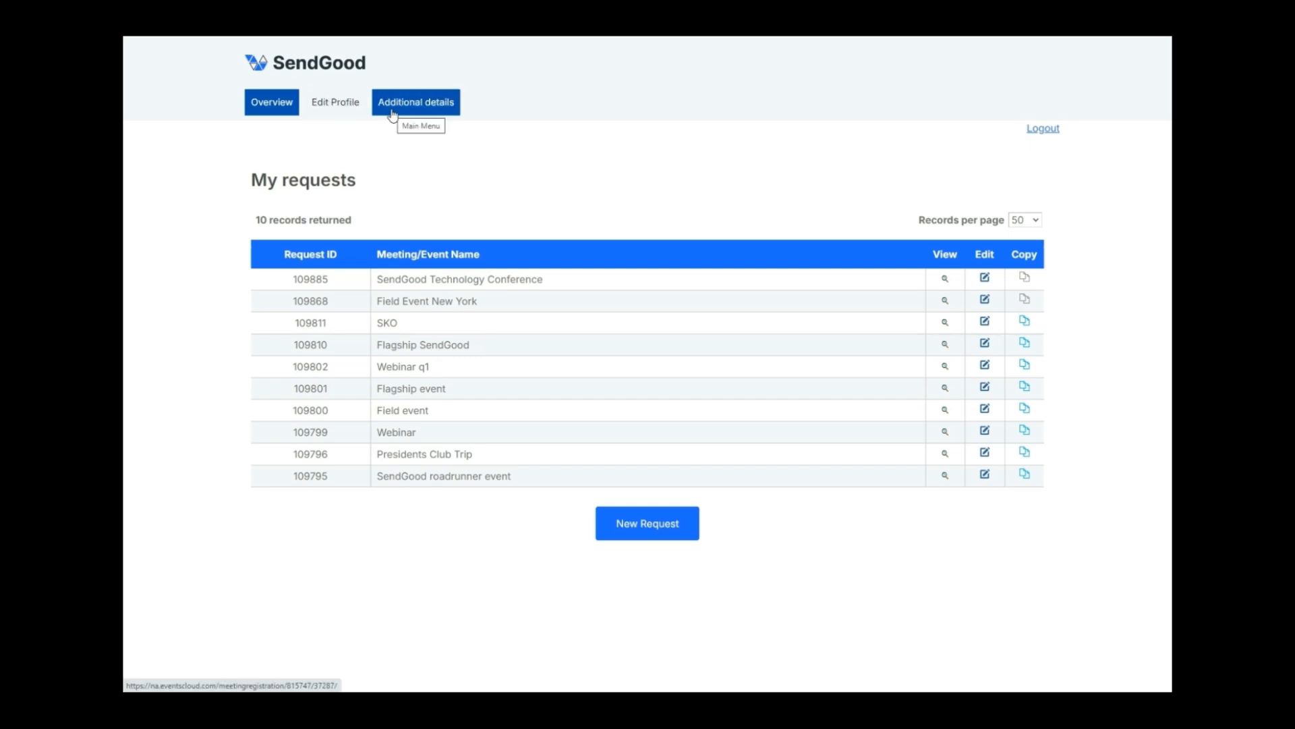
# Start a new meeting request and set its audience to External instead of Internal
pyautogui.click(349, 111)
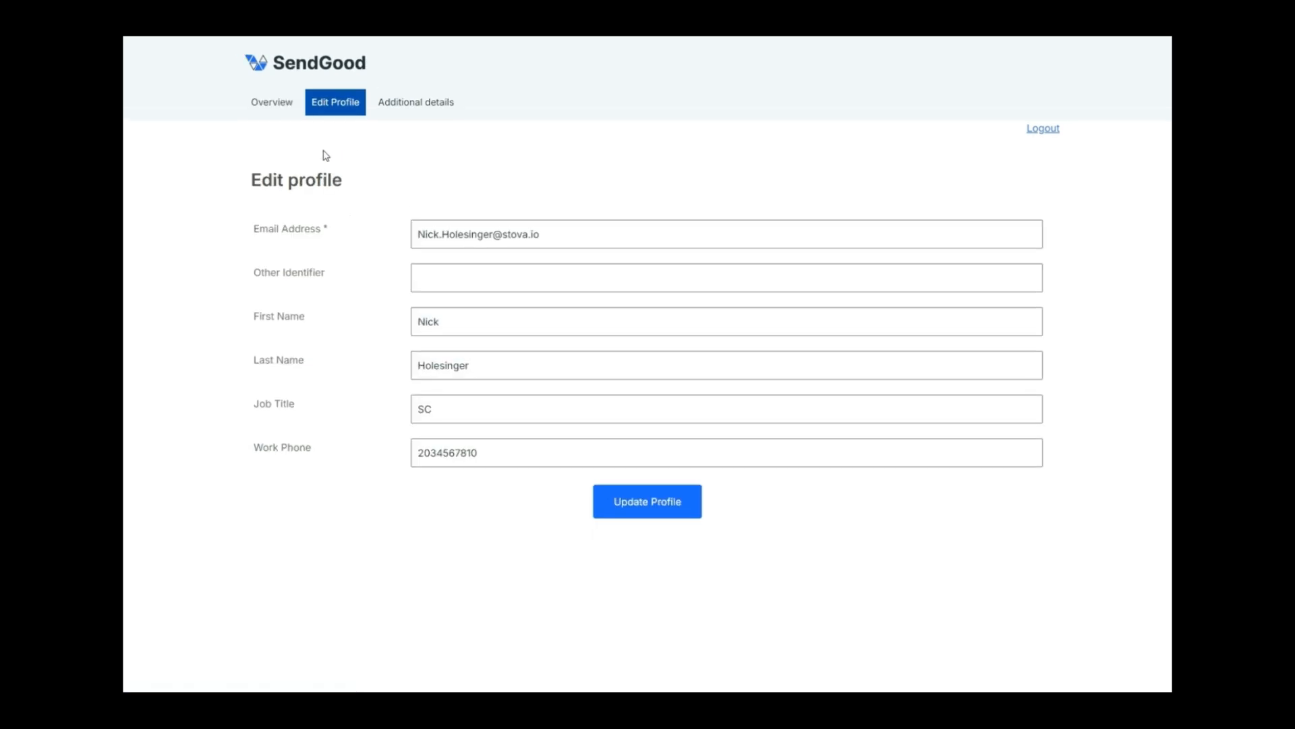
pyautogui.click(290, 115)
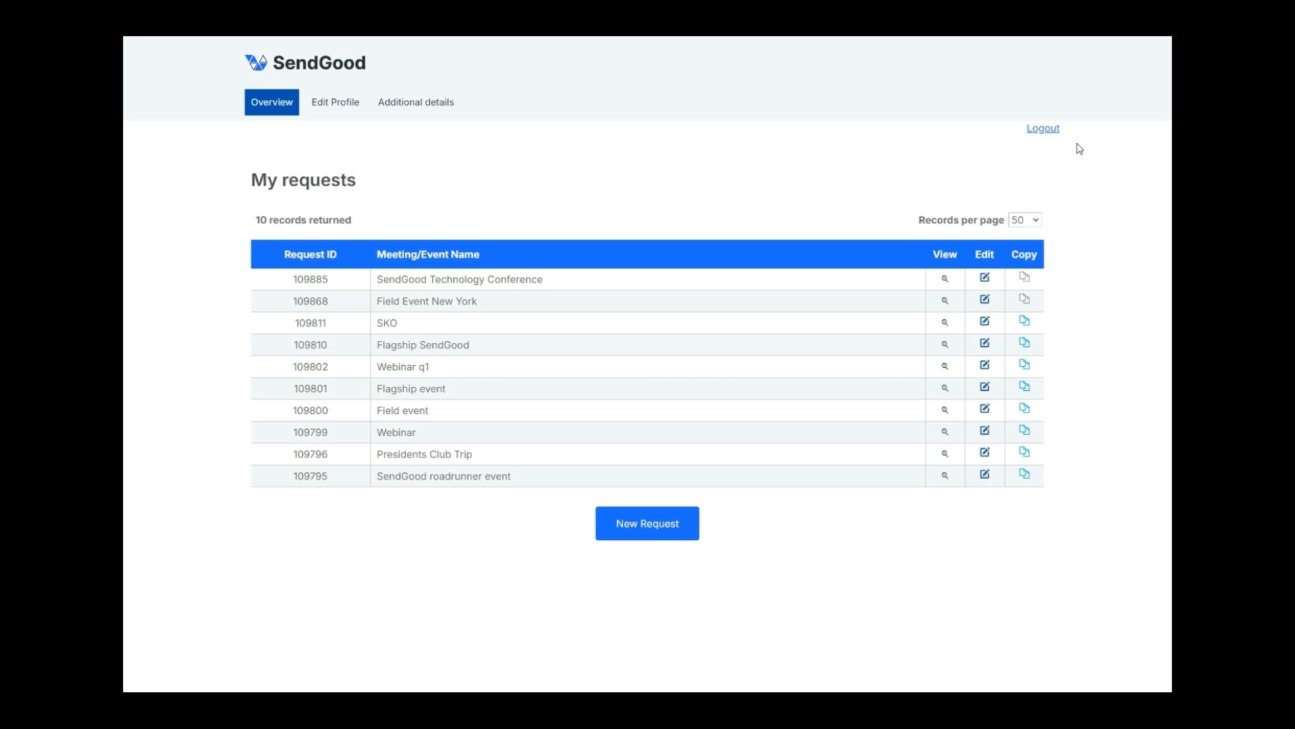
pyautogui.click(657, 525)
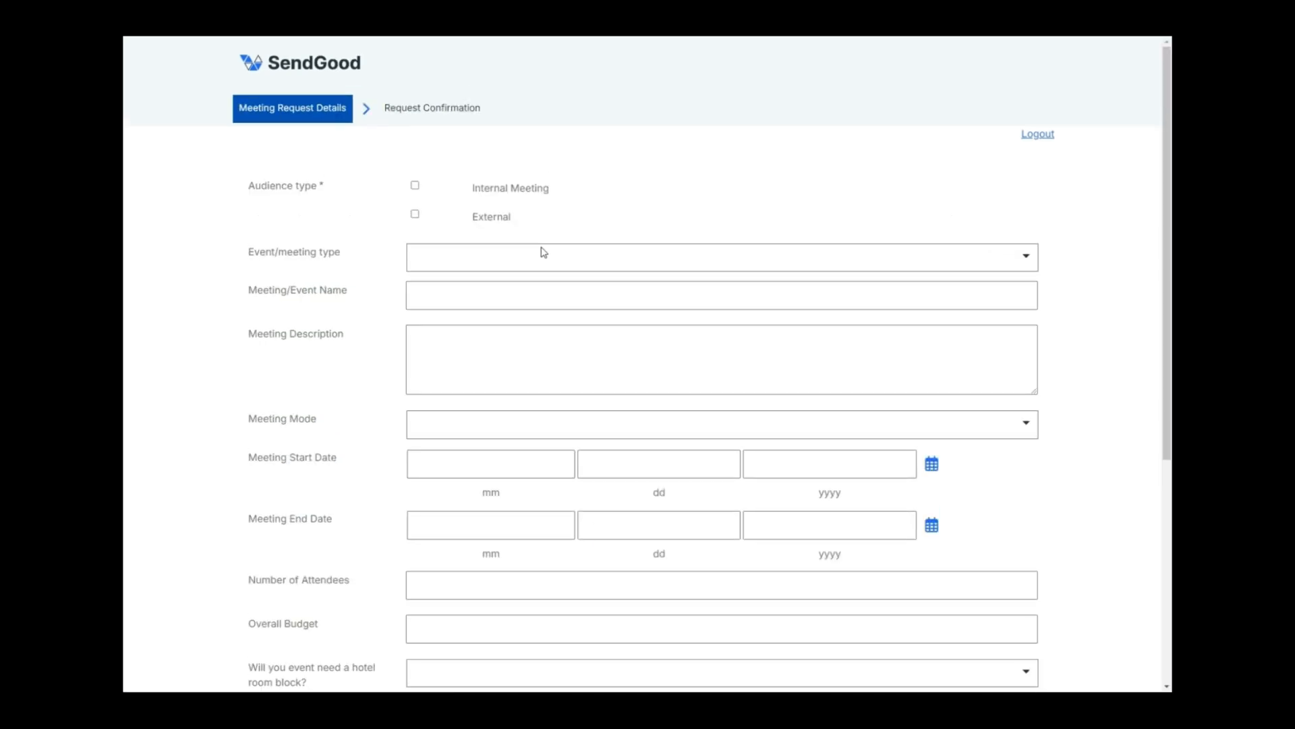
pyautogui.click(415, 186)
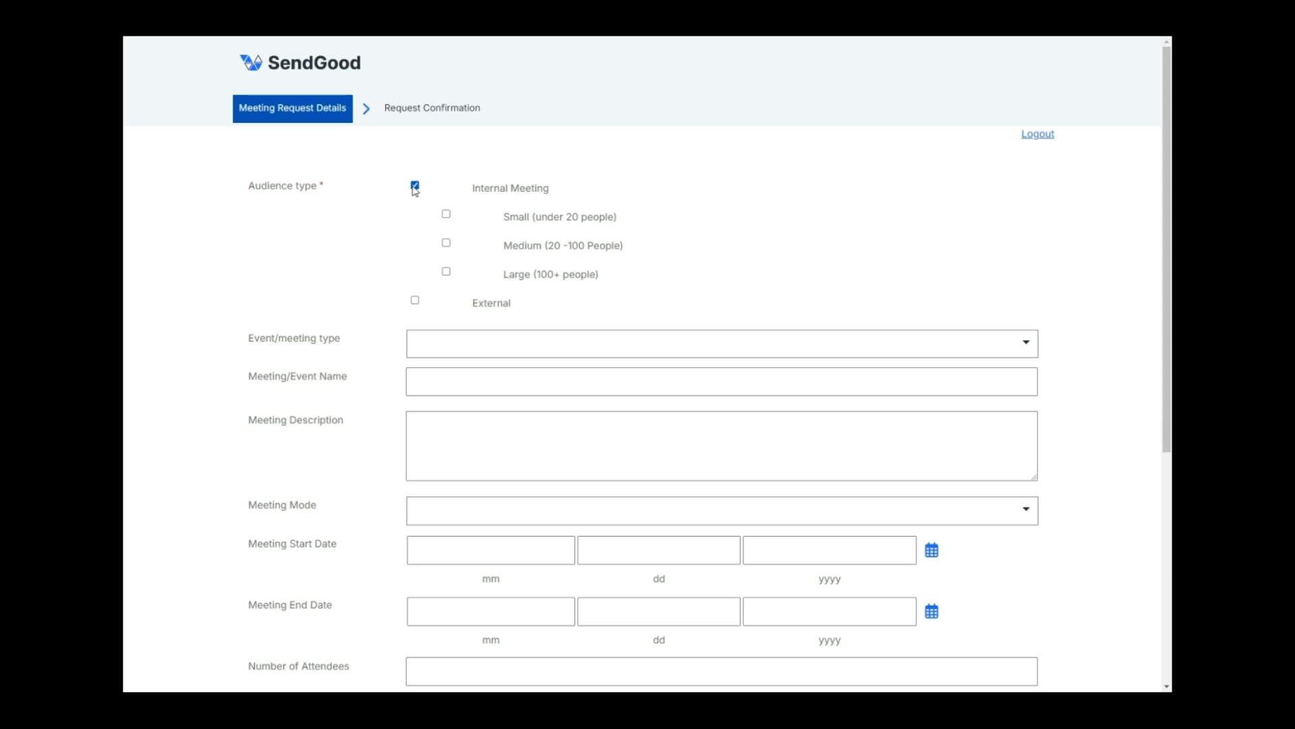
pyautogui.click(446, 214)
pyautogui.click(415, 184)
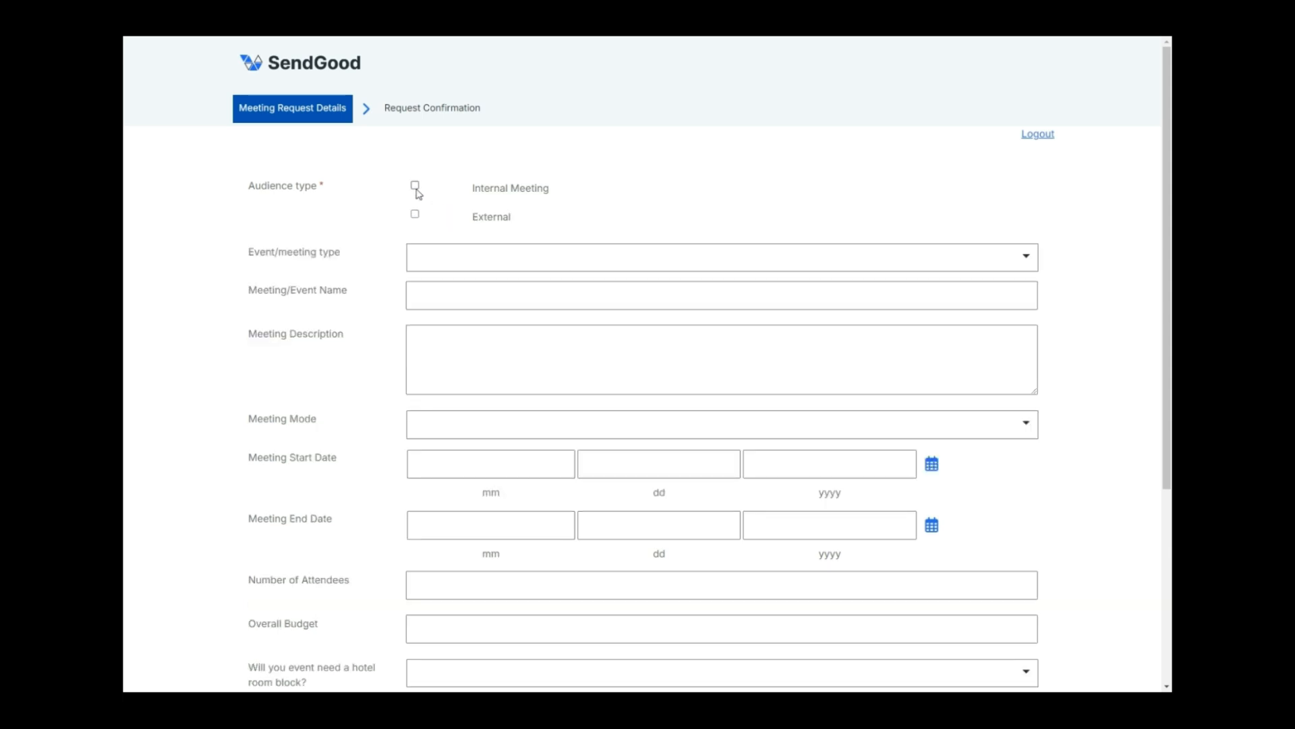
pyautogui.click(415, 214)
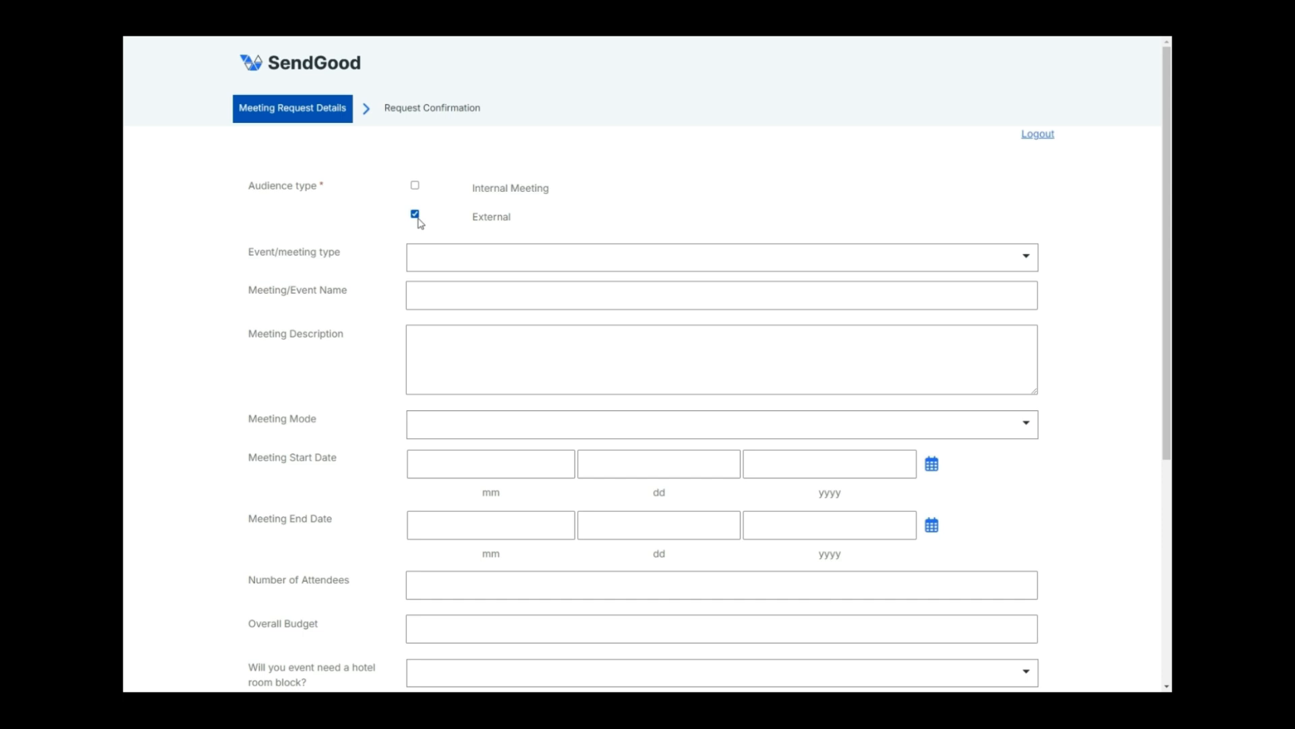
# Make it a Flagship Event named SendGood Technology Conference and paste its description
pyautogui.click(433, 262)
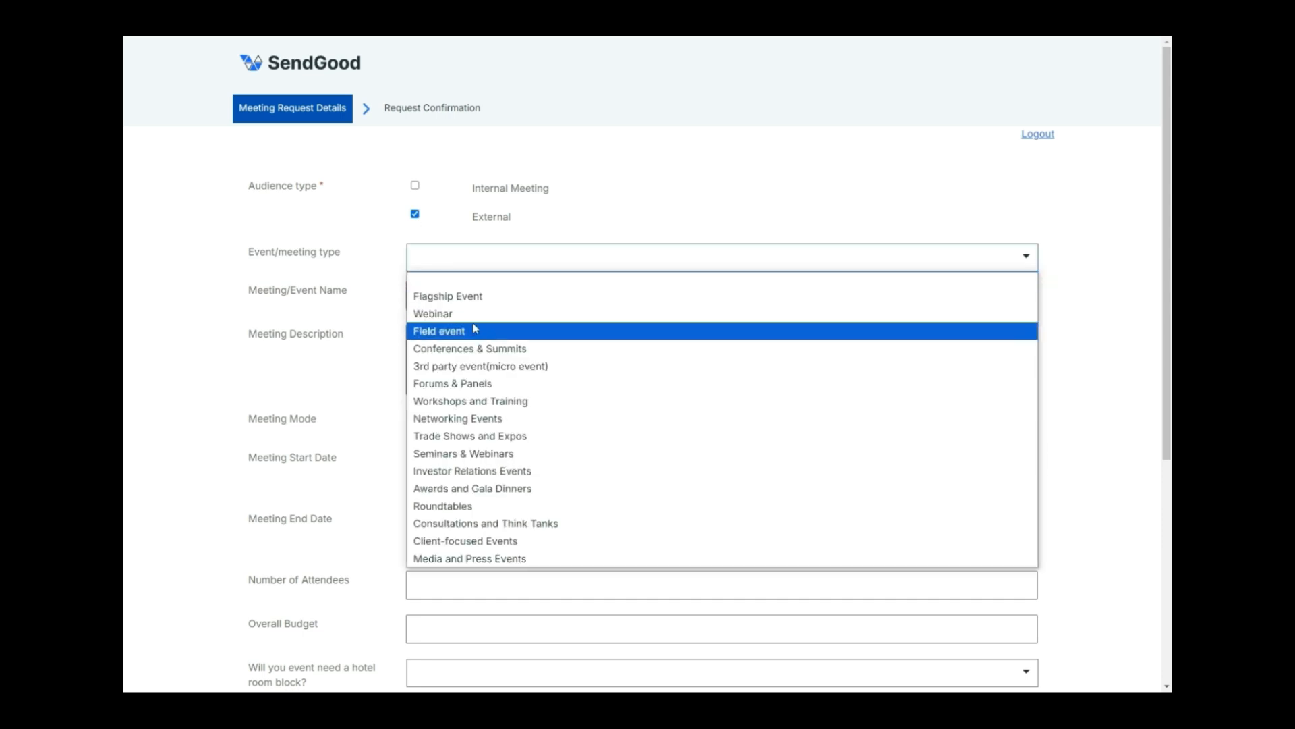
pyautogui.click(471, 296)
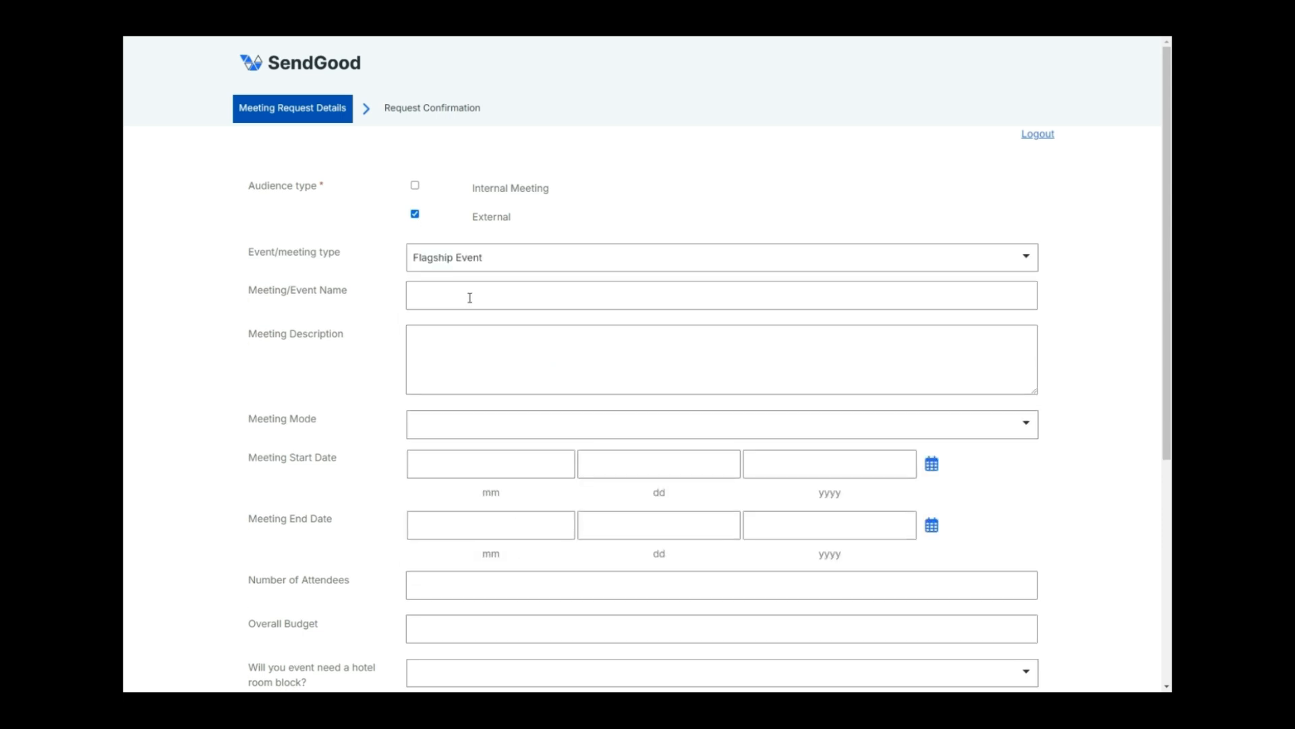
pyautogui.write('SendGood Technology Conference')
pyautogui.click(749, 370)
pyautogui.write("Join us at the Future Tech Summit - a dynamic gathering where industry leaders, innovators, and tech enthusiasts converge to explore the cutting-edge advancements shaping our world. Dive deep into discussions on AI, blockchain, robotics, and more, with inspiring keynotes from renowned experts, hands-on workshops, and unparalleled networking opportunities. Discover the latest trends, gain valuable insights, and connect with the minds driving tomorrow's tech revolution. Don't miss this chance to be at the forefront of innovation!")
# Set the meeting mode to Hybrid Meeting, running 9/23/2024 to 9/26/2024
pyautogui.click(602, 430)
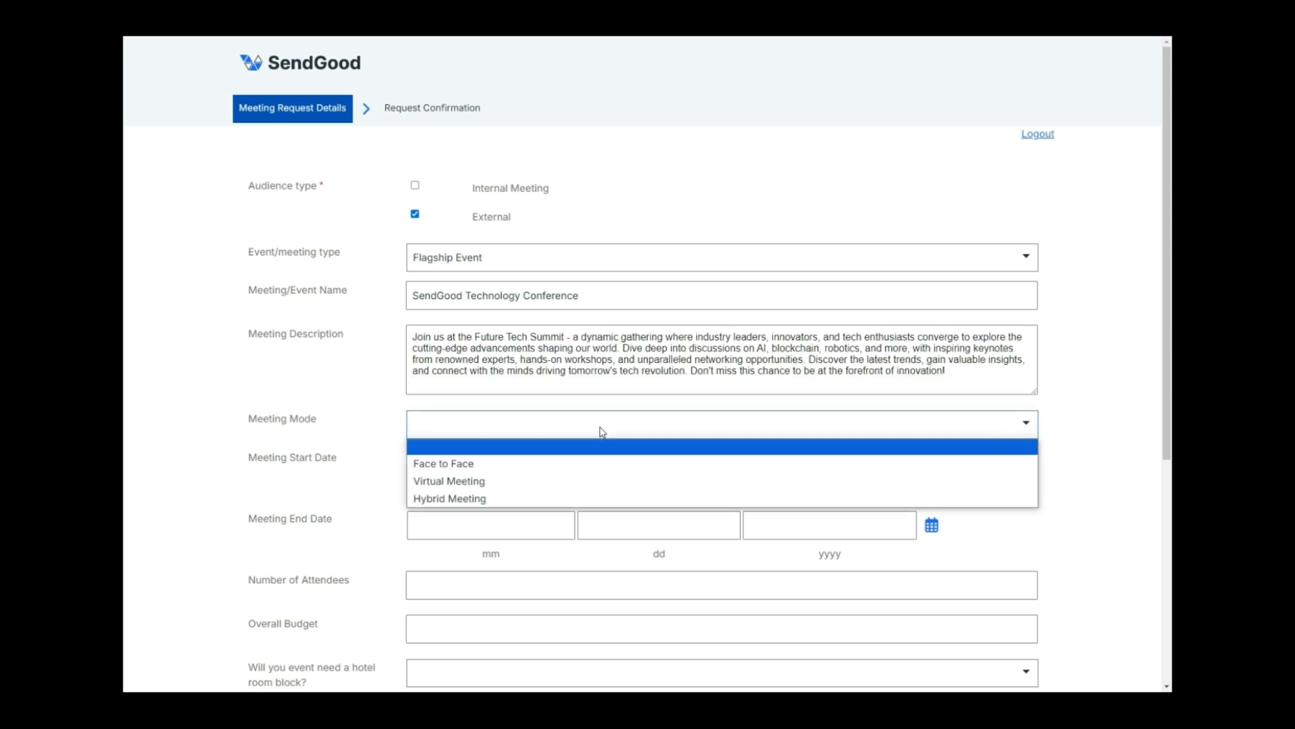
pyautogui.click(486, 494)
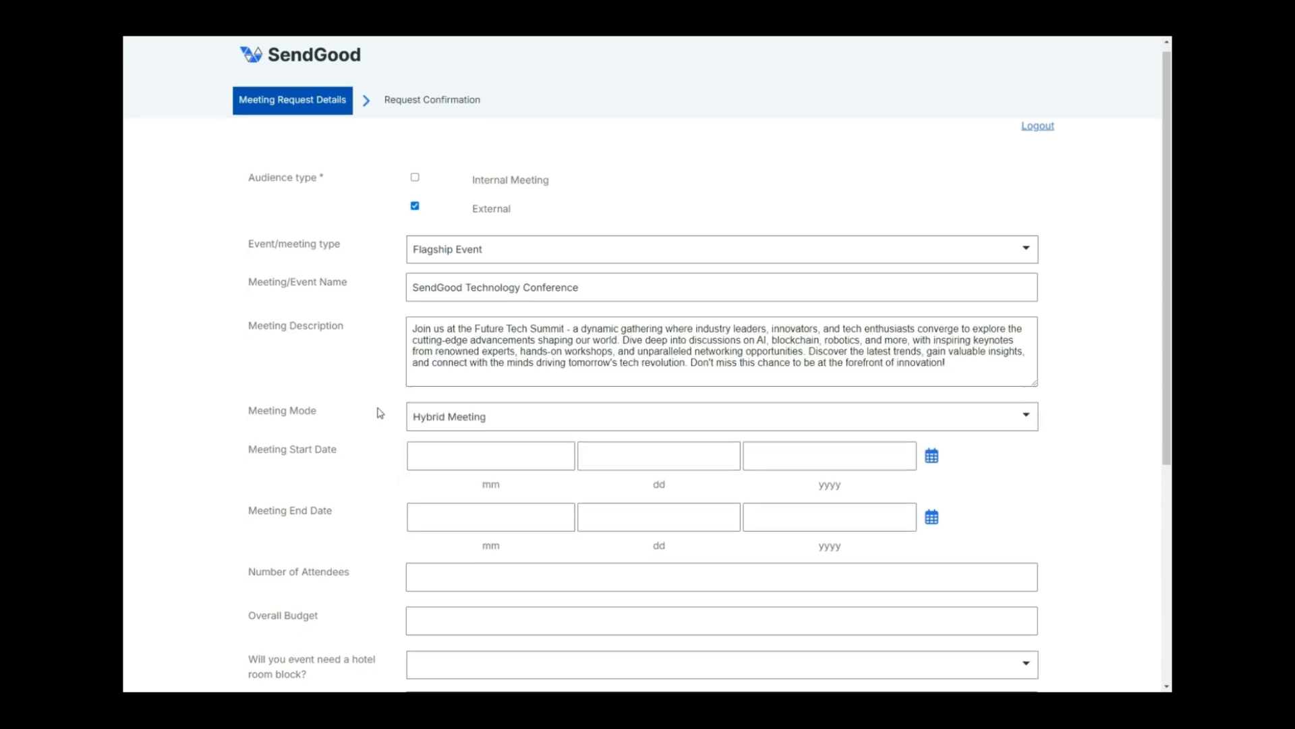
pyautogui.scroll(-1, 376, 414)
pyautogui.click(933, 404)
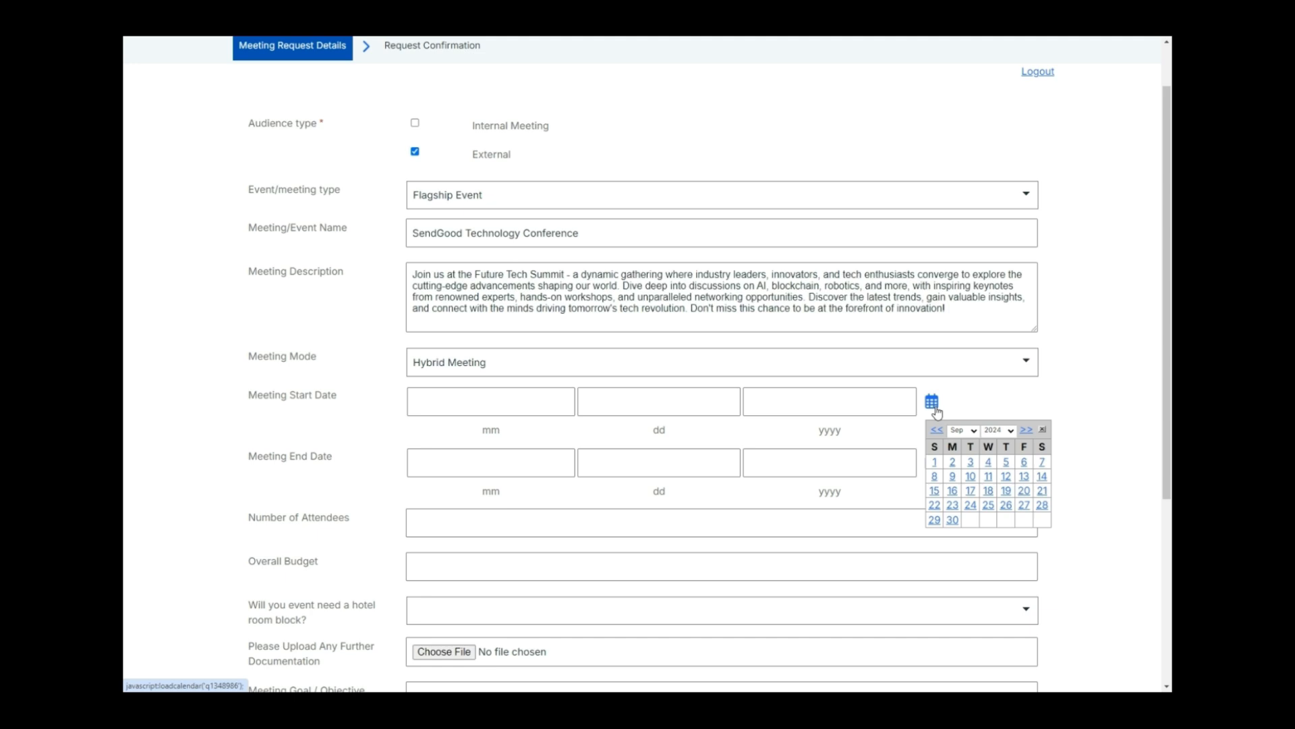
pyautogui.click(952, 504)
pyautogui.click(933, 464)
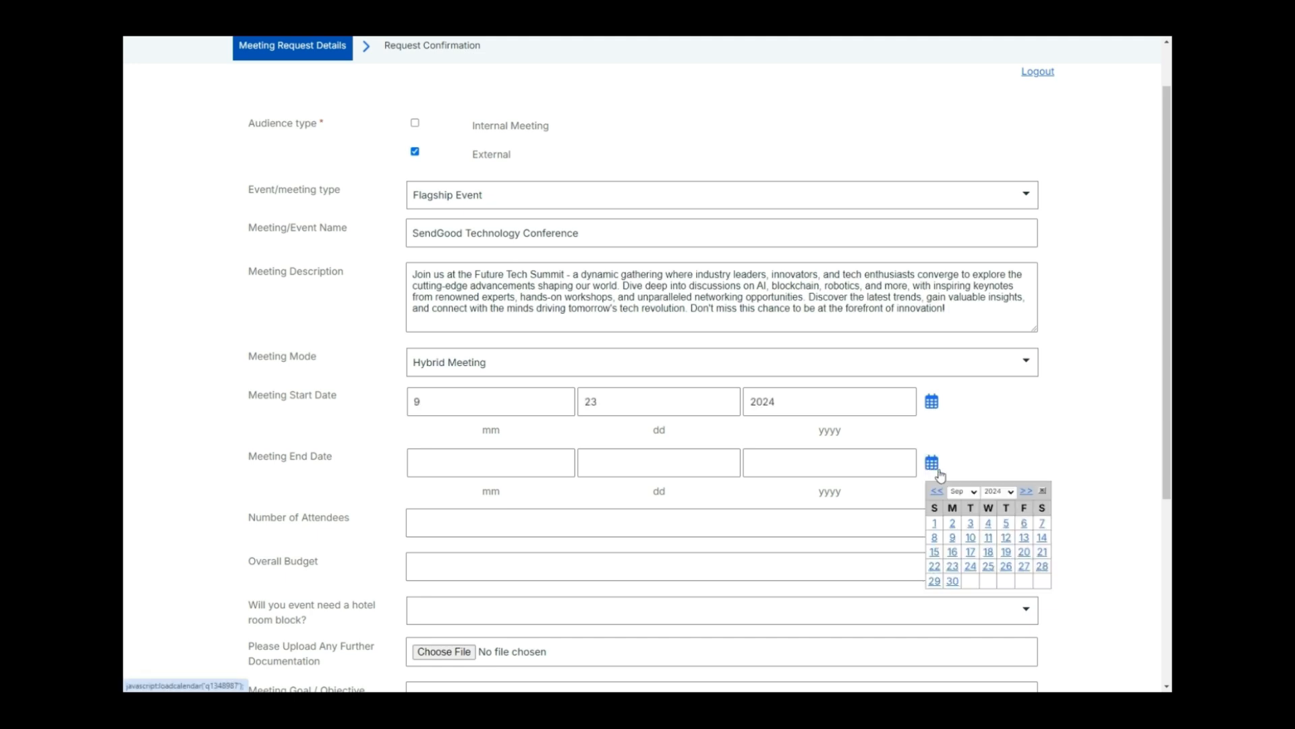
pyautogui.click(1005, 566)
# Enter 100 attendees and a 25000 budget, and answer Yes to needing a hotel block
pyautogui.scroll(-3, 1033, 446)
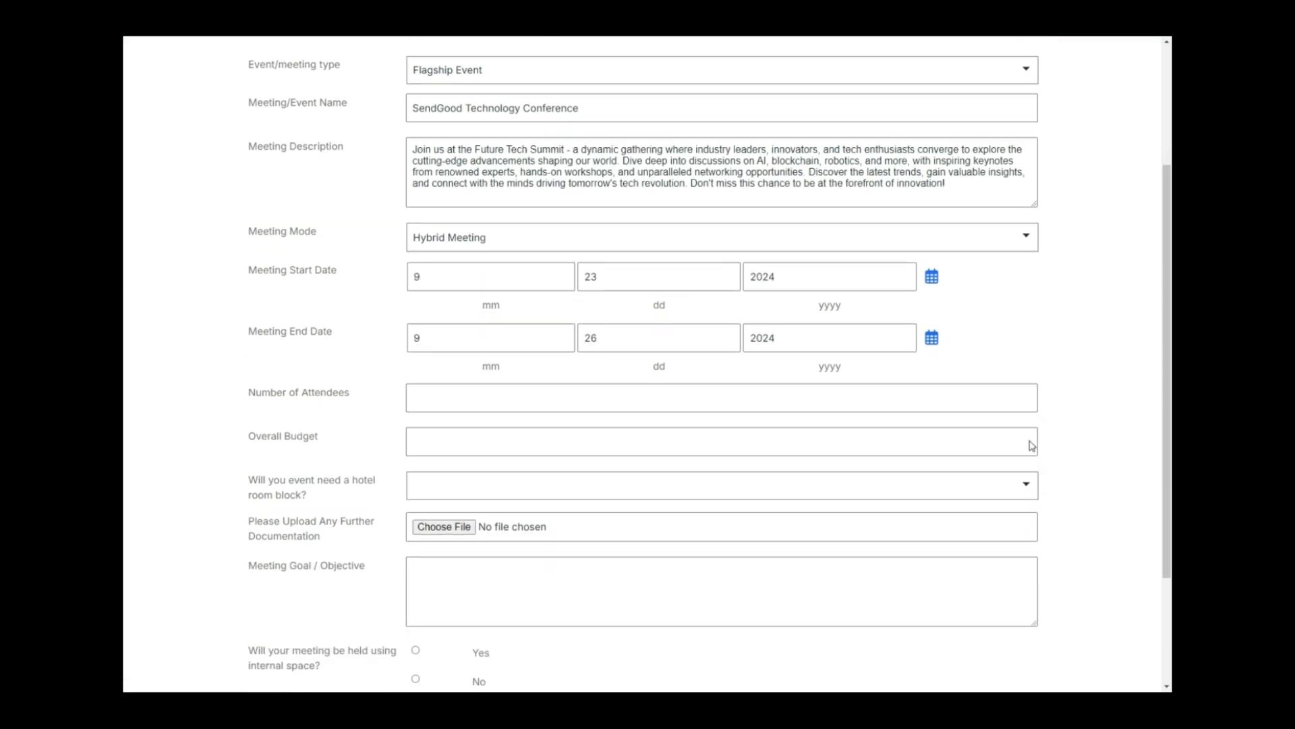
pyautogui.click(660, 336)
pyautogui.write('1')
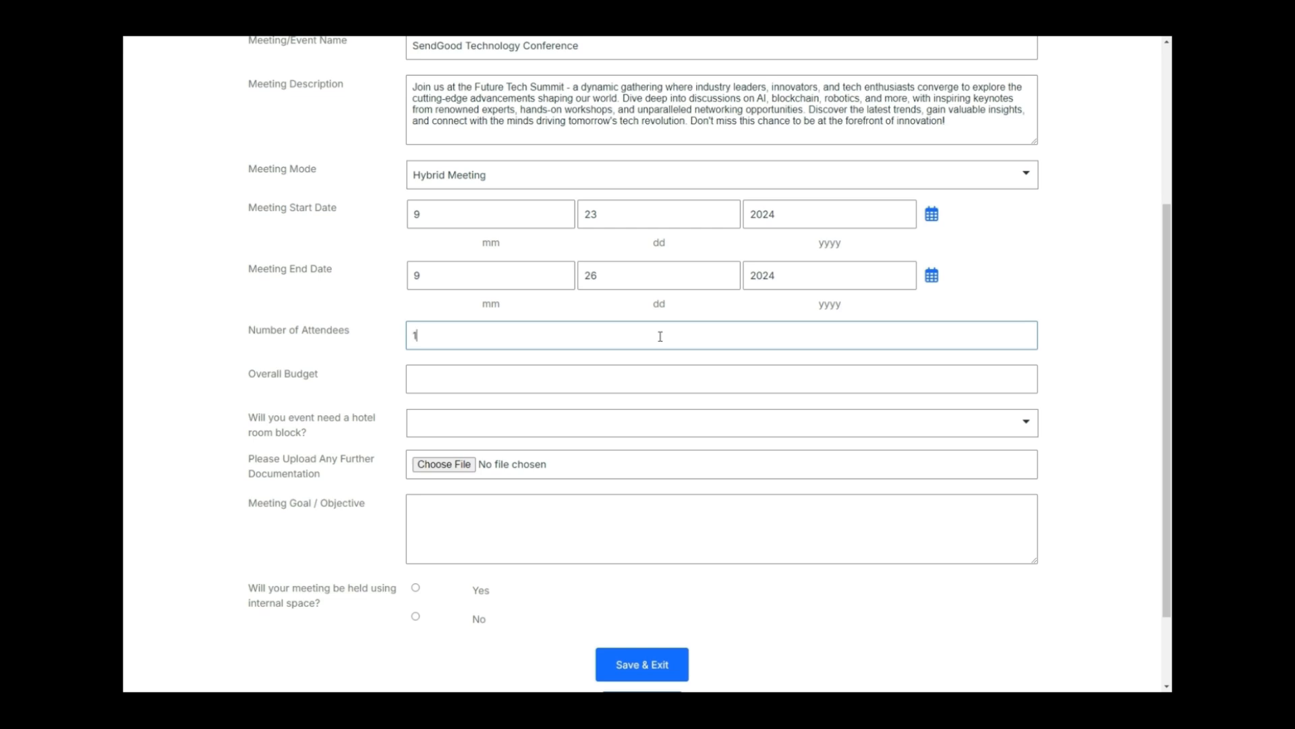
pyautogui.write('00')
pyautogui.click(660, 382)
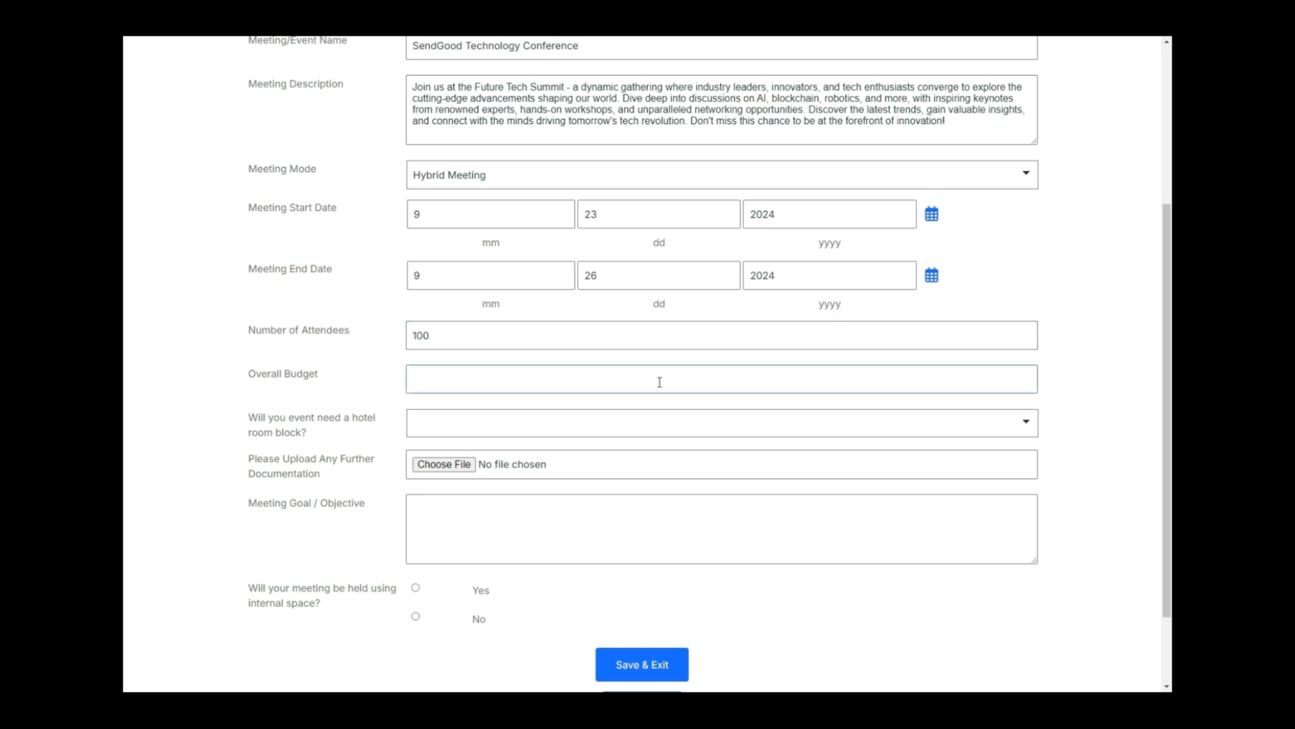
pyautogui.write('25000')
pyautogui.click(632, 432)
pyautogui.click(567, 461)
# Paste the meeting goal and objective and answer No to using internal space
pyautogui.click(617, 517)
pyautogui.hotkey('ctrl', 'v')
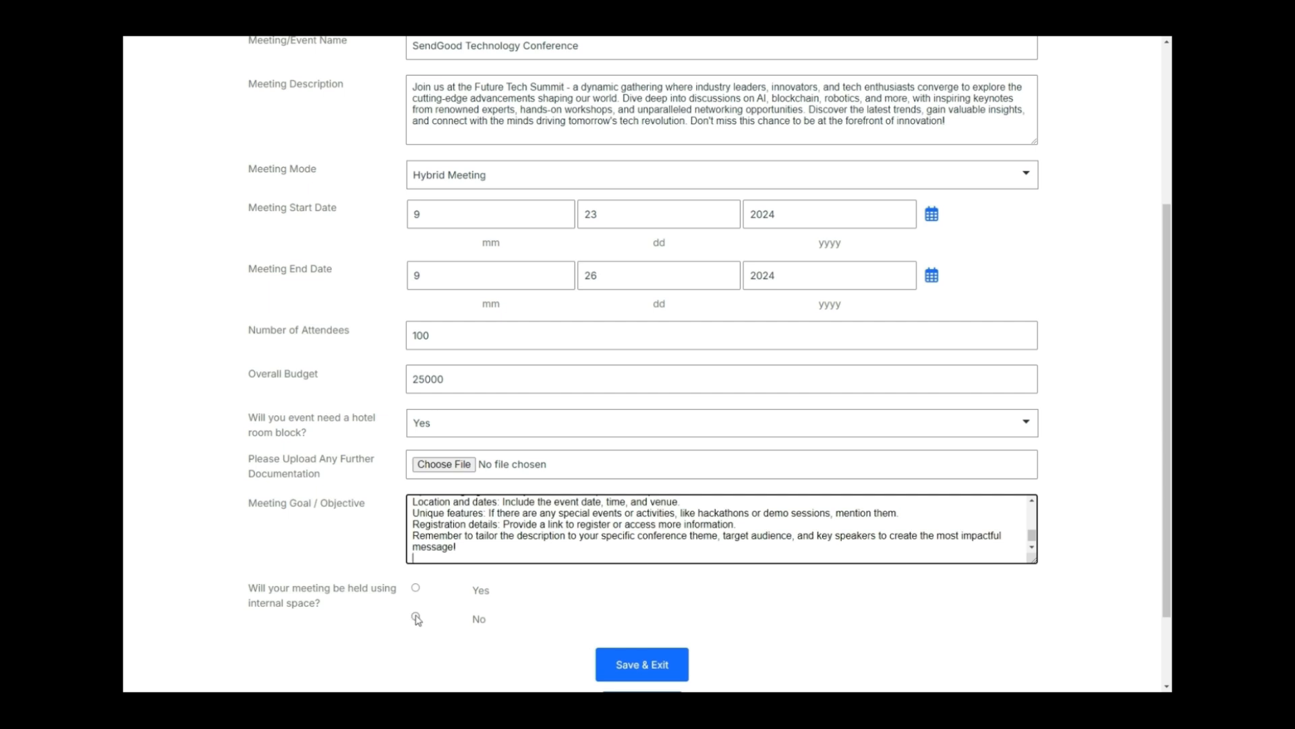
pyautogui.click(416, 618)
pyautogui.scroll(-1, 361, 499)
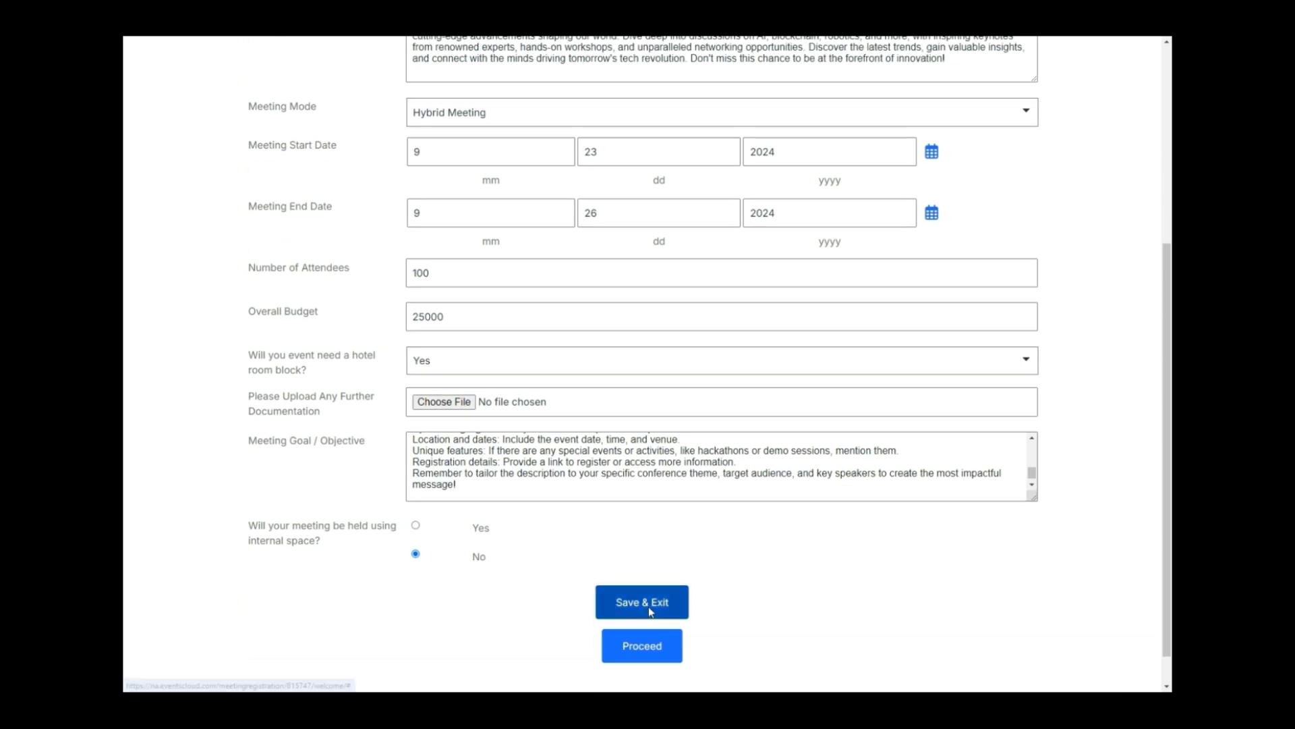
# Set the hotel block arrival to 10/28/2024 and departure to 10/31/2024
pyautogui.click(645, 644)
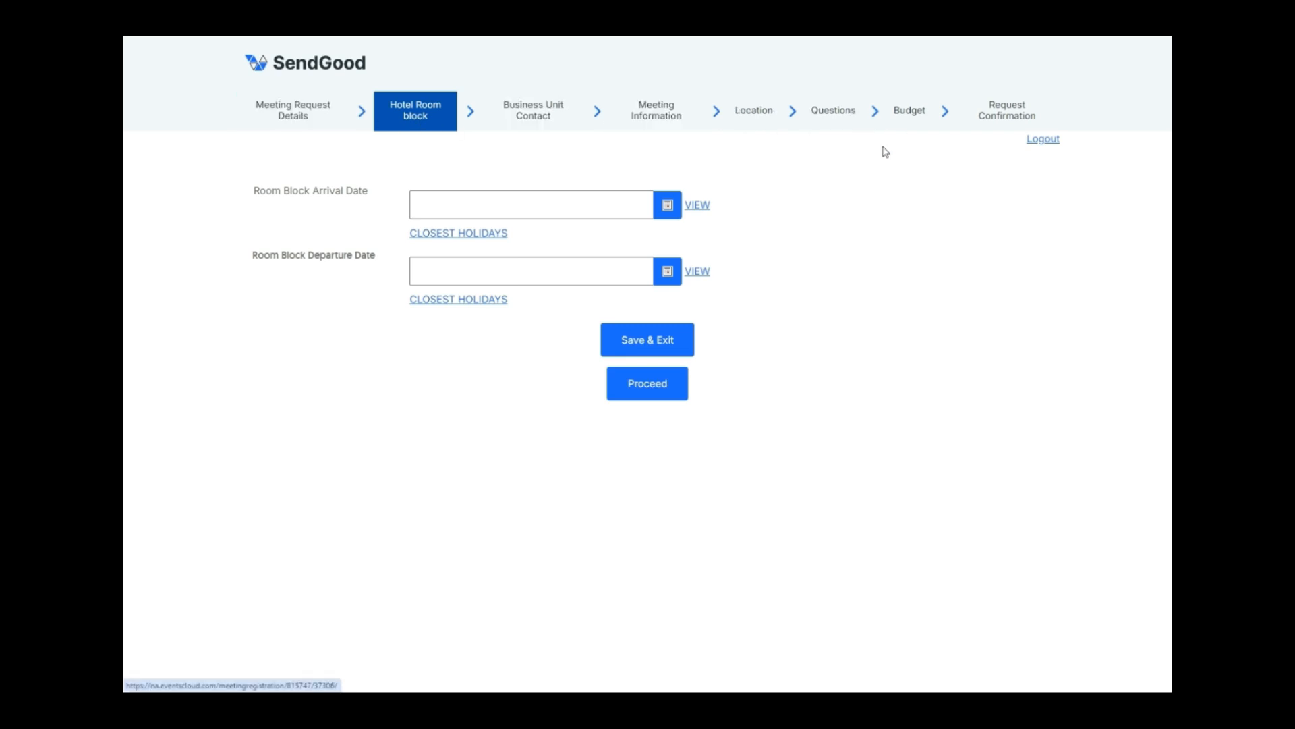
pyautogui.click(667, 205)
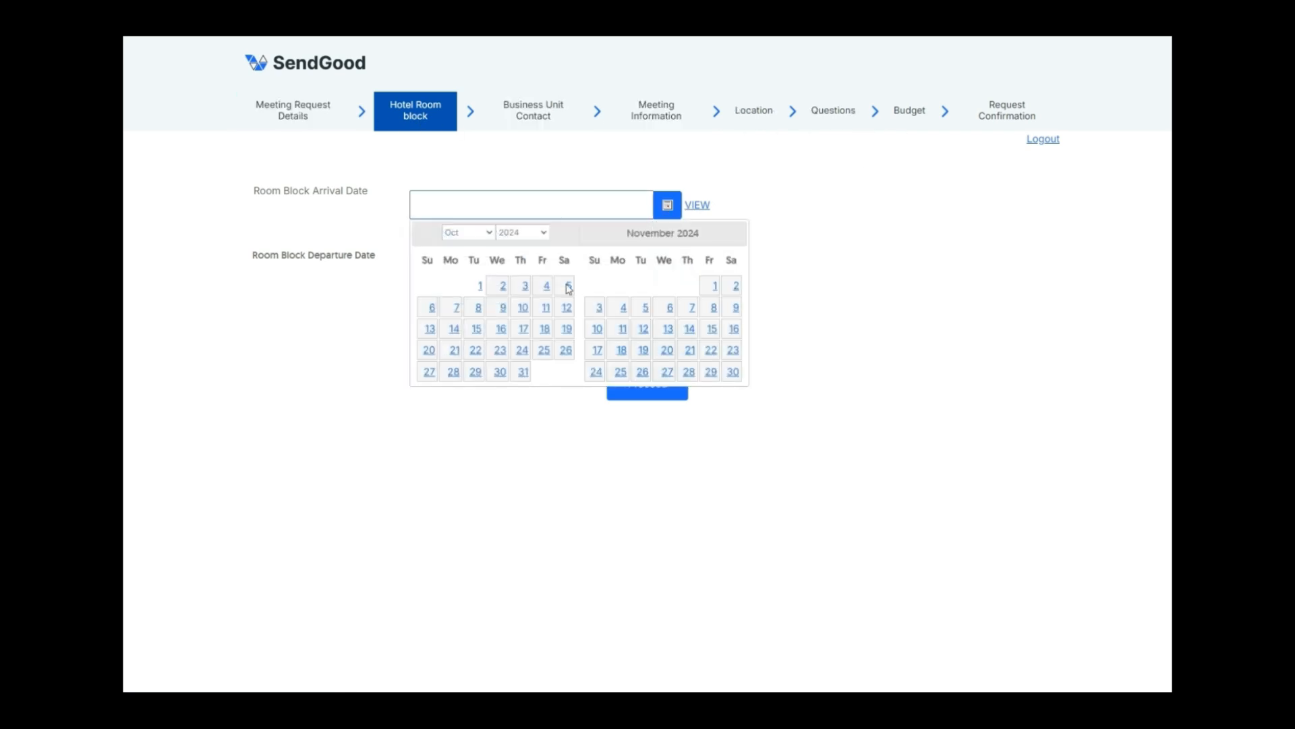
pyautogui.click(453, 375)
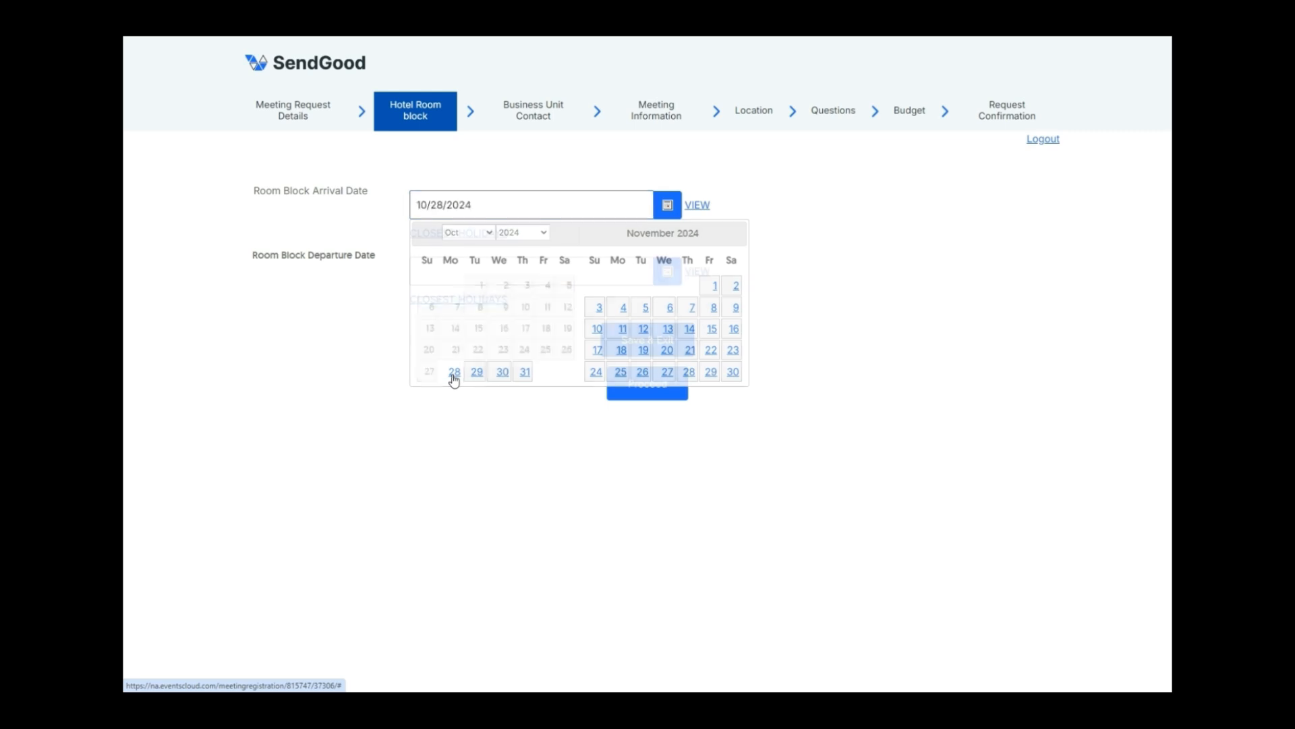
pyautogui.click(671, 276)
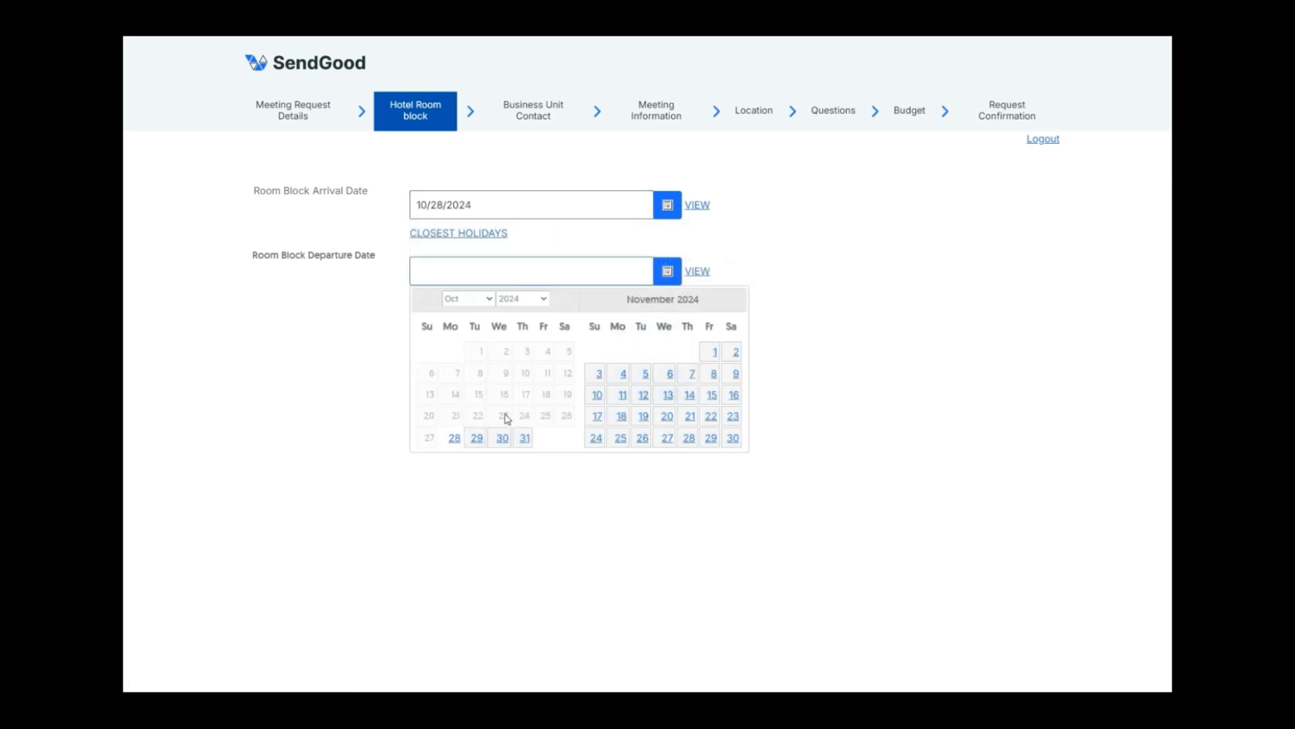
pyautogui.click(524, 438)
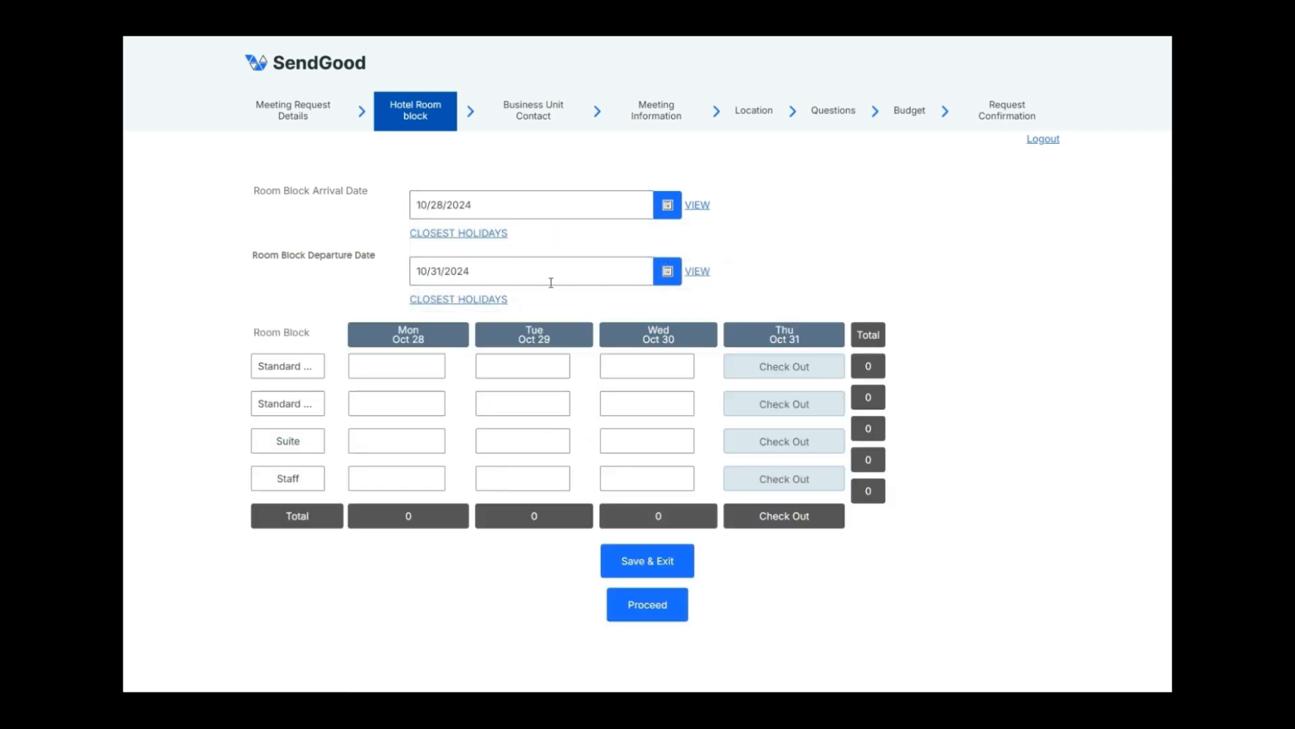
# Enter 100 first-type rooms per night for a 300-room total and continue
pyautogui.click(427, 361)
pyautogui.write('100')
pyautogui.press('Tab')
pyautogui.write('100')
pyautogui.press('Tab')
pyautogui.write('100')
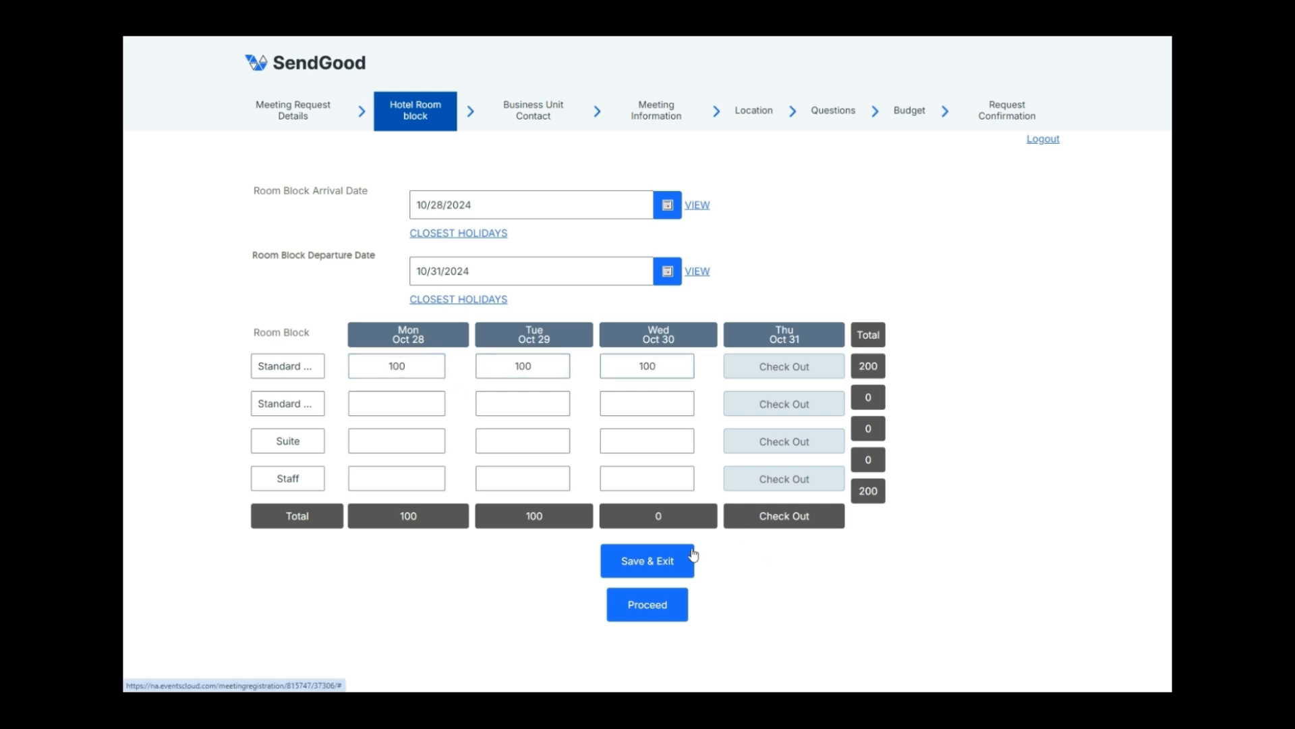
pyautogui.click(664, 607)
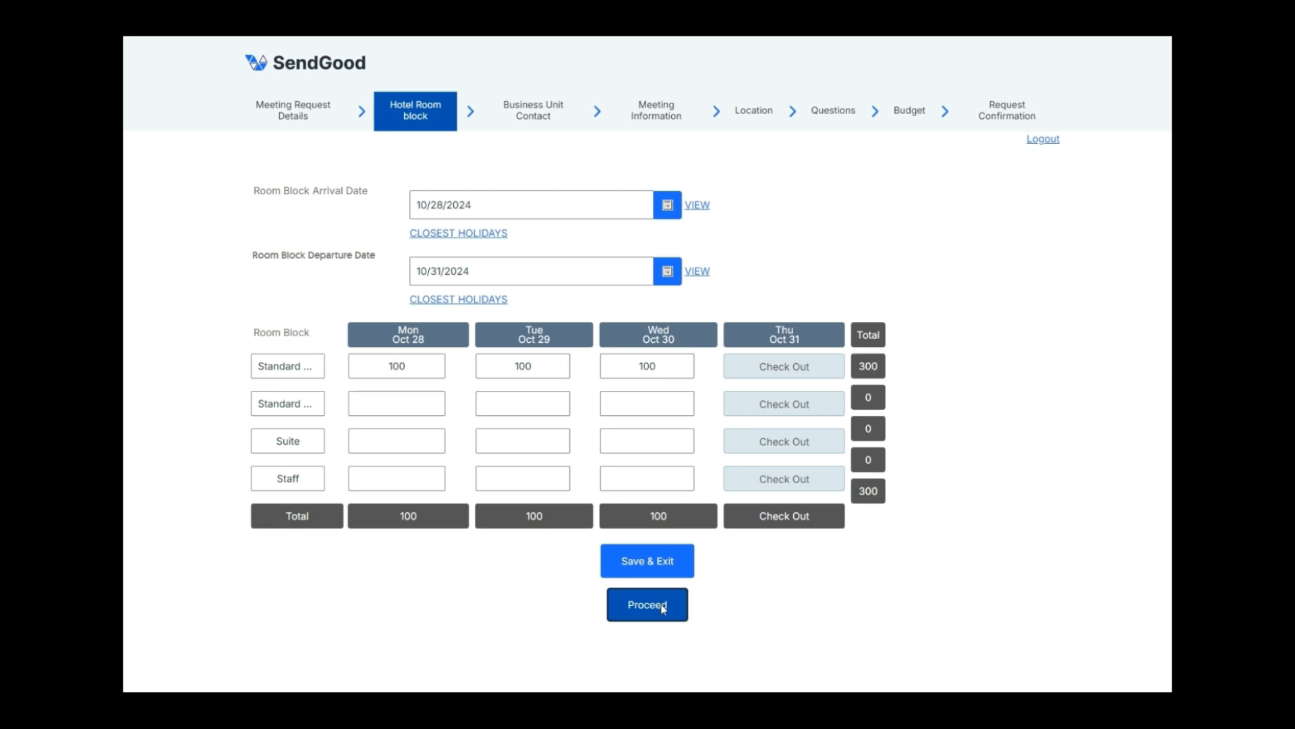
# Enter the business unit contact's first name, last name, phone number and e-mail
pyautogui.click(448, 234)
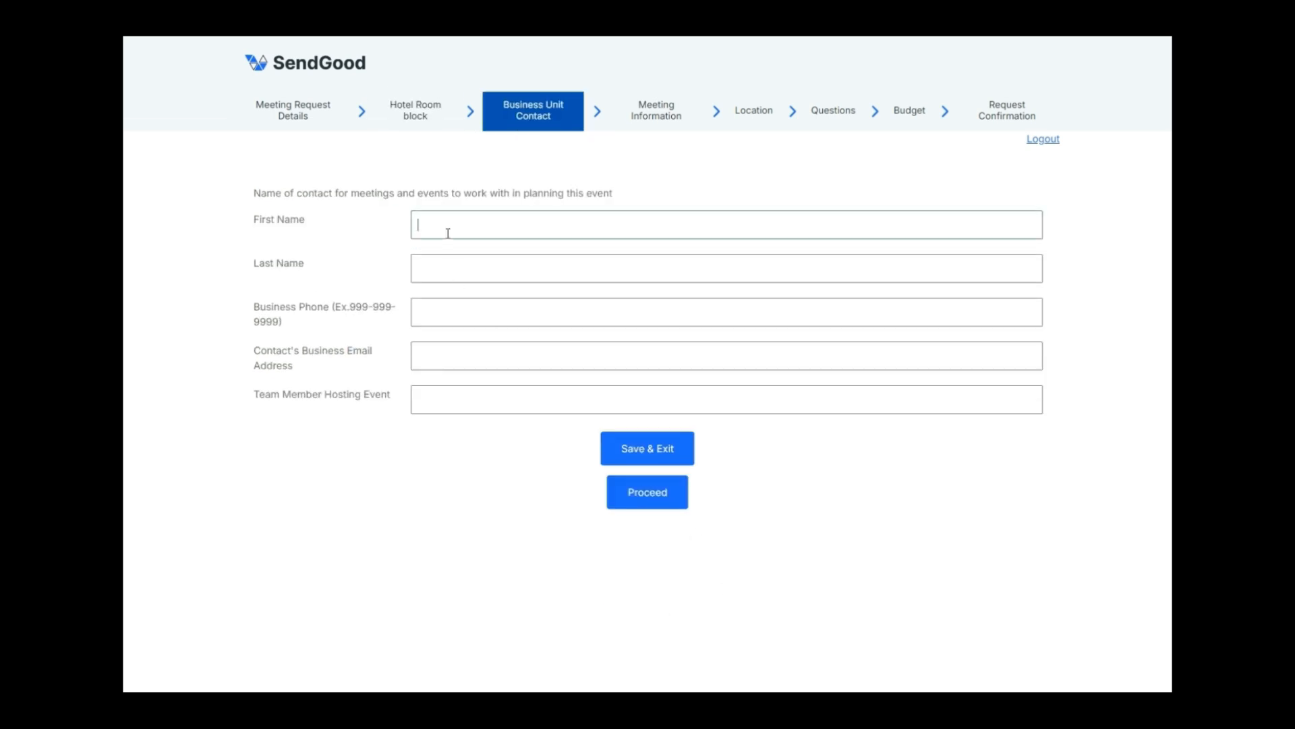
pyautogui.press('Tab')
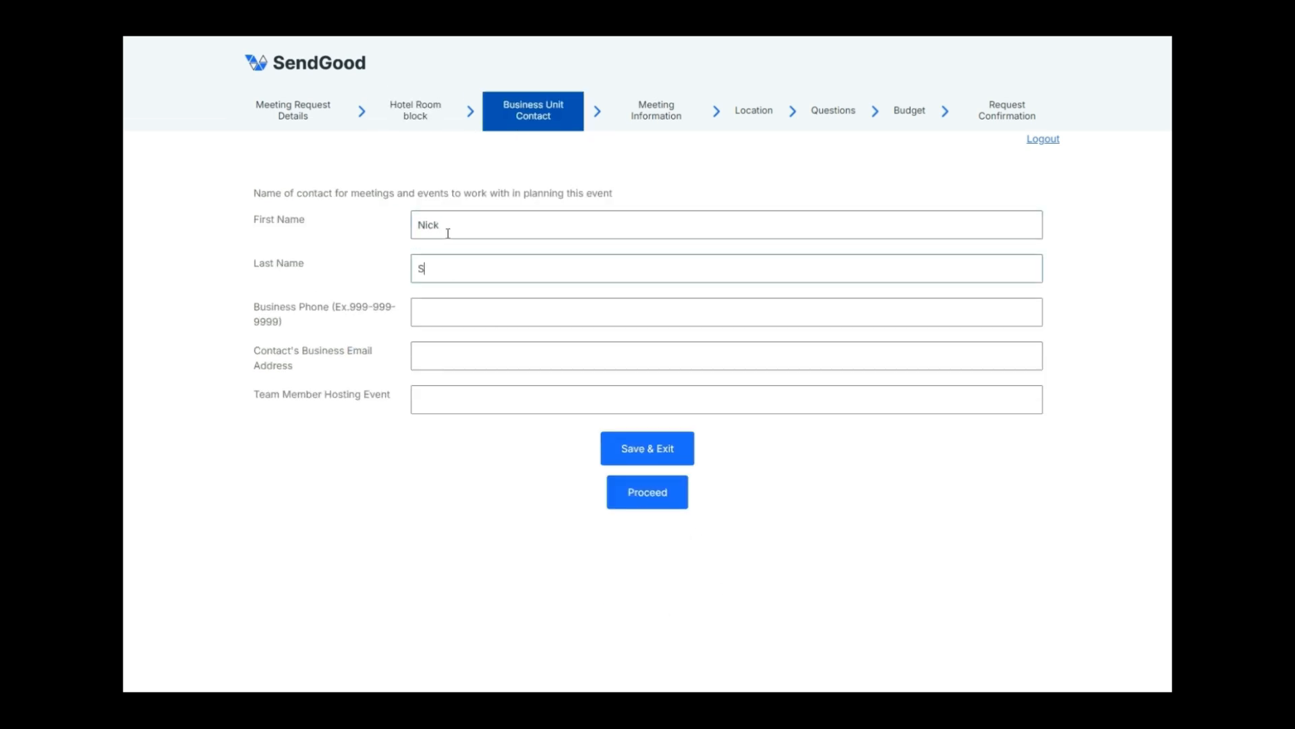
pyautogui.press('Tab')
pyautogui.write('555-555-5555')
pyautogui.hotkey('ctrl', 'v')
pyautogui.click(648, 494)
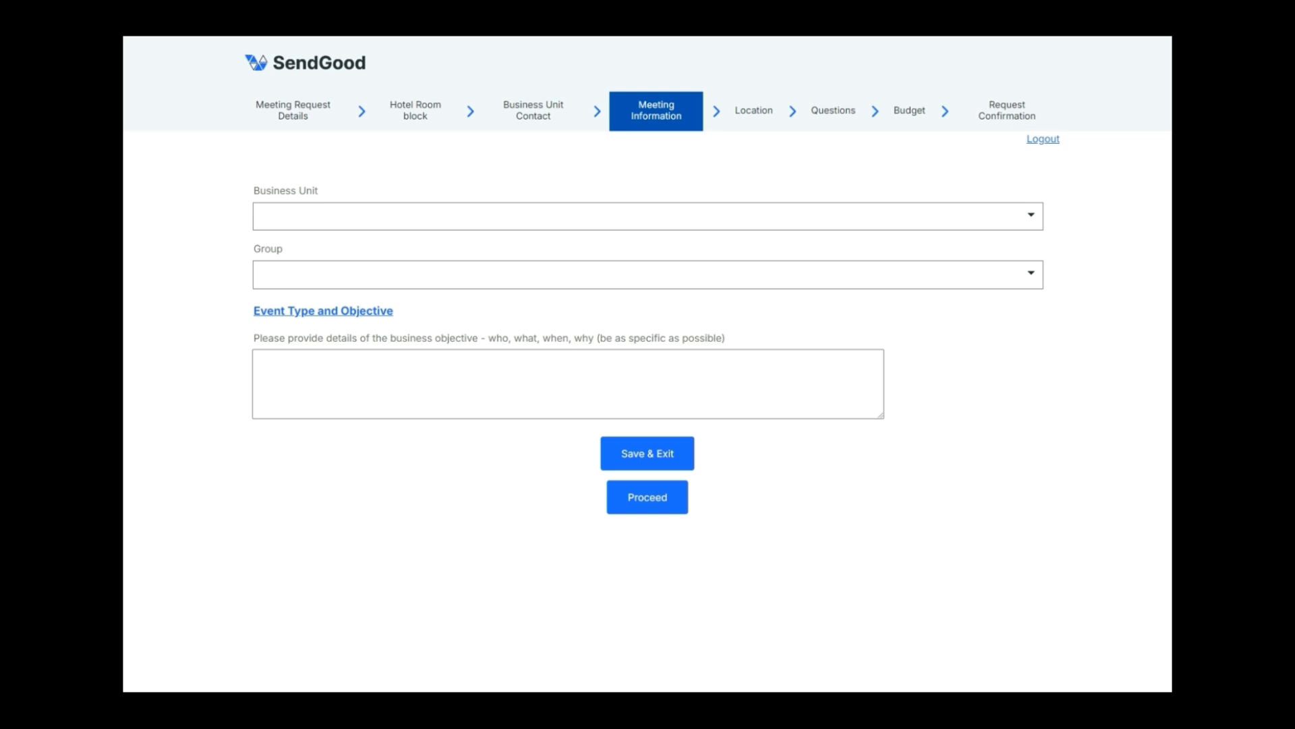
# Set the meeting's business unit to Sales and its group to Online Sales
pyautogui.click(889, 217)
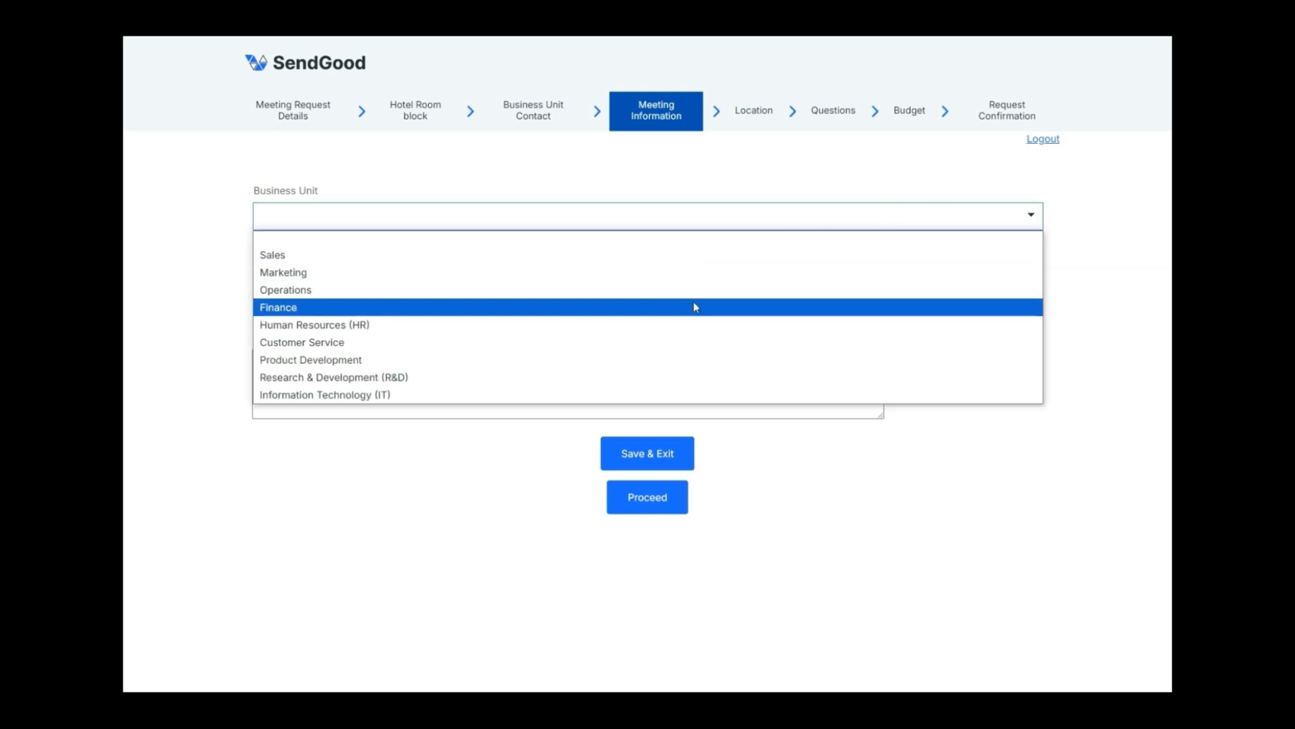
pyautogui.click(675, 255)
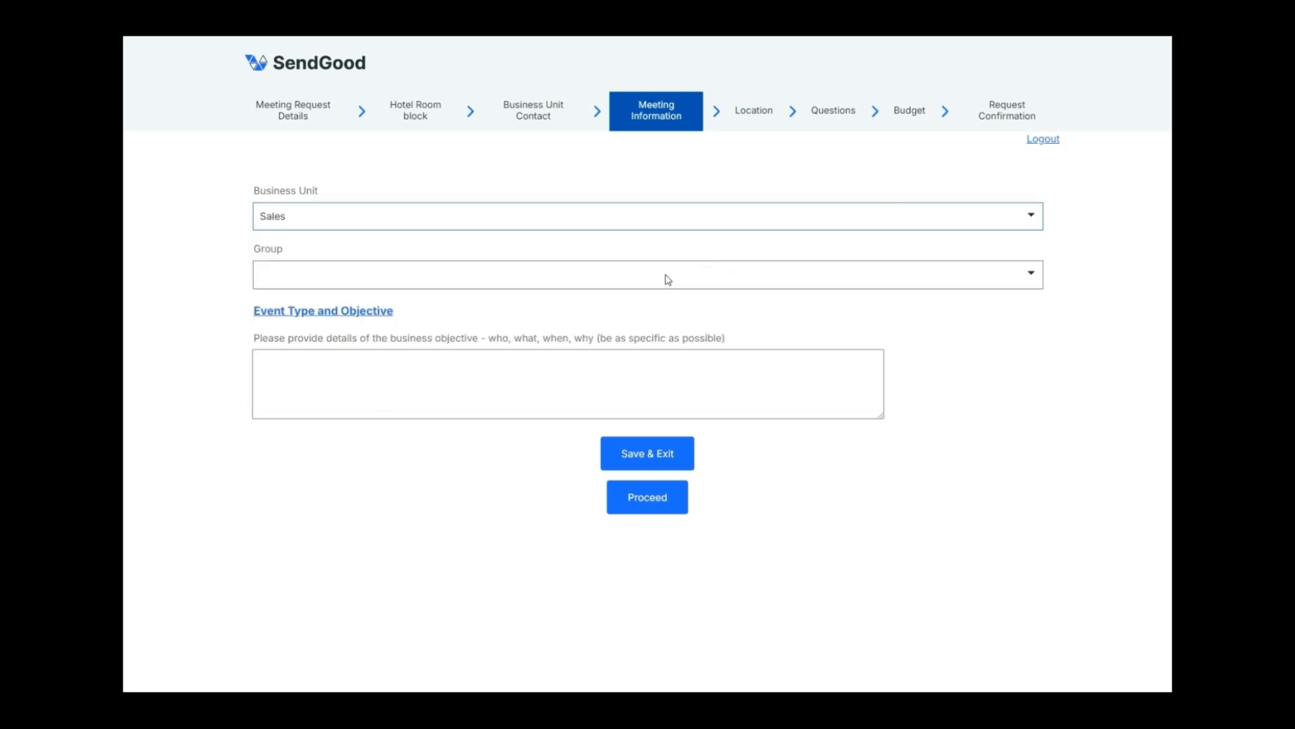
pyautogui.click(661, 277)
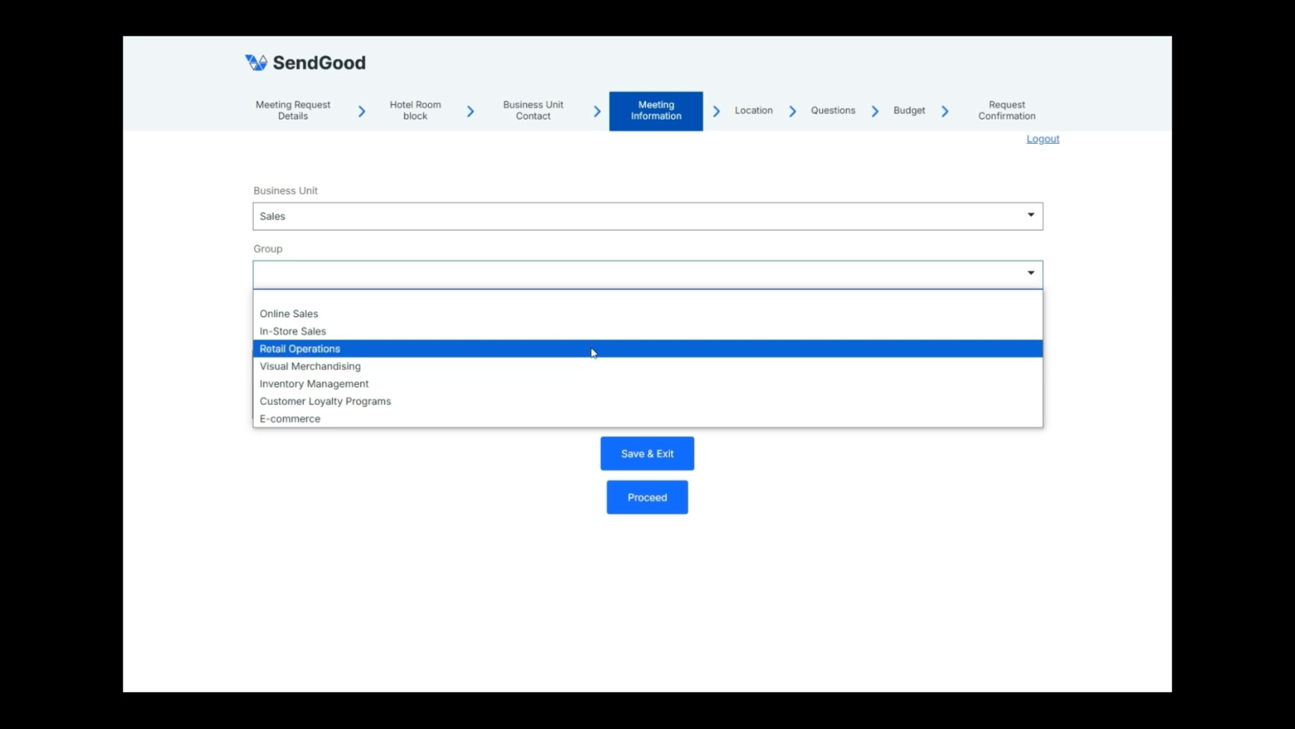
pyautogui.click(589, 314)
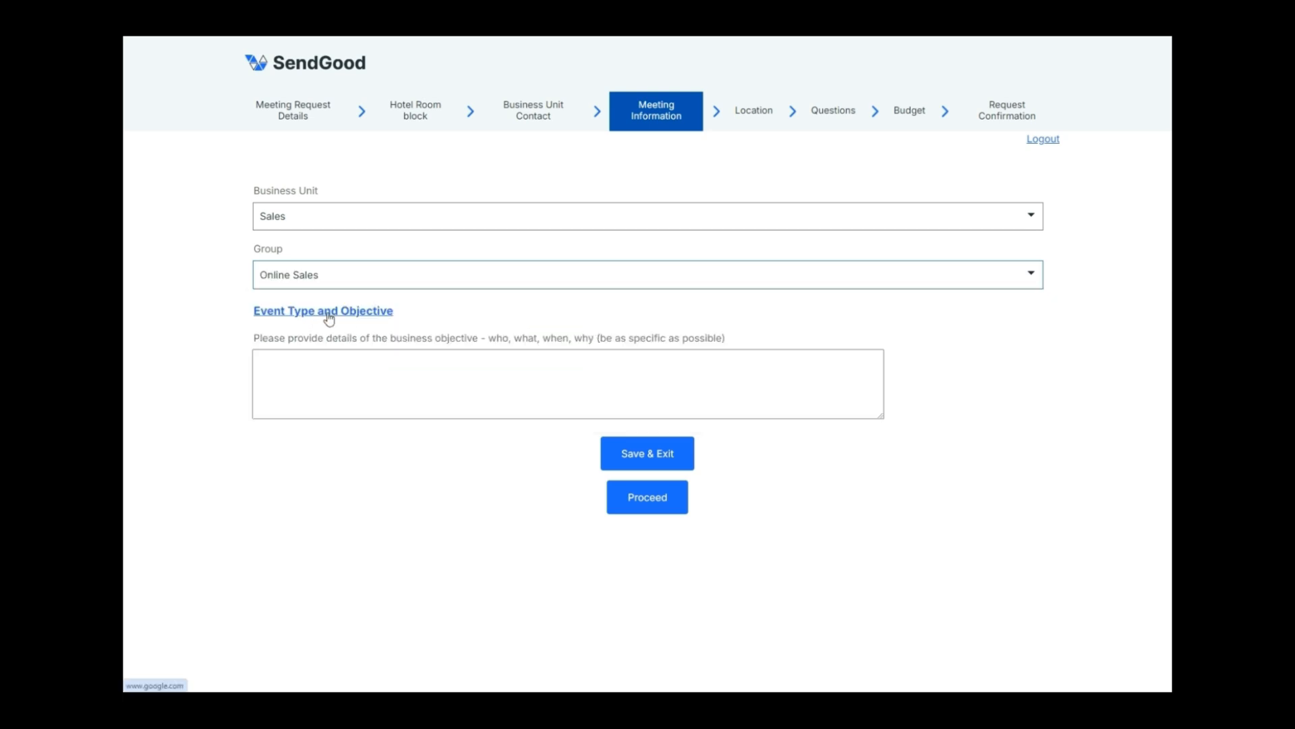
pyautogui.click(652, 497)
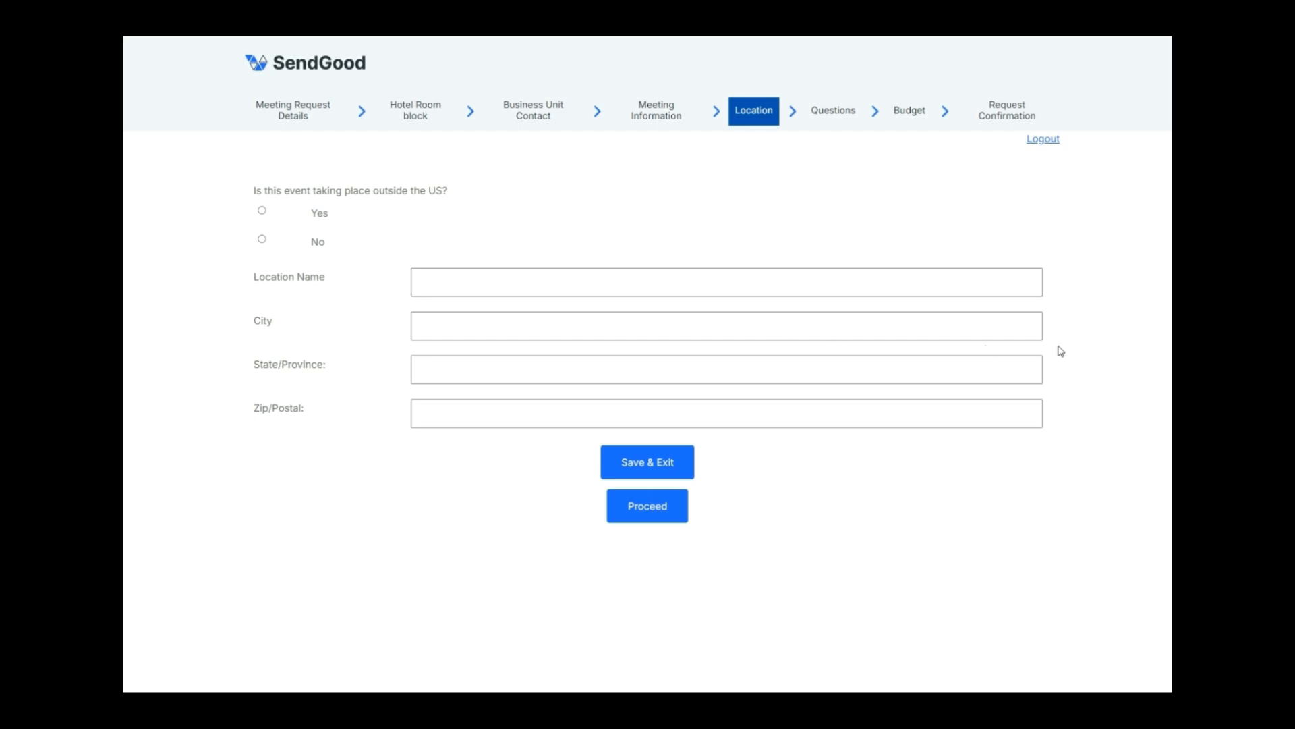
# Set the event location to Las Vegas, NV 89109, inside the US
pyautogui.click(481, 286)
pyautogui.click(446, 330)
pyautogui.write('Las Vegas')
pyautogui.click(262, 241)
pyautogui.click(555, 376)
pyautogui.write('NV')
pyautogui.write('89109')
pyautogui.click(669, 509)
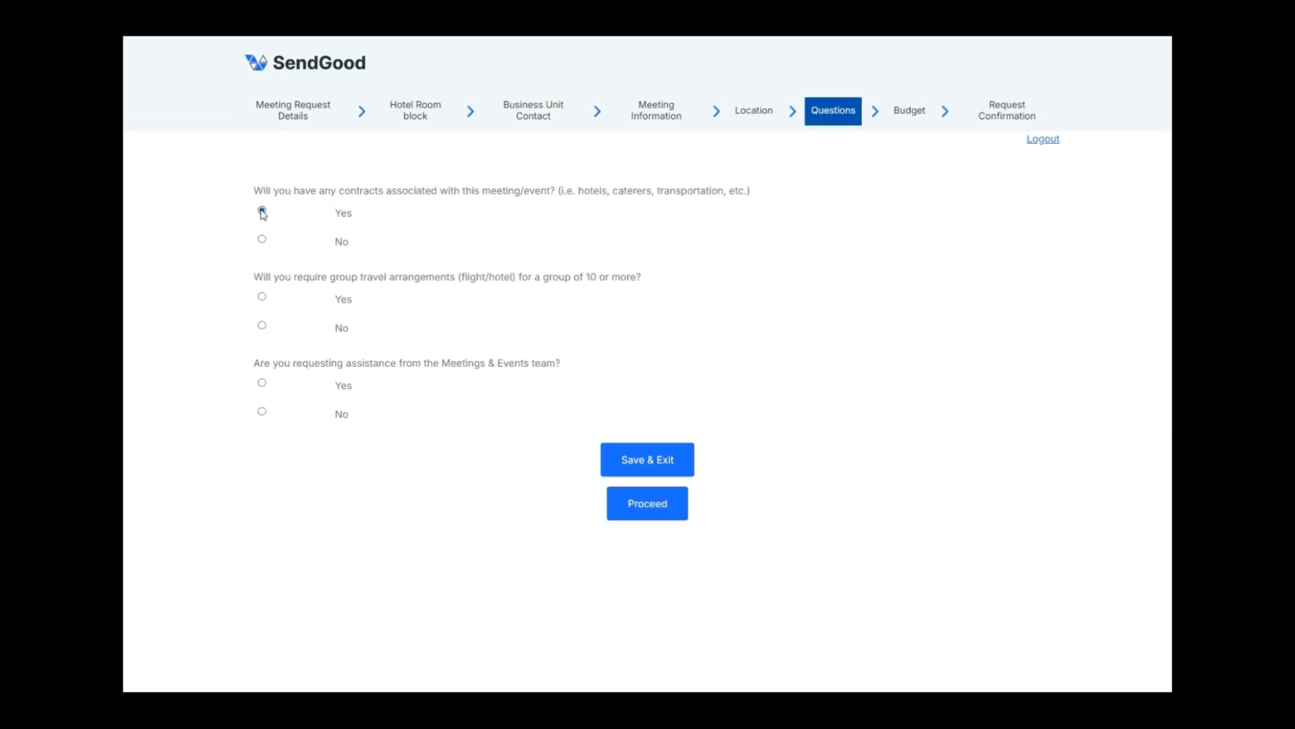
# Answer Yes to contracts, group travel and events team assistance, then reach Budget
pyautogui.click(261, 210)
pyautogui.click(262, 297)
pyautogui.click(262, 382)
pyautogui.click(660, 509)
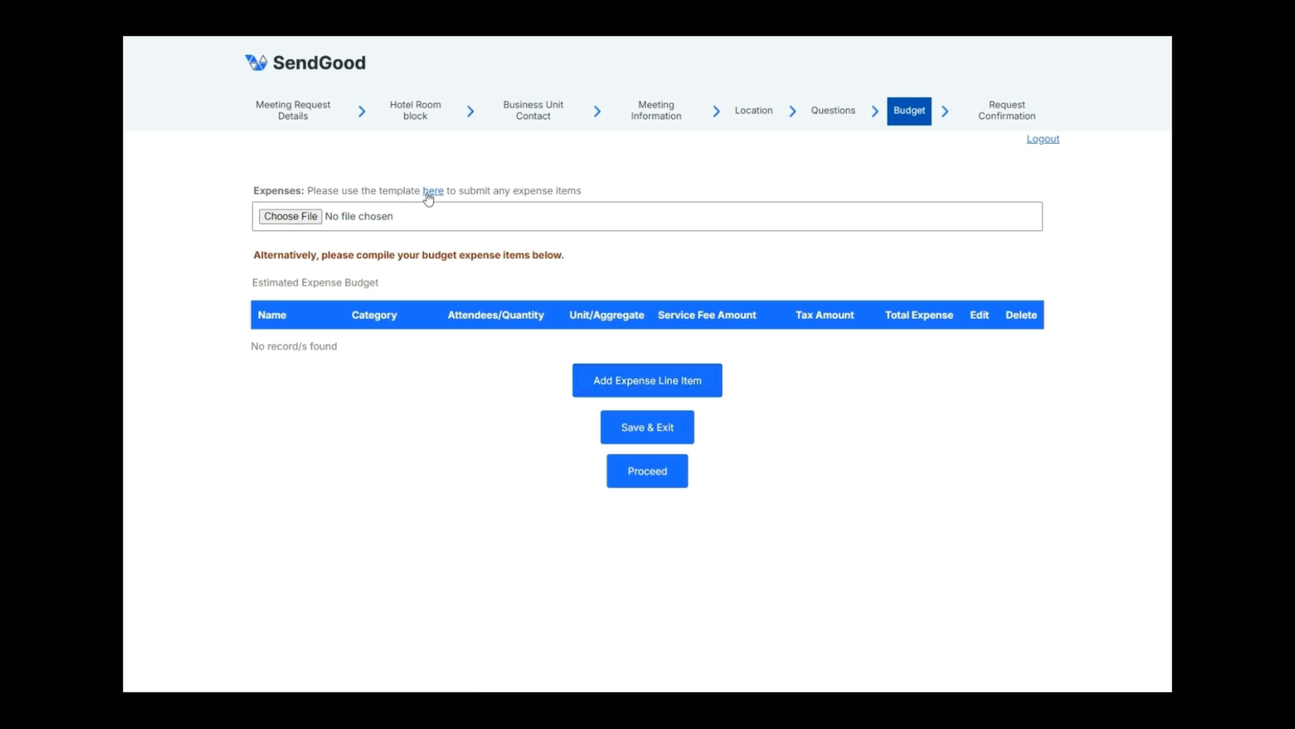
# Start a Hotel rooms expense line in the Hotel Sleeping Rooms category
pyautogui.click(632, 382)
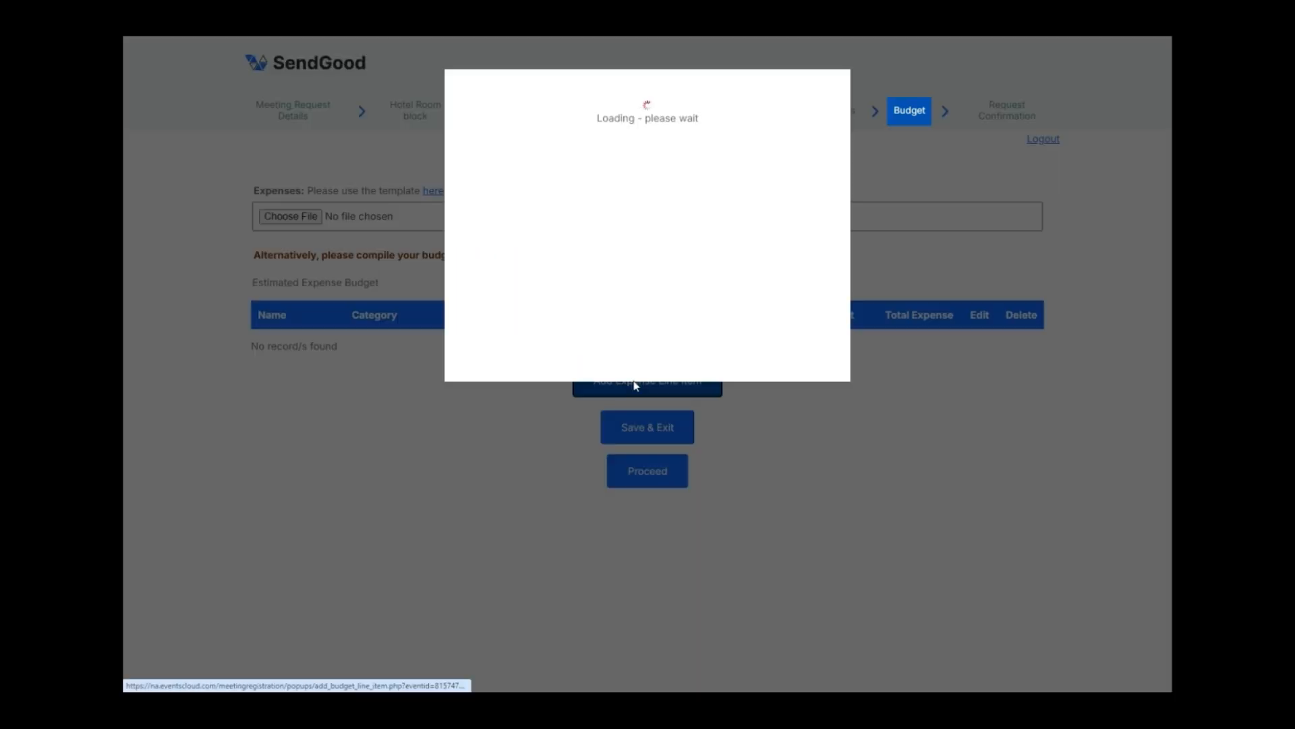
pyautogui.click(591, 135)
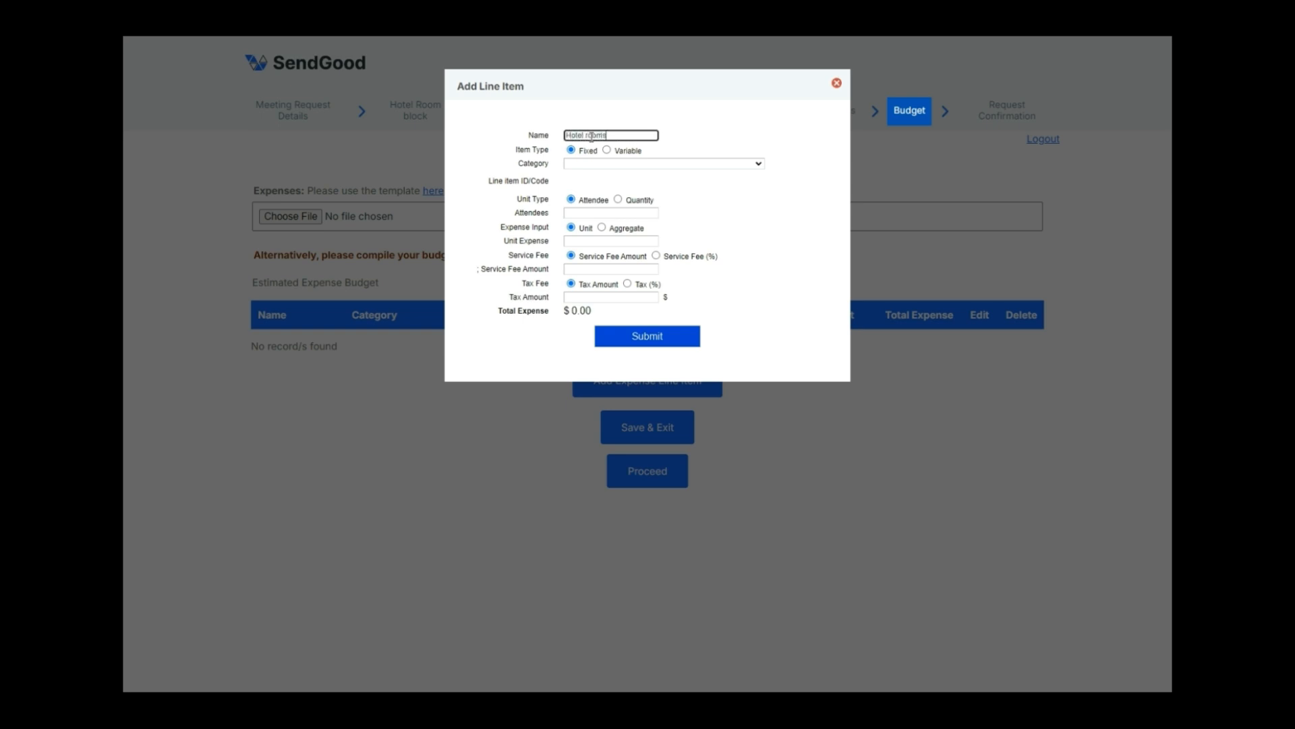
pyautogui.click(604, 164)
pyautogui.scroll(-3, 641, 307)
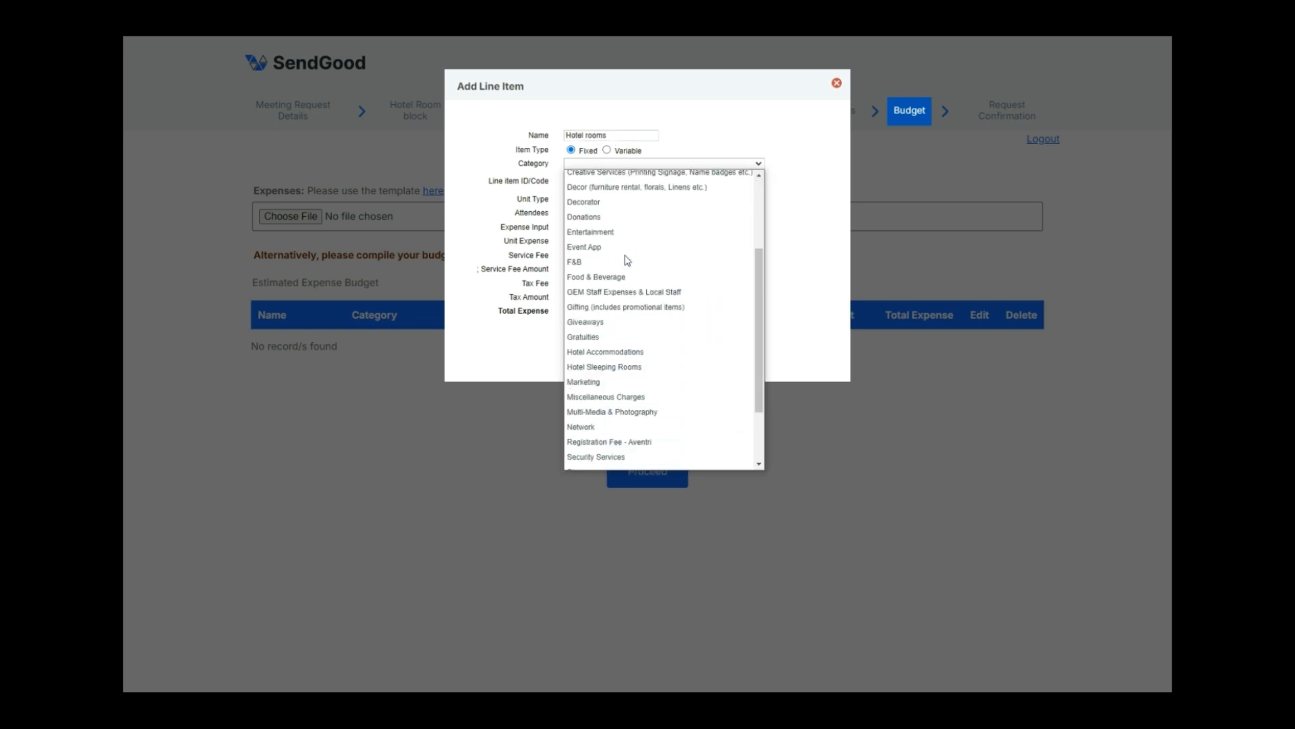
pyautogui.click(639, 282)
# Enter 100 attendees at 279, 5% service fee, 7% tax after fee, and save
pyautogui.click(597, 214)
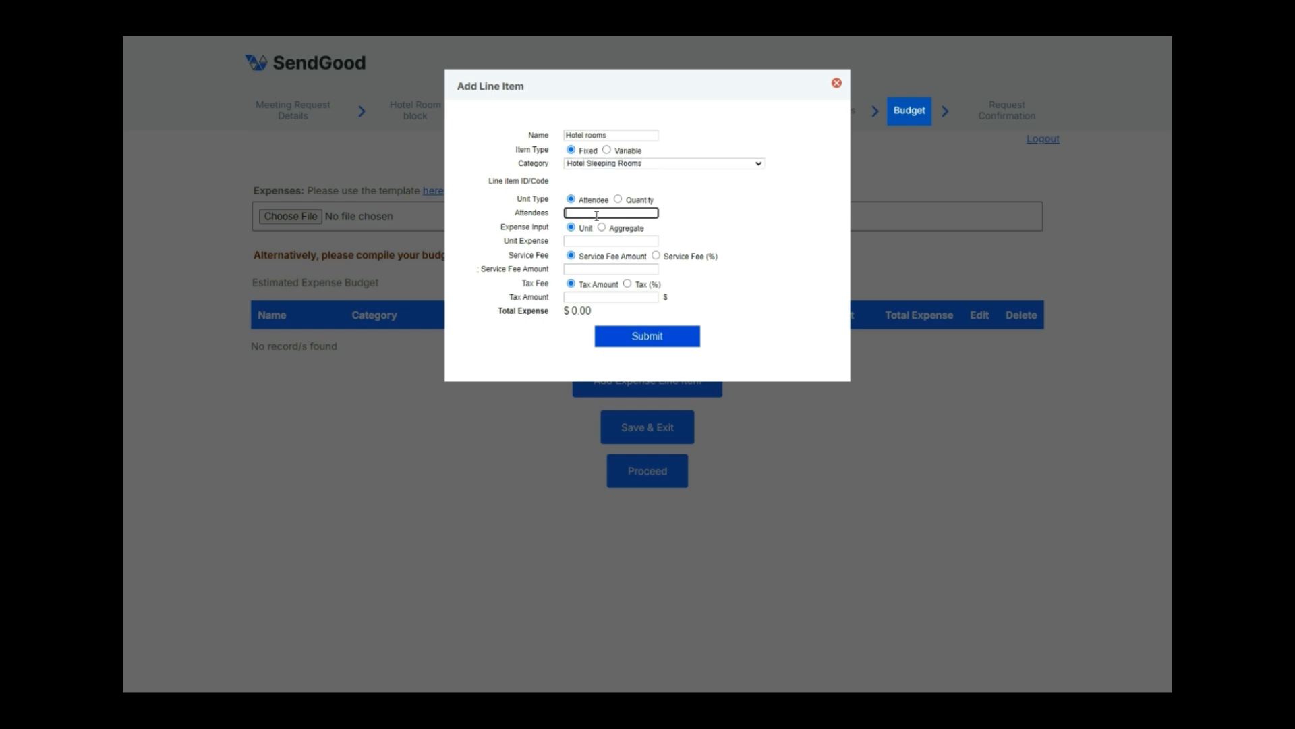
pyautogui.click(599, 241)
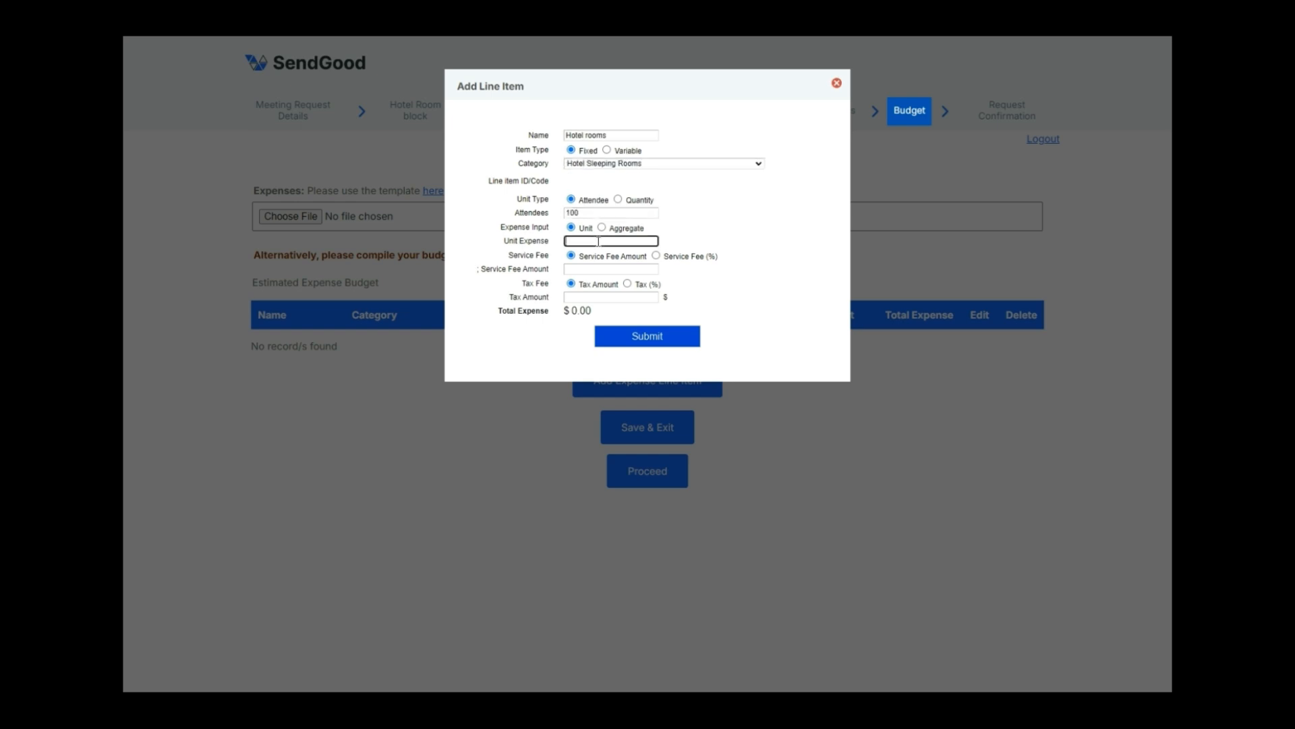
pyautogui.write('279')
pyautogui.click(646, 270)
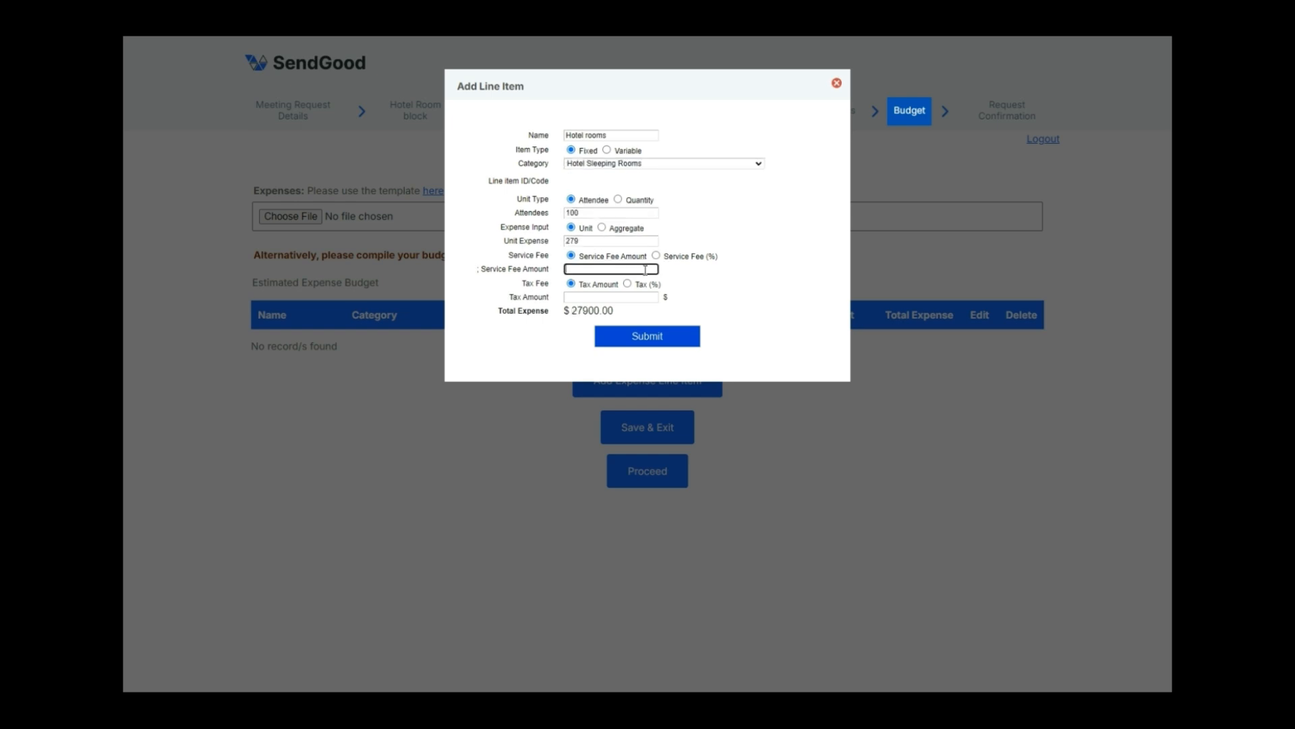
pyautogui.write('5')
pyautogui.click(656, 256)
pyautogui.click(639, 297)
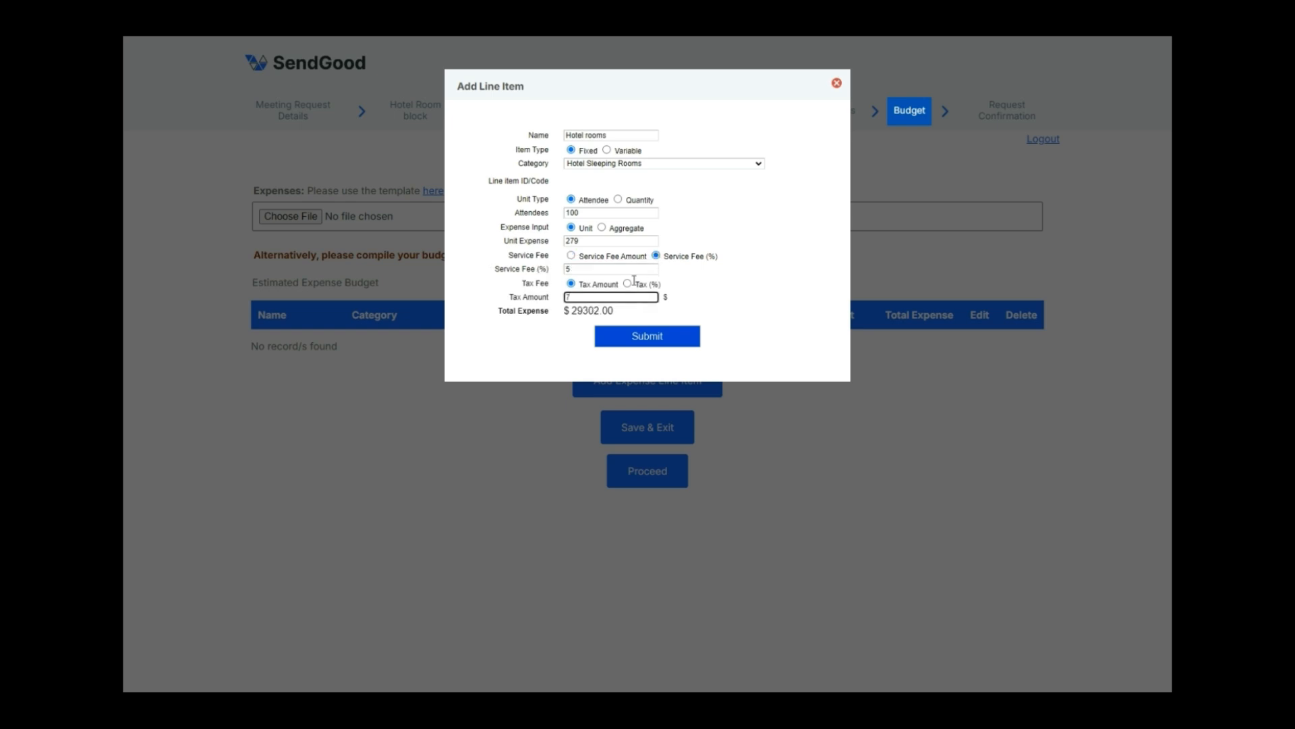
pyautogui.click(628, 283)
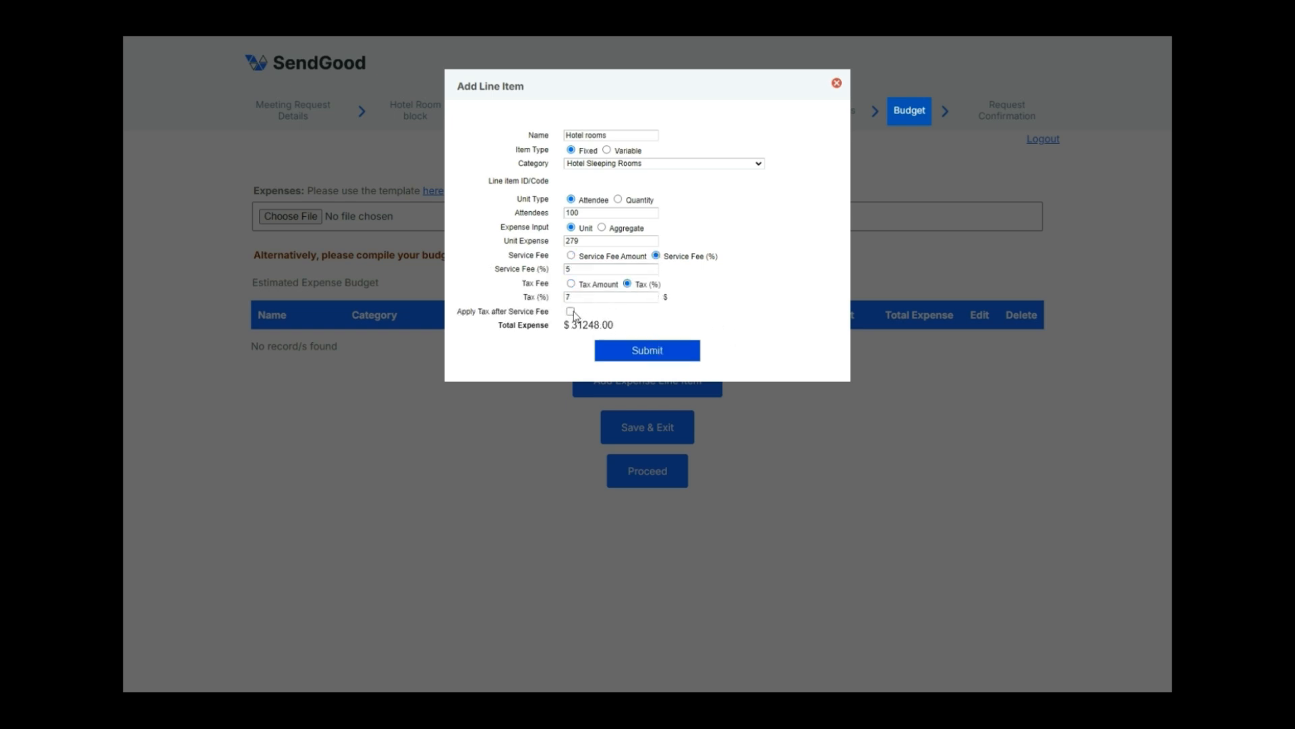
pyautogui.click(570, 312)
pyautogui.click(674, 356)
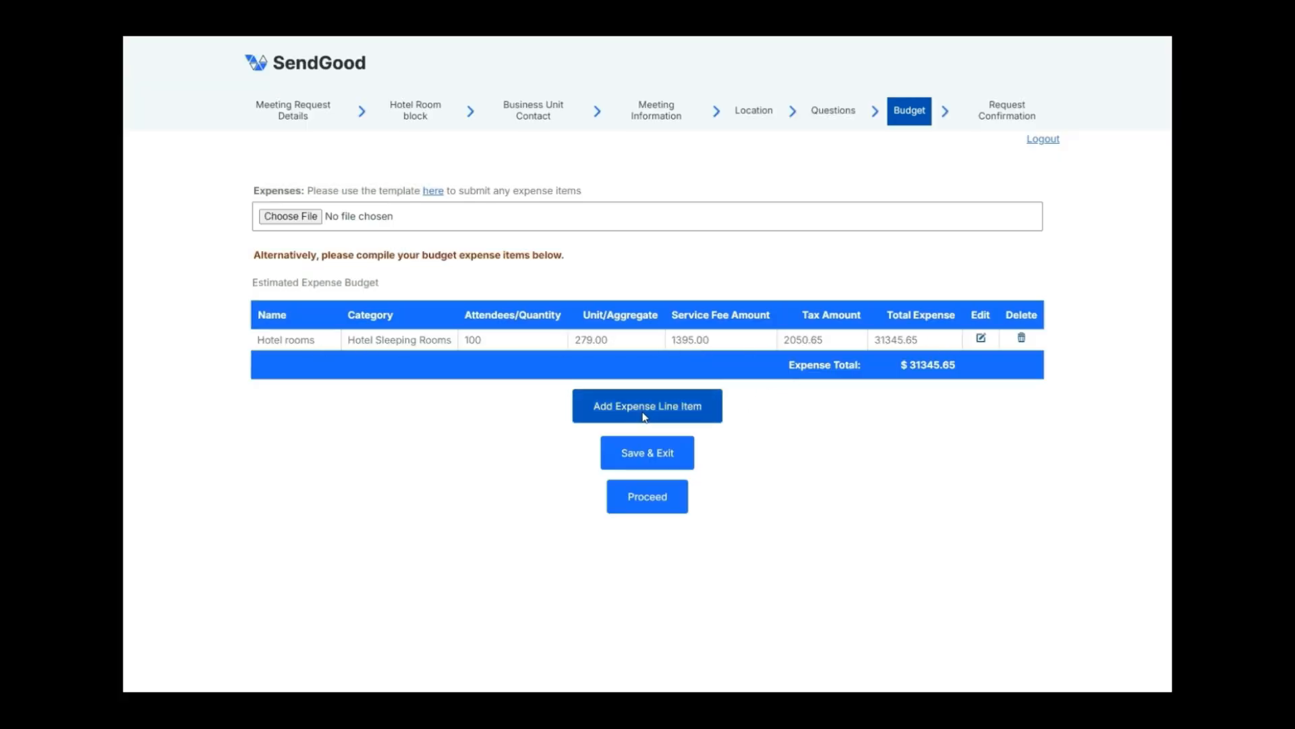
# Submit the SendGood Technology Conference request and return to My requests
pyautogui.click(669, 498)
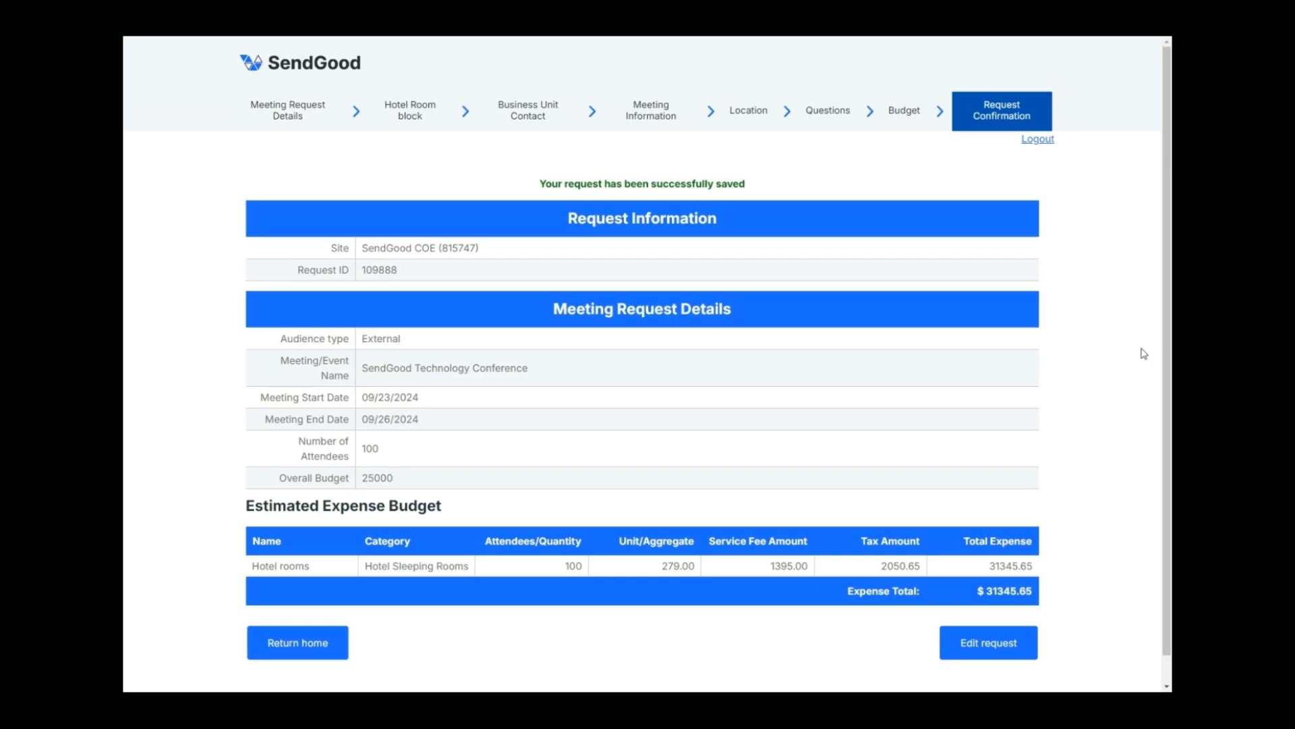
pyautogui.scroll(-1, 1098, 356)
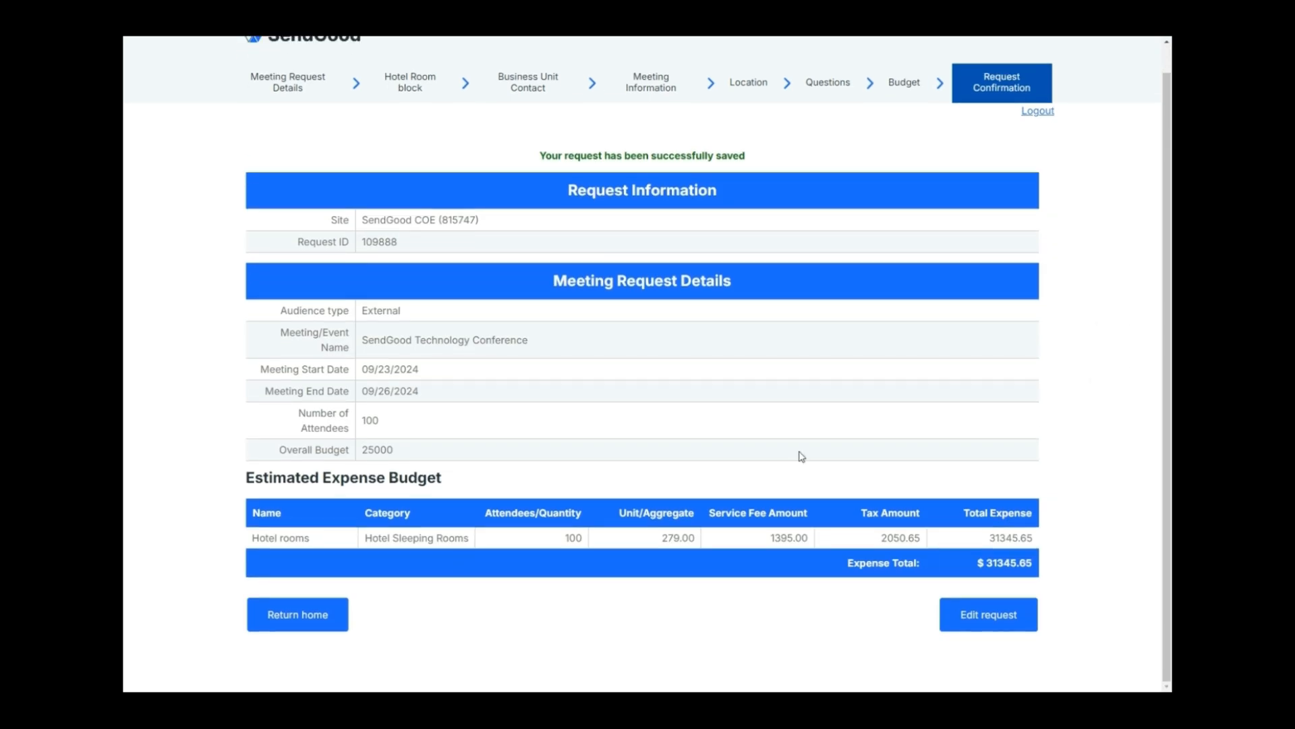
pyautogui.click(329, 615)
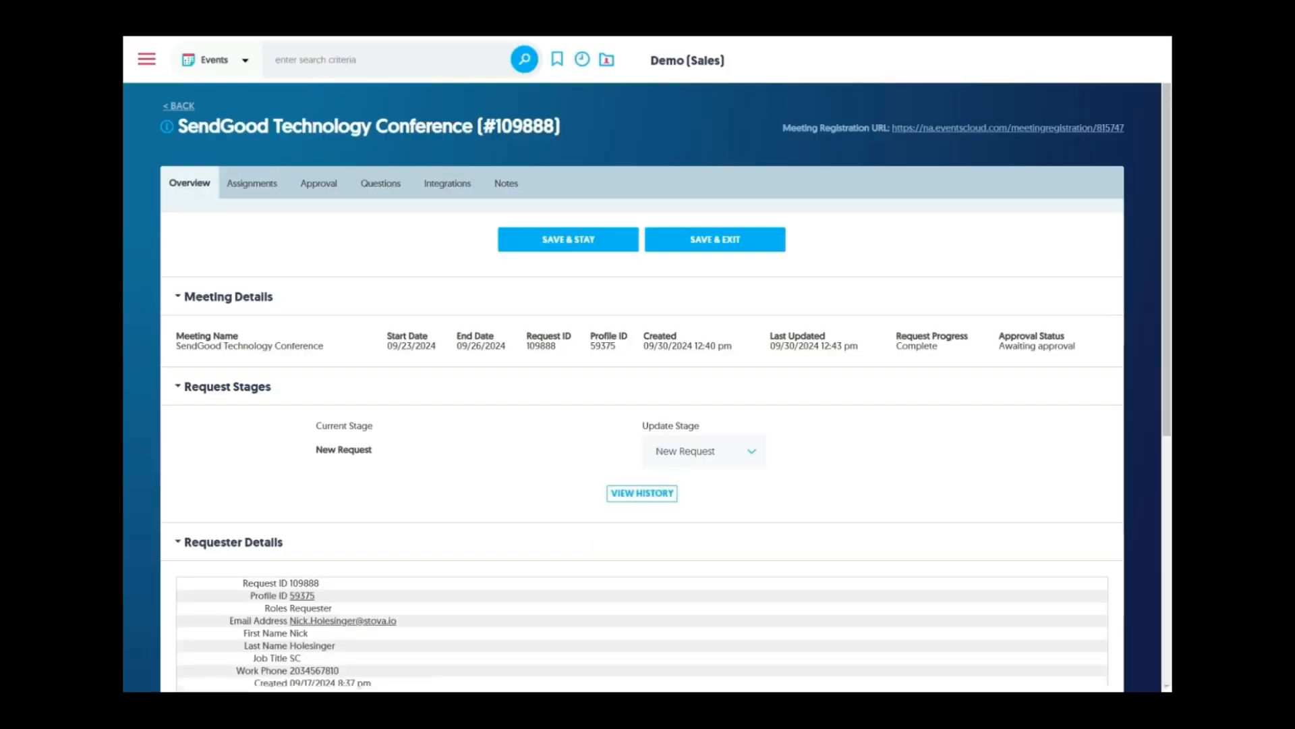
# Scroll through request #109888's Meeting Details, Requester Details and Request Options
pyautogui.scroll(-1, 281, 247)
pyautogui.scroll(1, 274, 232)
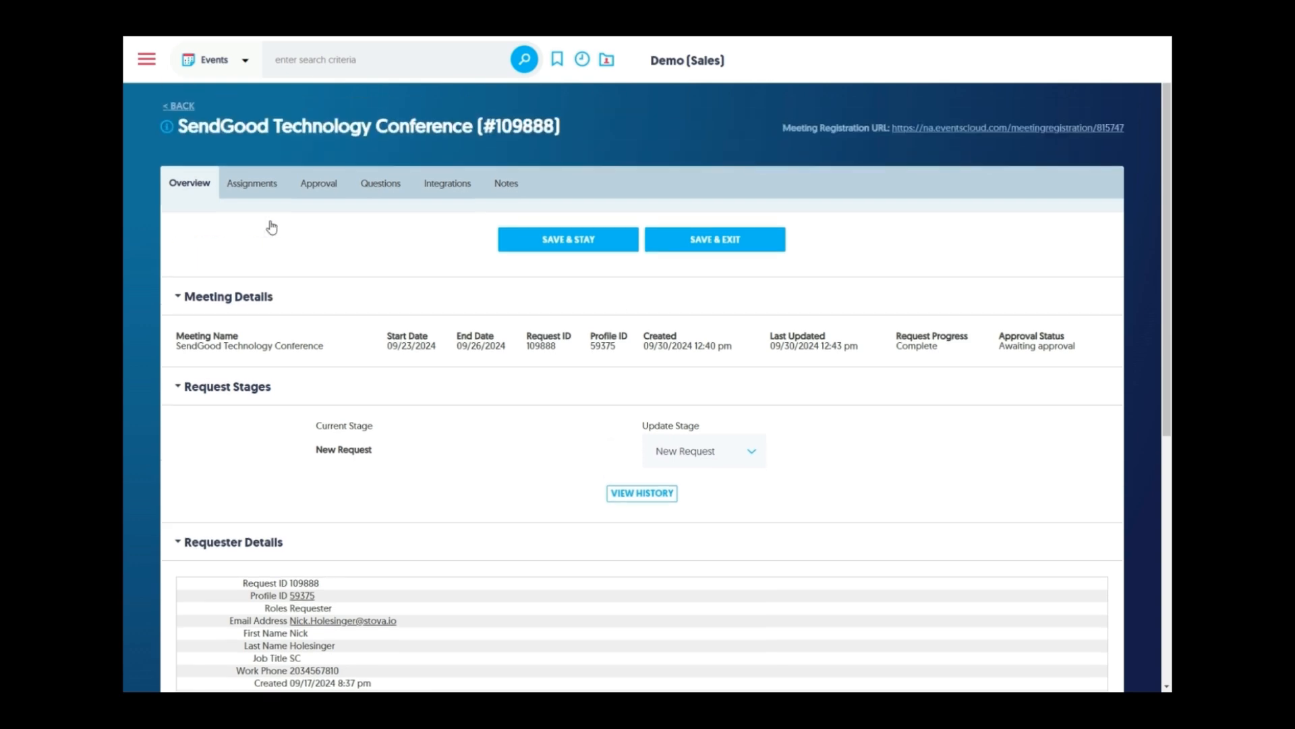
pyautogui.scroll(-1, 279, 268)
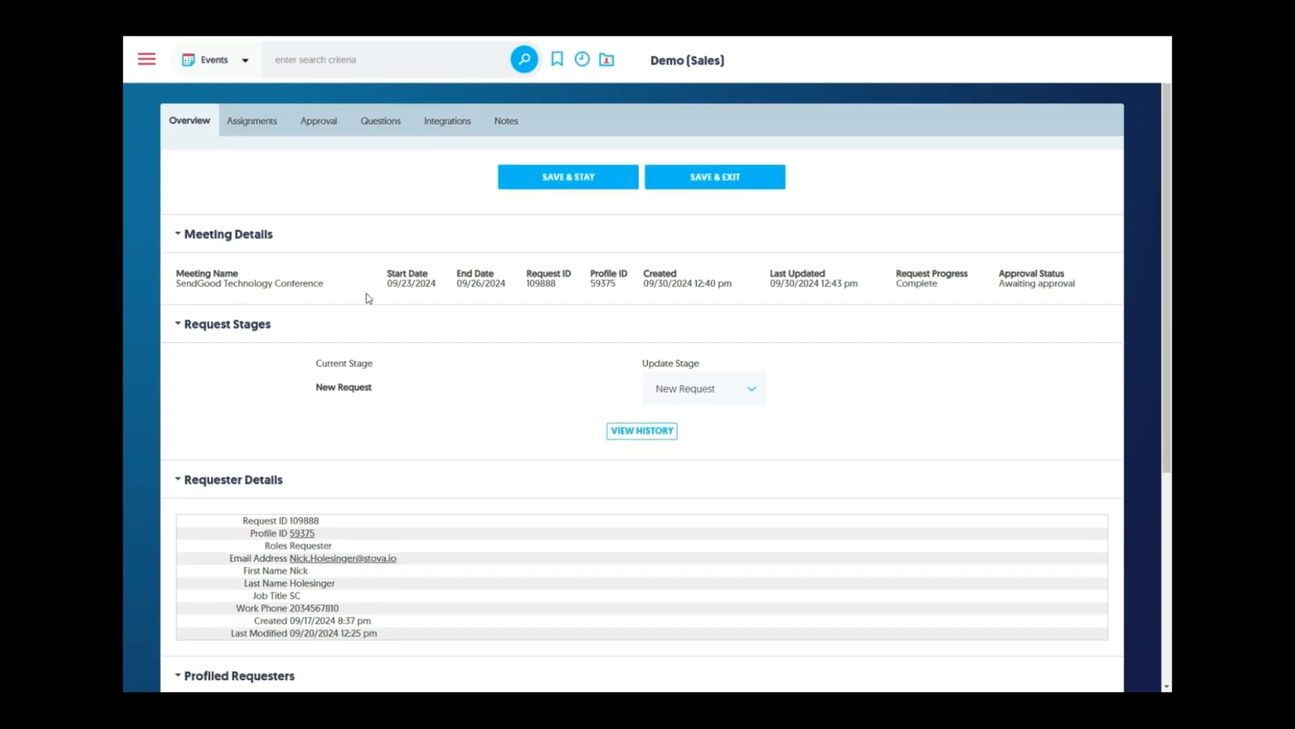
pyautogui.scroll(-3, 300, 342)
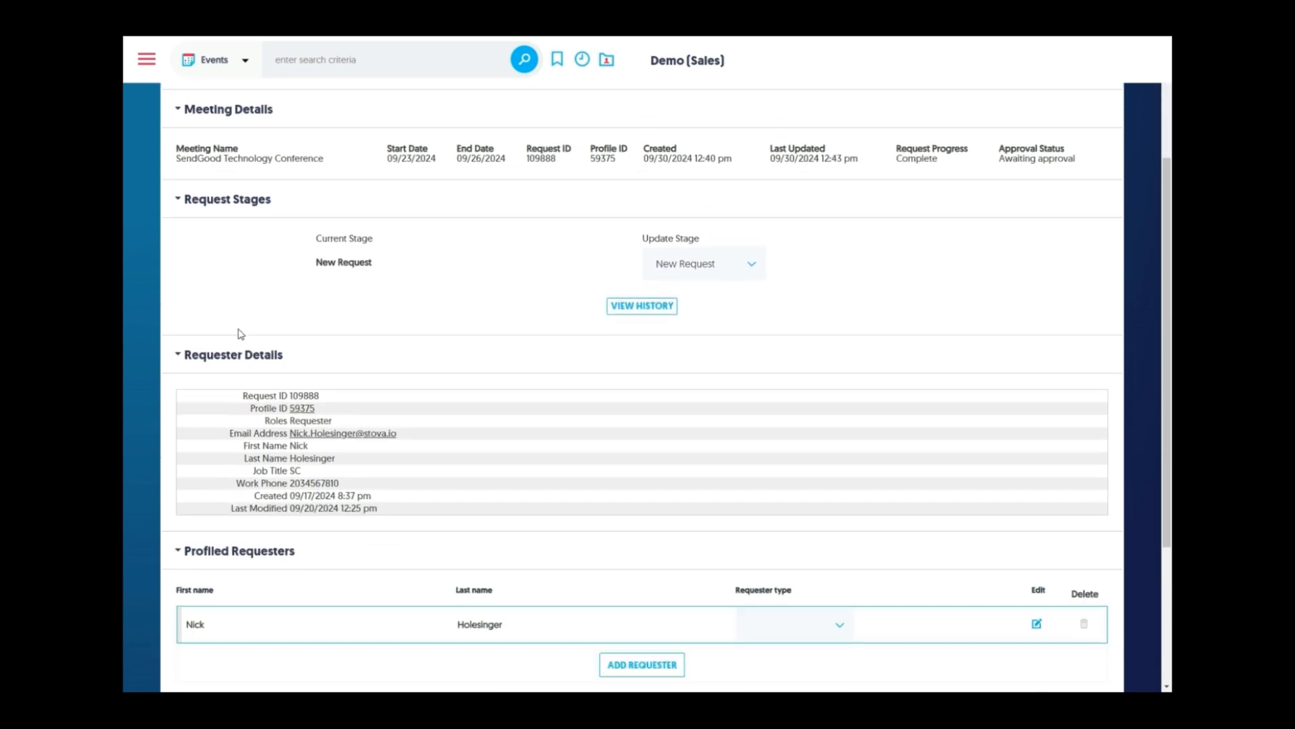
pyautogui.scroll(-3, 277, 462)
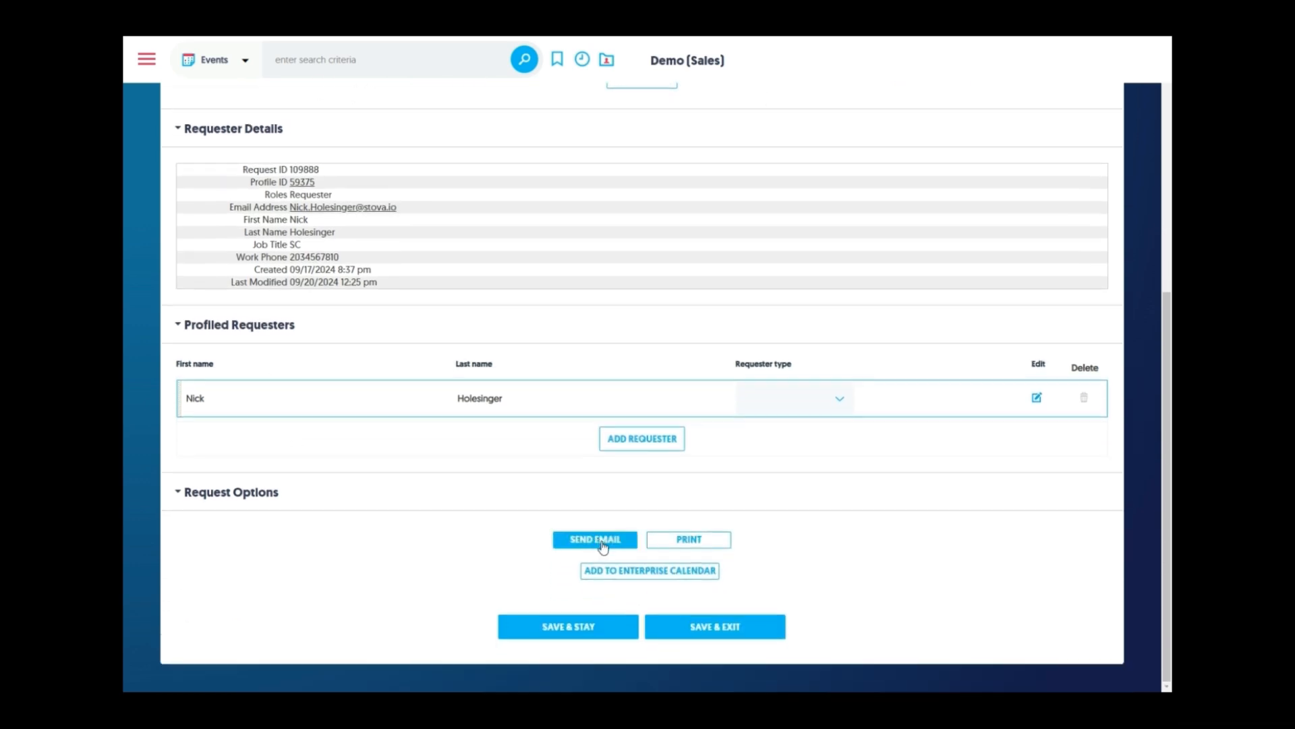
pyautogui.scroll(6, 810, 560)
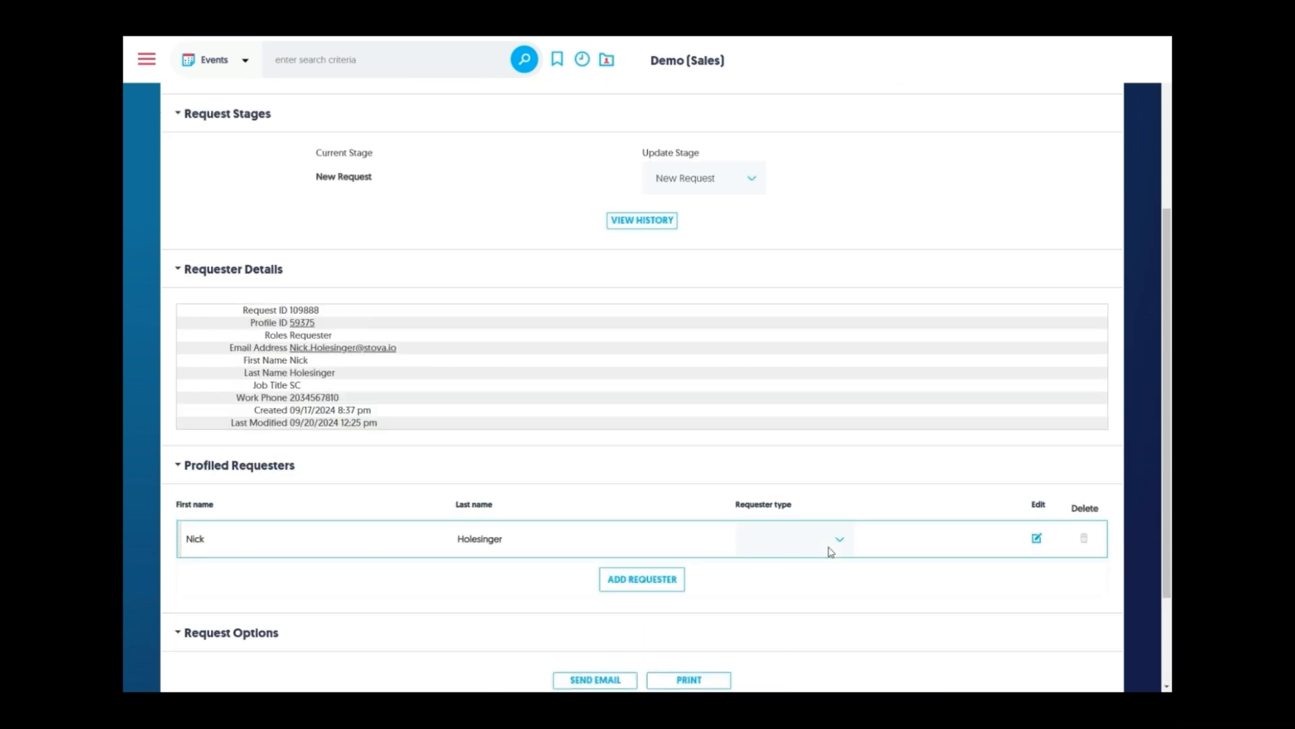
# Move request #109888 to Planner Assigned, save, and confirm it in the stage history
pyautogui.click(744, 421)
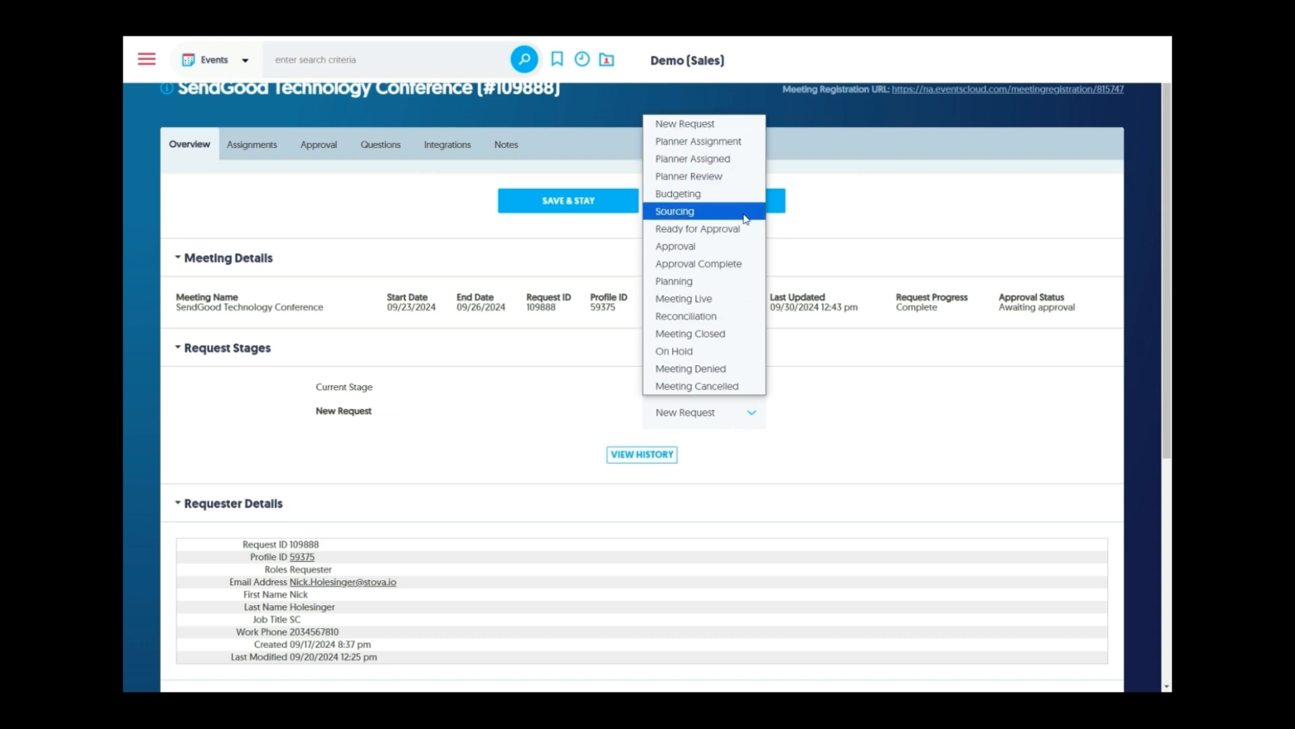
pyautogui.click(740, 161)
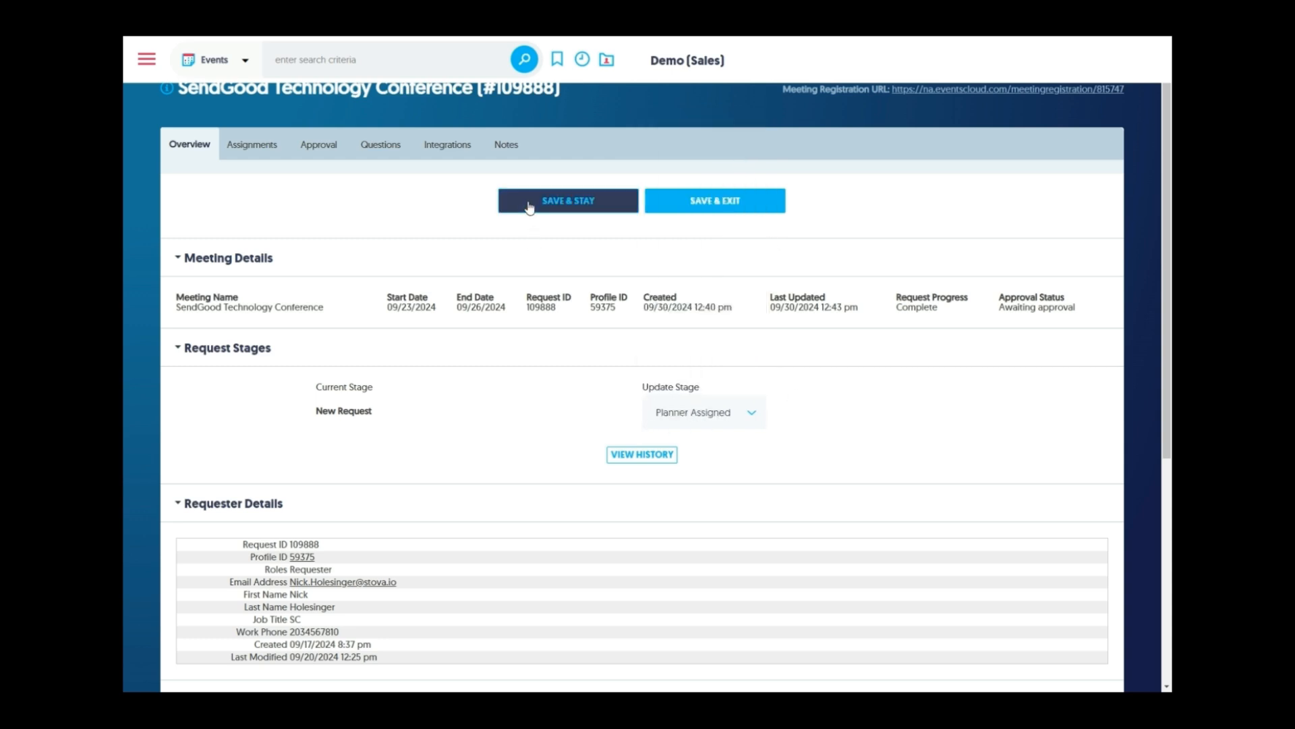
pyautogui.click(558, 205)
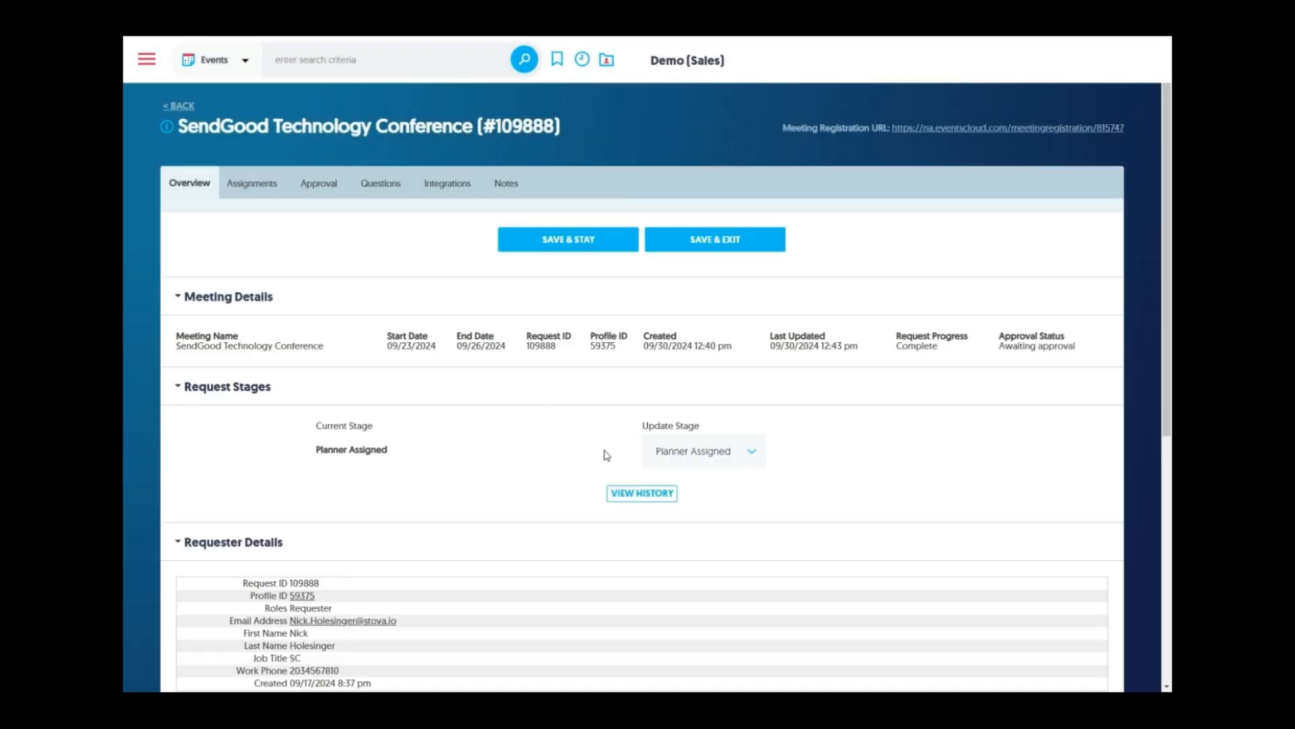
pyautogui.click(631, 499)
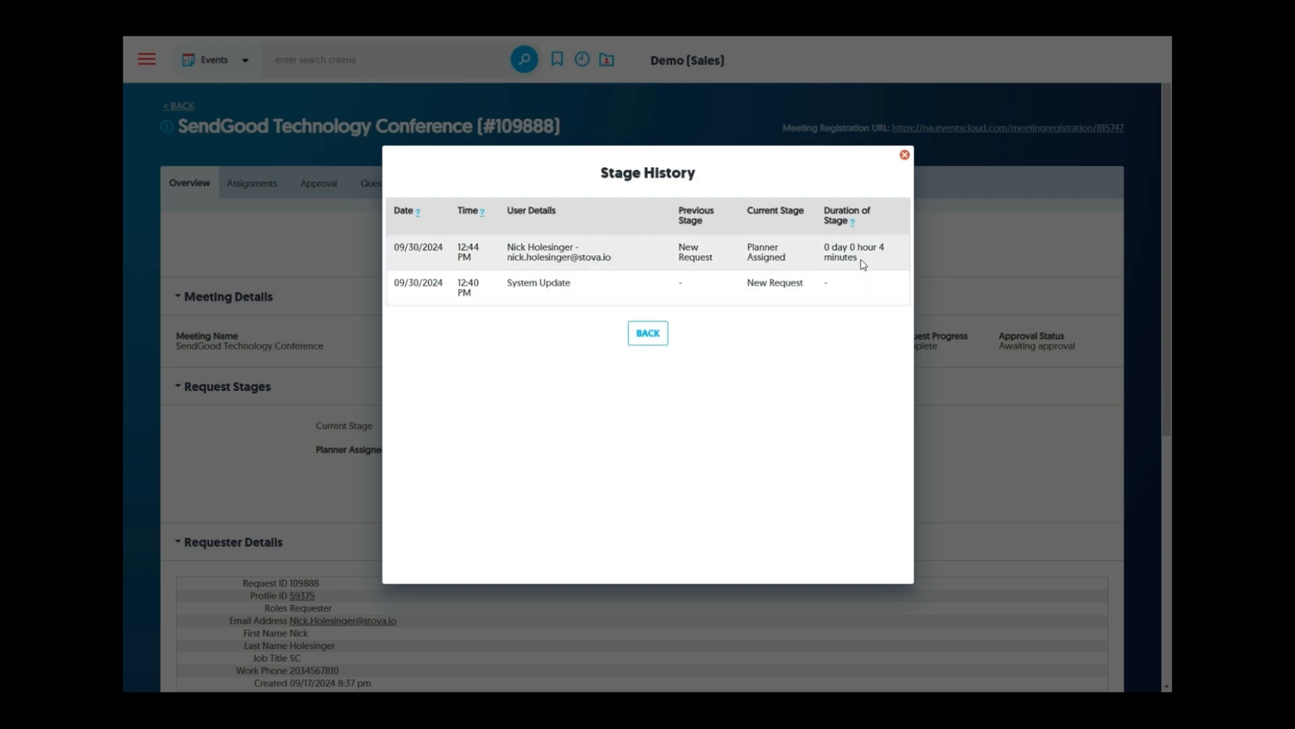
pyautogui.click(905, 155)
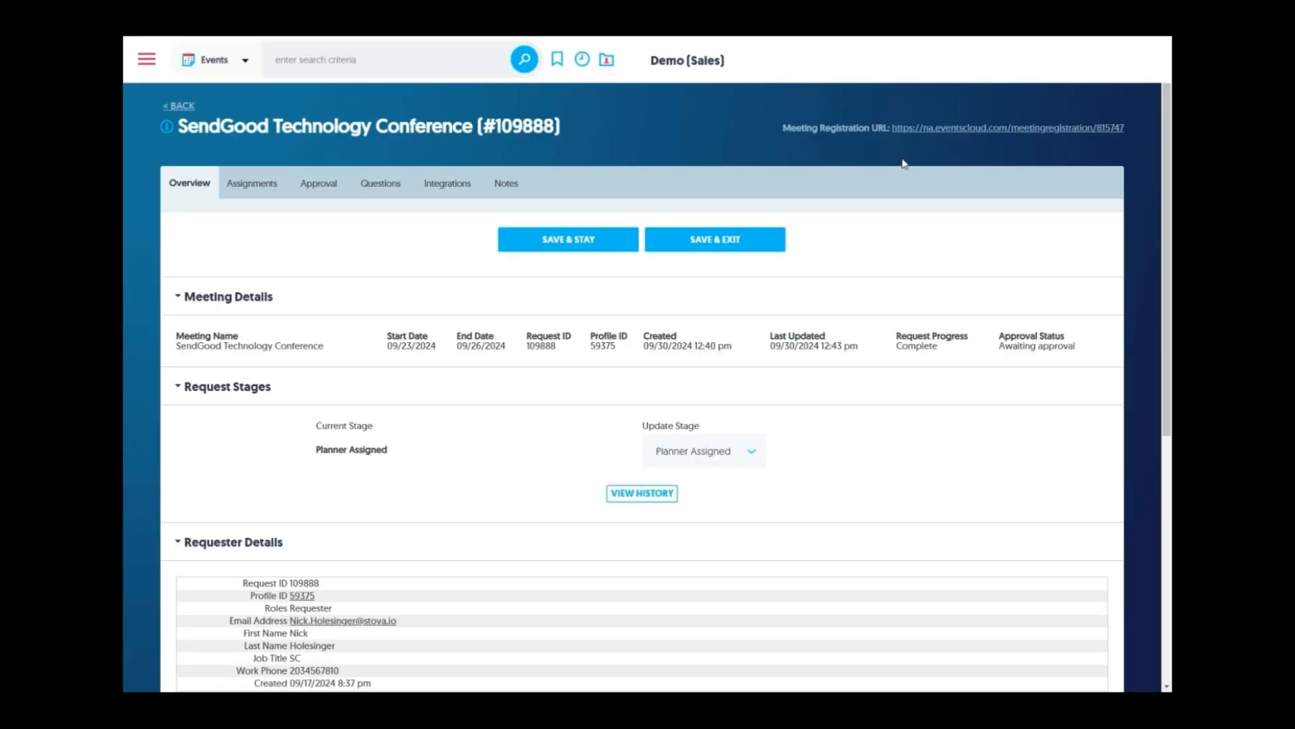
pyautogui.click(252, 183)
# Assign the planner to Solutions Consultant and AV resource rows
pyautogui.click(647, 343)
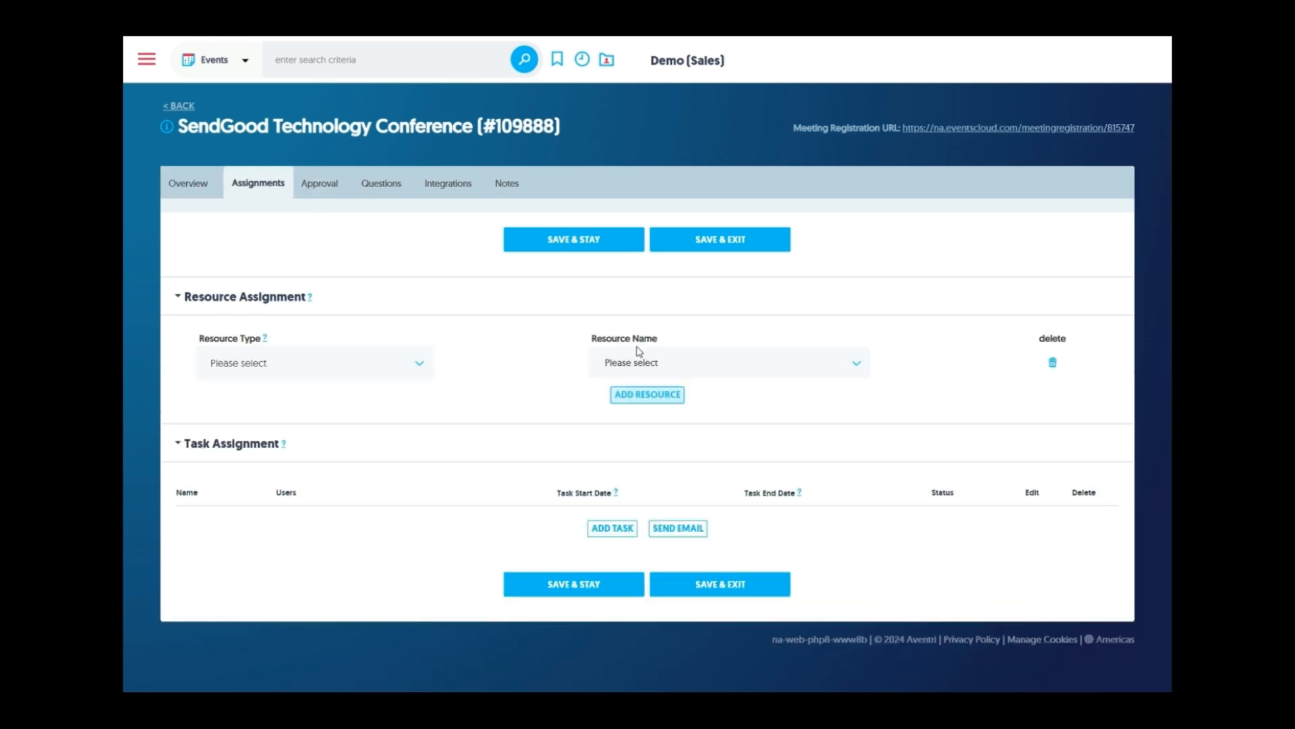
pyautogui.click(378, 373)
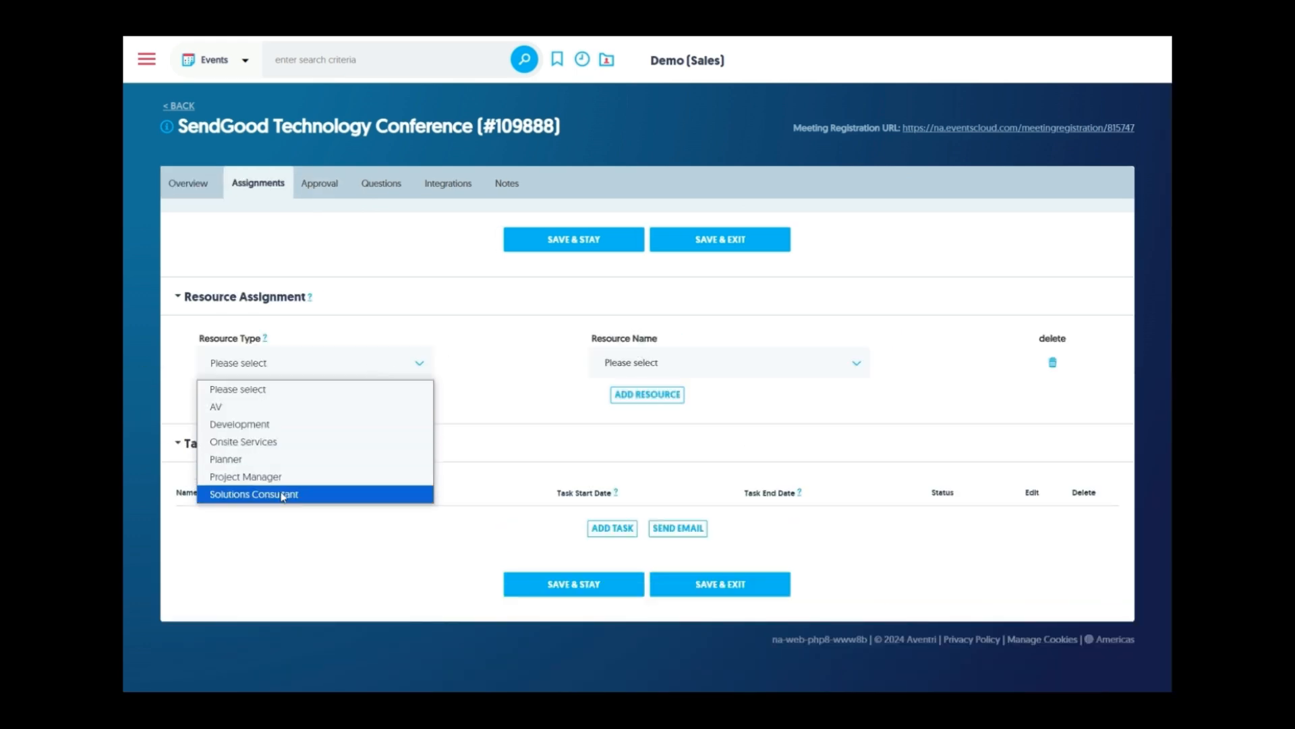
pyautogui.click(283, 494)
pyautogui.click(720, 364)
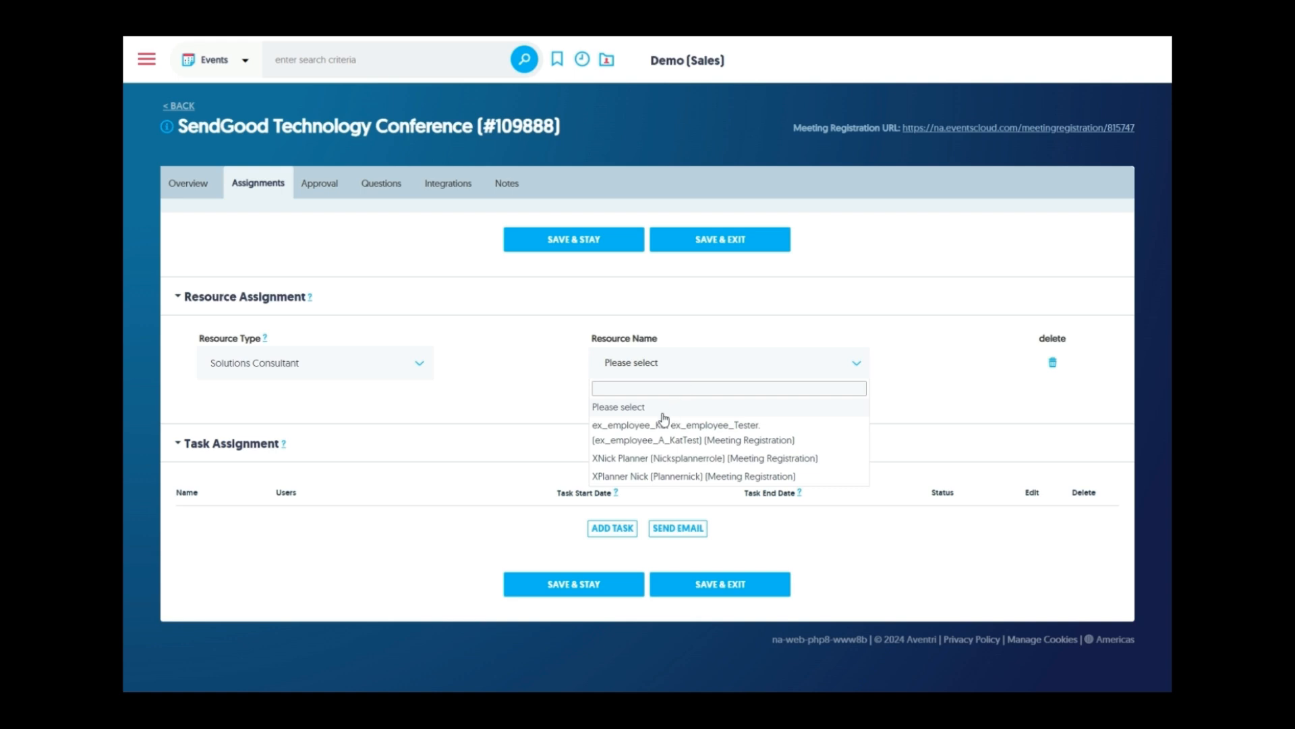
pyautogui.click(632, 461)
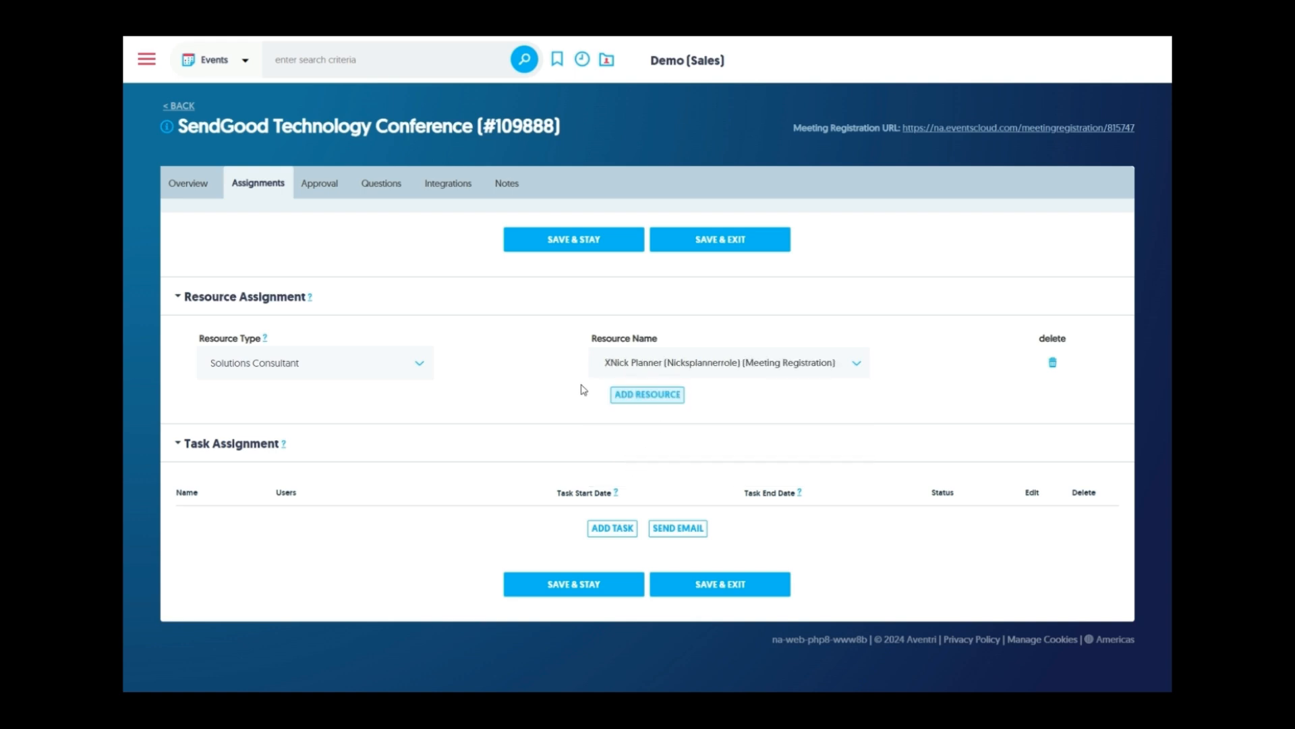
pyautogui.click(637, 395)
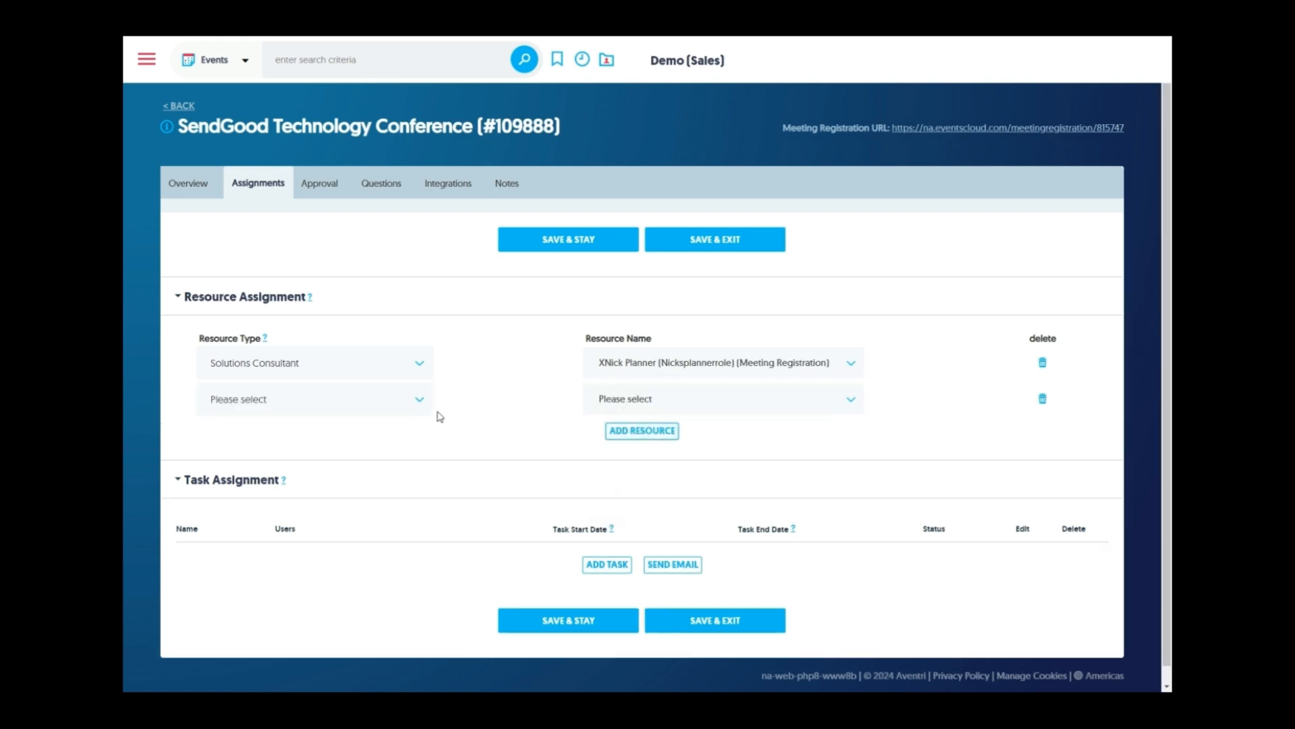
pyautogui.click(395, 403)
pyautogui.click(318, 450)
pyautogui.click(630, 399)
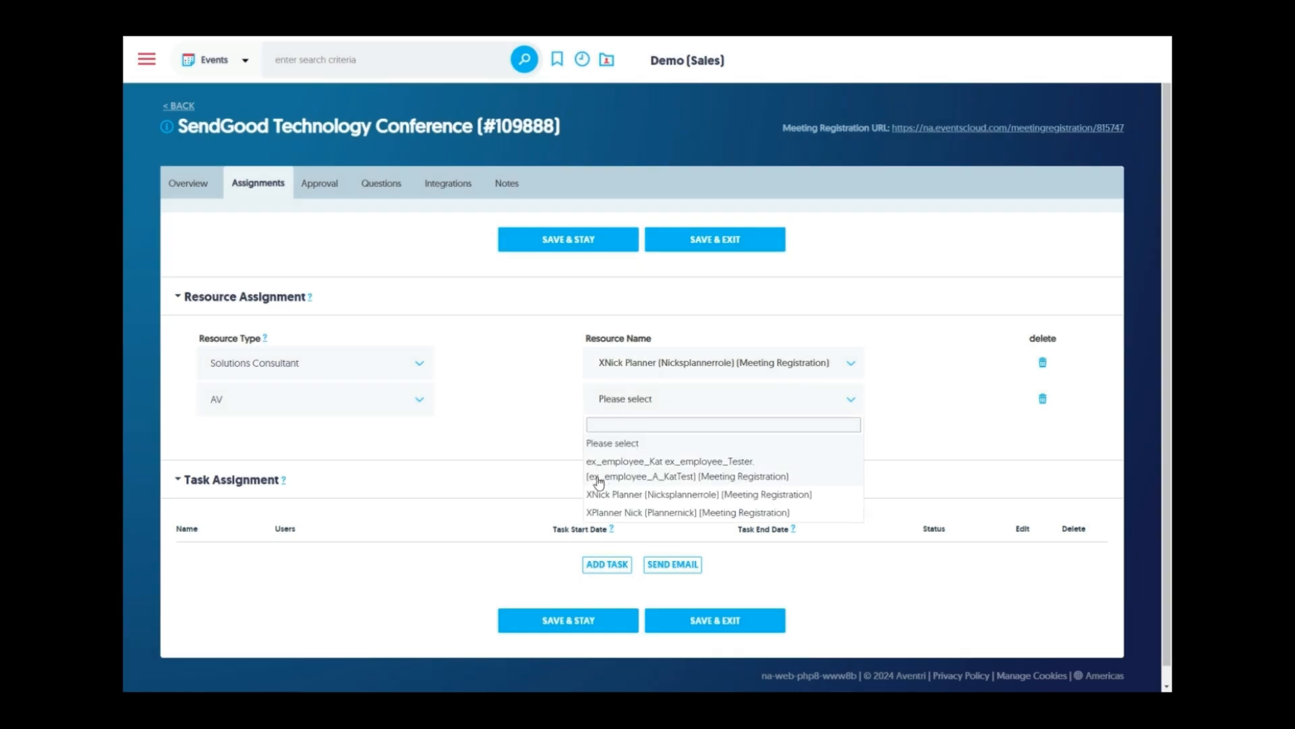
pyautogui.click(604, 497)
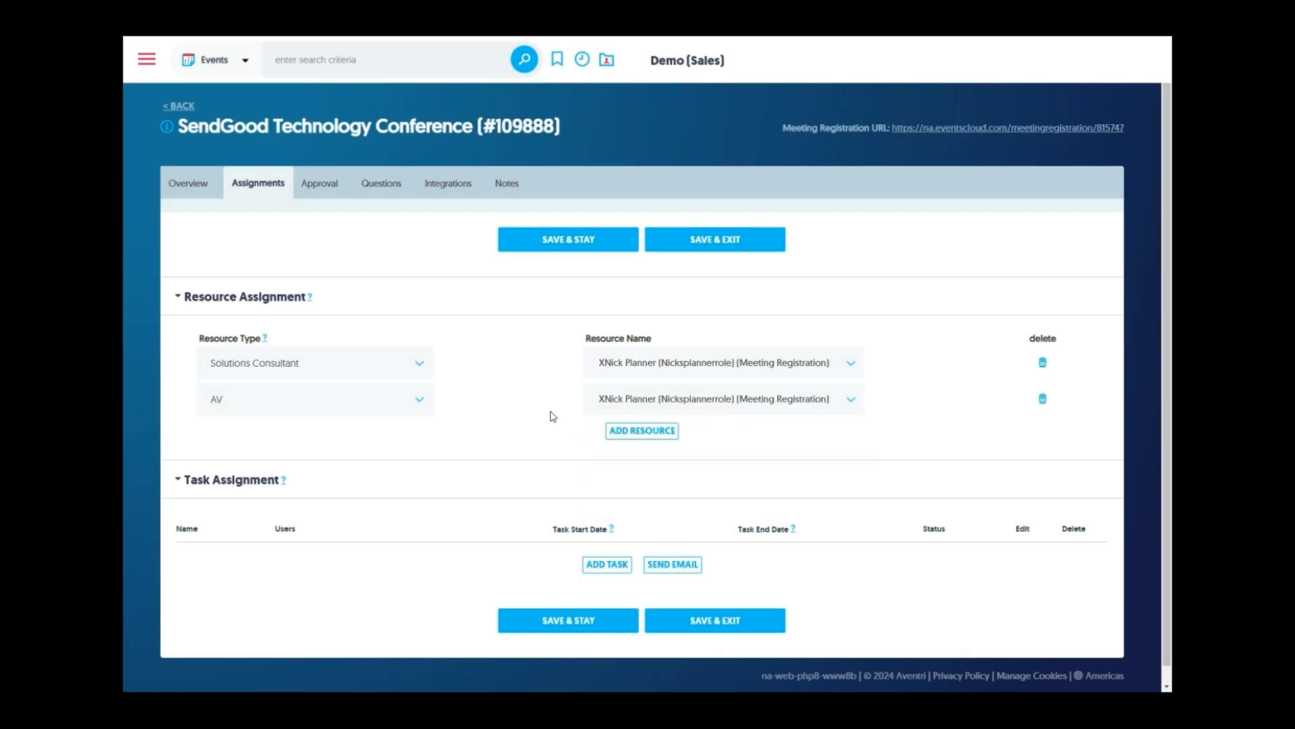
# Add another resource row and draft an In Progress task, discarding it unsaved
pyautogui.click(634, 431)
pyautogui.scroll(-1, 559, 445)
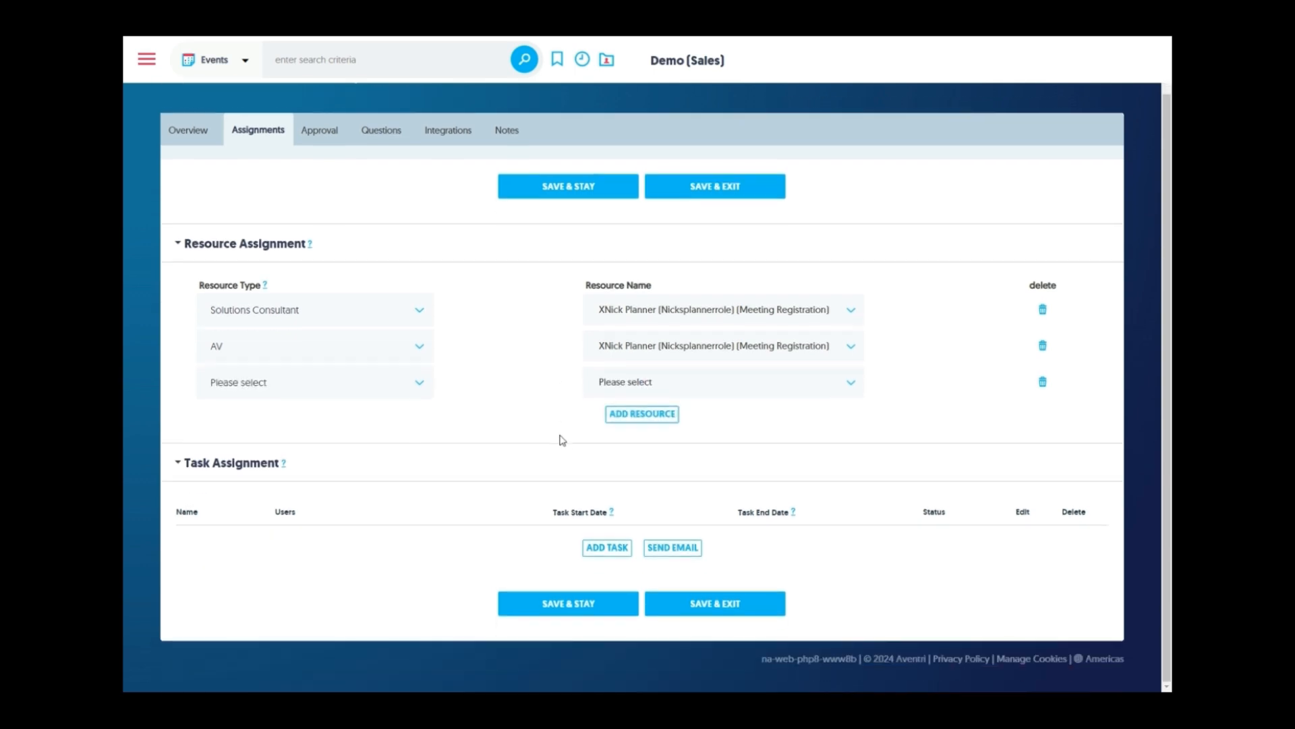
pyautogui.click(616, 549)
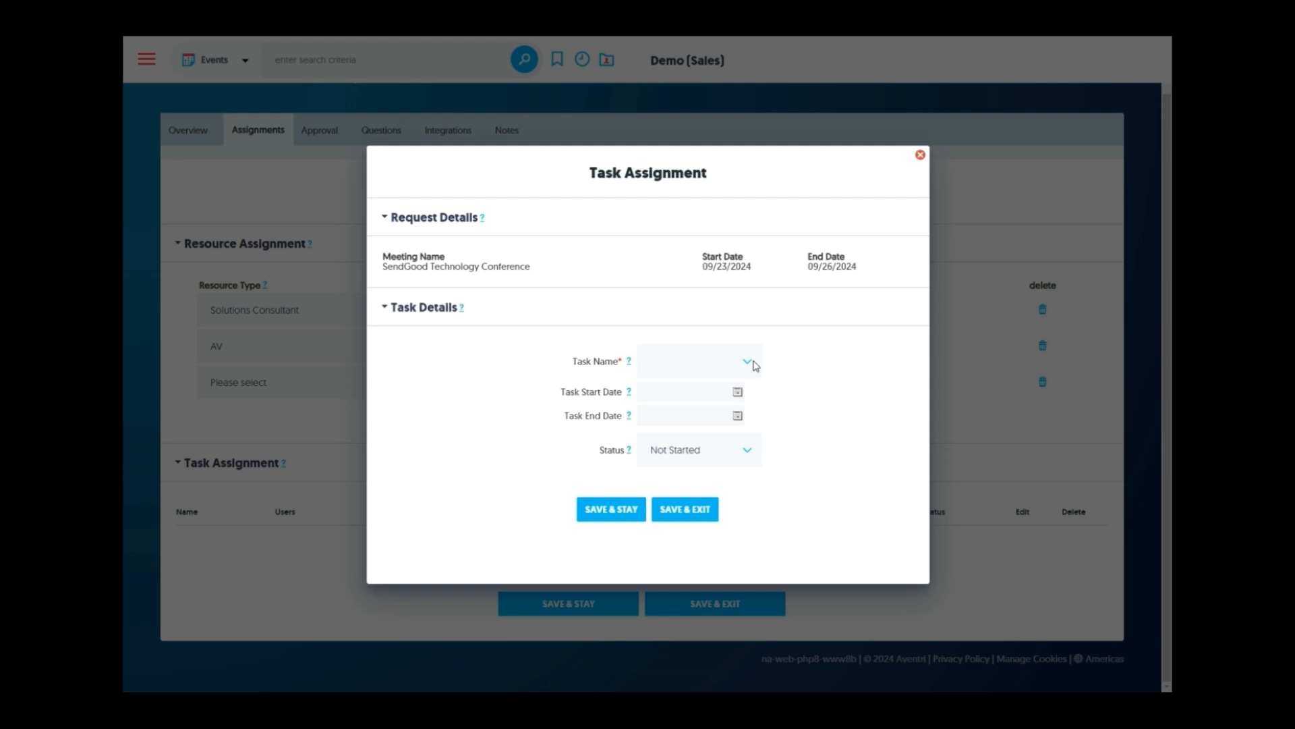
pyautogui.click(739, 393)
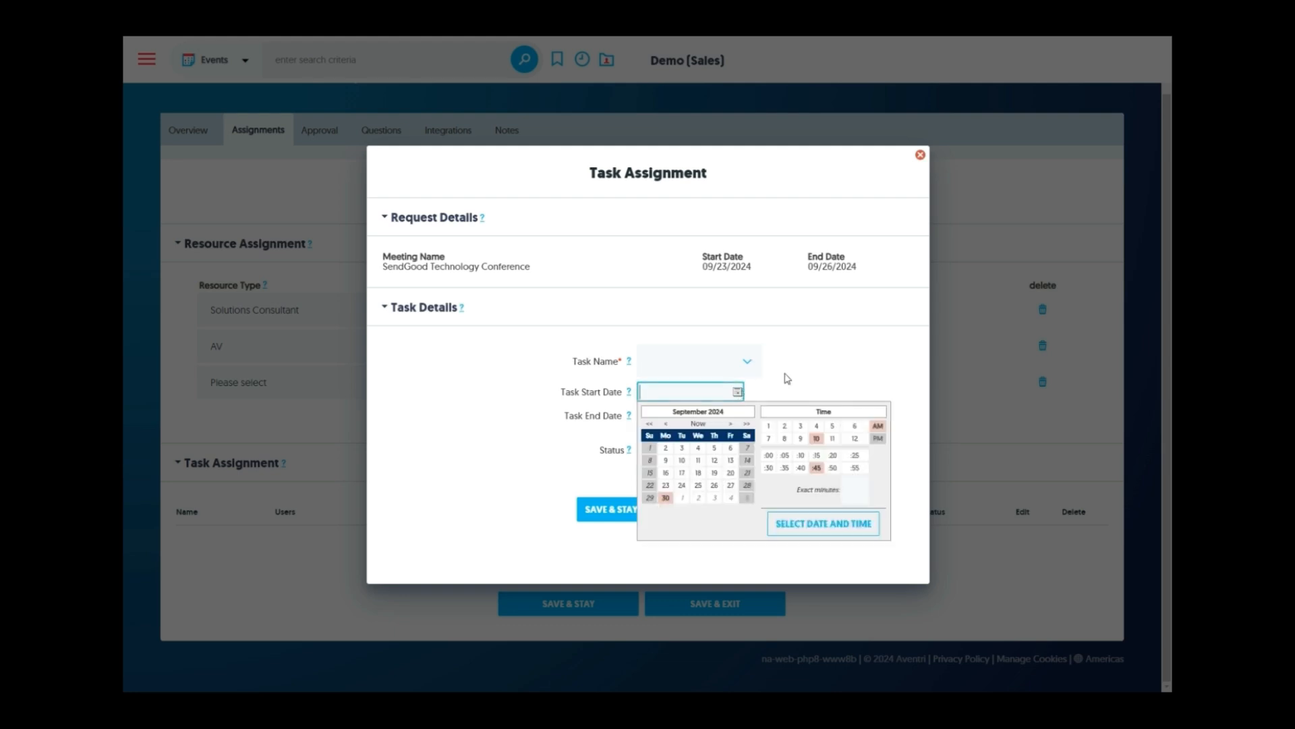
pyautogui.click(817, 371)
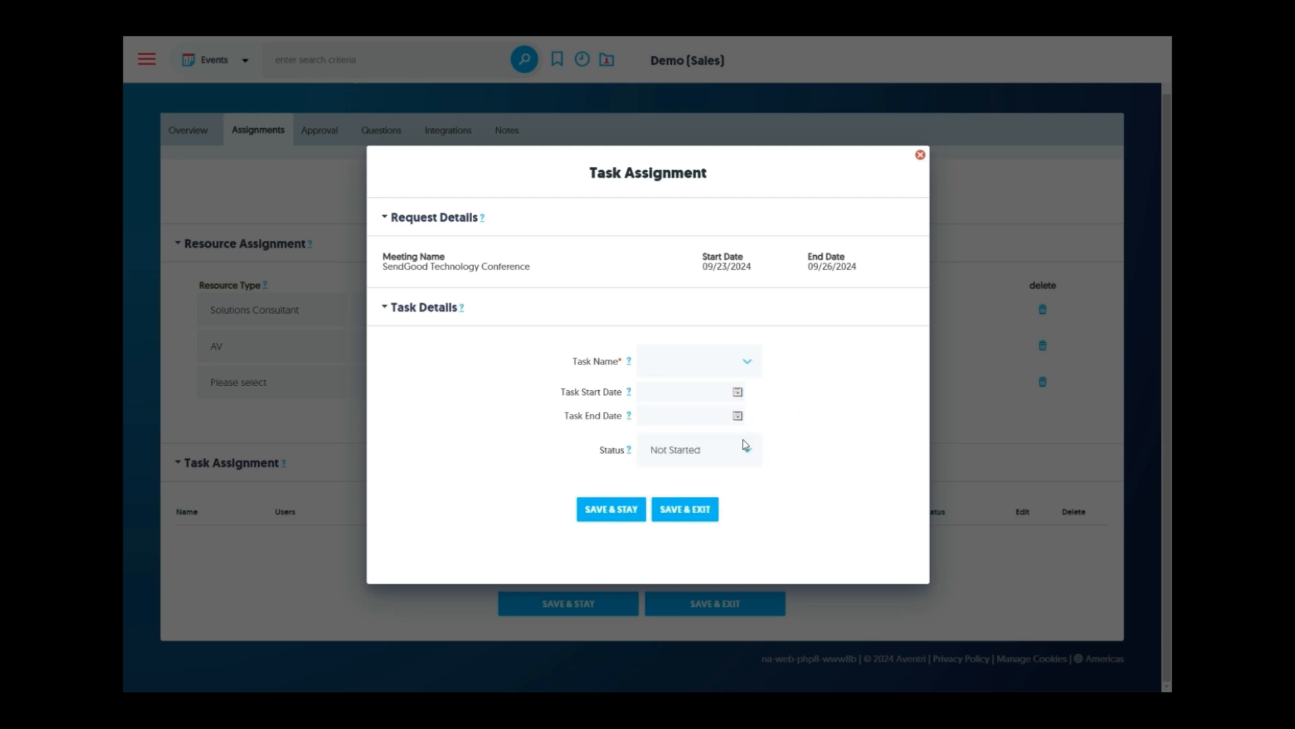
pyautogui.click(745, 448)
pyautogui.click(717, 500)
pyautogui.click(920, 155)
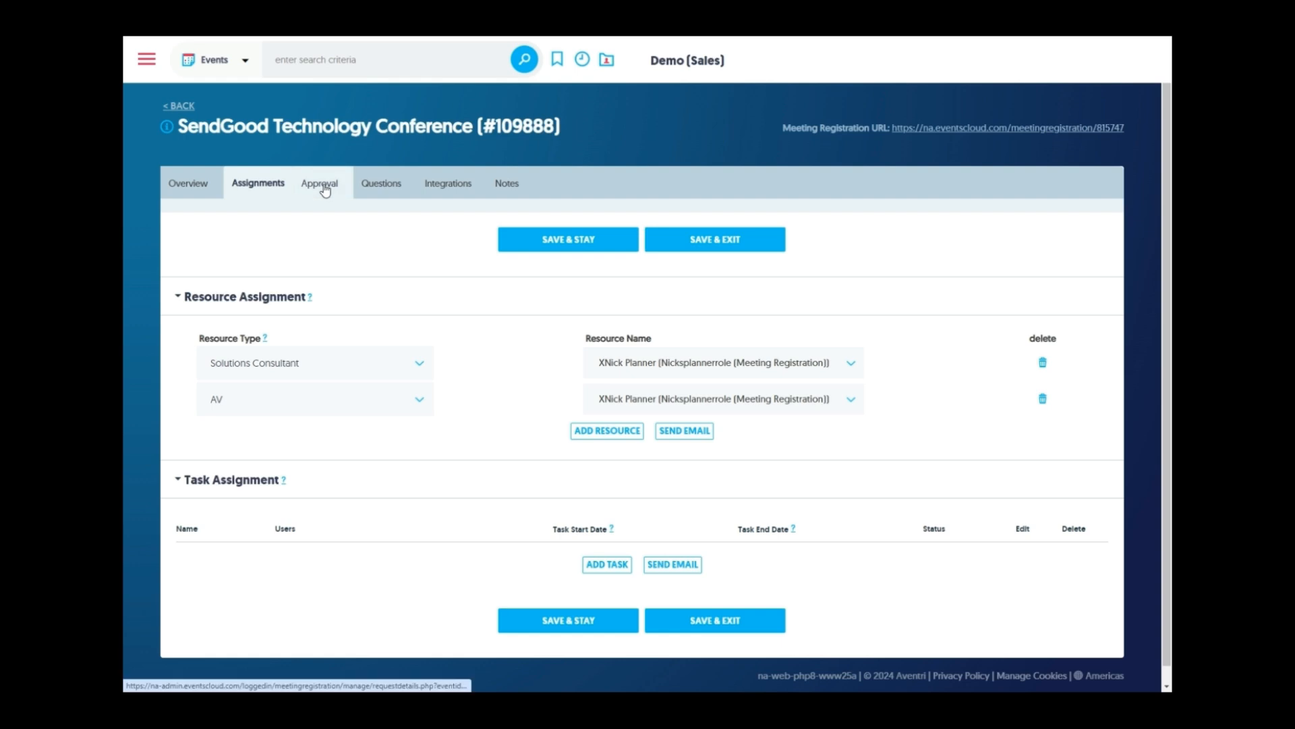
# Check the Approval Status options, leaving it Awaiting approval, then go to Questions
pyautogui.click(325, 191)
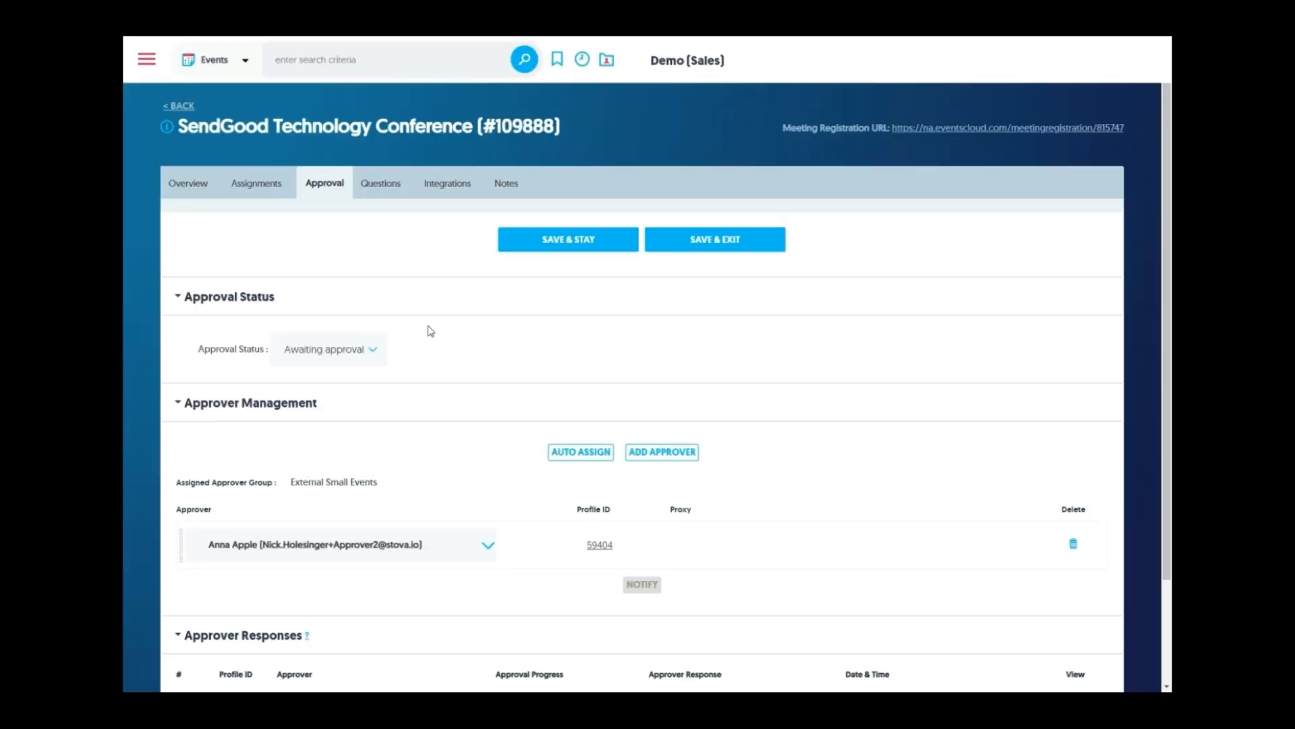
pyautogui.scroll(-2, 430, 329)
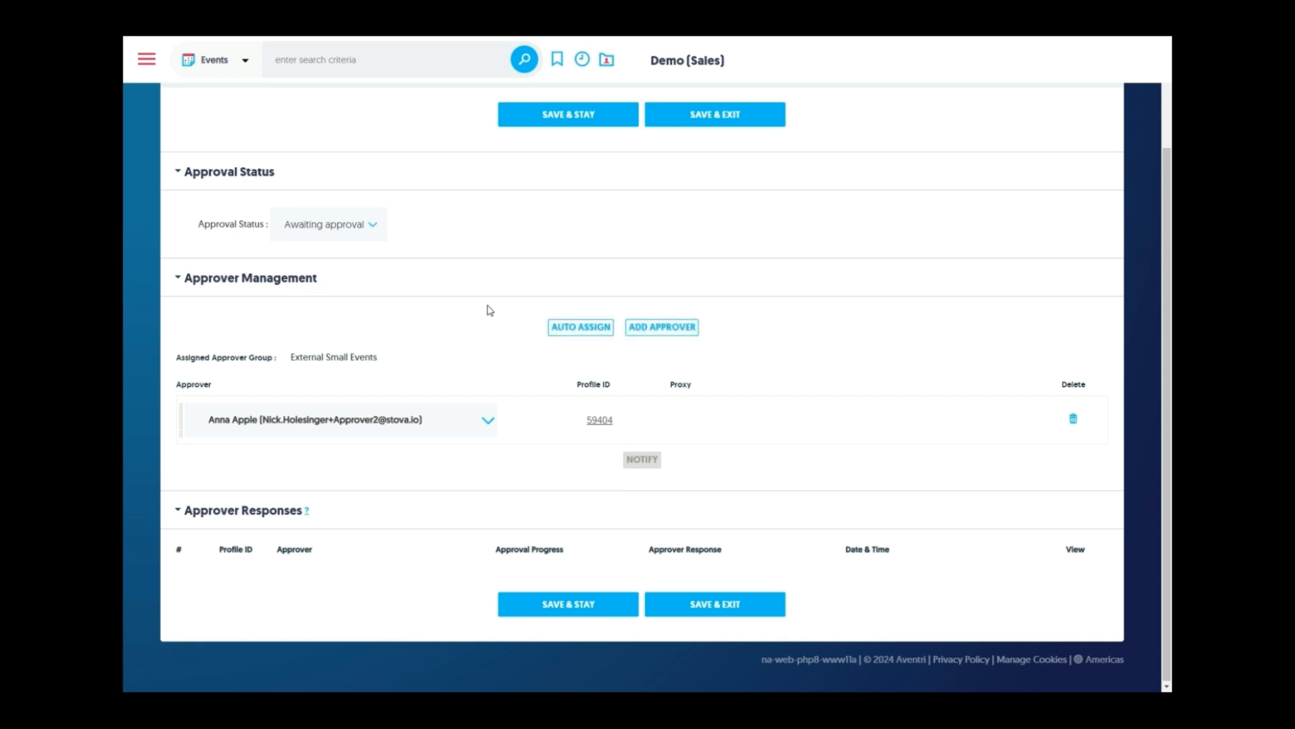
pyautogui.click(362, 228)
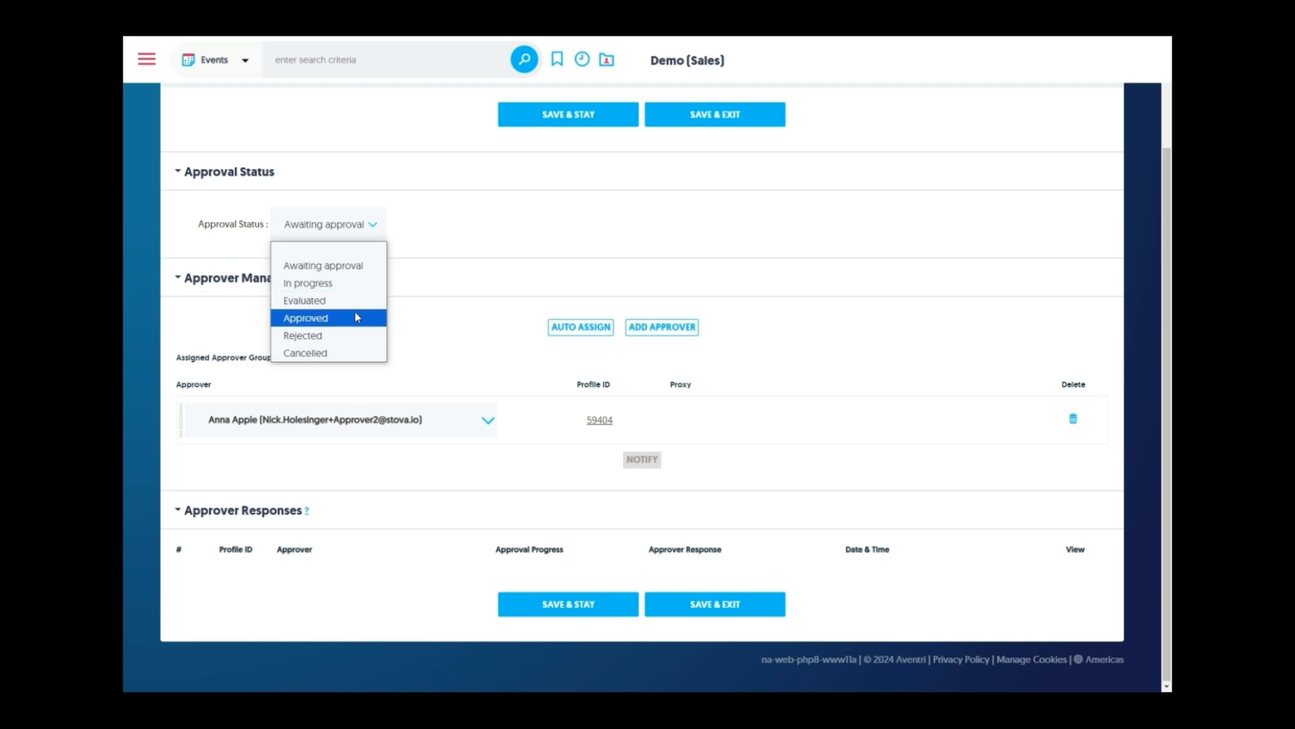
pyautogui.scroll(1, 472, 278)
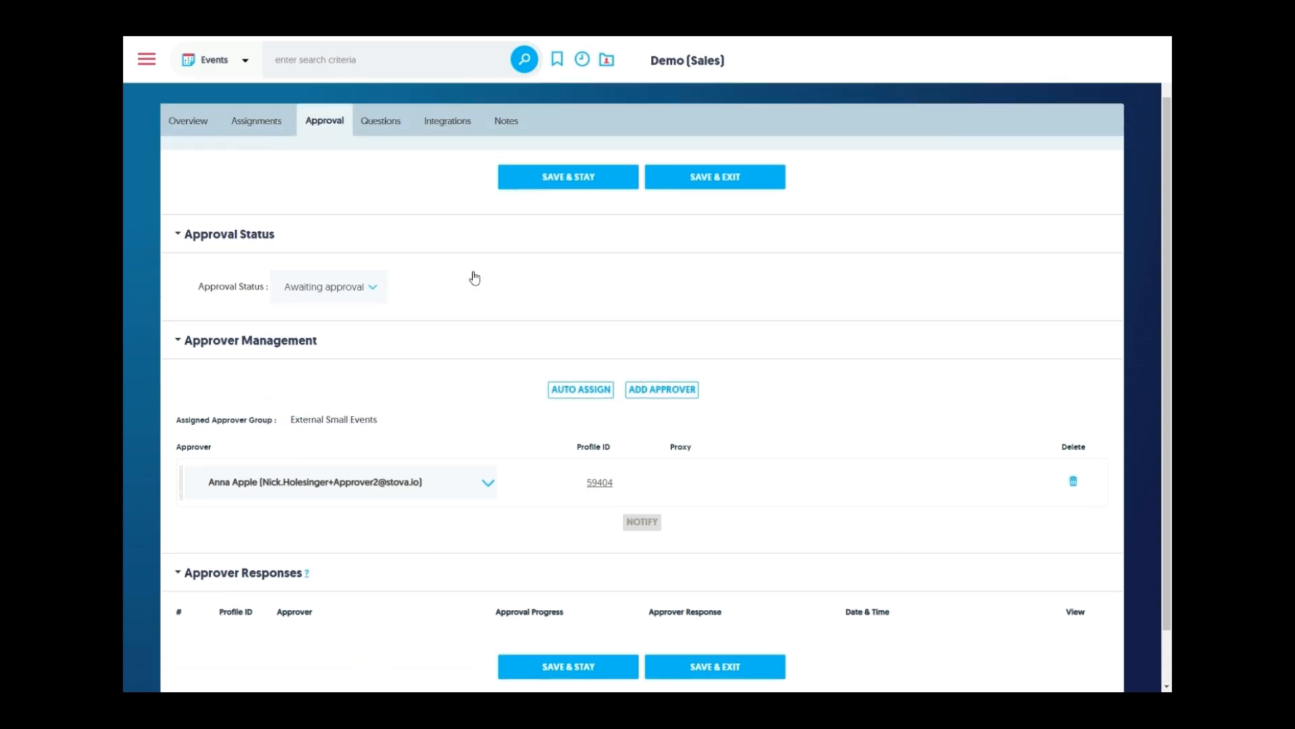
pyautogui.click(389, 129)
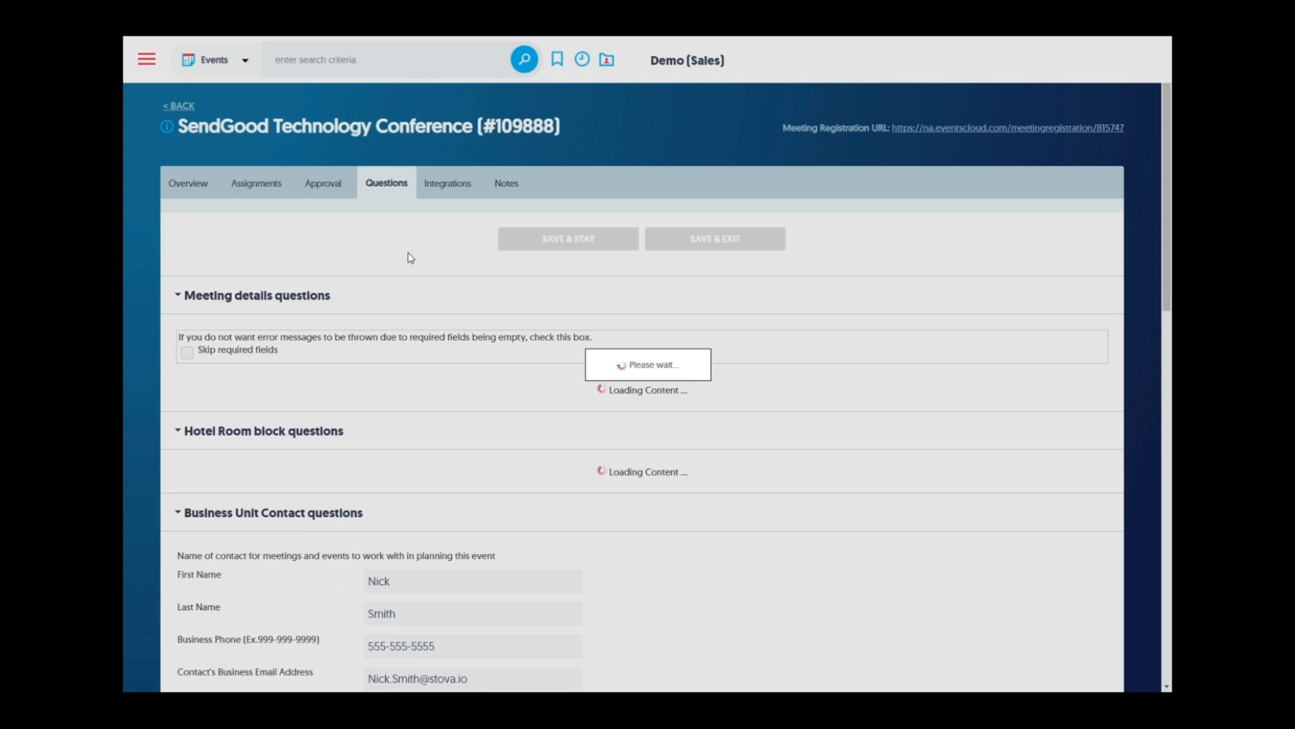
# Open the Technology Conference's Sourcing & Event integrations from the Integrations tab's dropdown
pyautogui.scroll(-2, 365, 266)
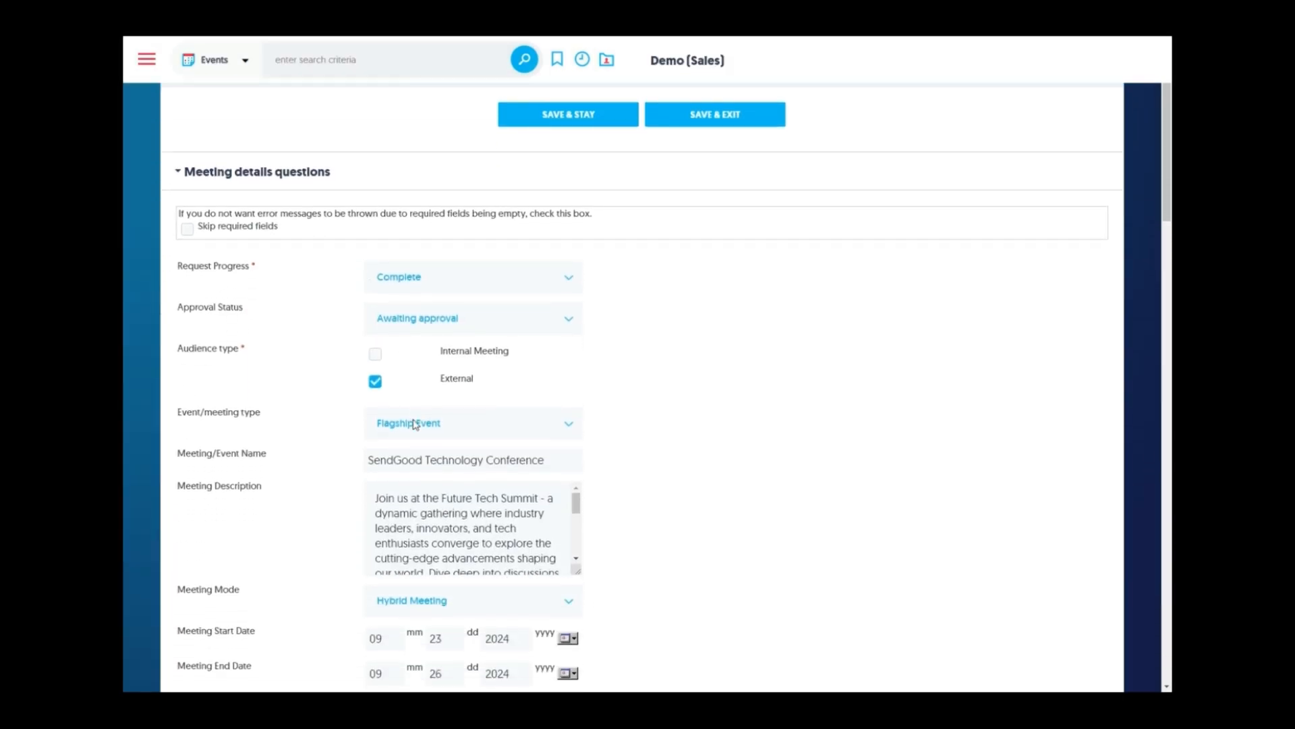
pyautogui.scroll(-3, 722, 407)
pyautogui.scroll(5, 725, 410)
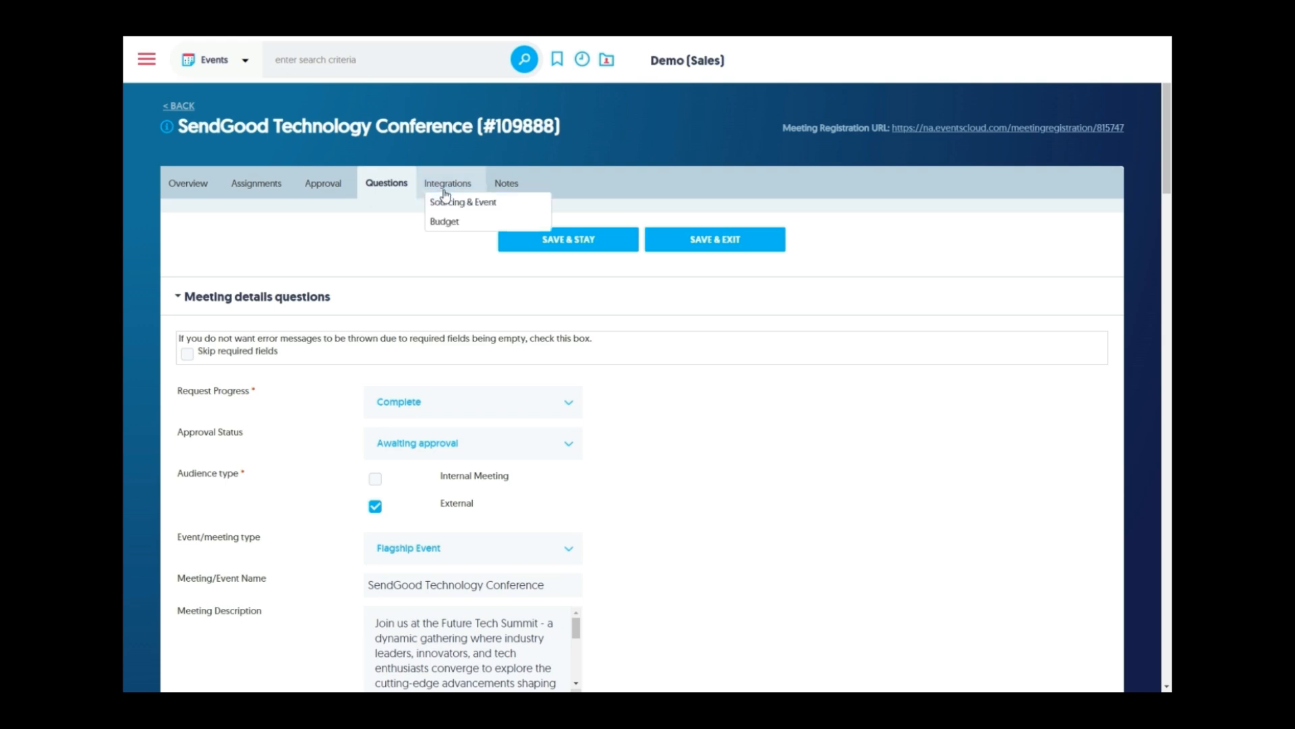
pyautogui.moveTo(451, 184)
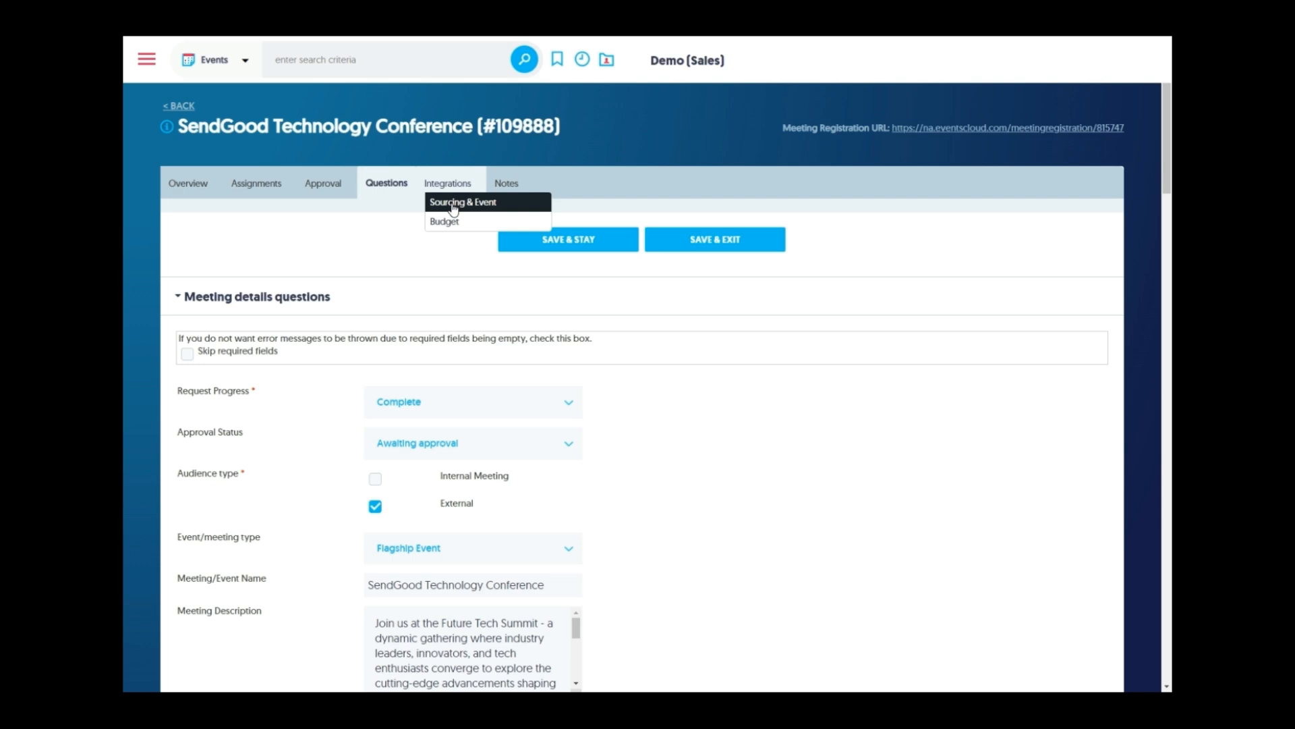
pyautogui.click(481, 202)
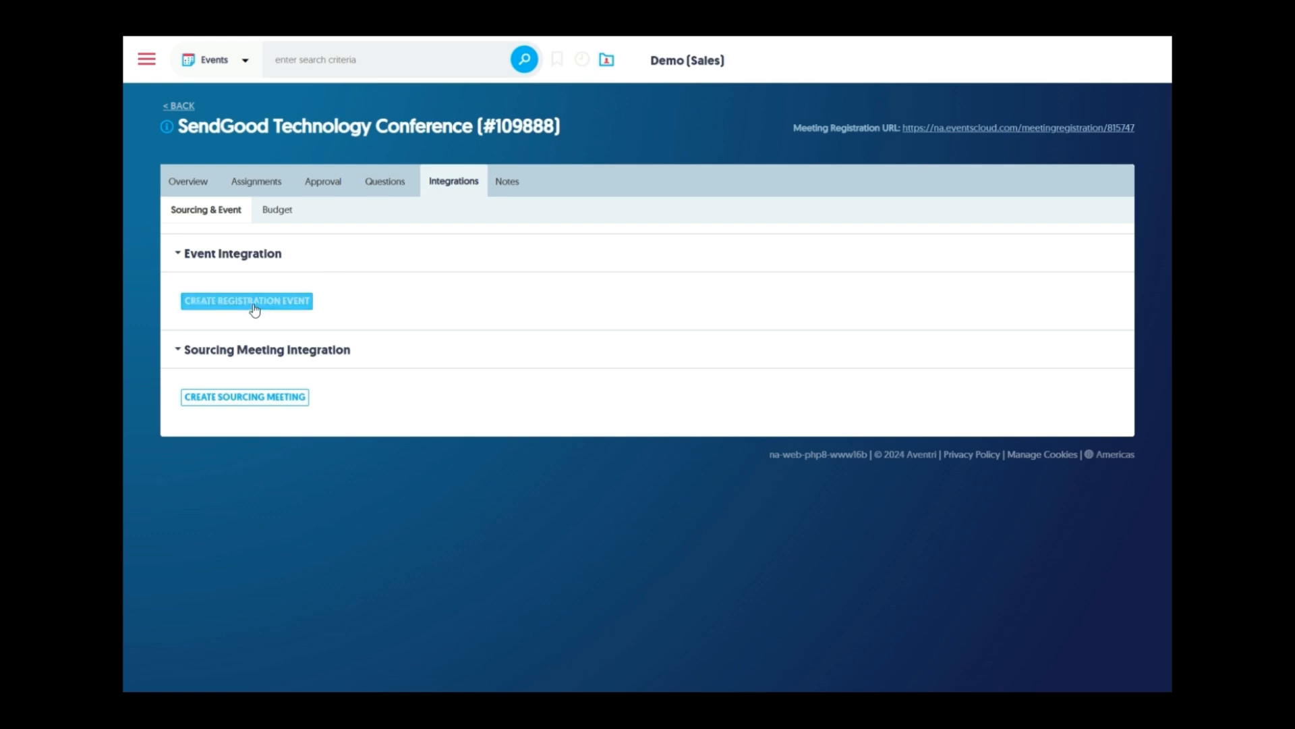
# Start a sourcing meeting in the Demo Portal folder, set to clone an existing meeting's settings
pyautogui.click(255, 400)
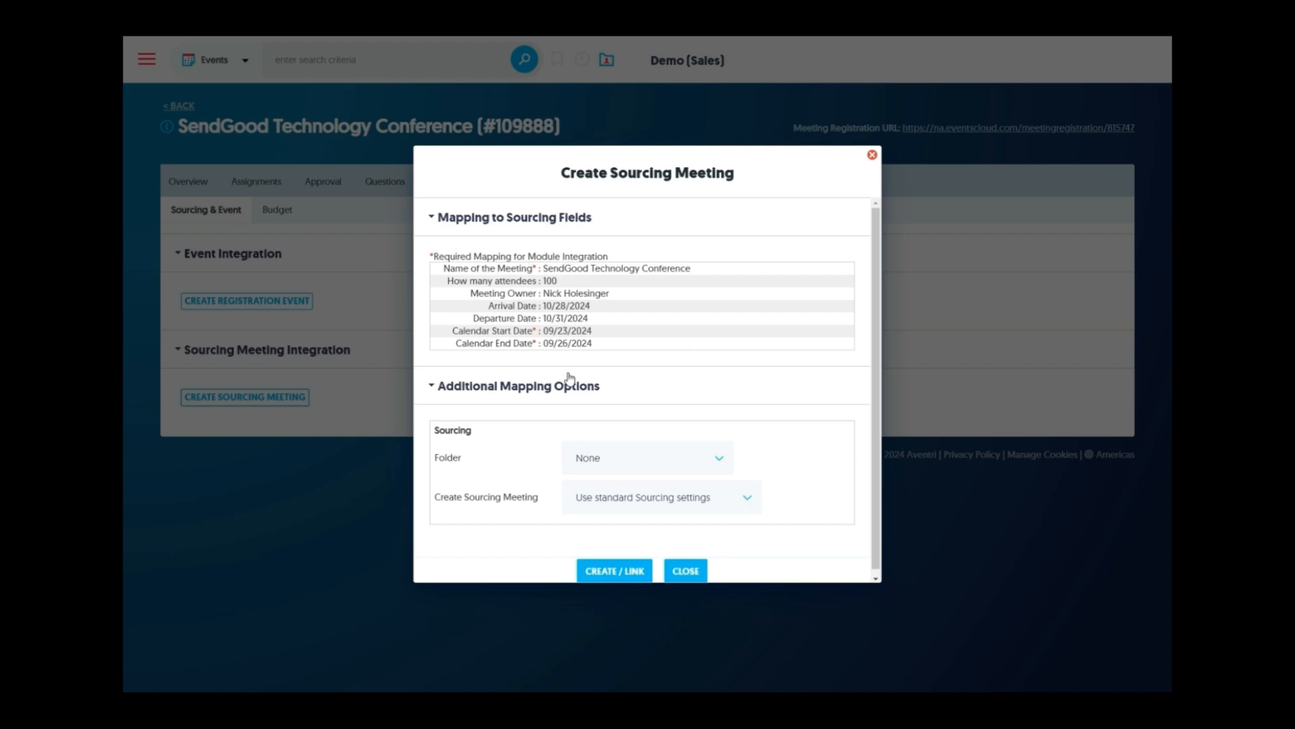
pyautogui.click(676, 466)
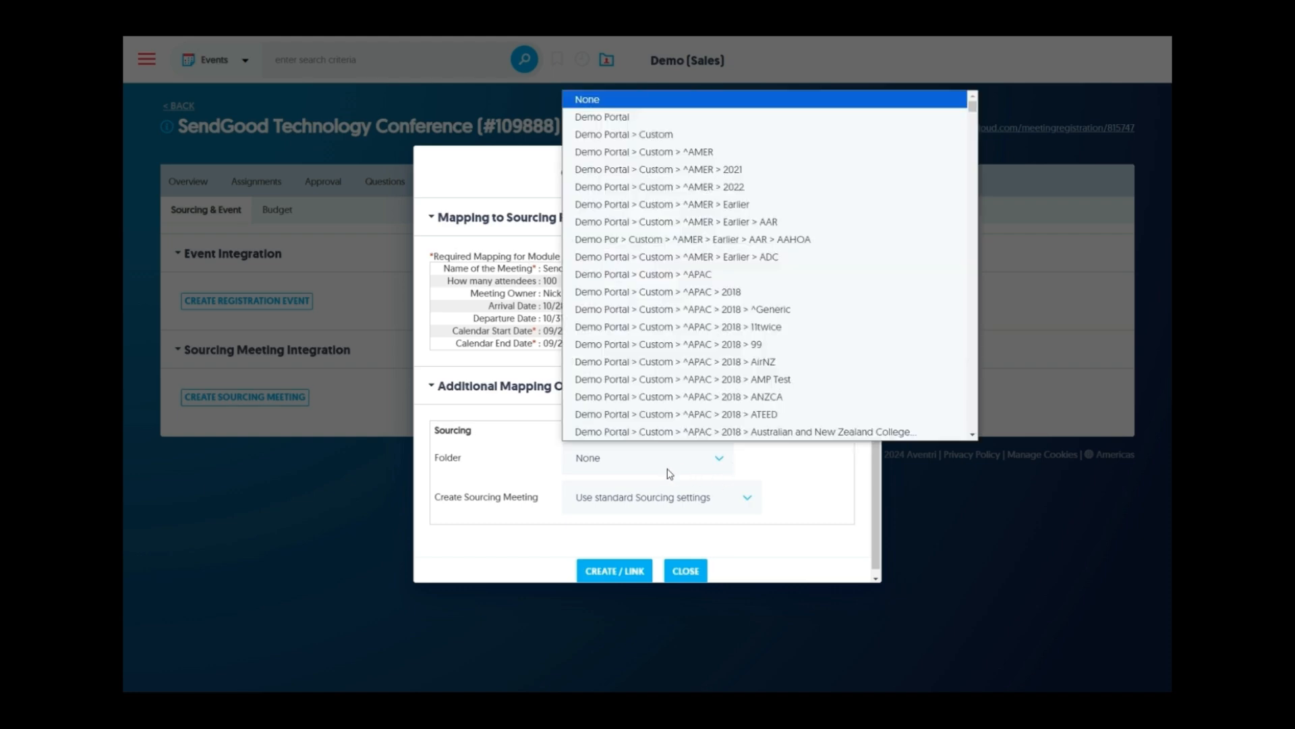
pyautogui.click(653, 126)
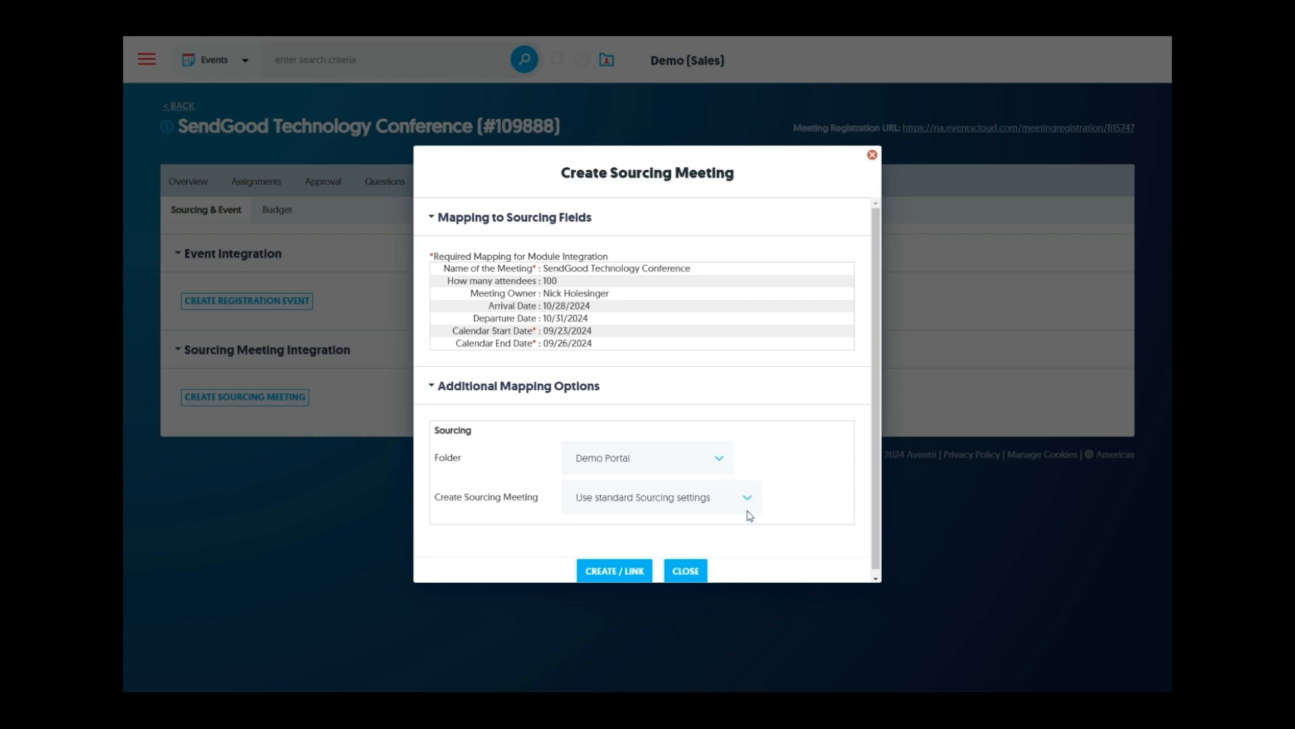
pyautogui.click(728, 501)
pyautogui.click(712, 539)
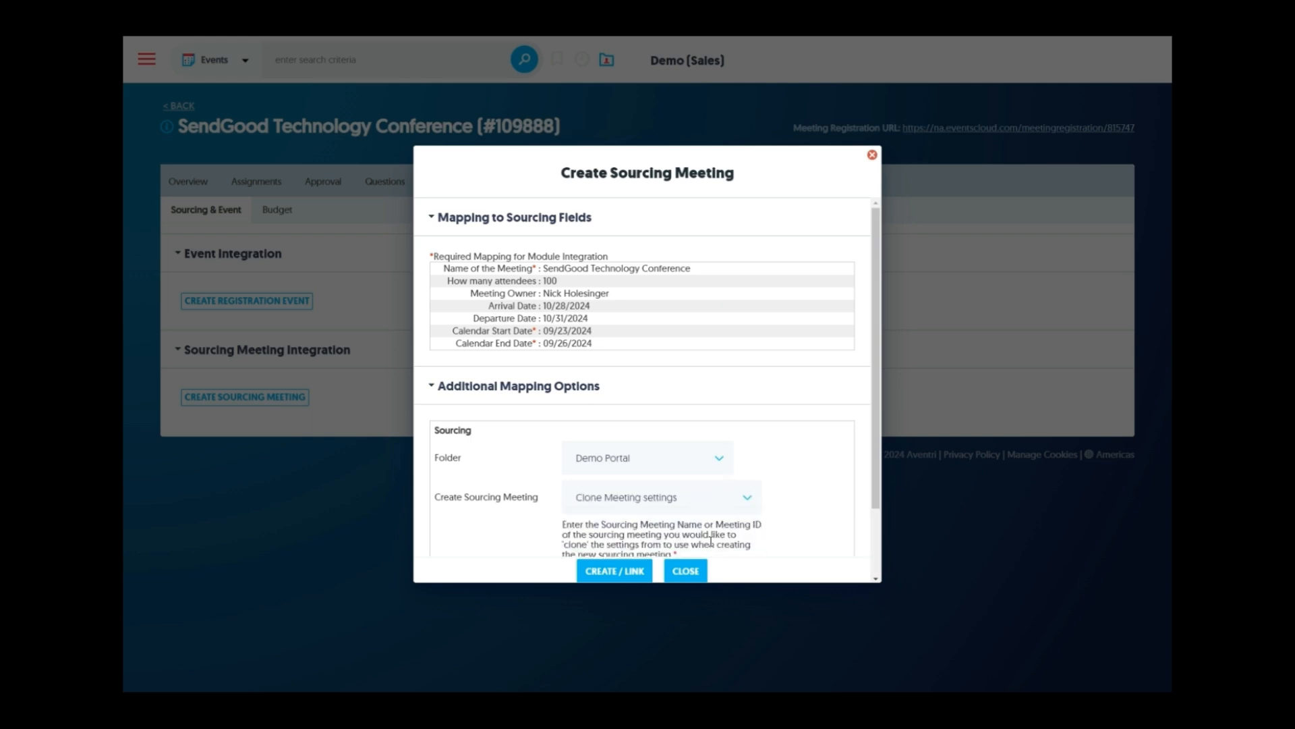
# Clone from the Acme Large Event Template and create/link the meeting, declining a registration event
pyautogui.scroll(-2, 758, 493)
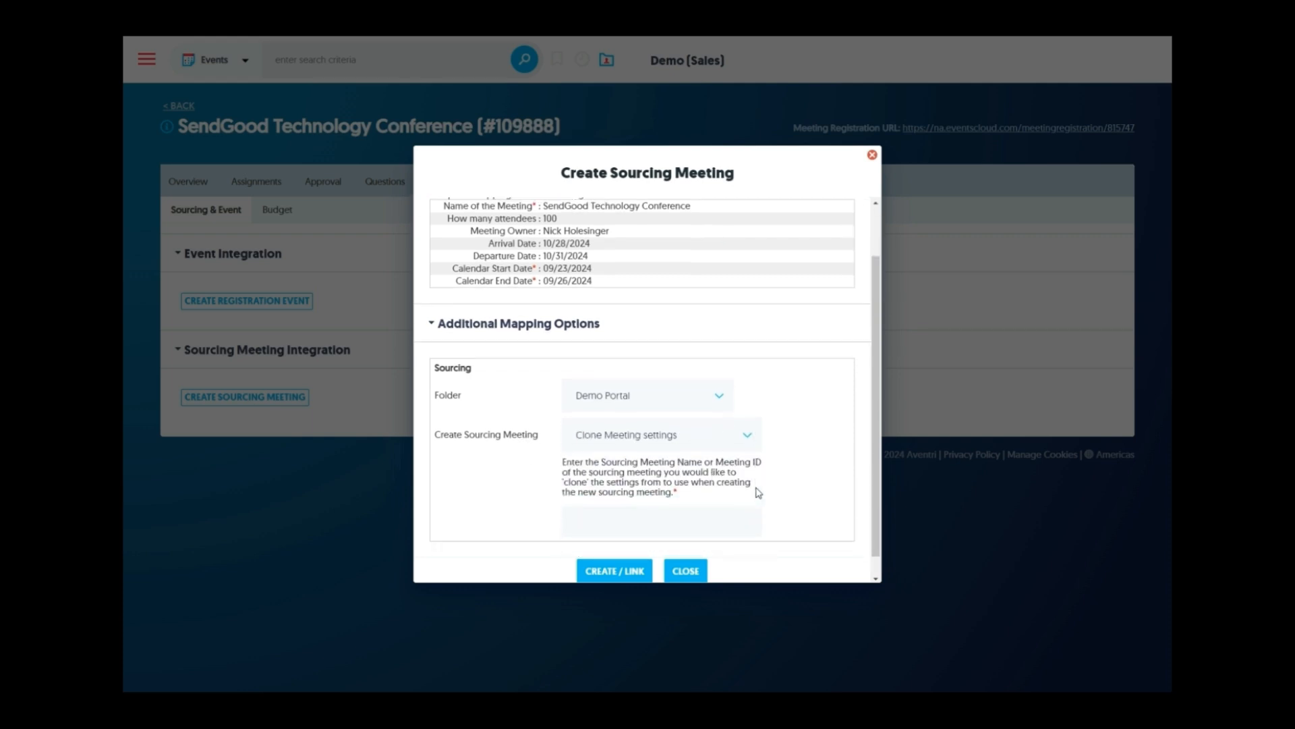
pyautogui.click(667, 518)
pyautogui.write('Acme')
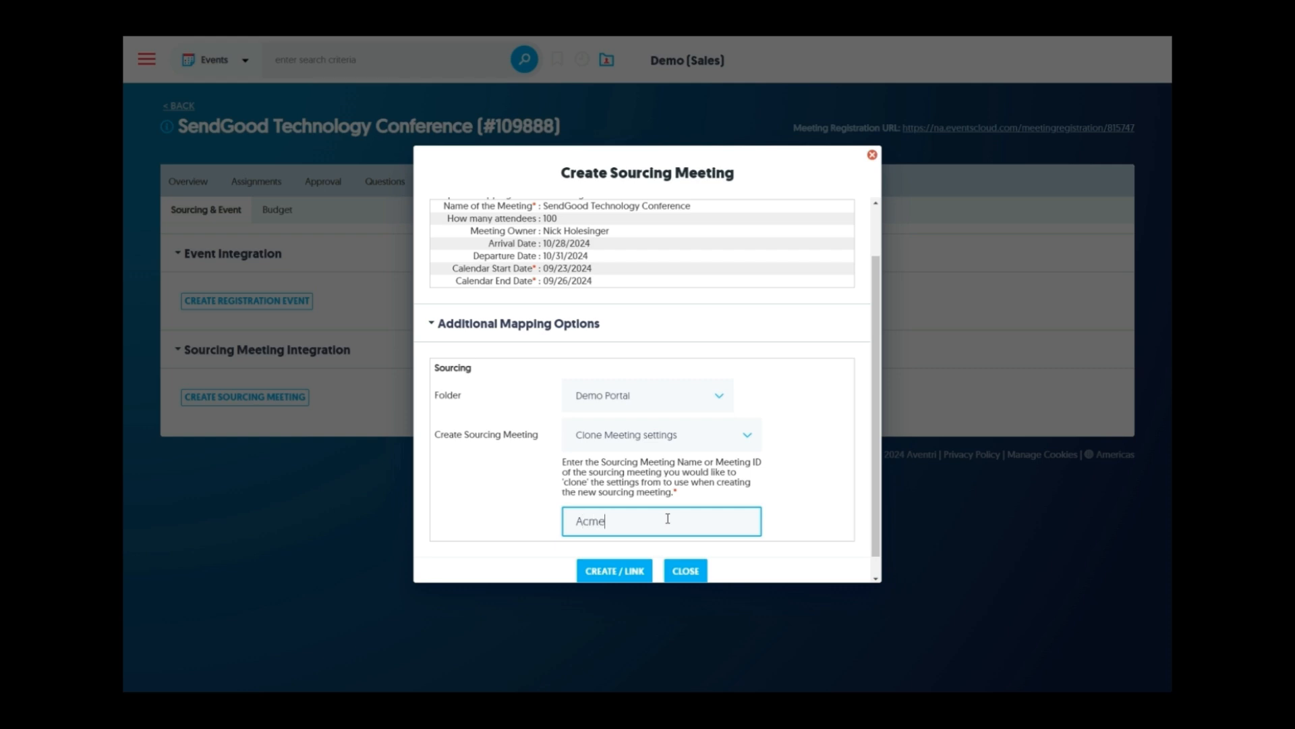
pyautogui.click(670, 543)
pyautogui.scroll(-1, 742, 499)
pyautogui.click(622, 572)
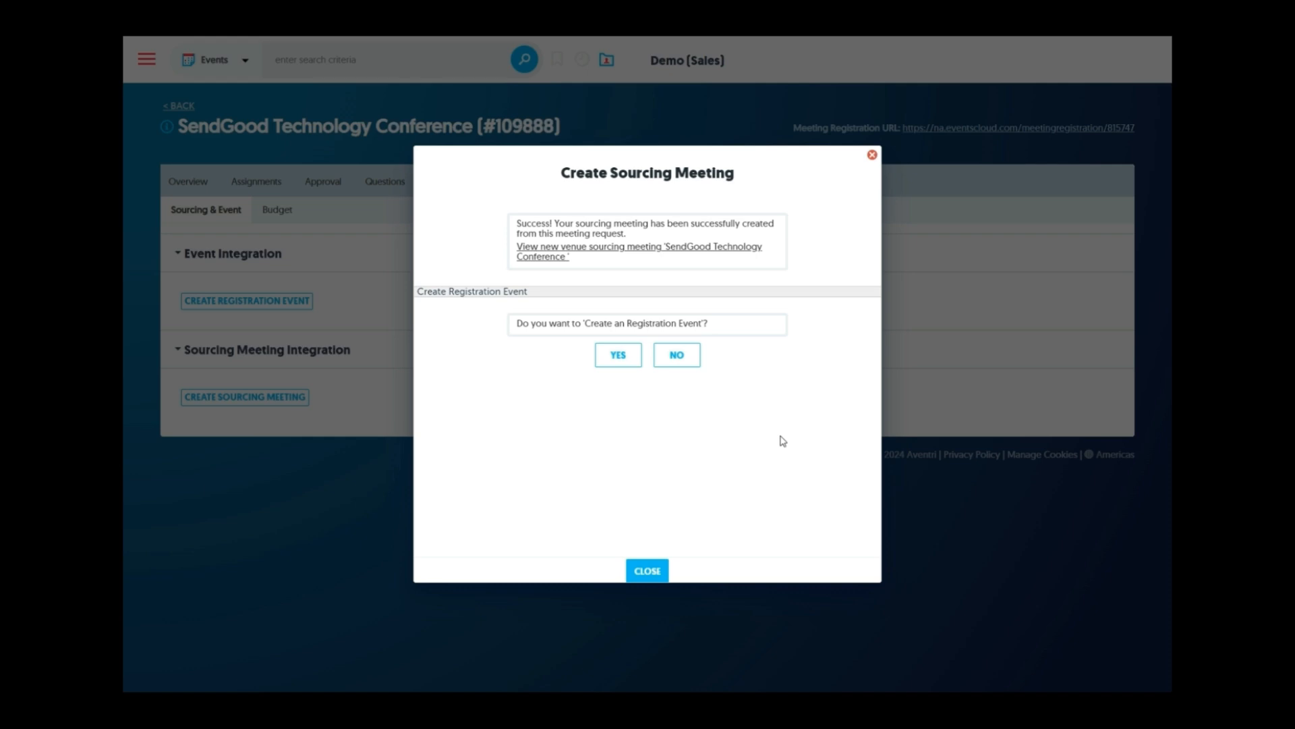
pyautogui.click(701, 359)
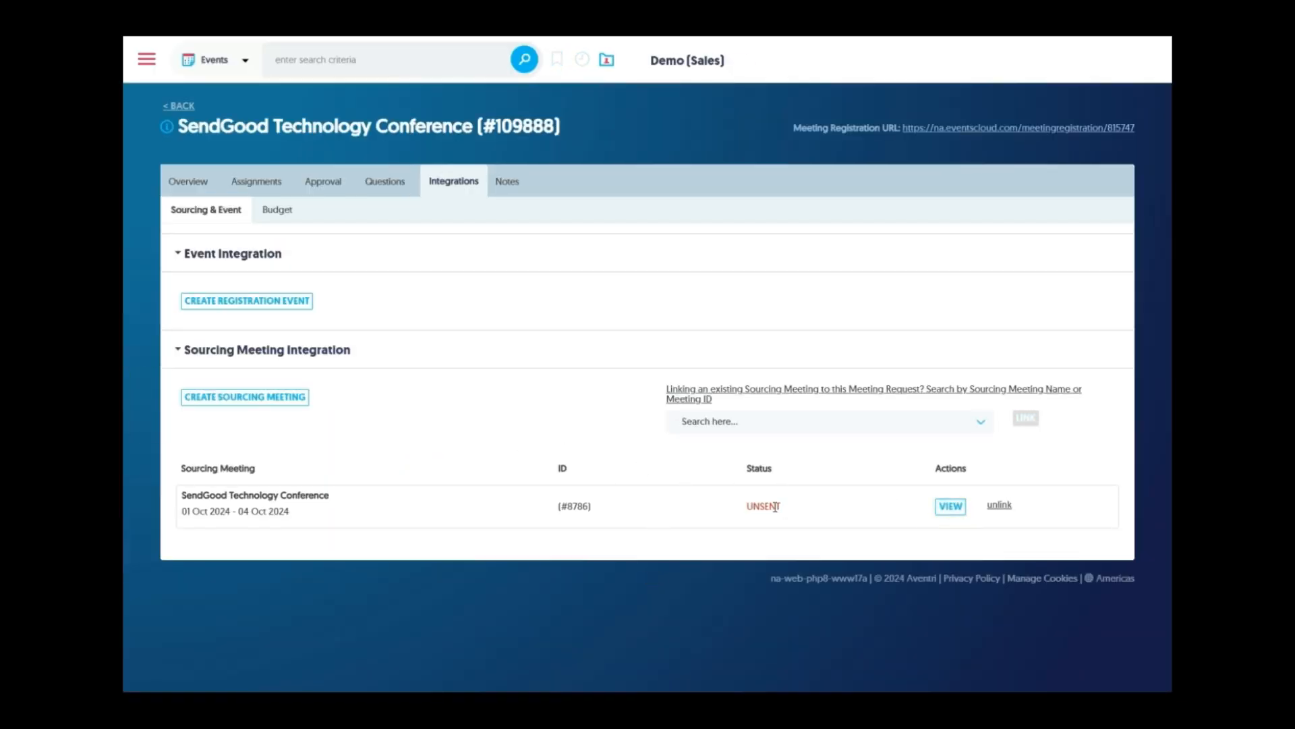
# Review the linked sourcing meeting's form down to the room block, then view its October 2024 calendar
pyautogui.click(951, 508)
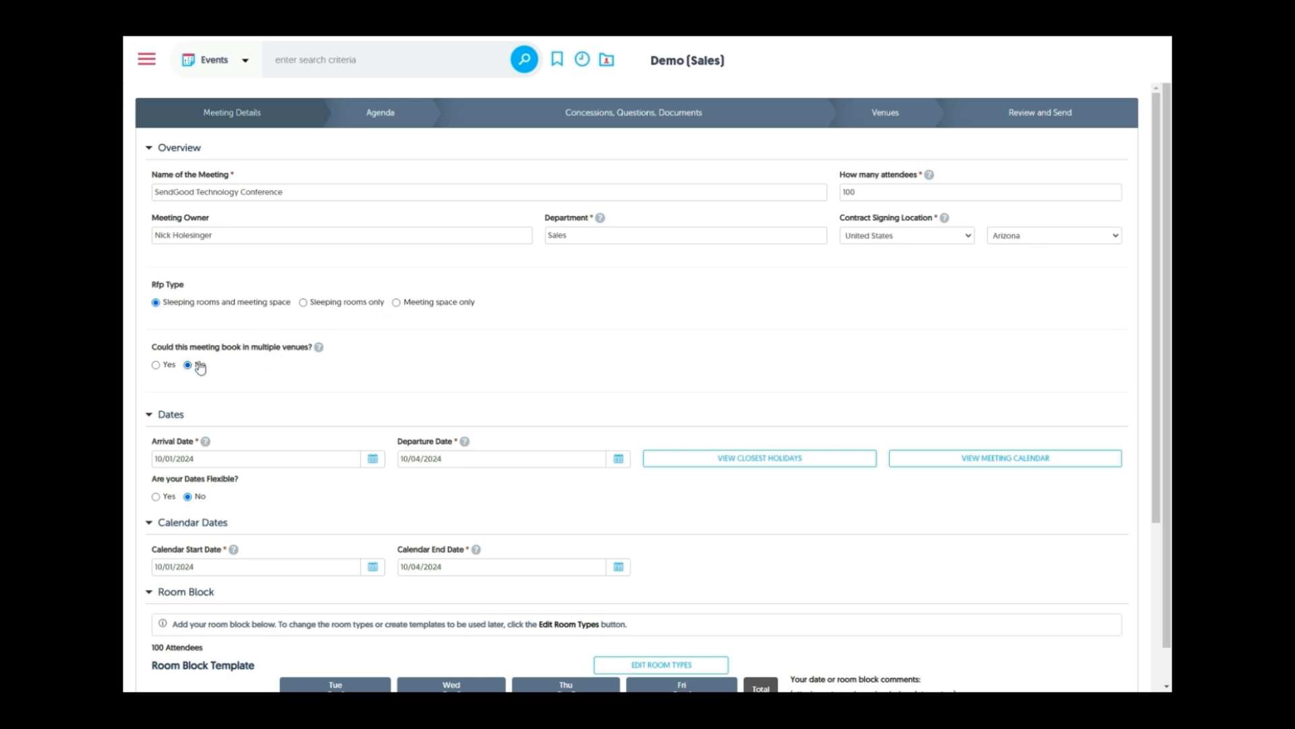
pyautogui.moveTo(322, 351)
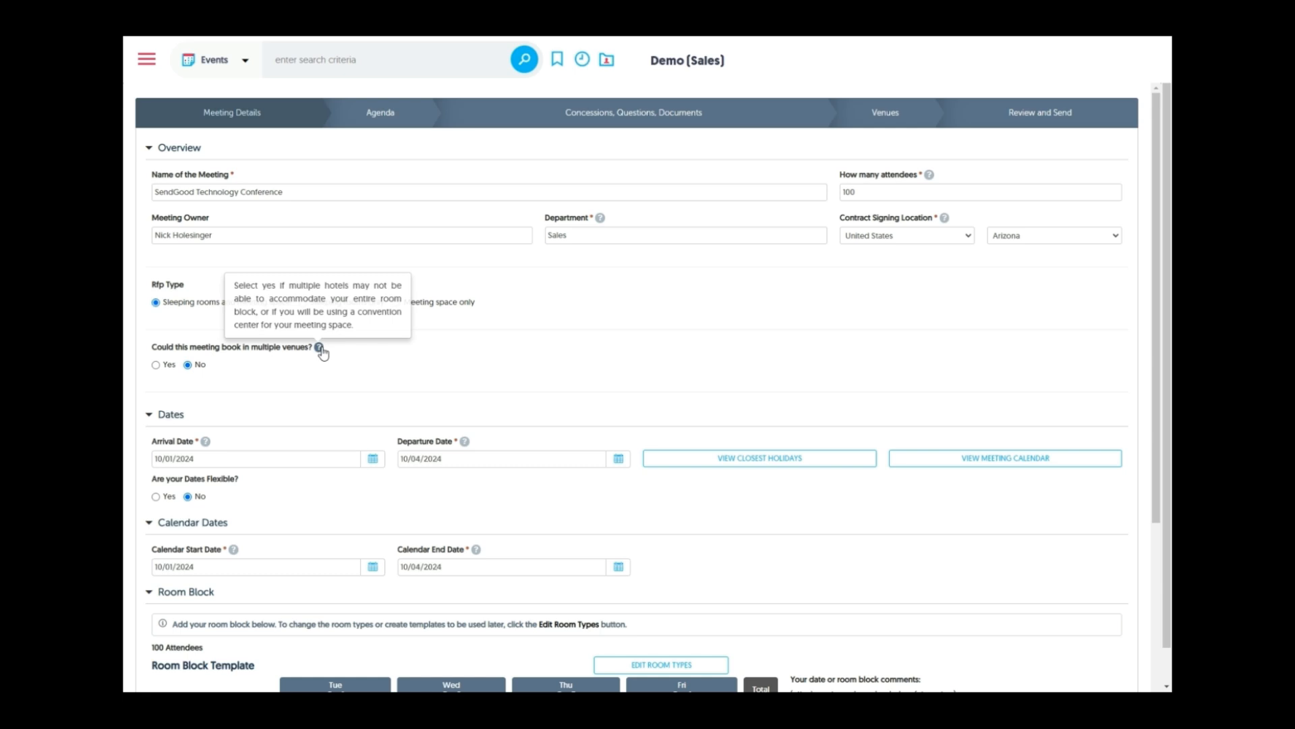
pyautogui.scroll(-2, 493, 341)
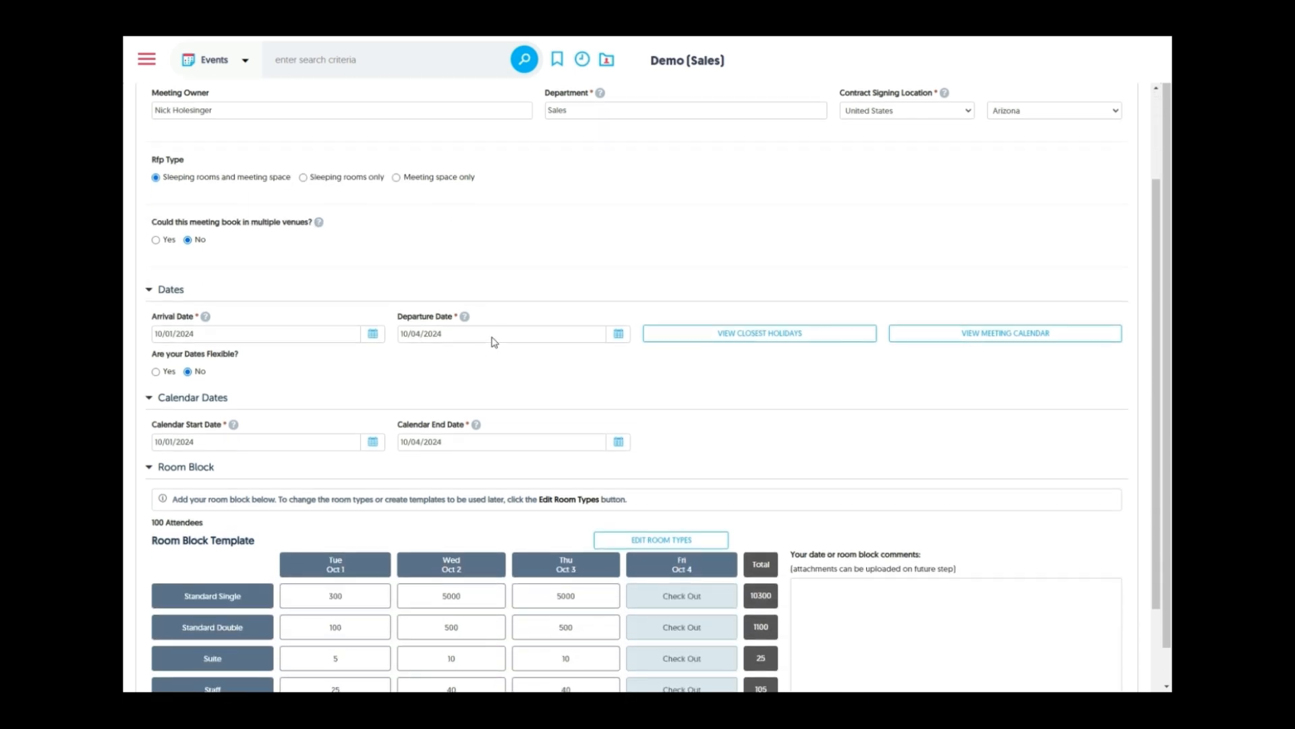
pyautogui.scroll(-1, 493, 342)
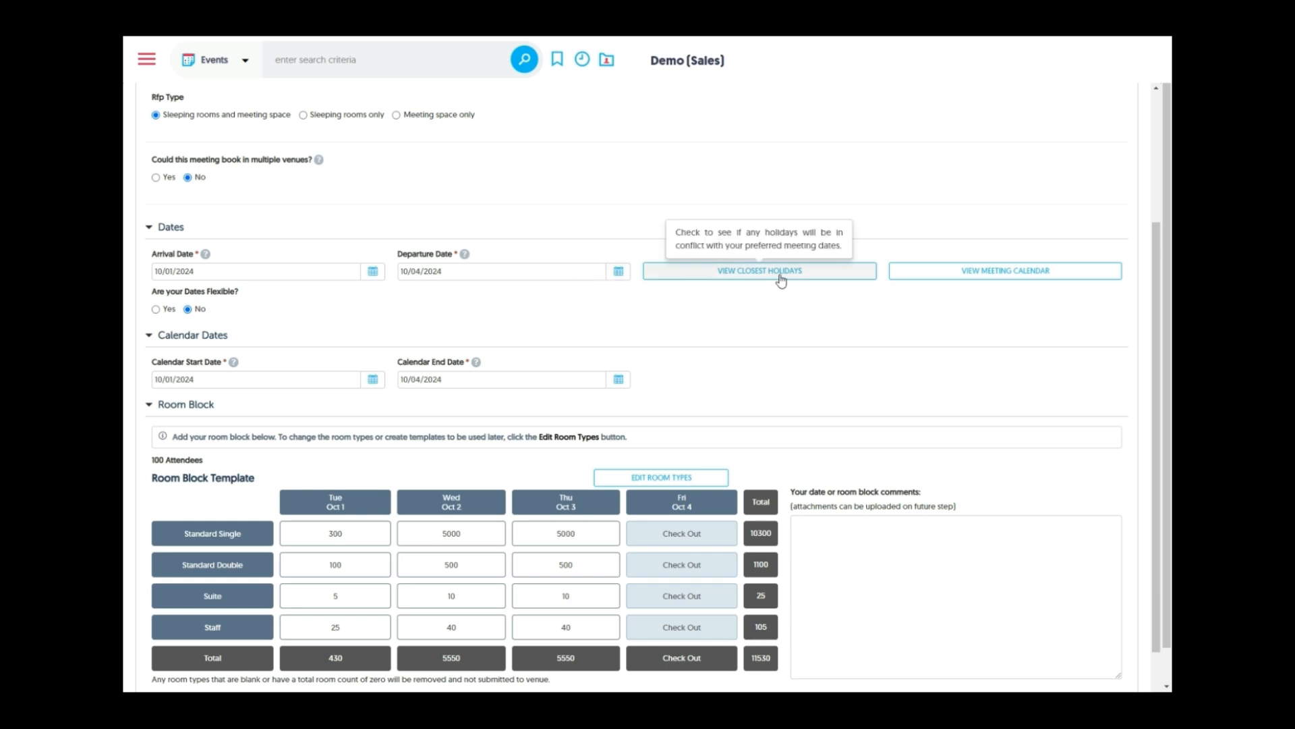
pyautogui.click(915, 274)
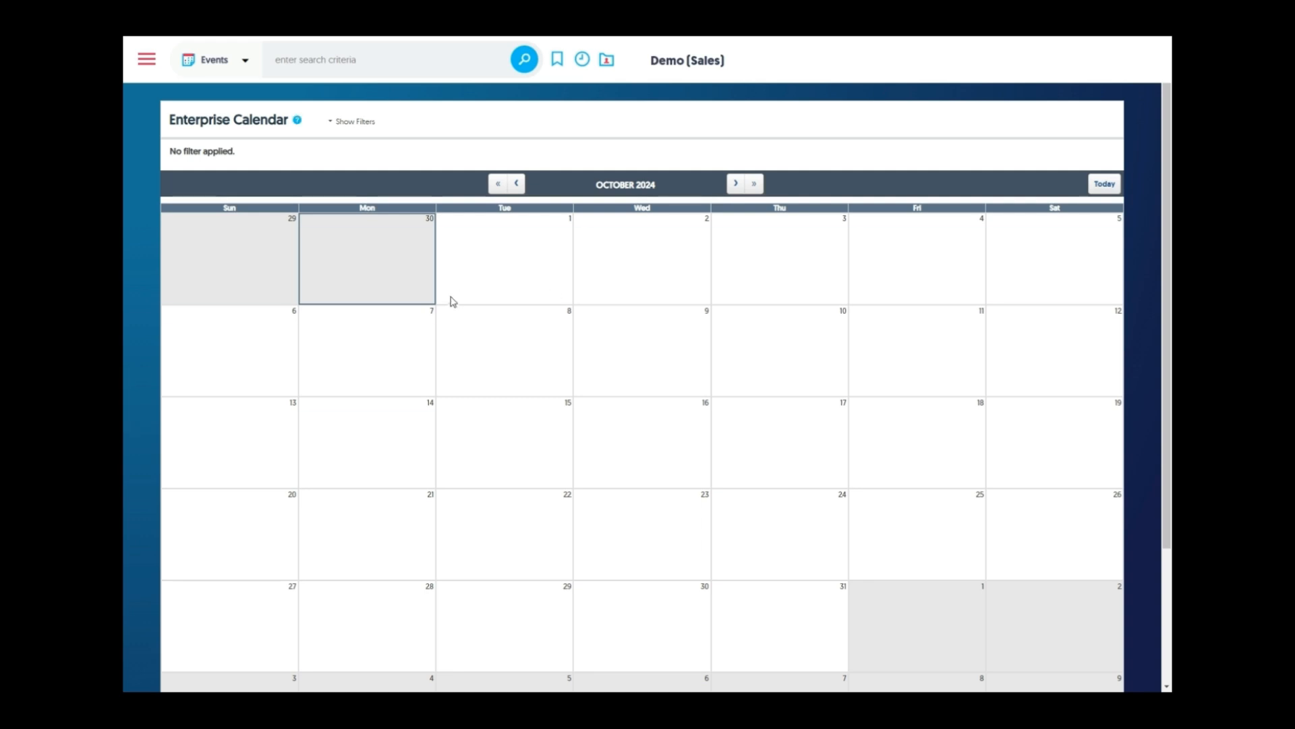
# Step the Enterprise Calendar back two months to August 2024 and show its filters
pyautogui.click(516, 184)
pyautogui.click(516, 184)
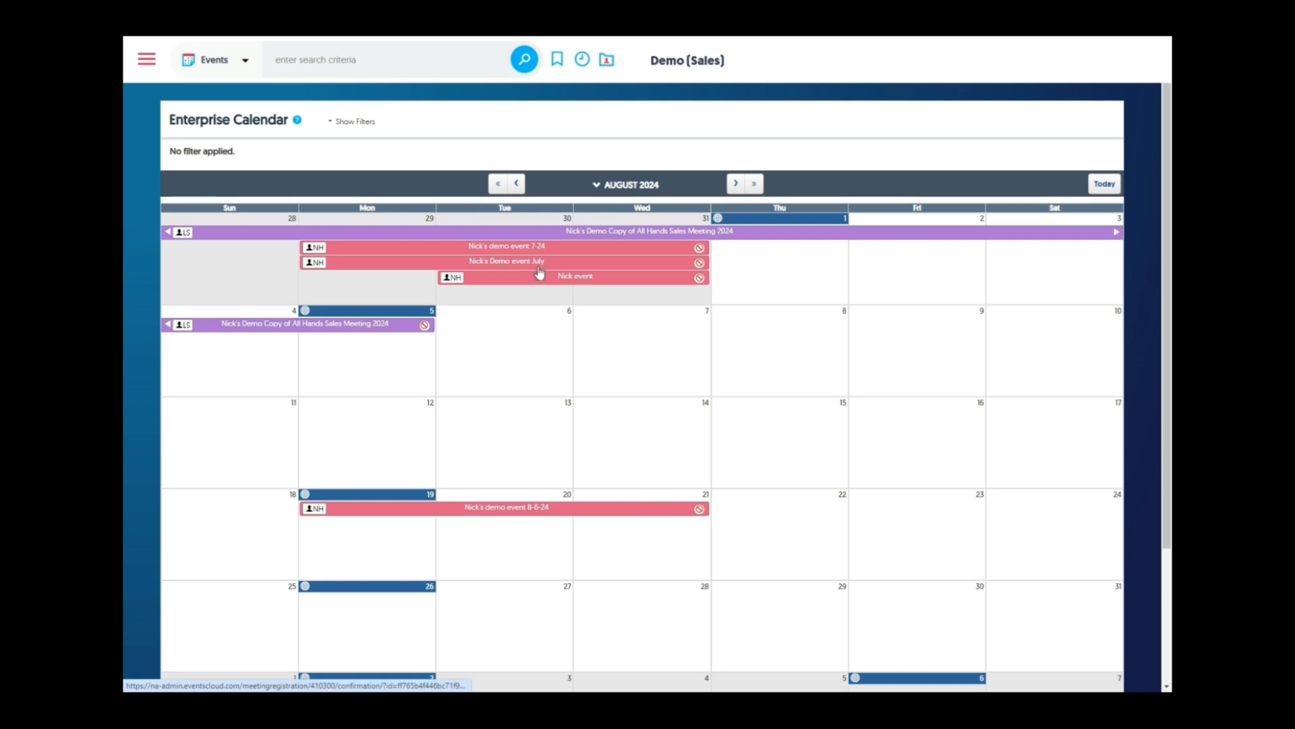
pyautogui.click(344, 123)
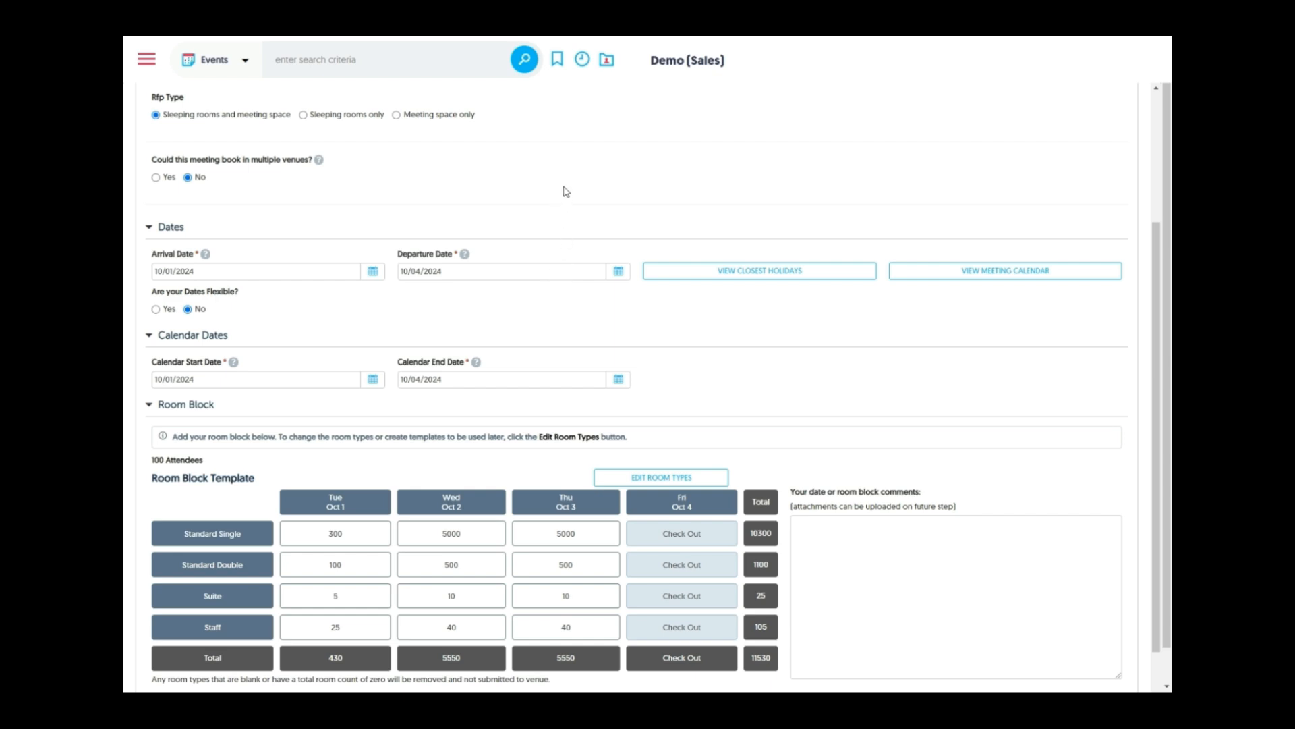
# Check the closest holidays with Brazil added, looking at the October 12 holiday
pyautogui.scroll(-1, 565, 191)
pyautogui.click(684, 207)
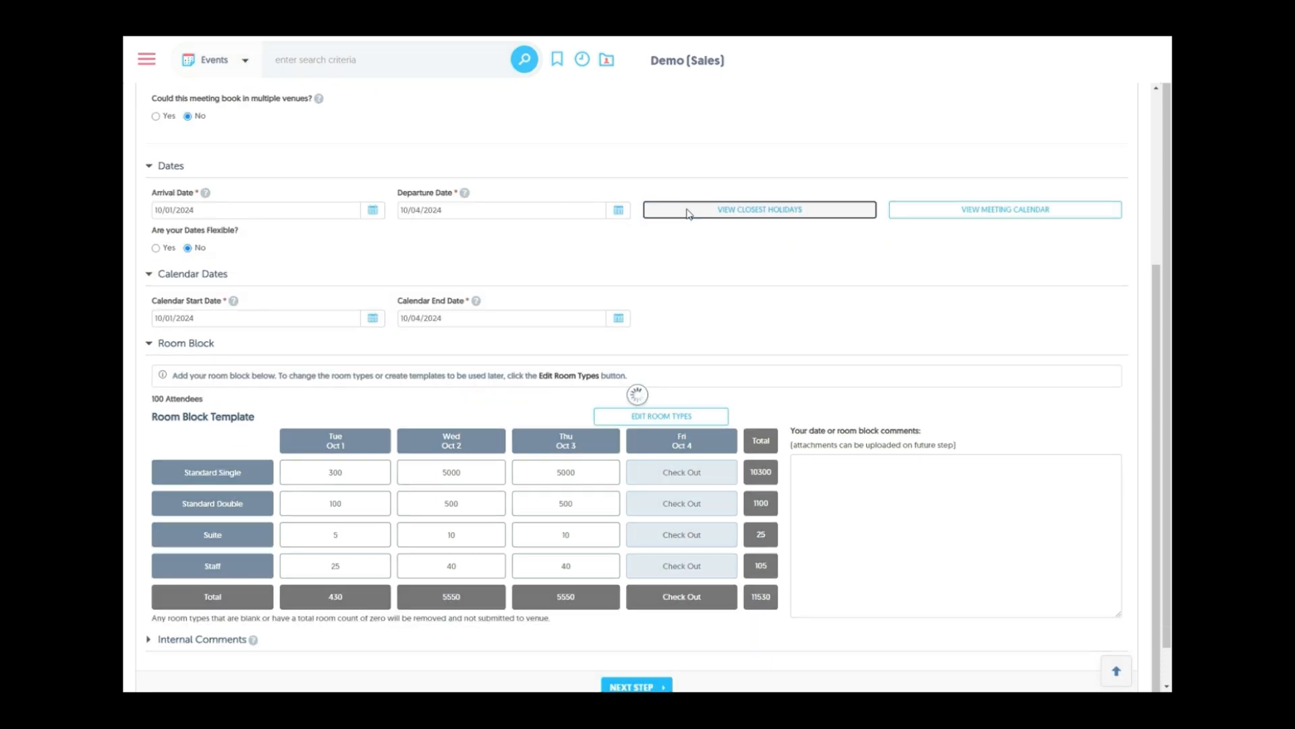
pyautogui.click(599, 341)
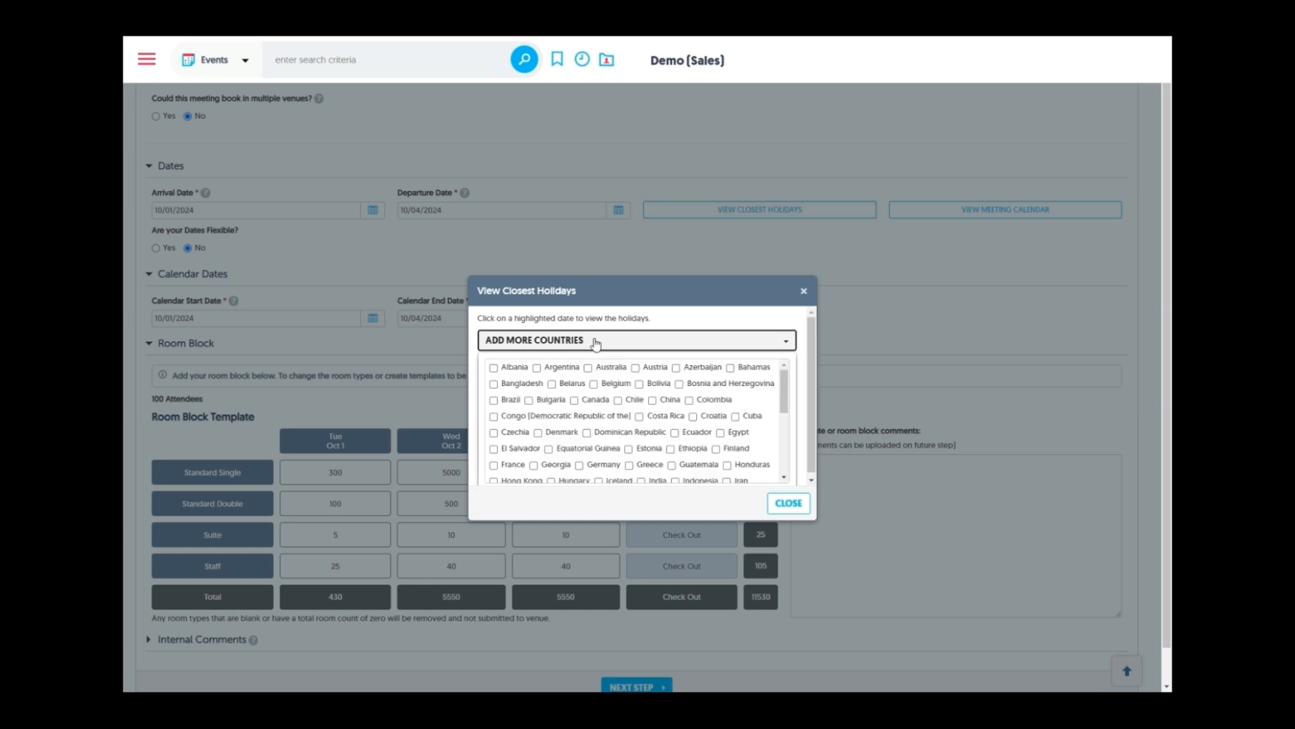
pyautogui.click(494, 401)
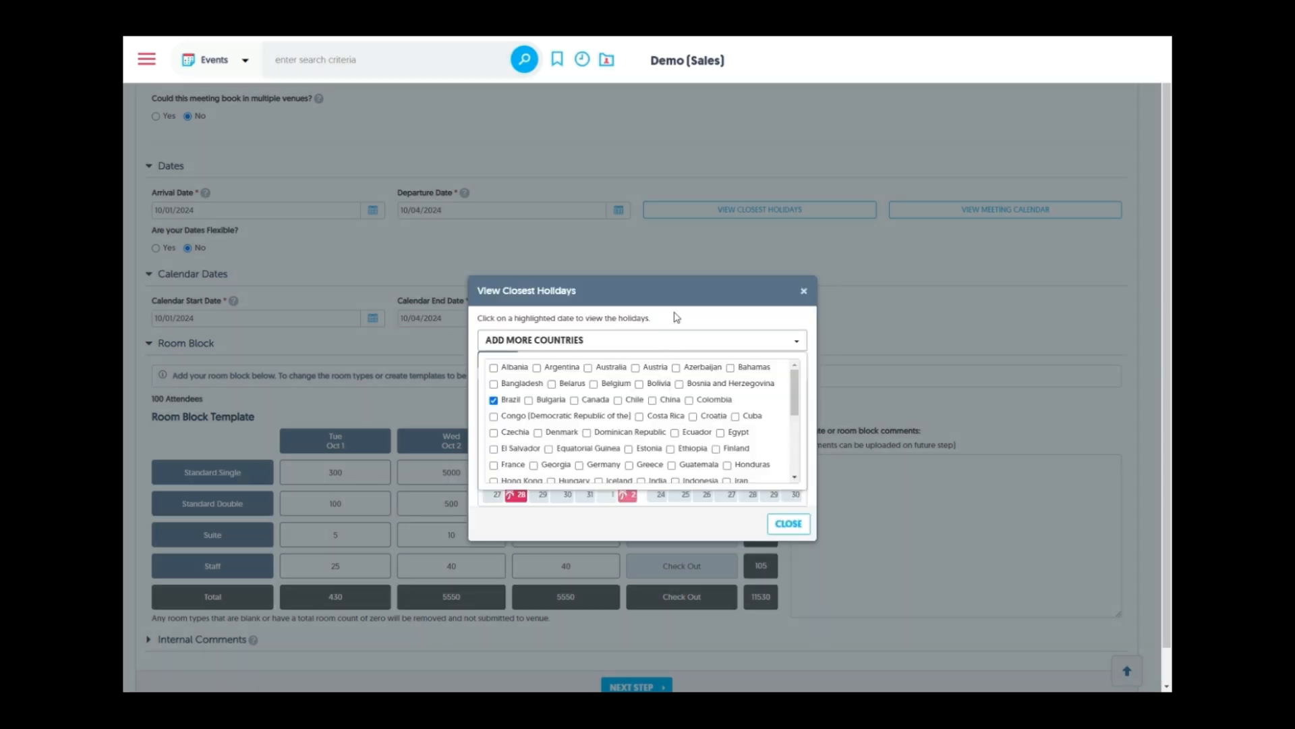
pyautogui.click(749, 347)
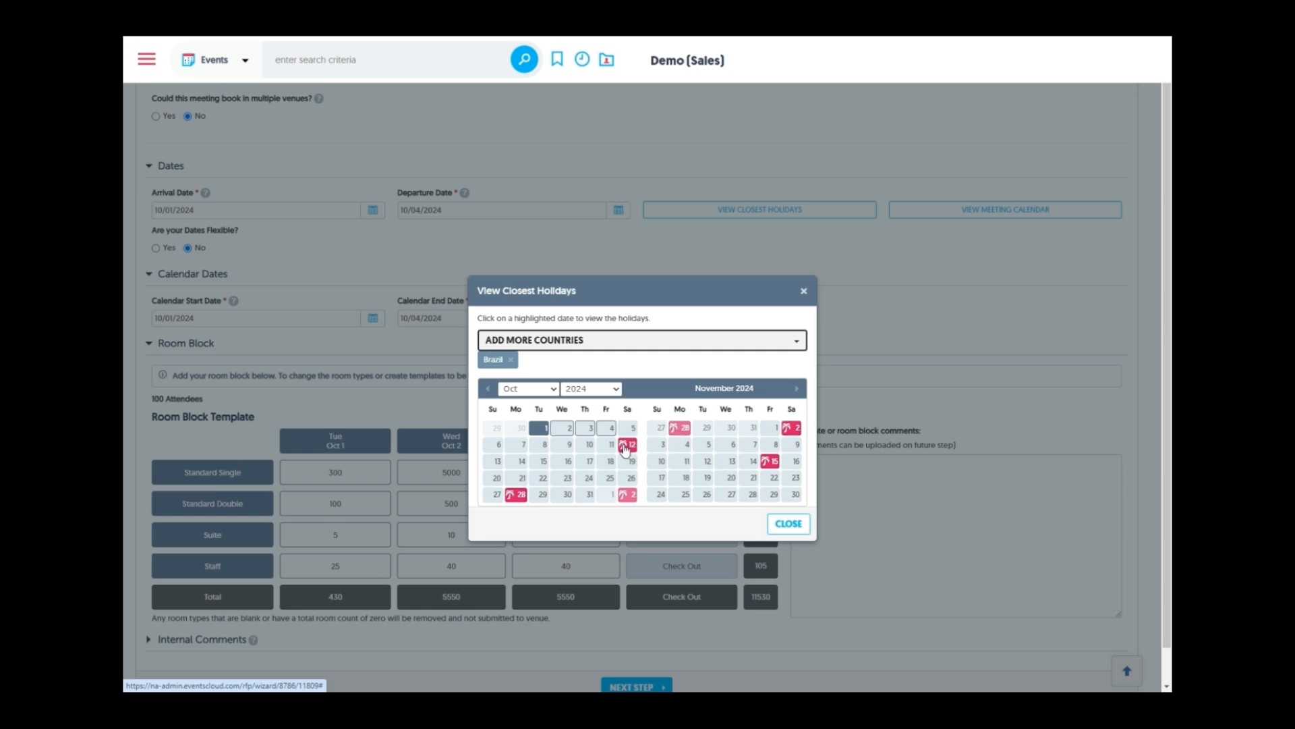
pyautogui.click(625, 449)
pyautogui.scroll(-1, 626, 449)
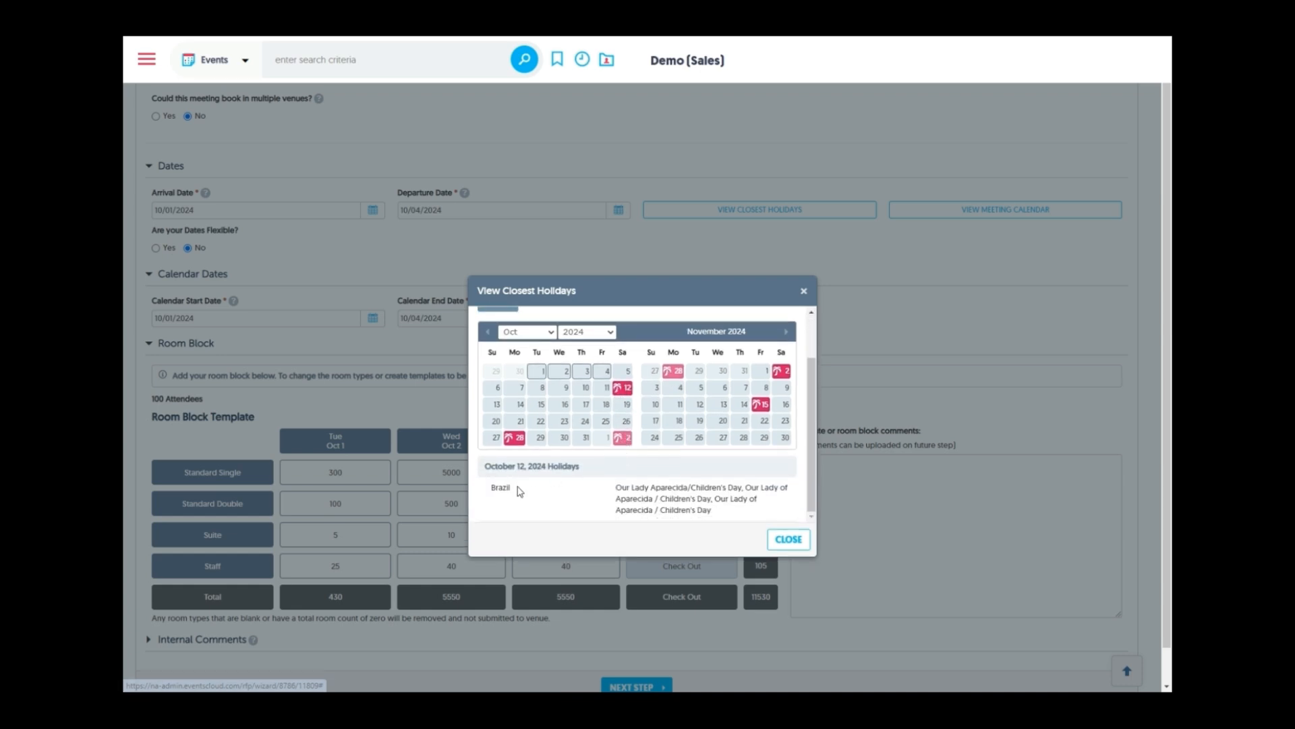
pyautogui.click(788, 539)
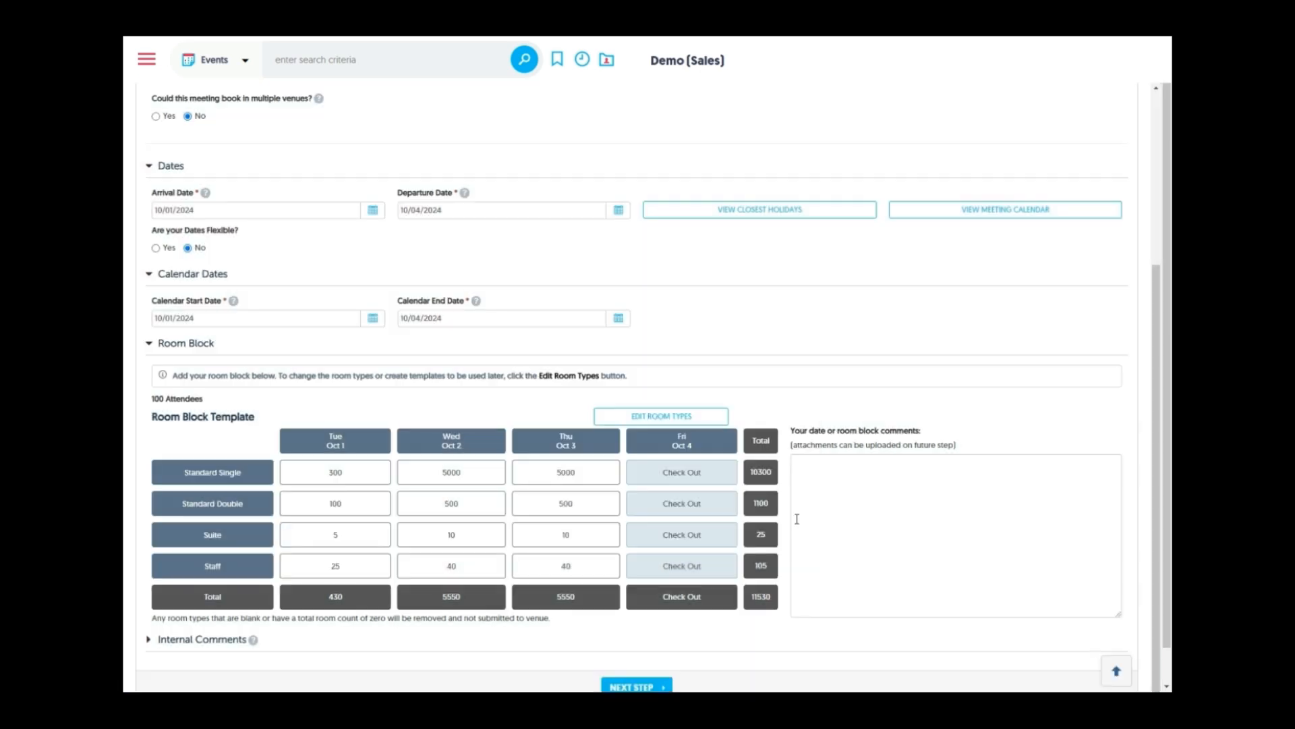
# Expand the Internal Comments section on the room block step
pyautogui.scroll(-1, 376, 326)
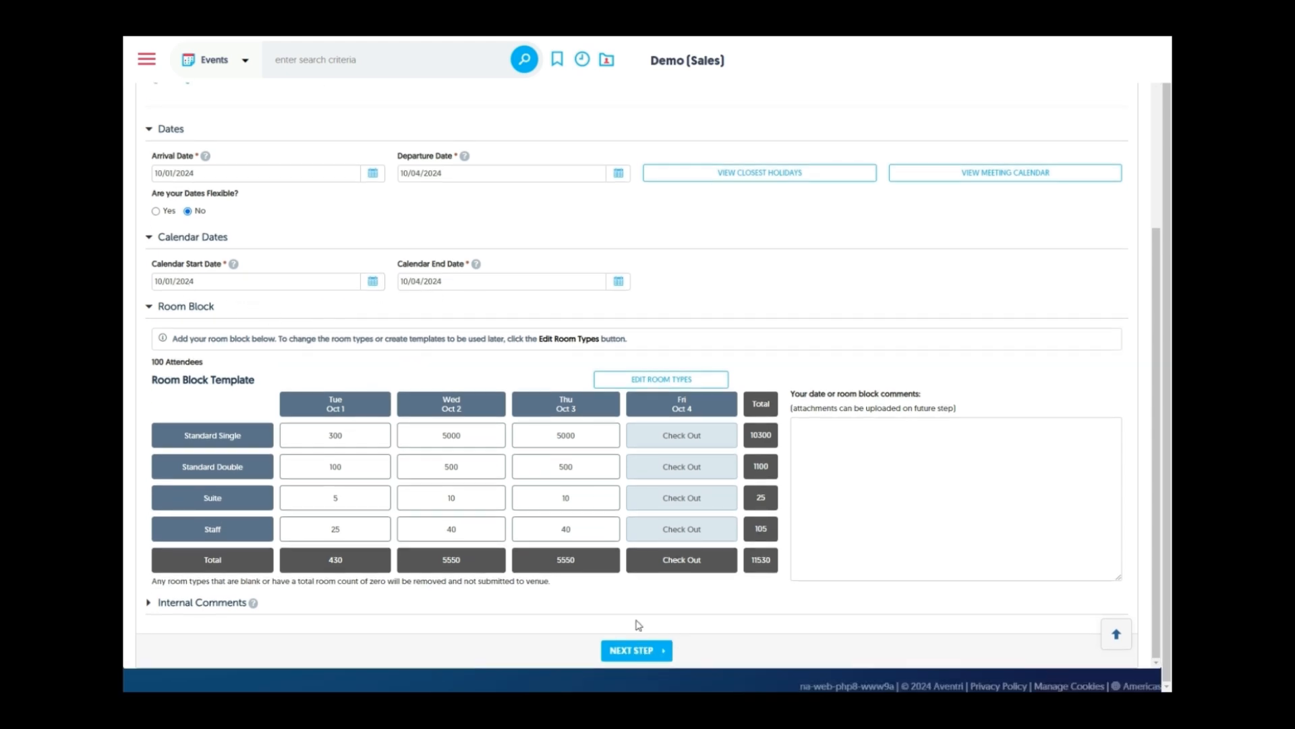
pyautogui.click(185, 604)
pyautogui.scroll(-1, 376, 536)
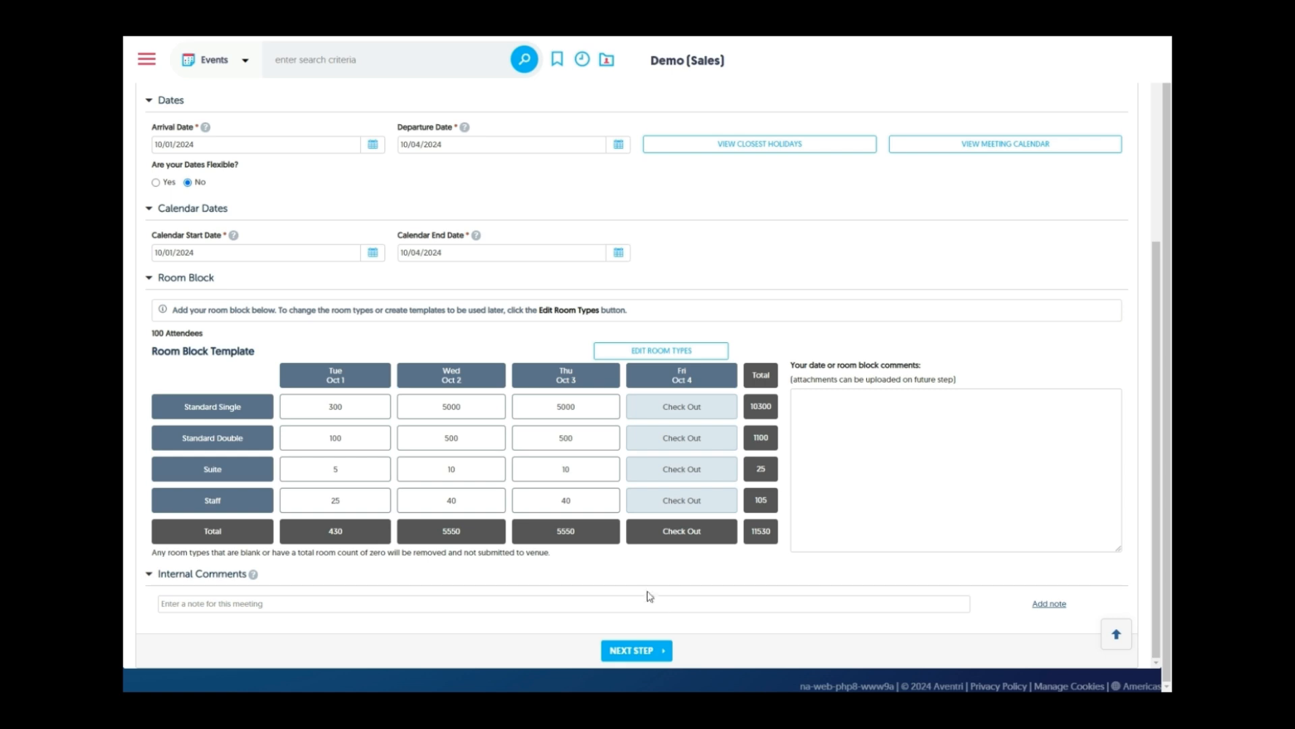
# Move to the agenda step, keep the Sales Meeting template, and begin editing the agenda
pyautogui.click(637, 650)
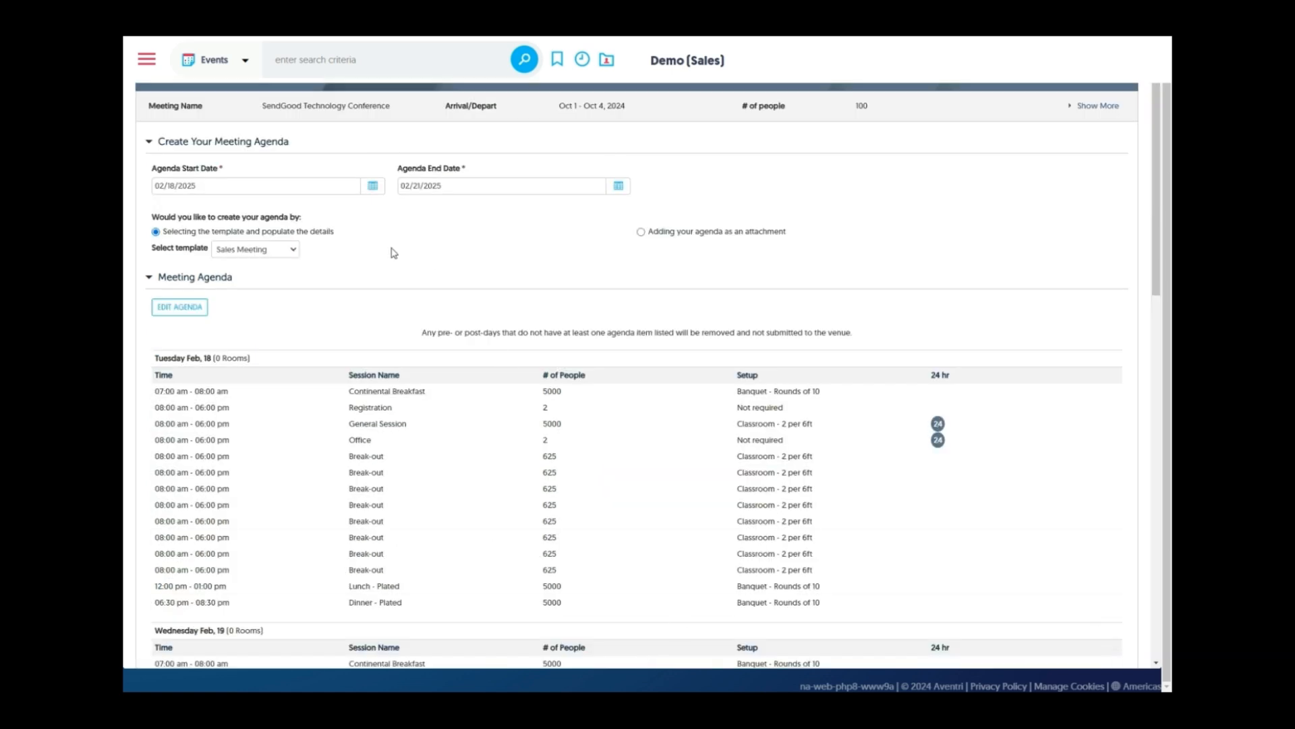
pyautogui.click(271, 249)
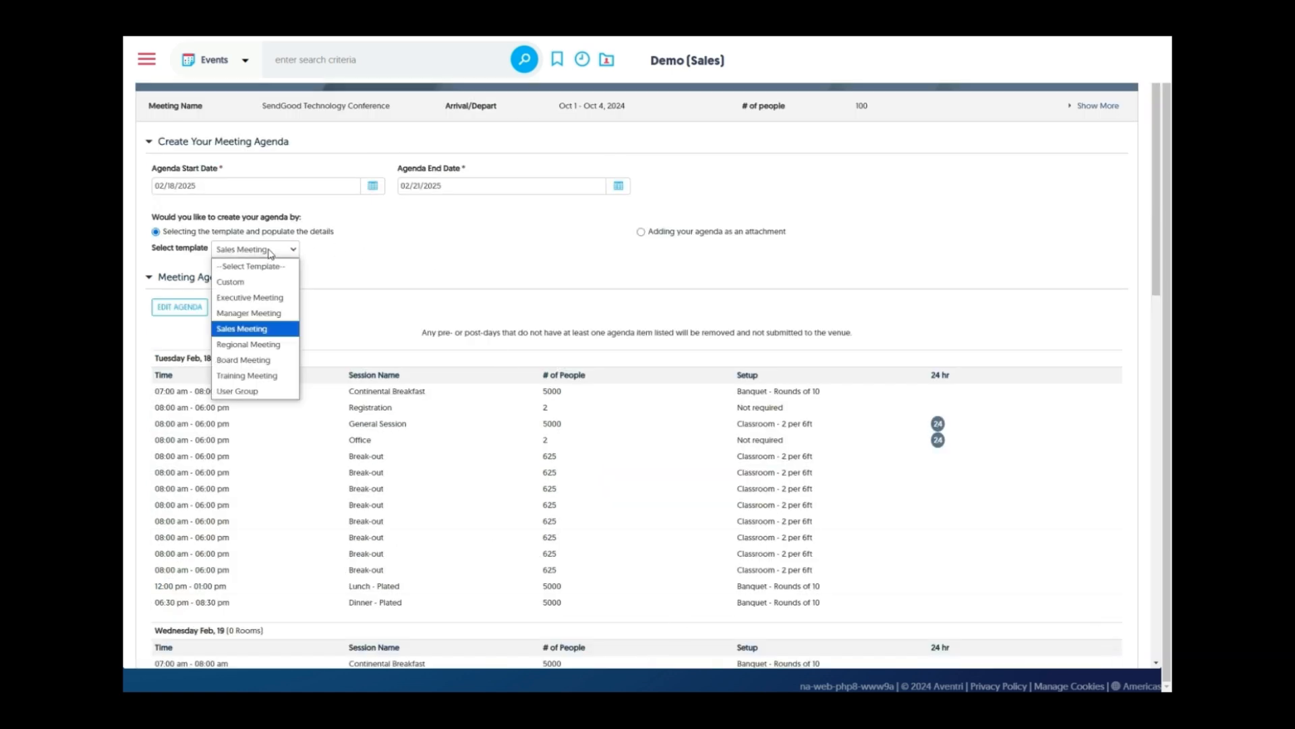
pyautogui.click(359, 263)
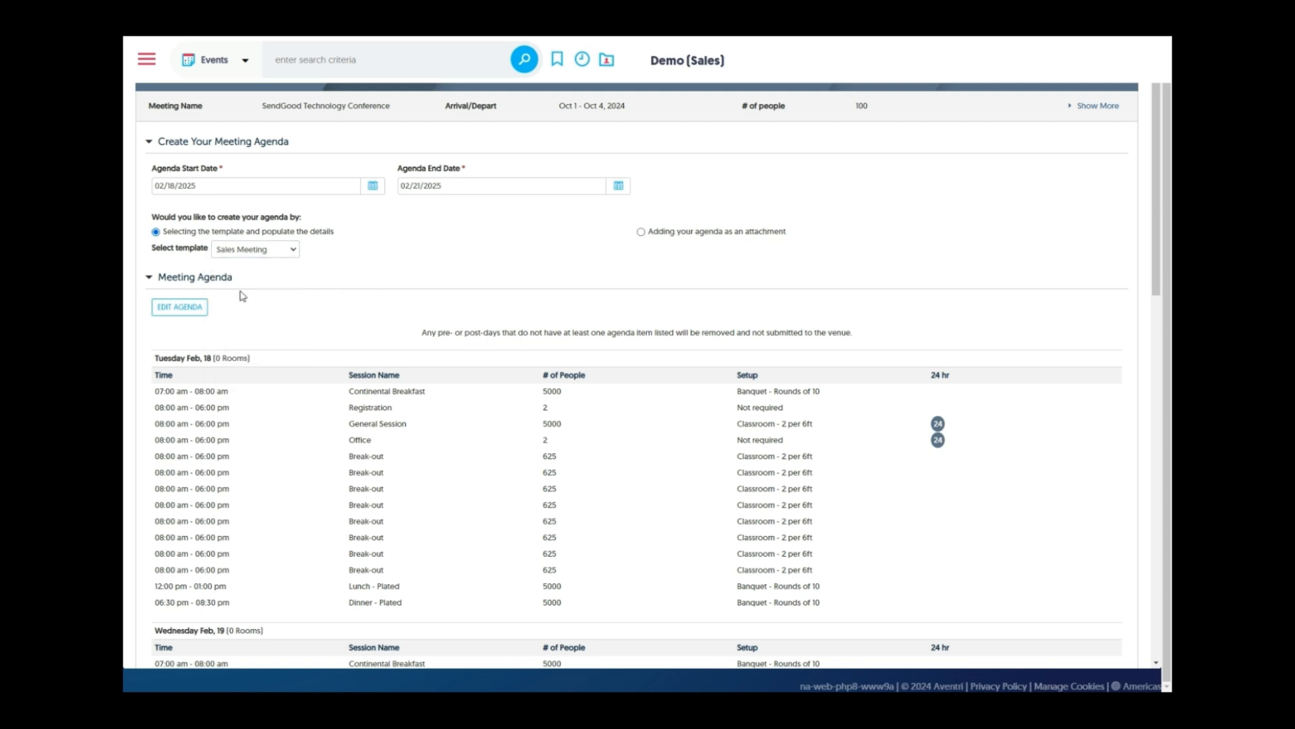
pyautogui.click(188, 309)
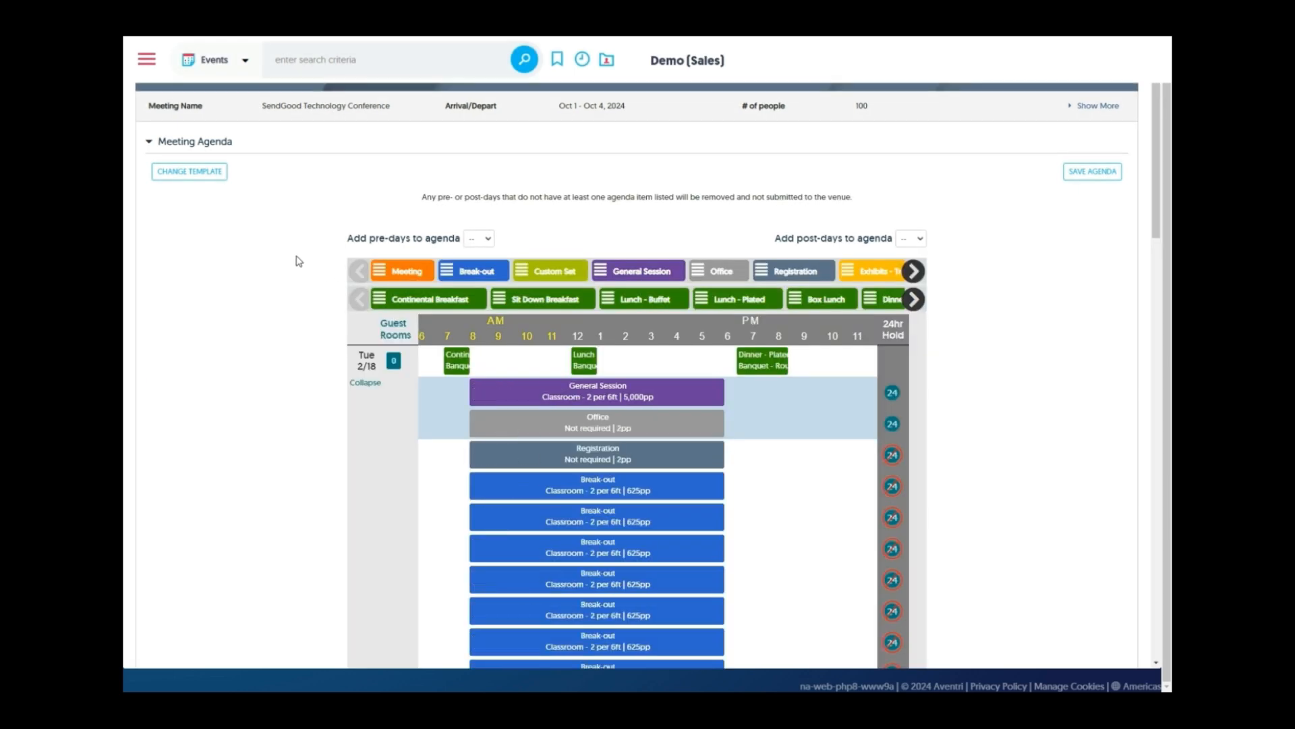
# Scroll the meal sessions to Coffee Break and drop it on Tuesday 2/18 at 10:30
pyautogui.scroll(-1, 299, 261)
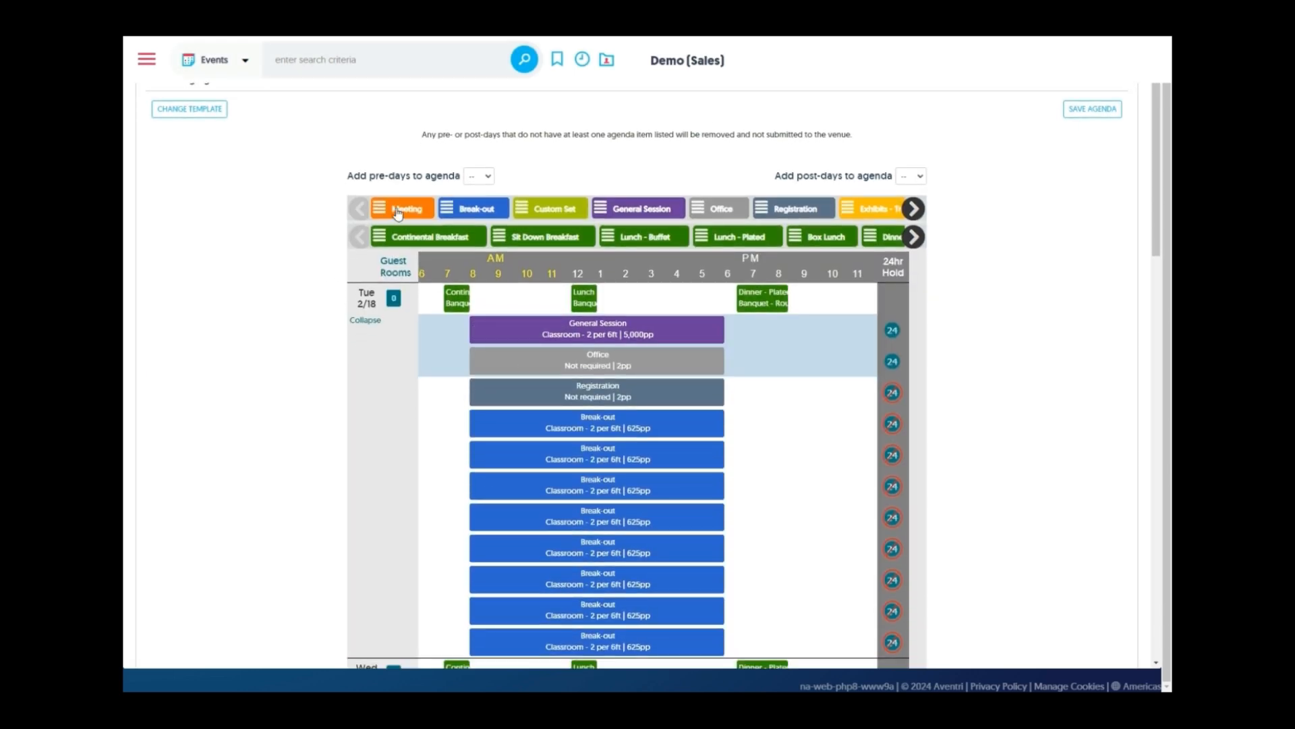
pyautogui.click(914, 213)
pyautogui.click(914, 210)
pyautogui.click(914, 211)
pyautogui.click(914, 210)
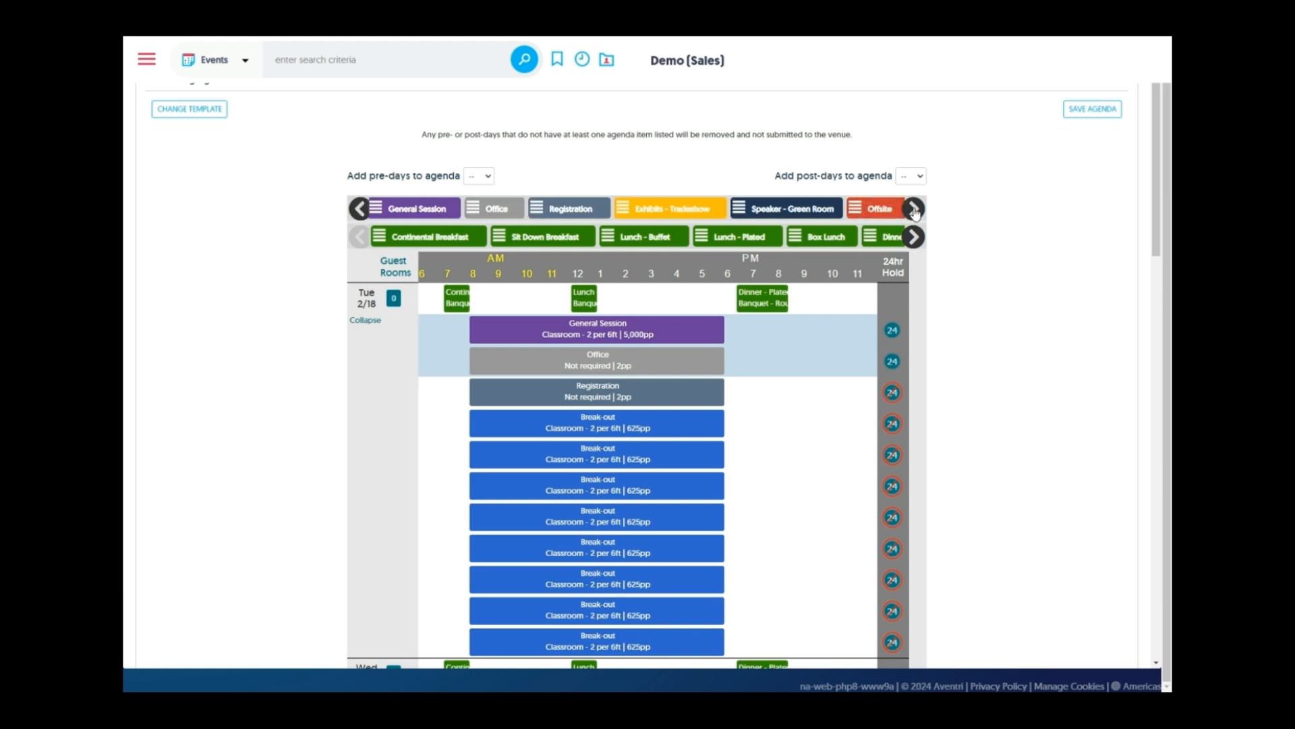
pyautogui.click(914, 238)
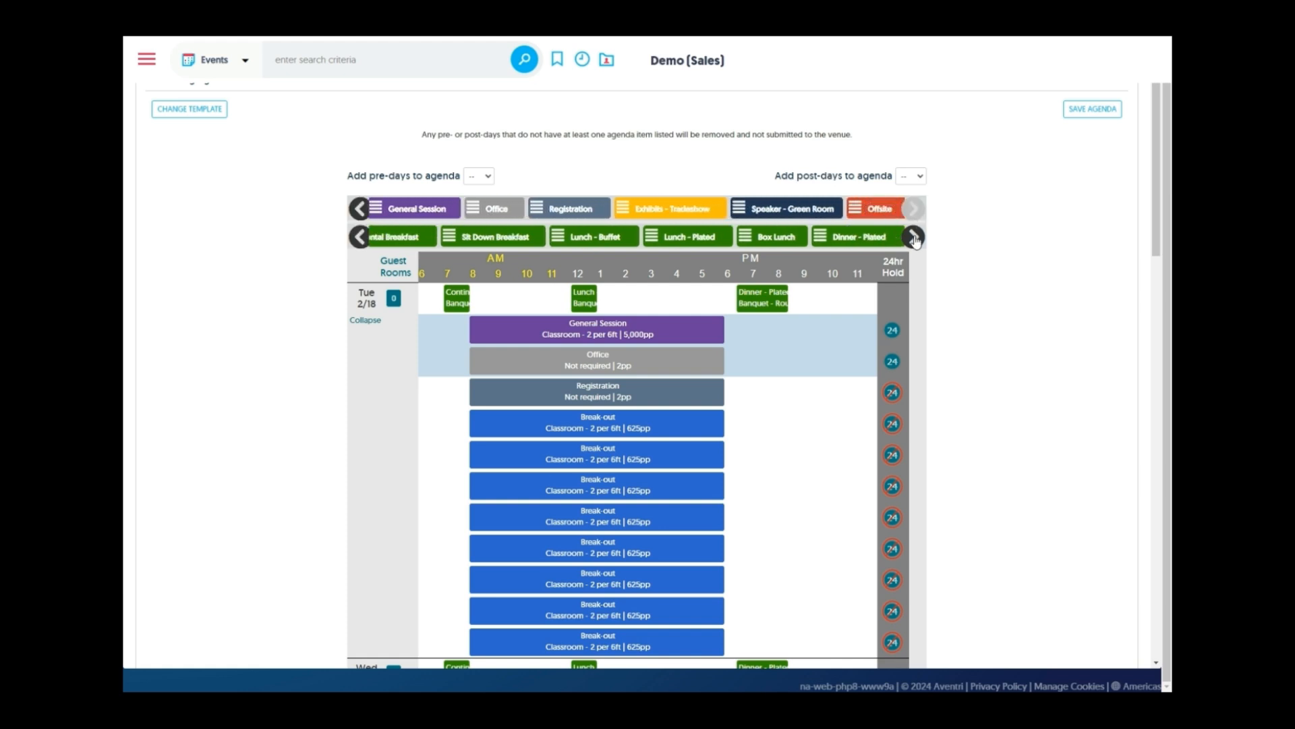
pyautogui.click(914, 237)
pyautogui.click(914, 238)
pyautogui.click(914, 238)
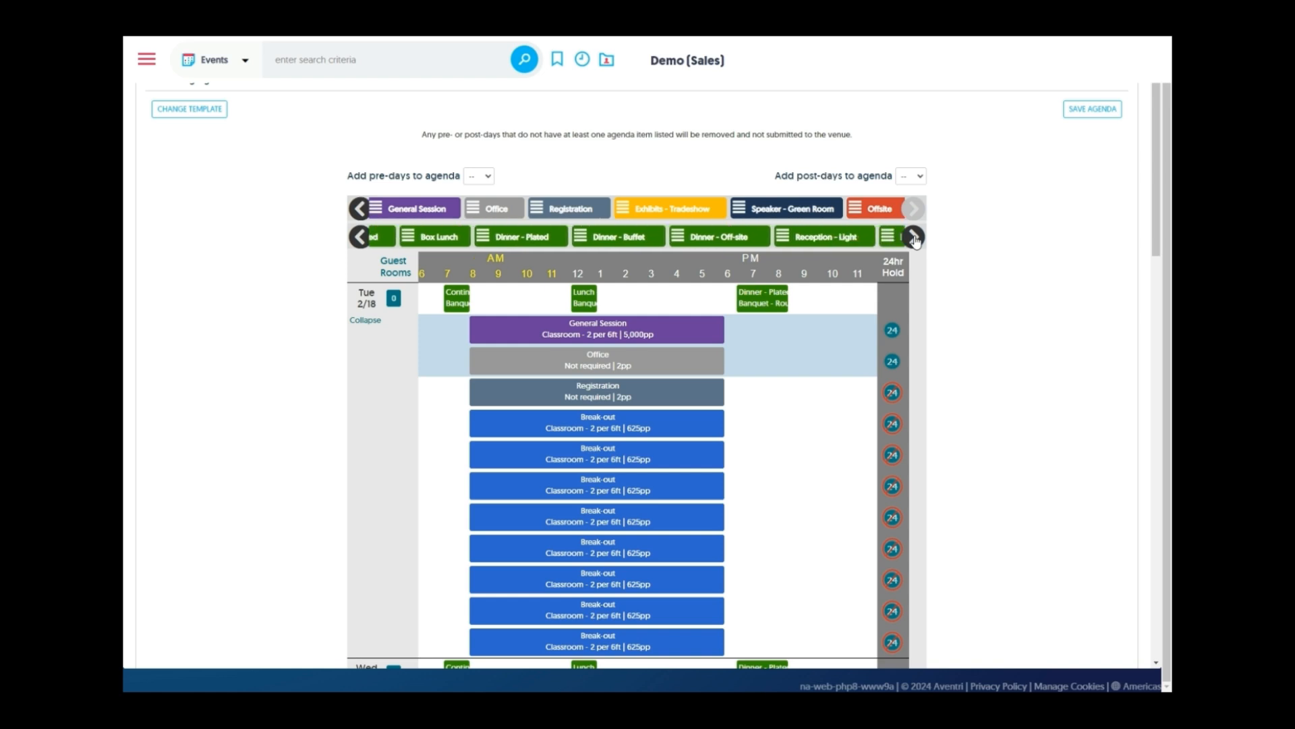
pyautogui.click(914, 237)
pyautogui.click(914, 237)
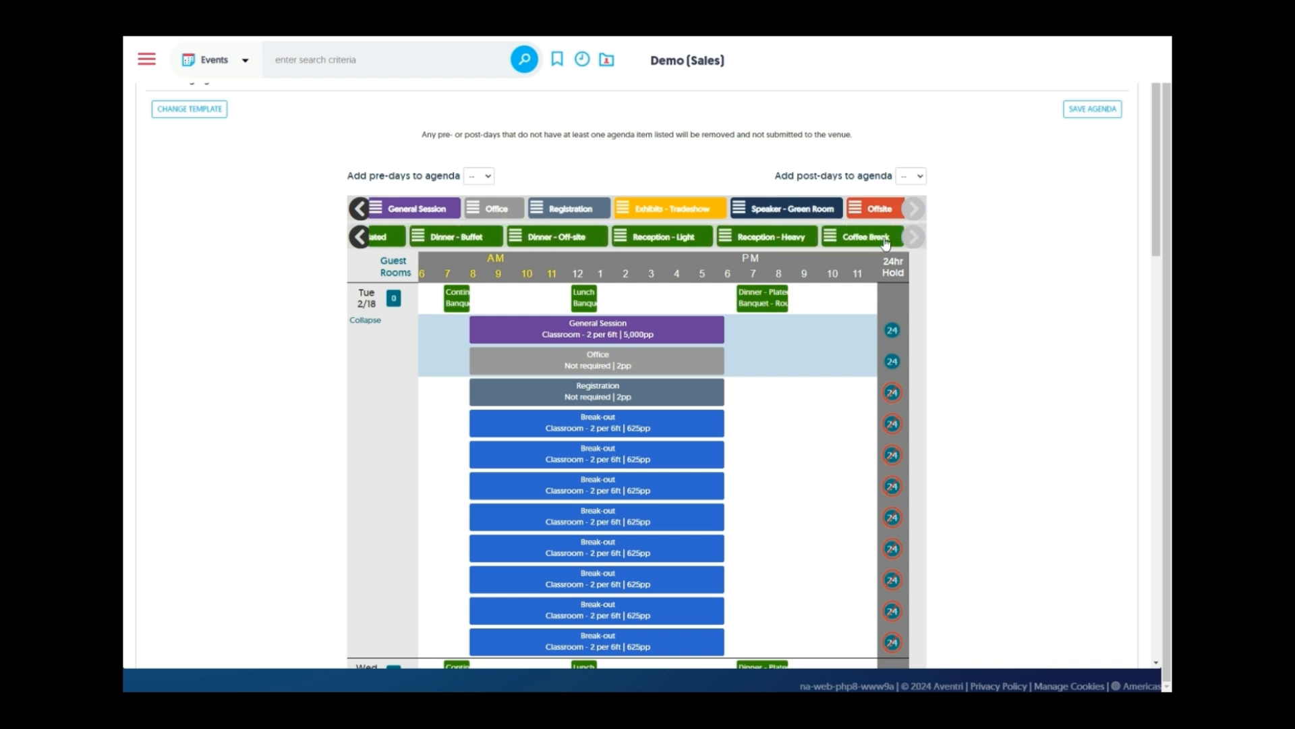
pyautogui.moveTo(884, 240); pyautogui.dragTo(597, 349)
# Copy the 10:30–11:00 Coffee Break for 100 to the other days including Fri 2/21, and save it
pyautogui.scroll(-1, 515, 316)
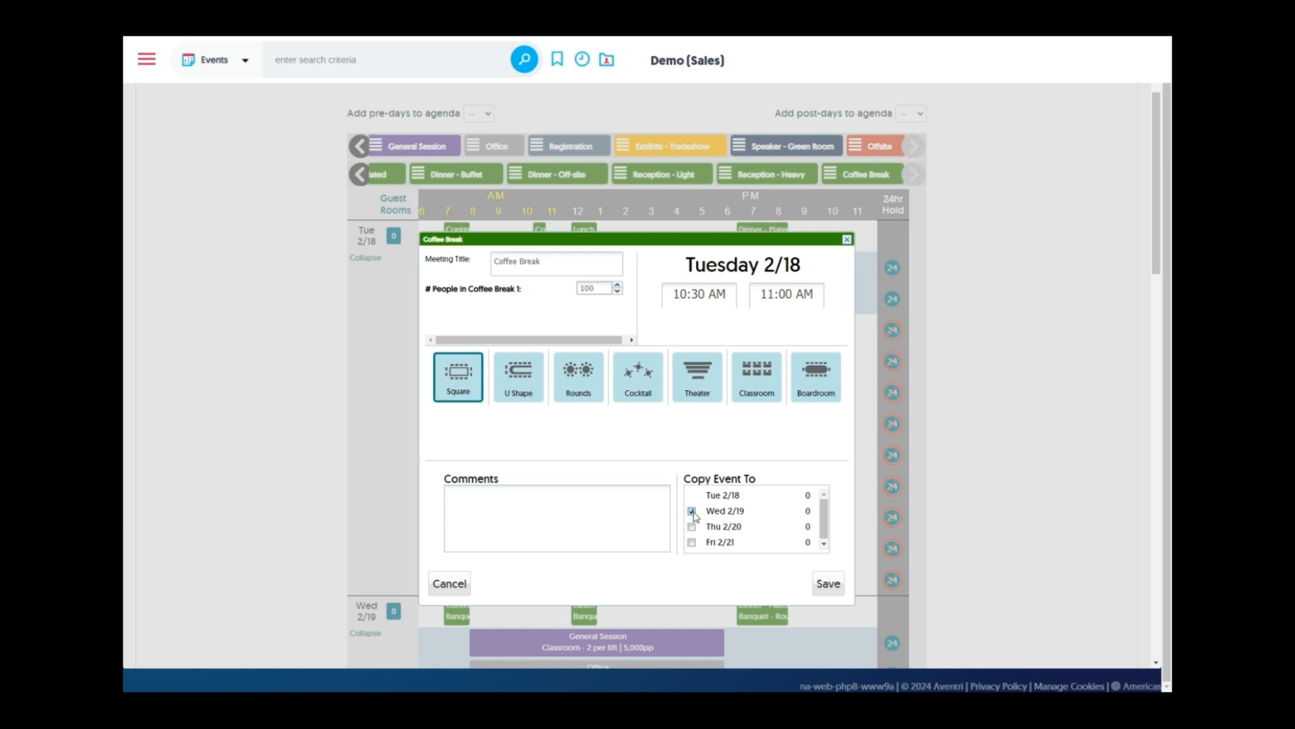
pyautogui.click(691, 543)
pyautogui.click(815, 580)
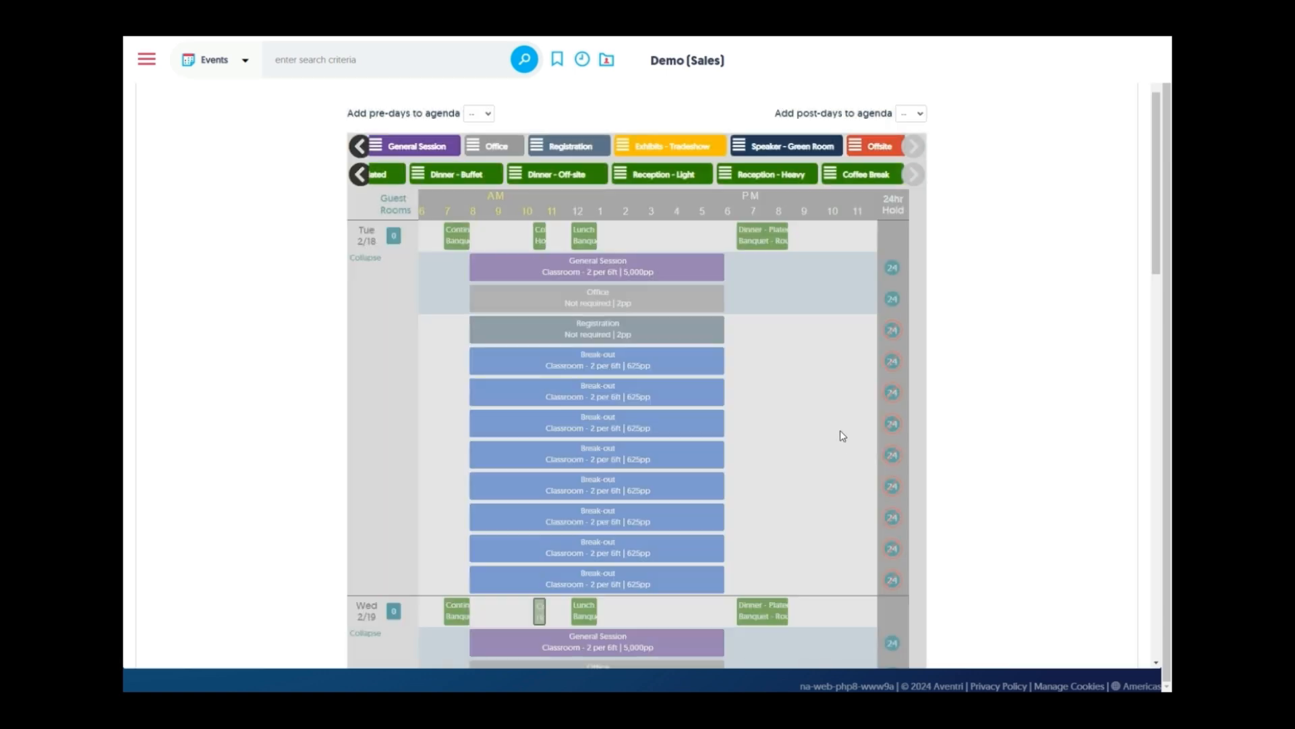
# Check the Coffee Break and Lunch - Plated sessions, save the agenda, and expand Internal Comments
pyautogui.click(539, 239)
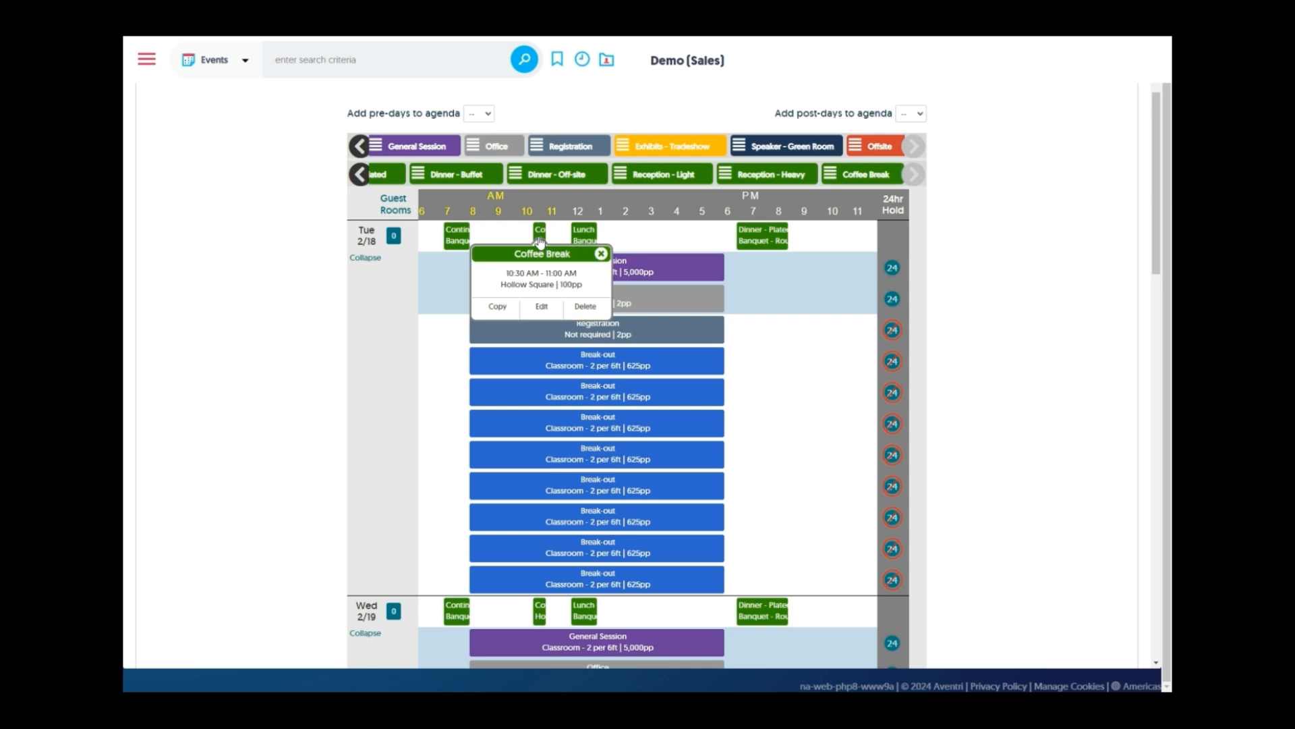
pyautogui.click(584, 235)
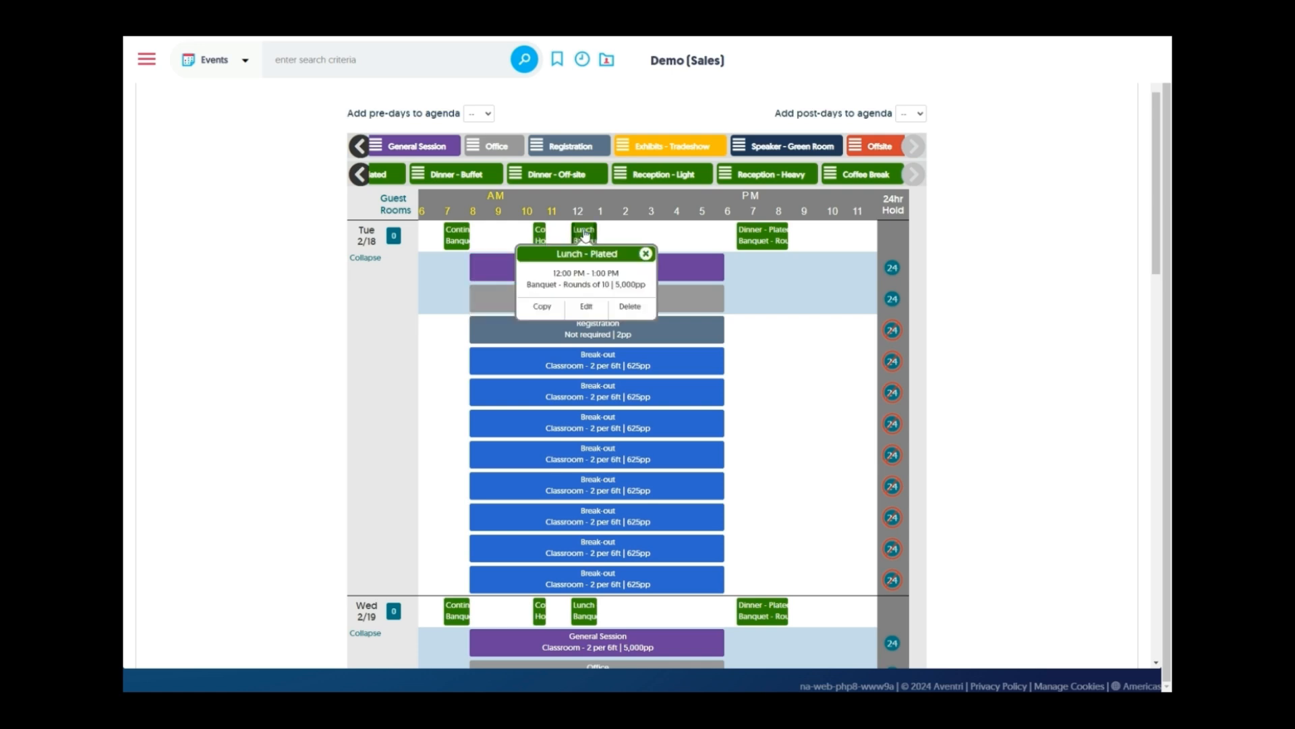
pyautogui.scroll(3, 1021, 391)
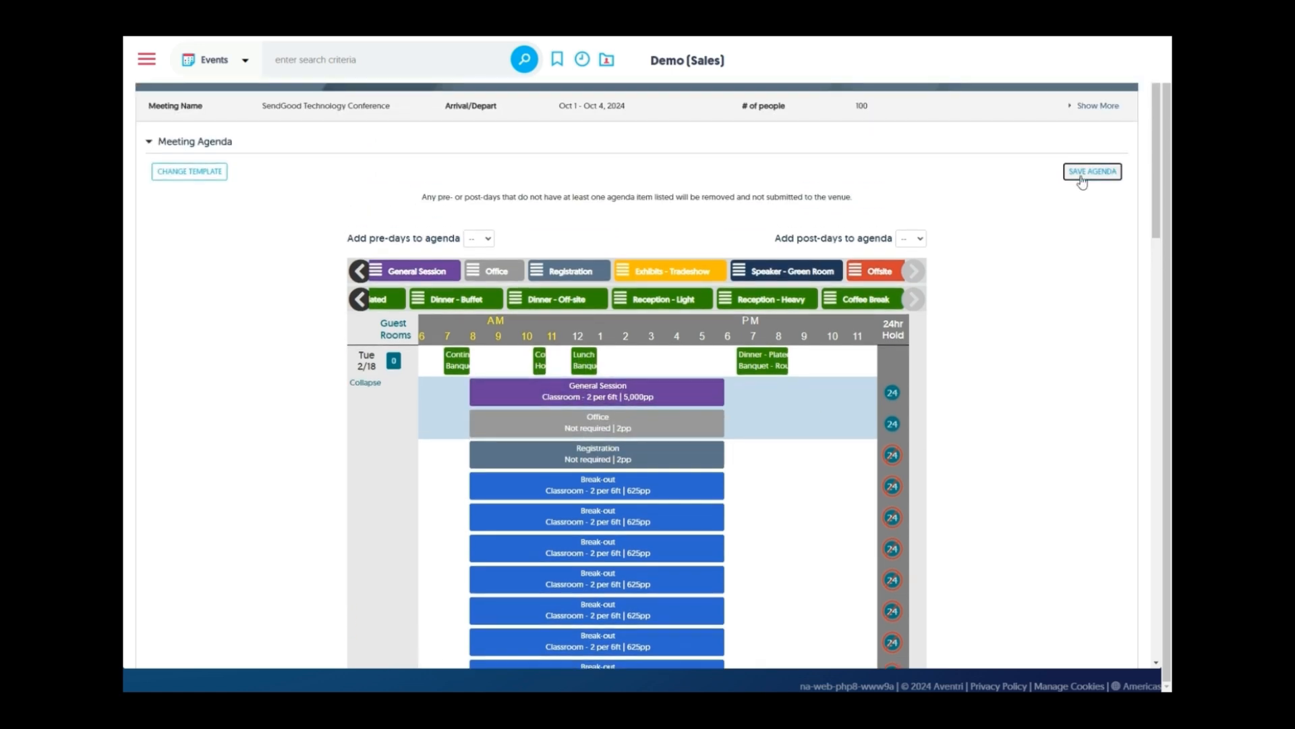
pyautogui.click(1081, 176)
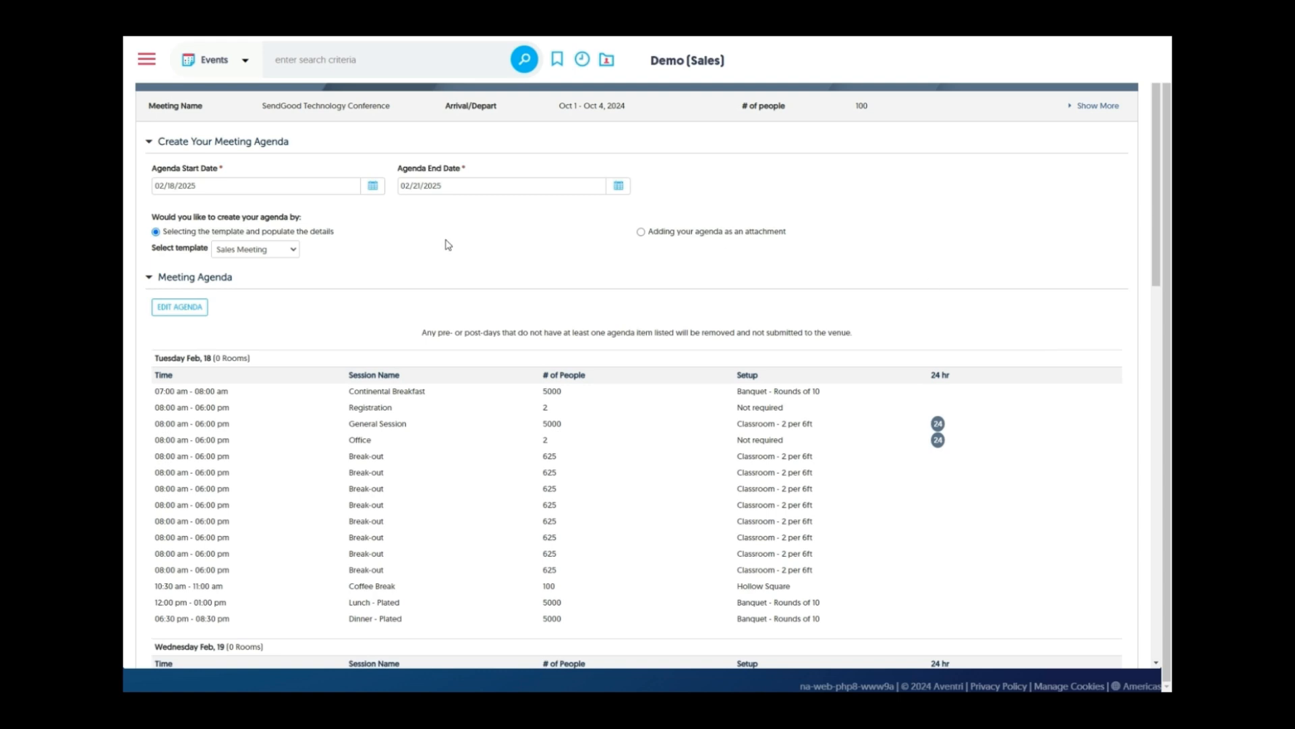
pyautogui.scroll(-10, 926, 342)
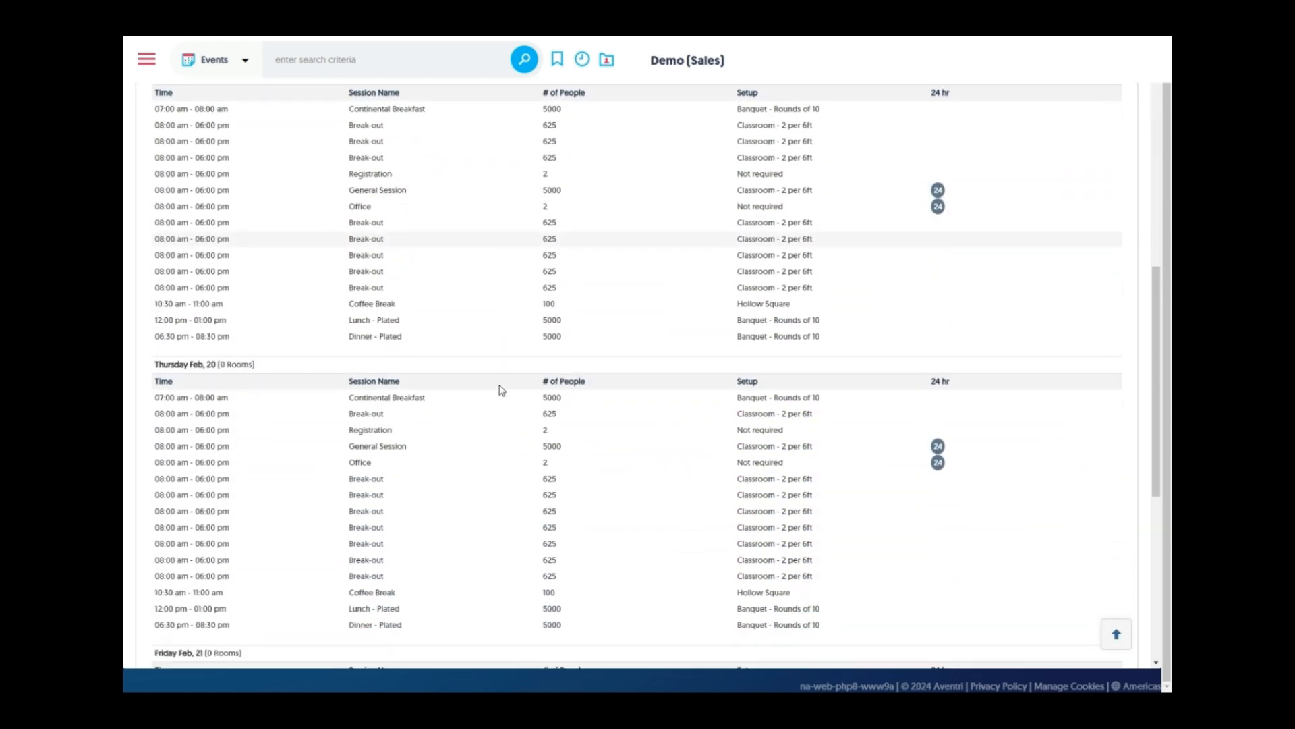
pyautogui.scroll(-4, 502, 389)
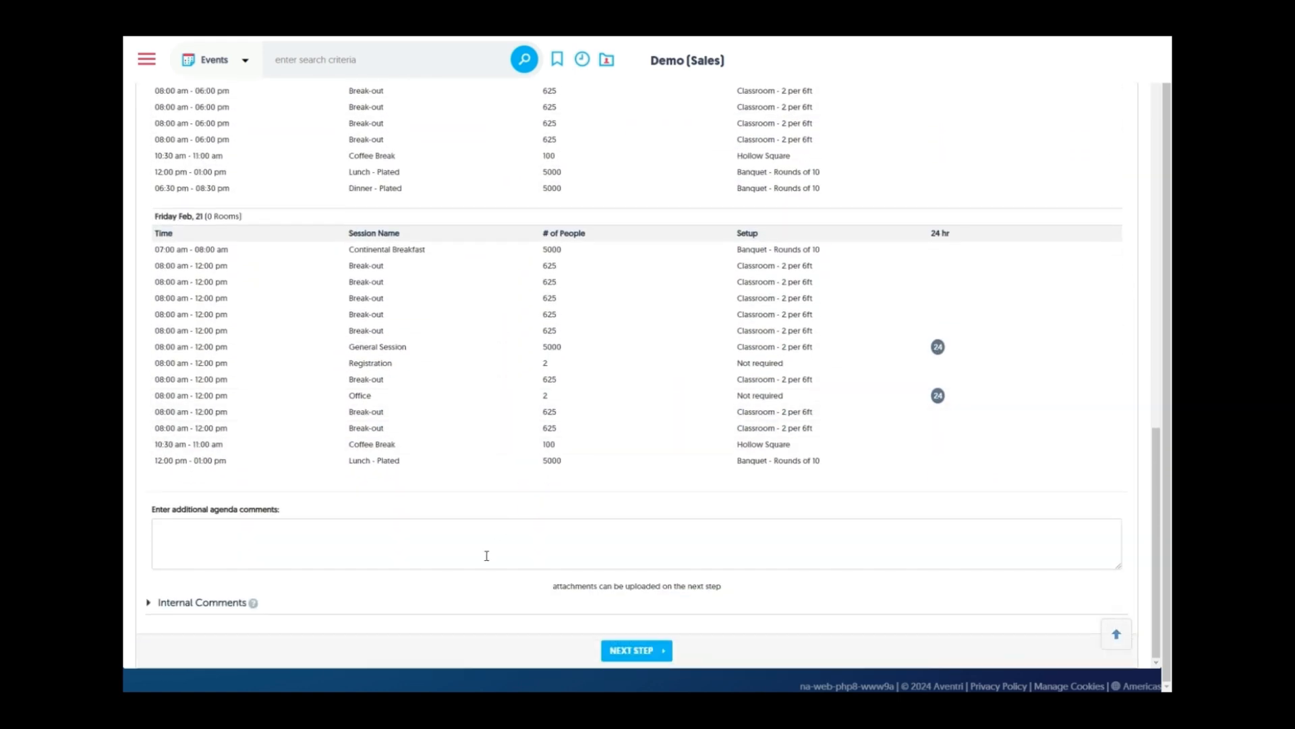
pyautogui.click(189, 602)
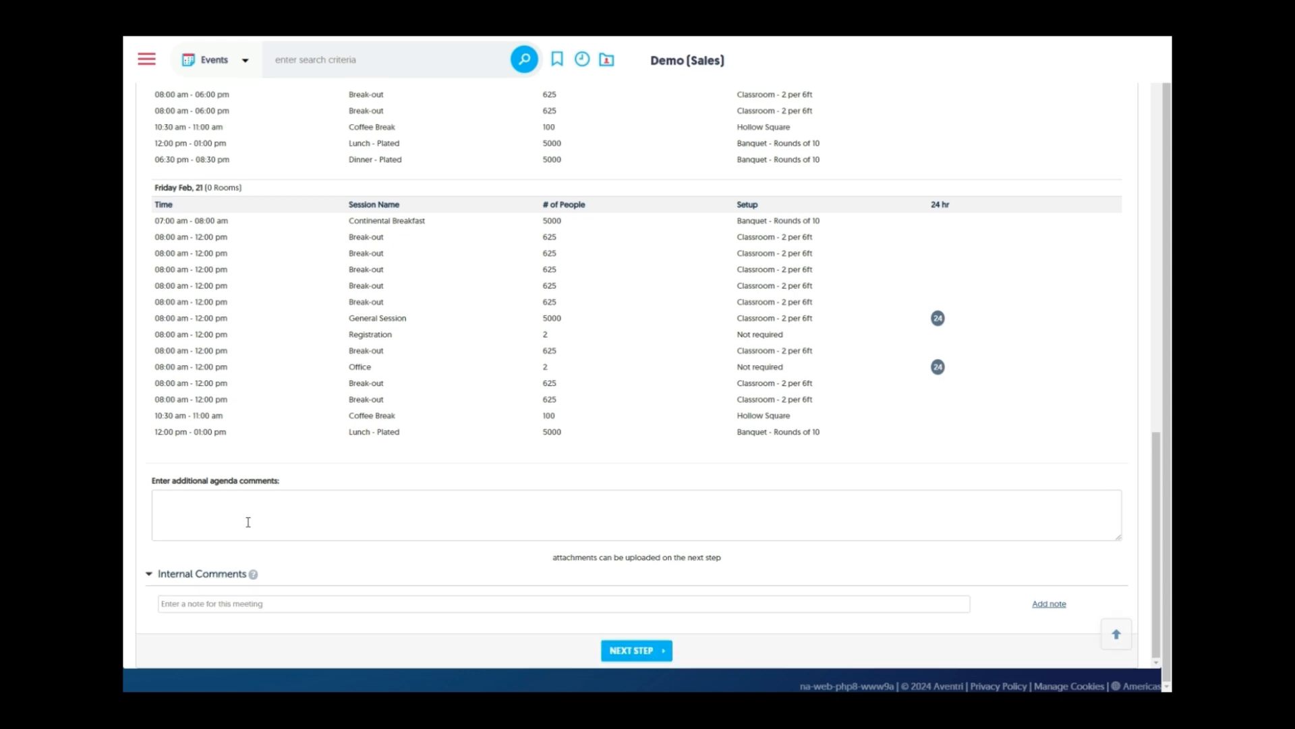
# On the concessions step, save the room comp concession as 1 room comp per 30 rooms
pyautogui.click(638, 651)
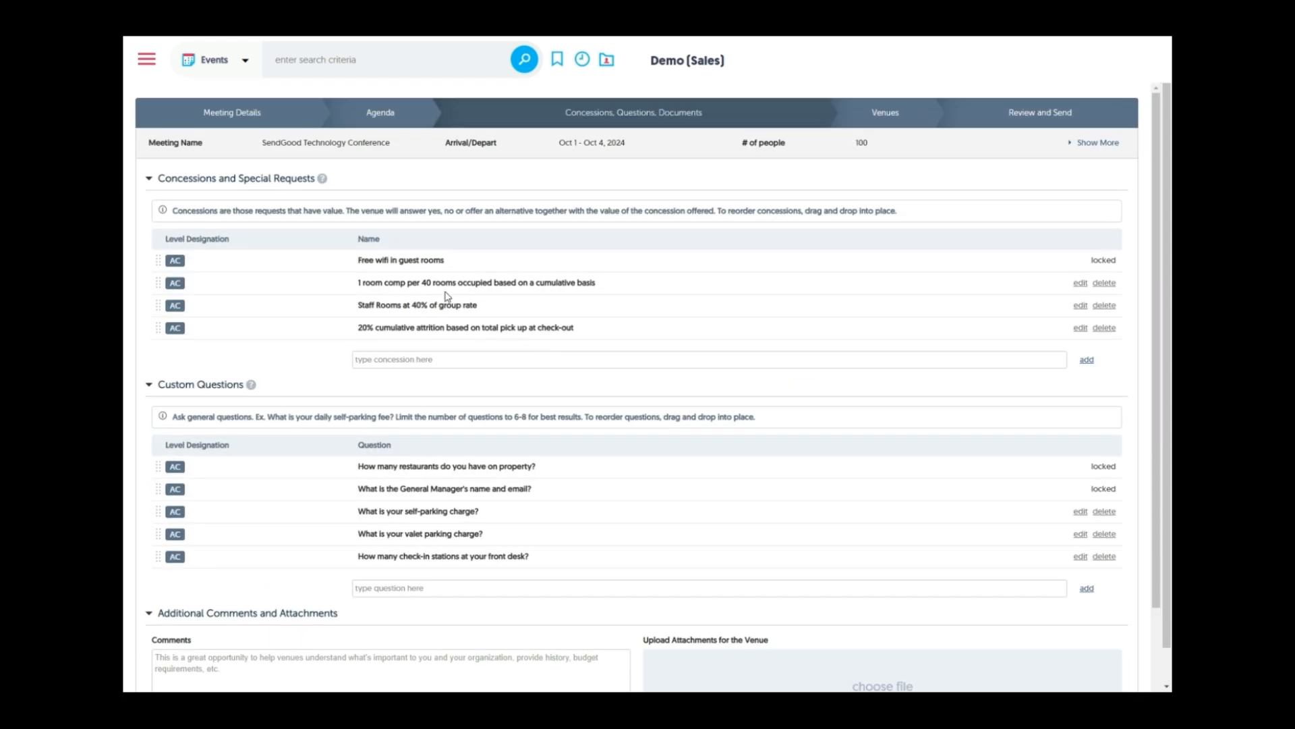
pyautogui.moveTo(176, 261)
pyautogui.click(1080, 284)
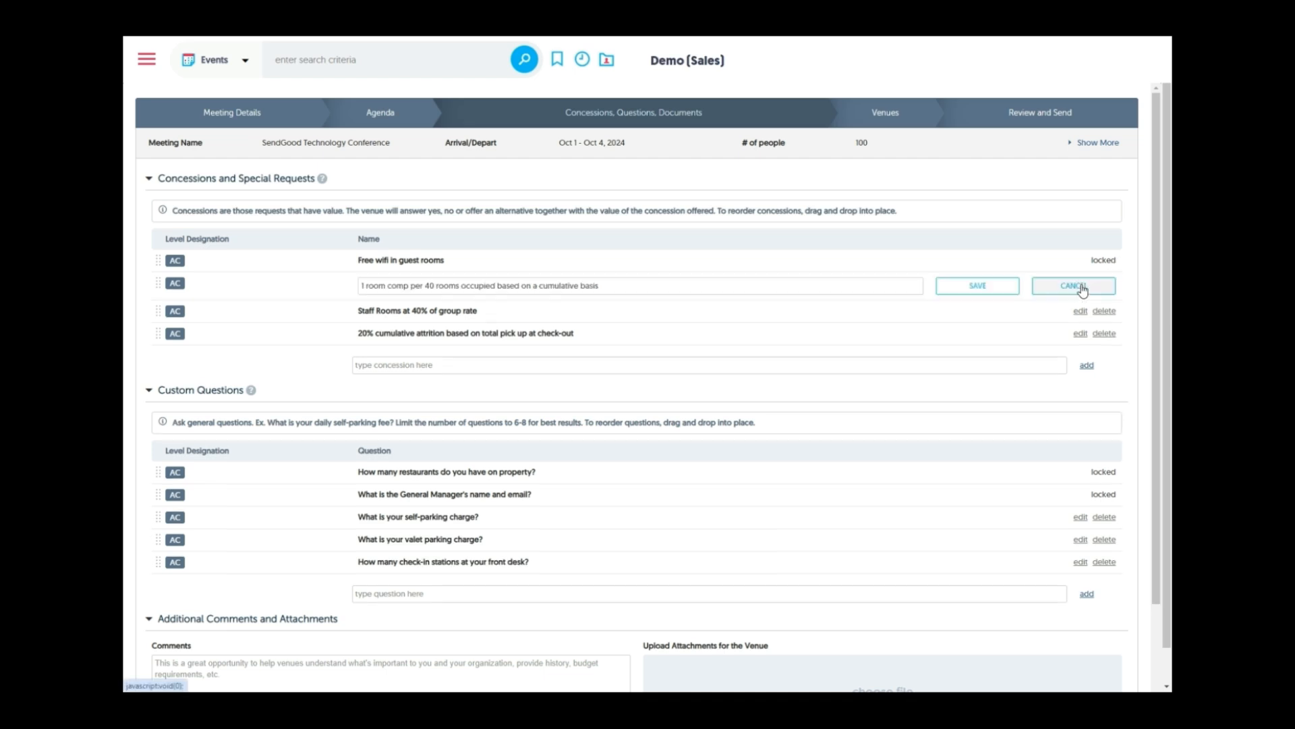
pyautogui.click(430, 288)
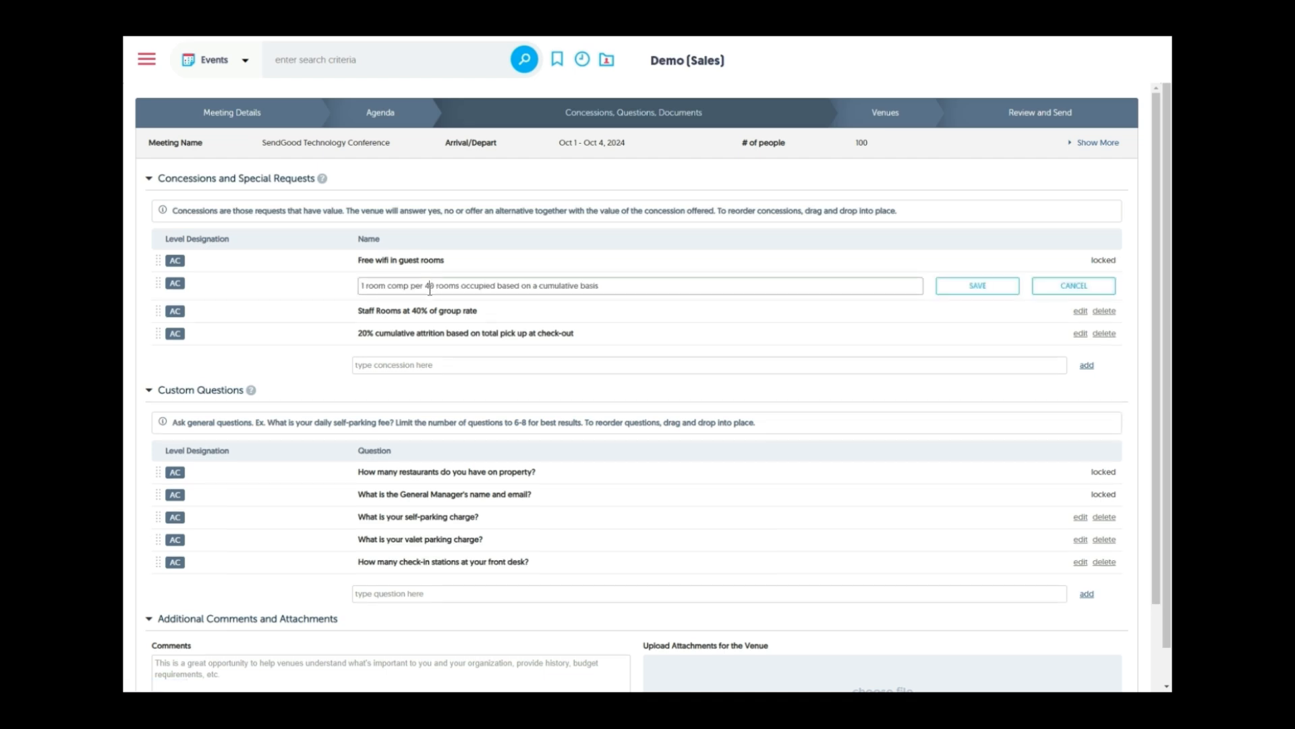
pyautogui.click(977, 285)
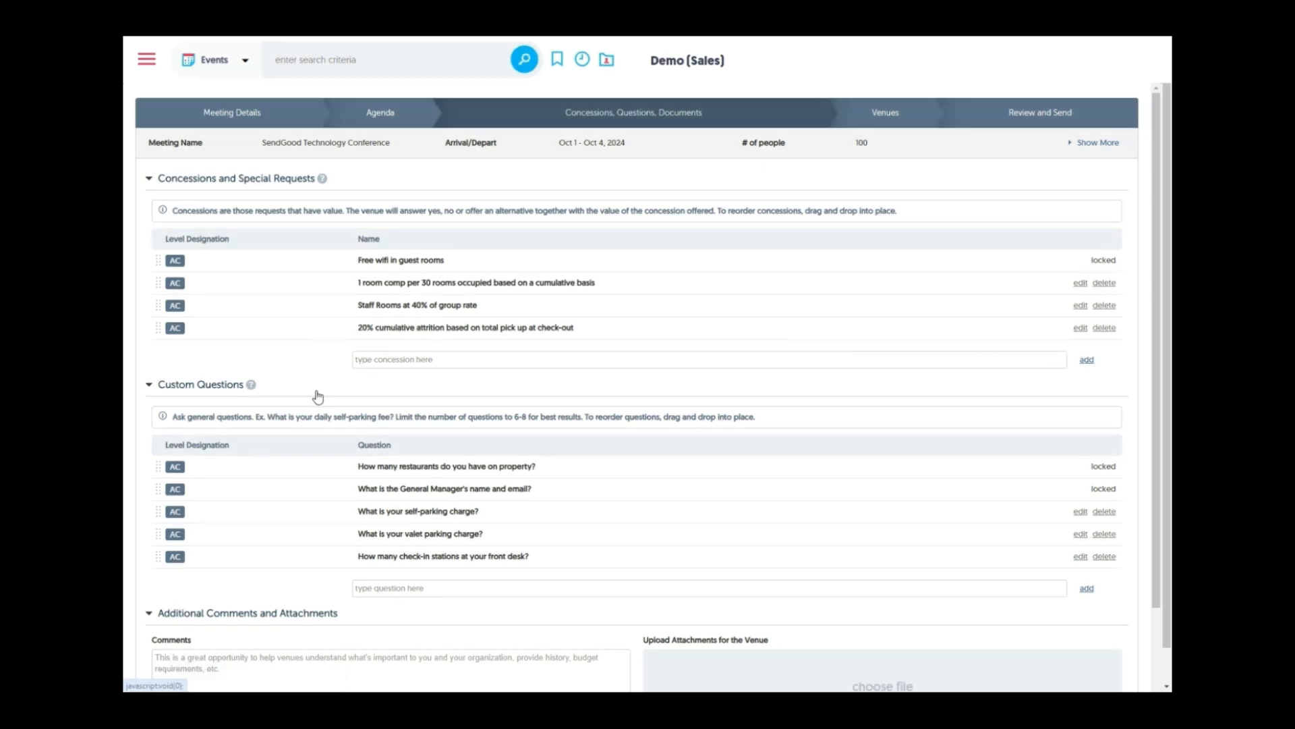
# Continue from the Concessions, Questions, Documents page to the Venue Search step
pyautogui.scroll(-2, 319, 369)
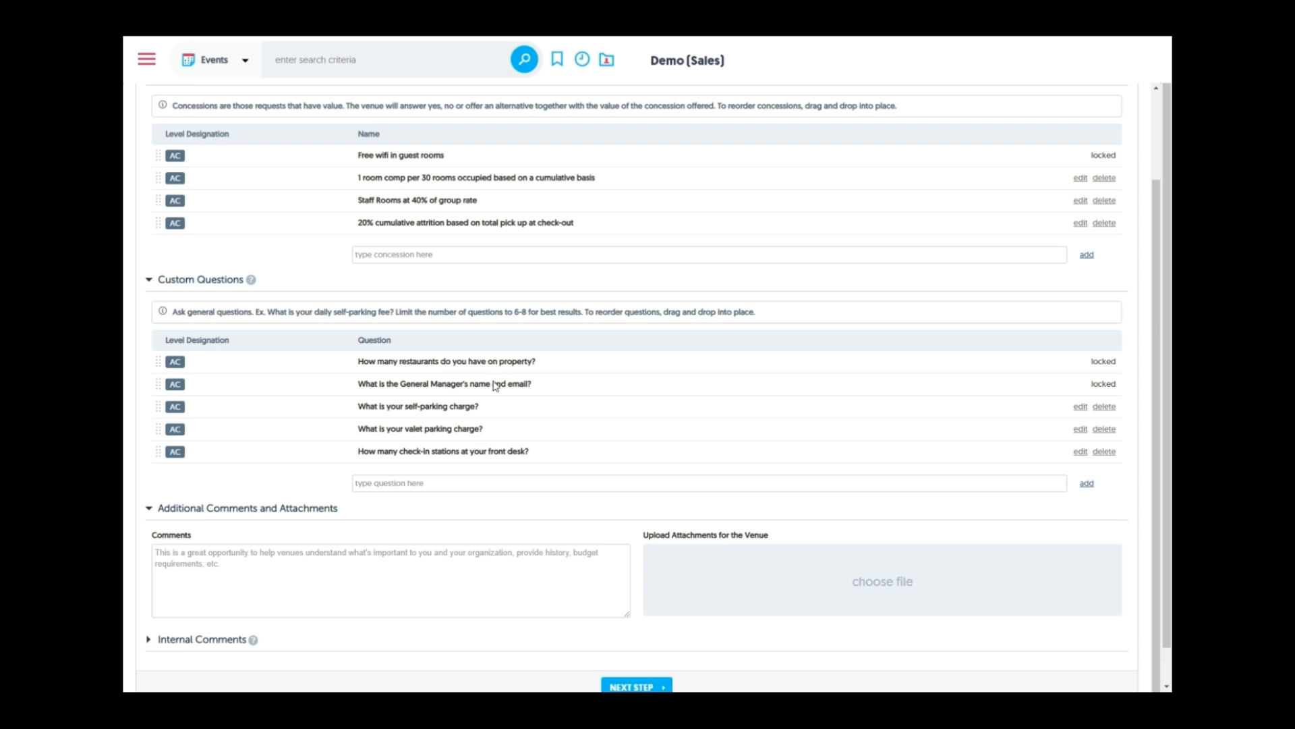
pyautogui.scroll(-1, 619, 631)
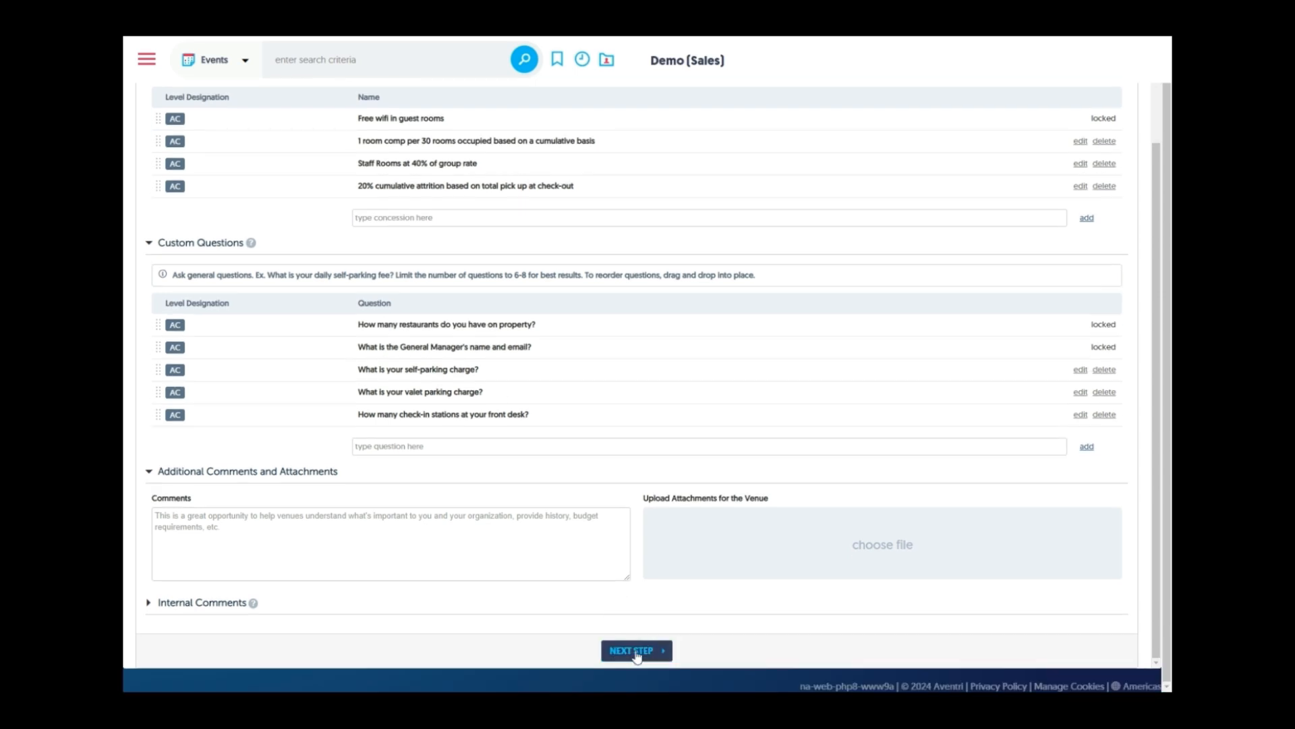
pyautogui.click(636, 652)
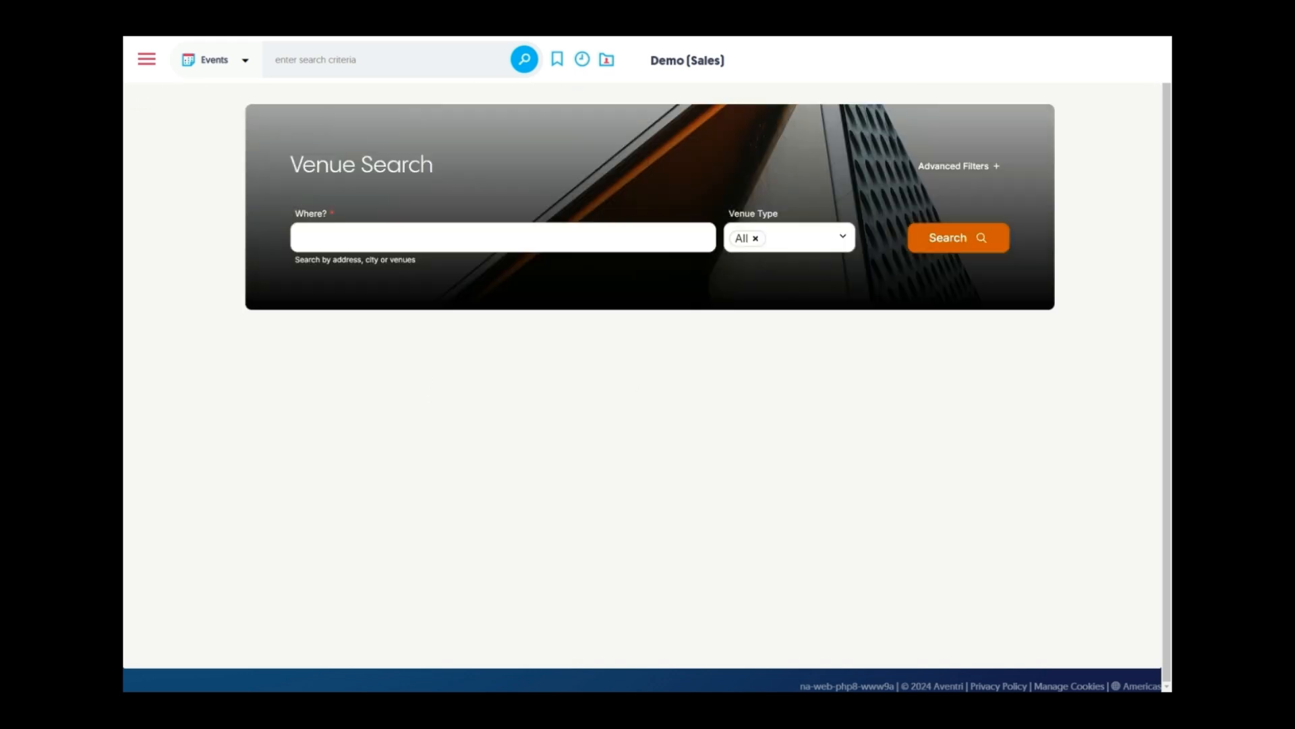
# Search for venues in Las Vegas, NV, USA
pyautogui.click(454, 234)
pyautogui.write('Las veg')
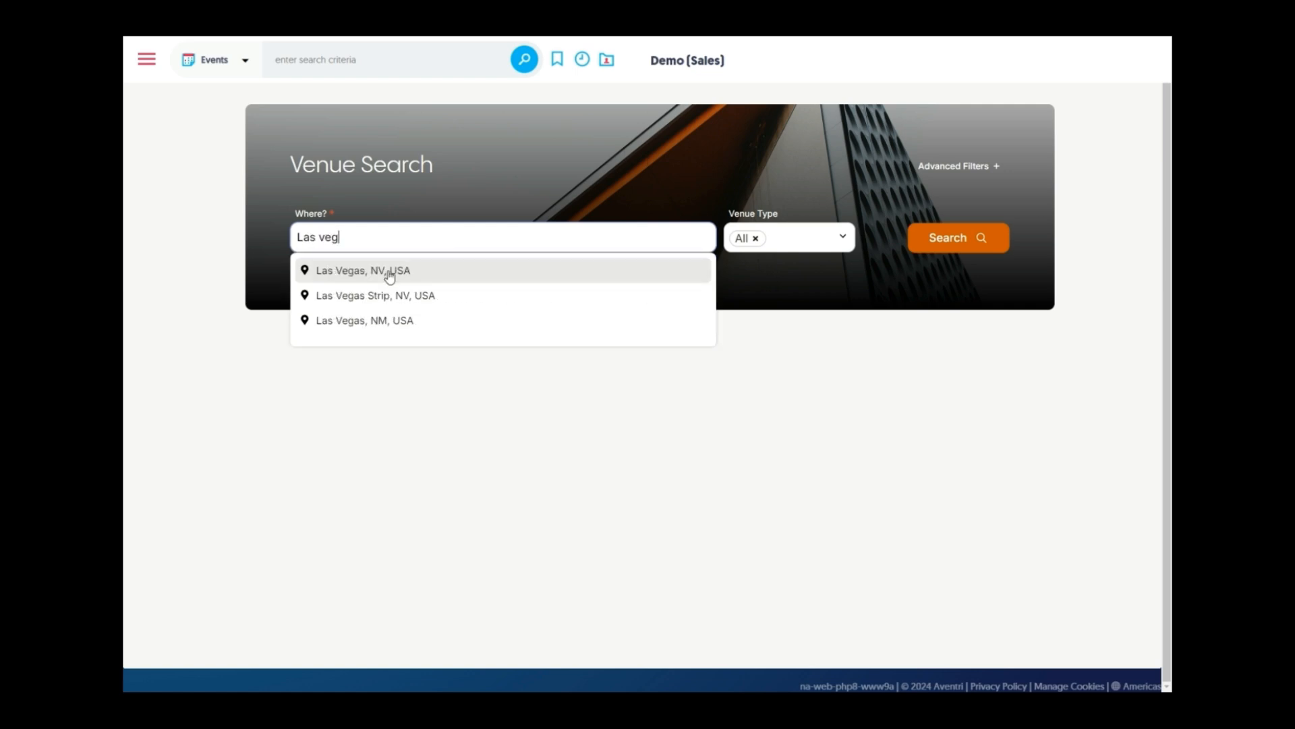
pyautogui.click(397, 270)
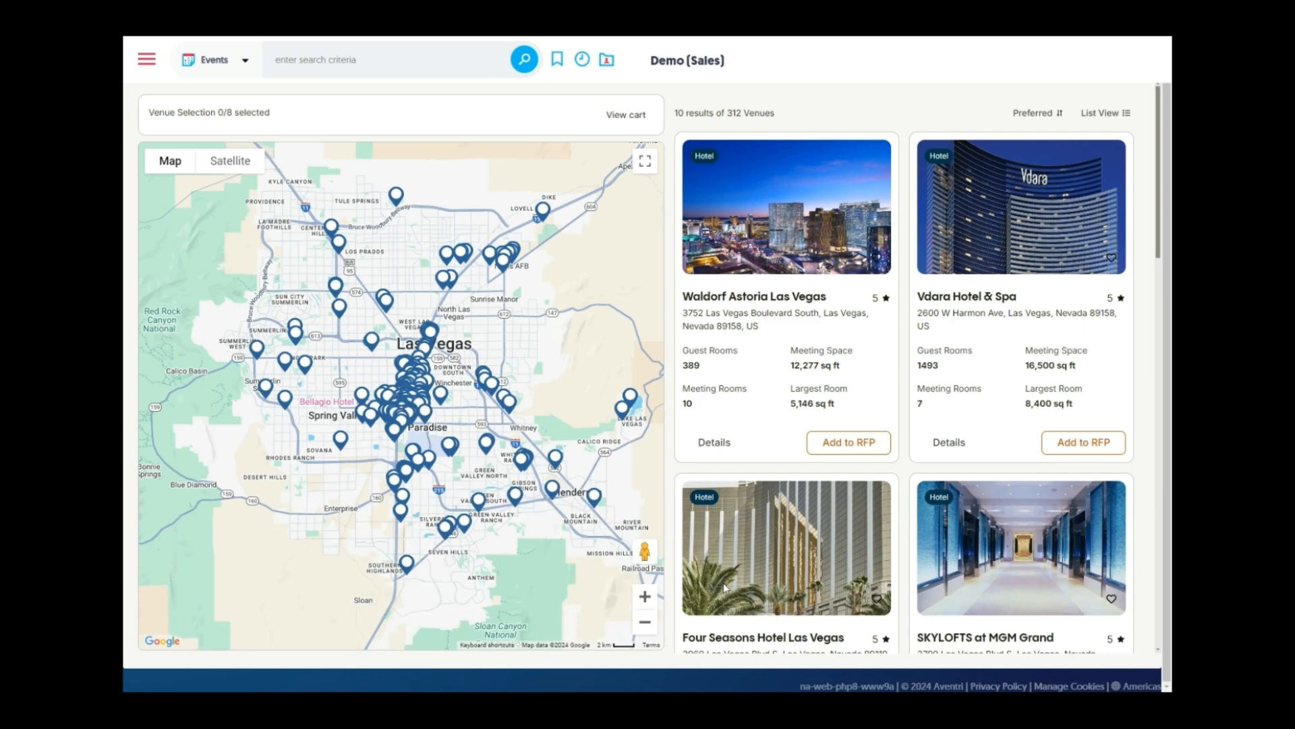
# Open the Strat Hotel's card from a map pin and toggle the map fullscreen on and off
pyautogui.click(511, 405)
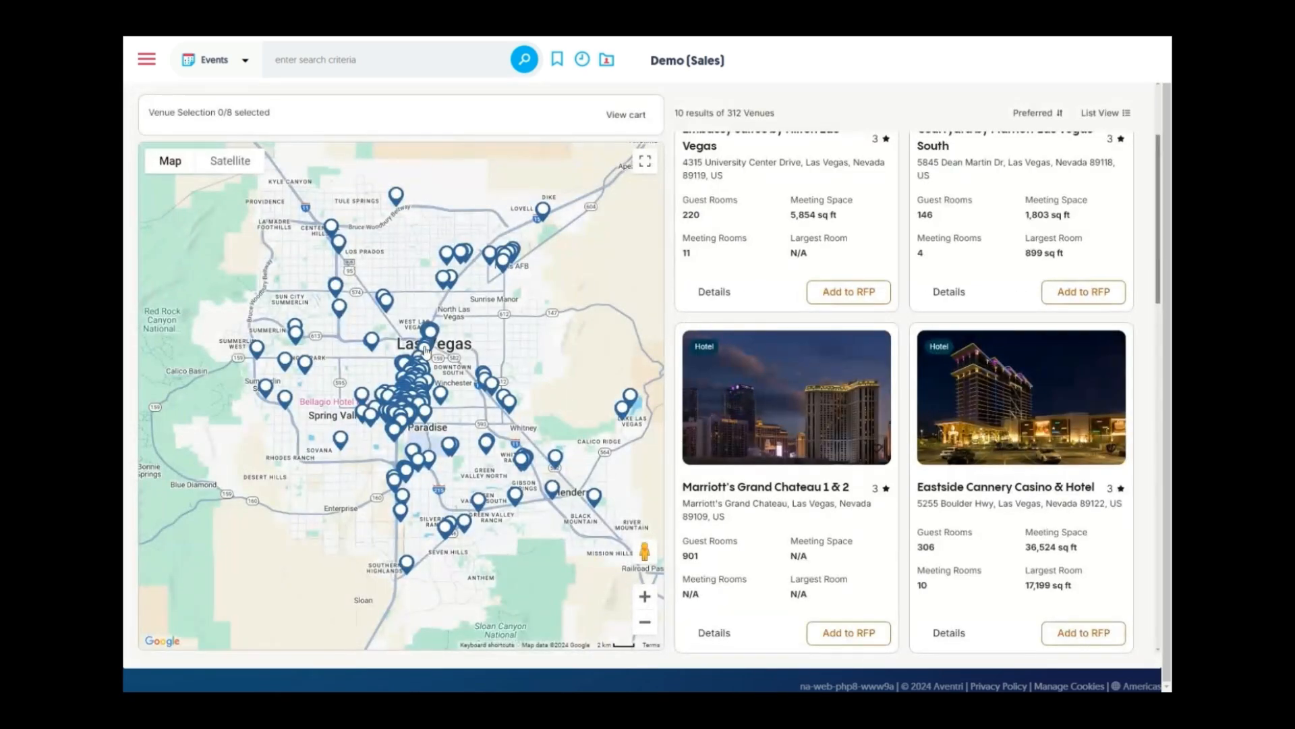
pyautogui.click(426, 349)
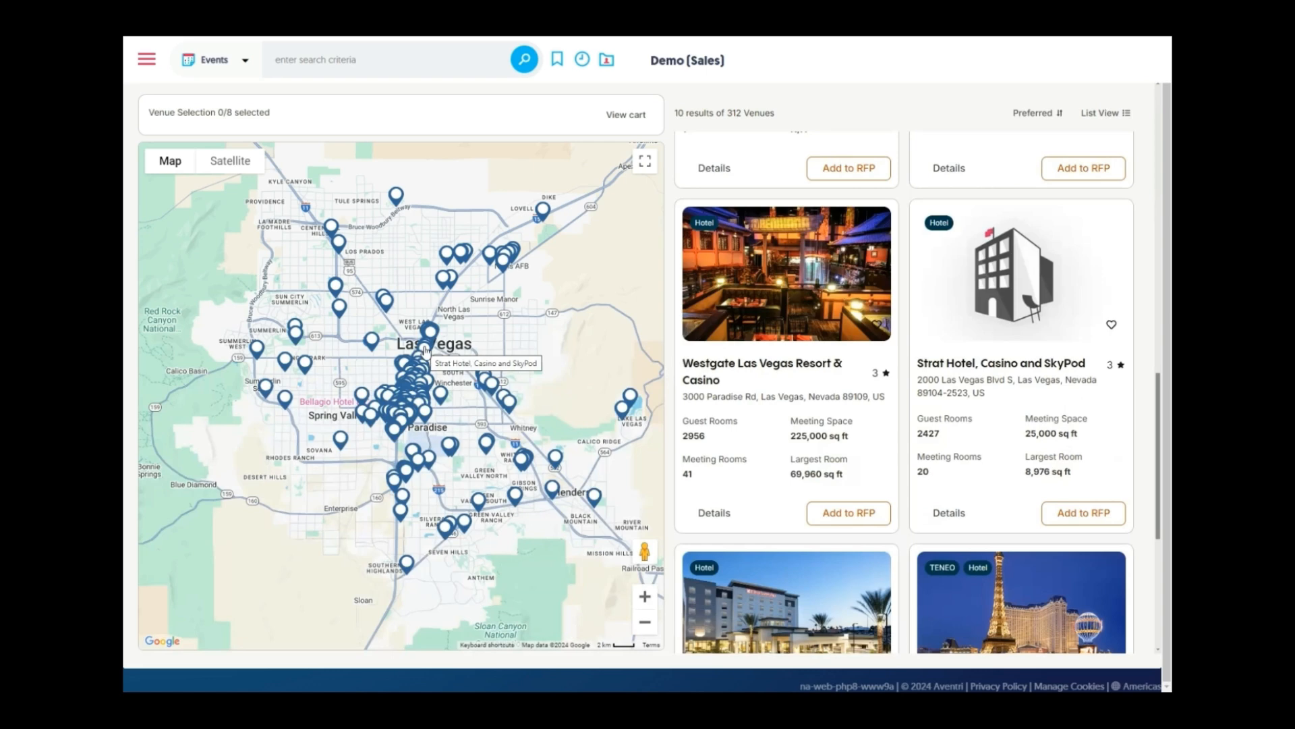
pyautogui.click(645, 165)
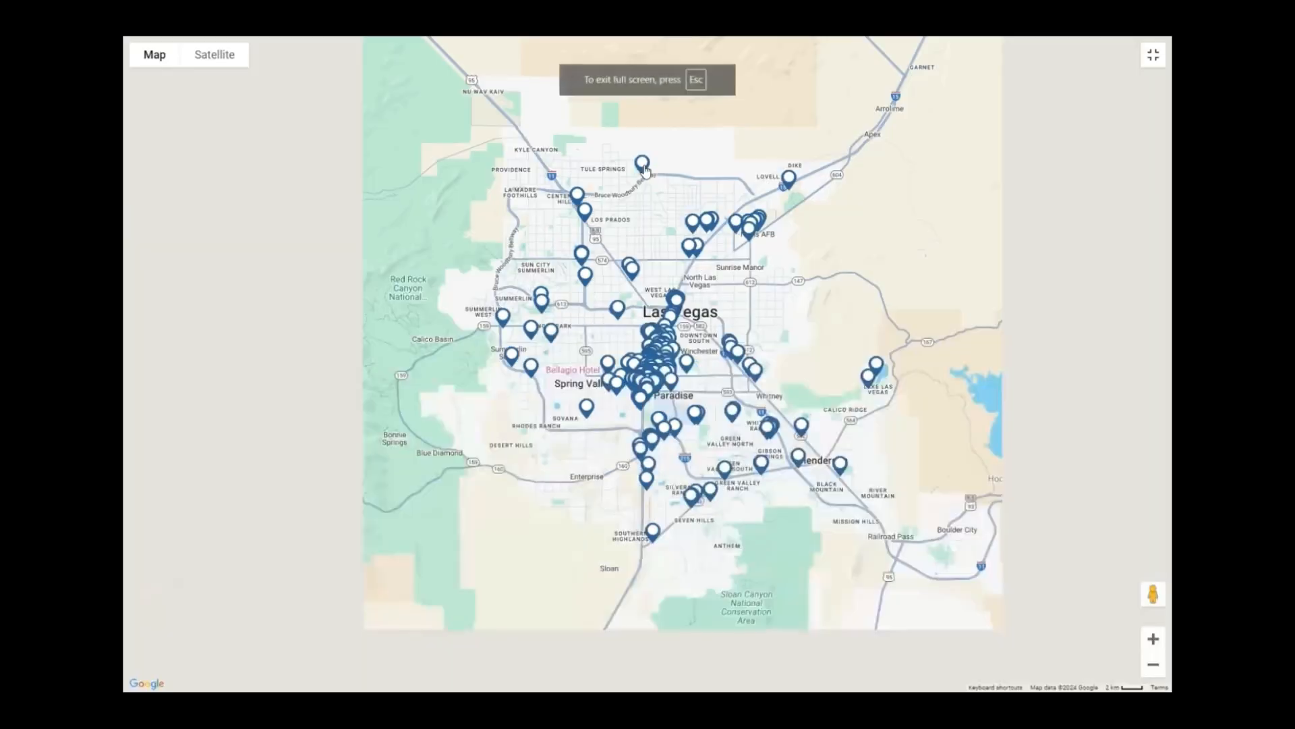
pyautogui.click(1153, 58)
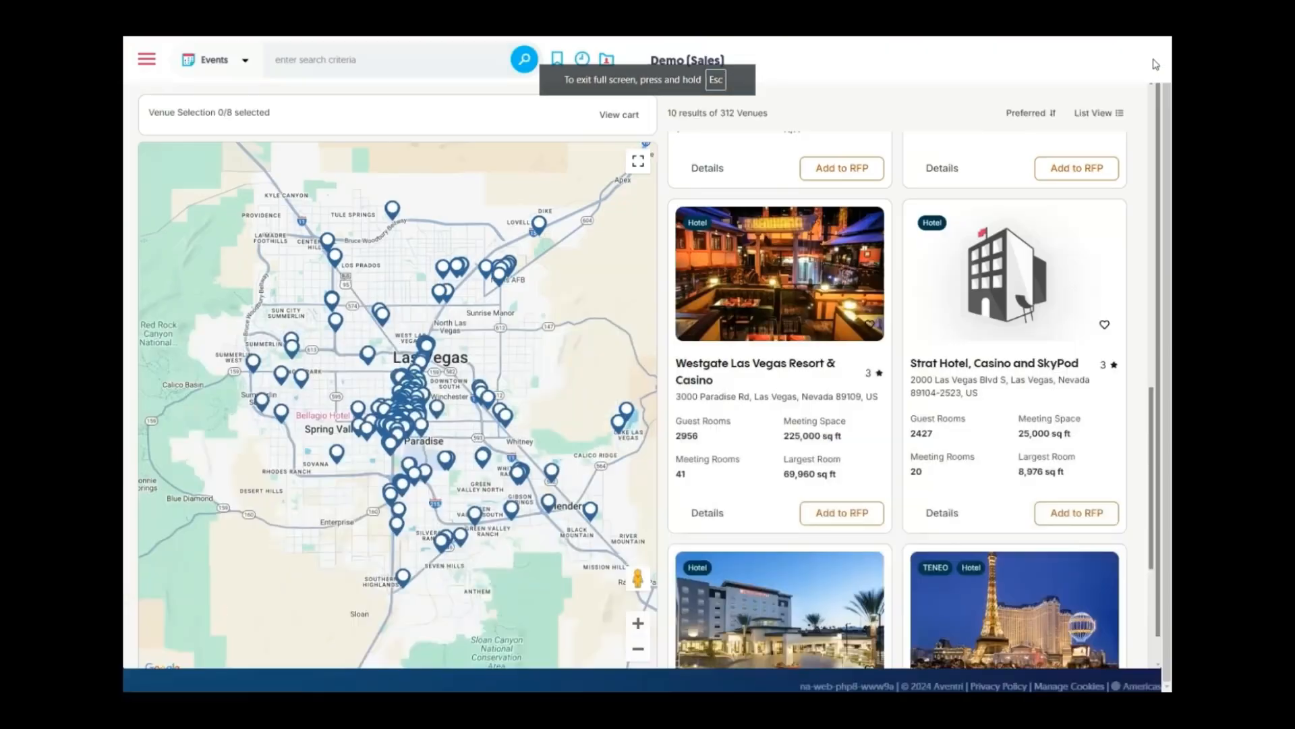
pyautogui.scroll(15, 774, 338)
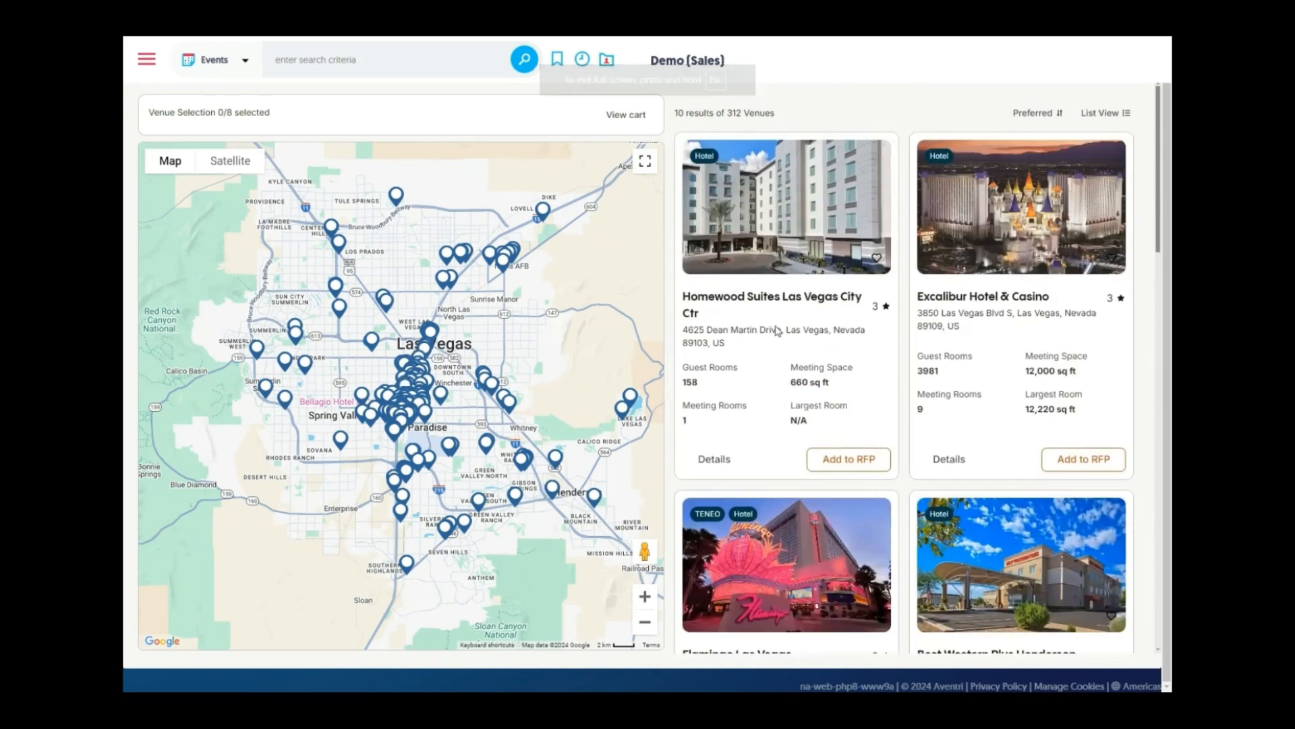
pyautogui.scroll(1, 1021, 188)
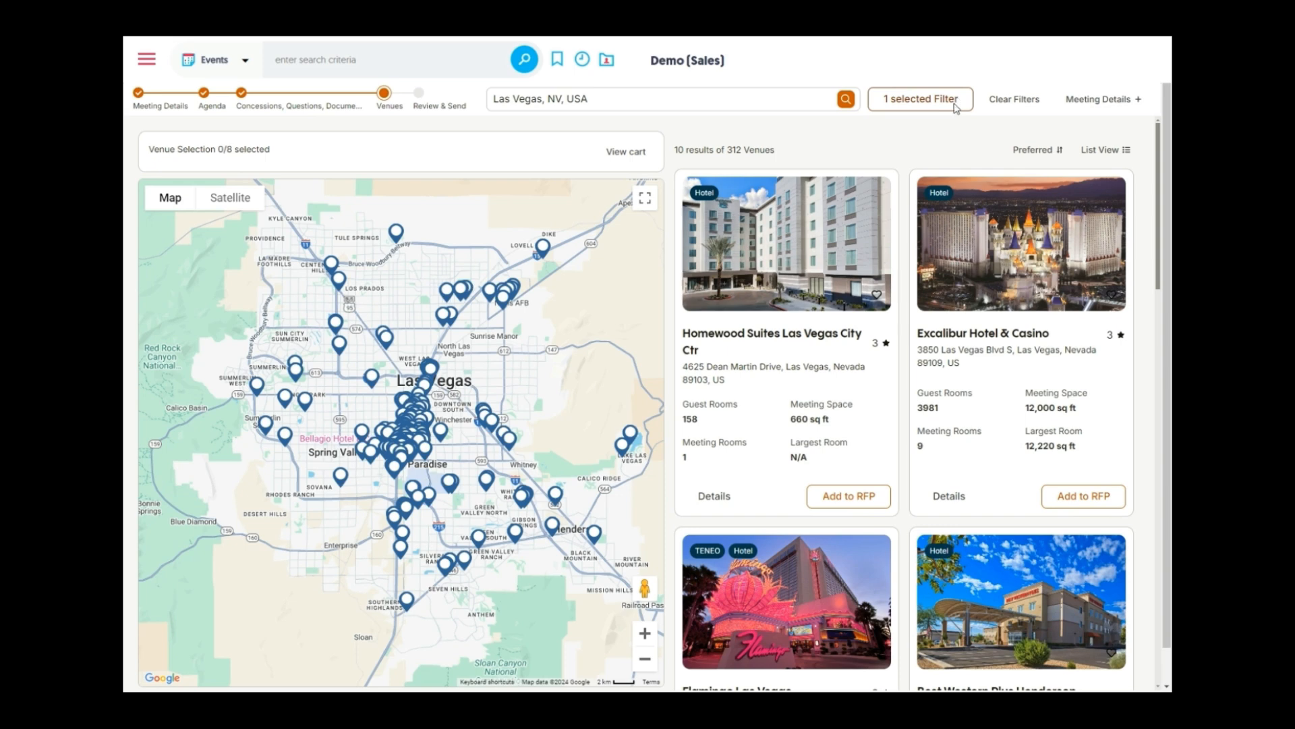
# Review the Advanced Filters behind '1 selected Filter' and apply them, bringing 5-star hotels like Waldorf Astoria first
pyautogui.click(954, 104)
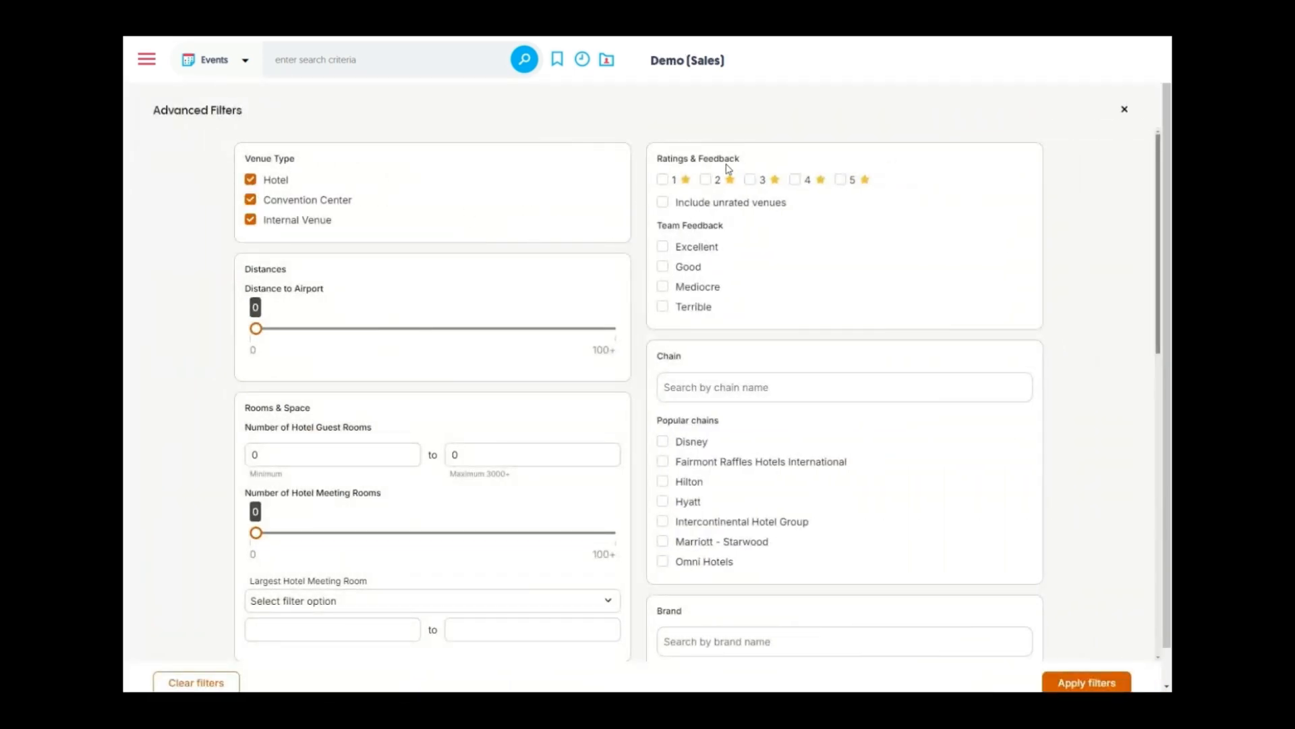
pyautogui.moveTo(734, 232); pyautogui.dragTo(659, 227)
pyautogui.click(747, 236)
pyautogui.scroll(-1, 645, 270)
pyautogui.scroll(-2, 646, 271)
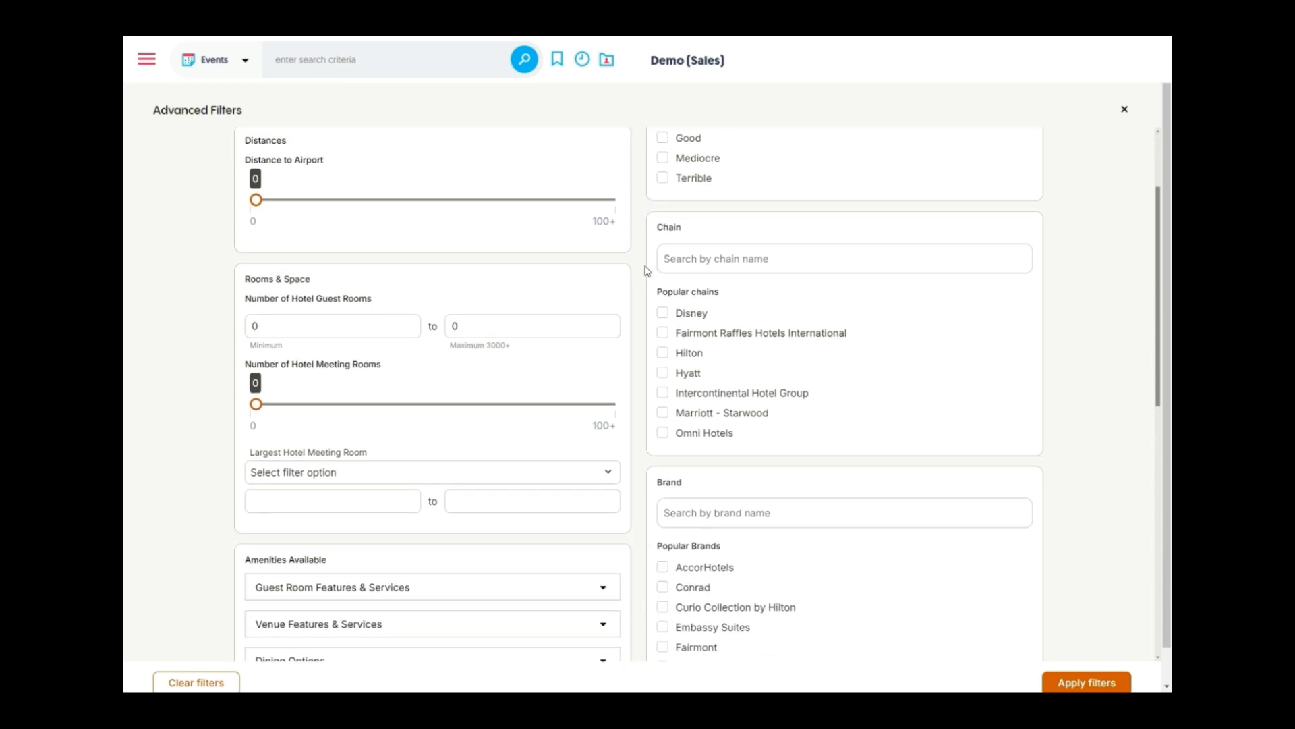
pyautogui.scroll(-4, 645, 270)
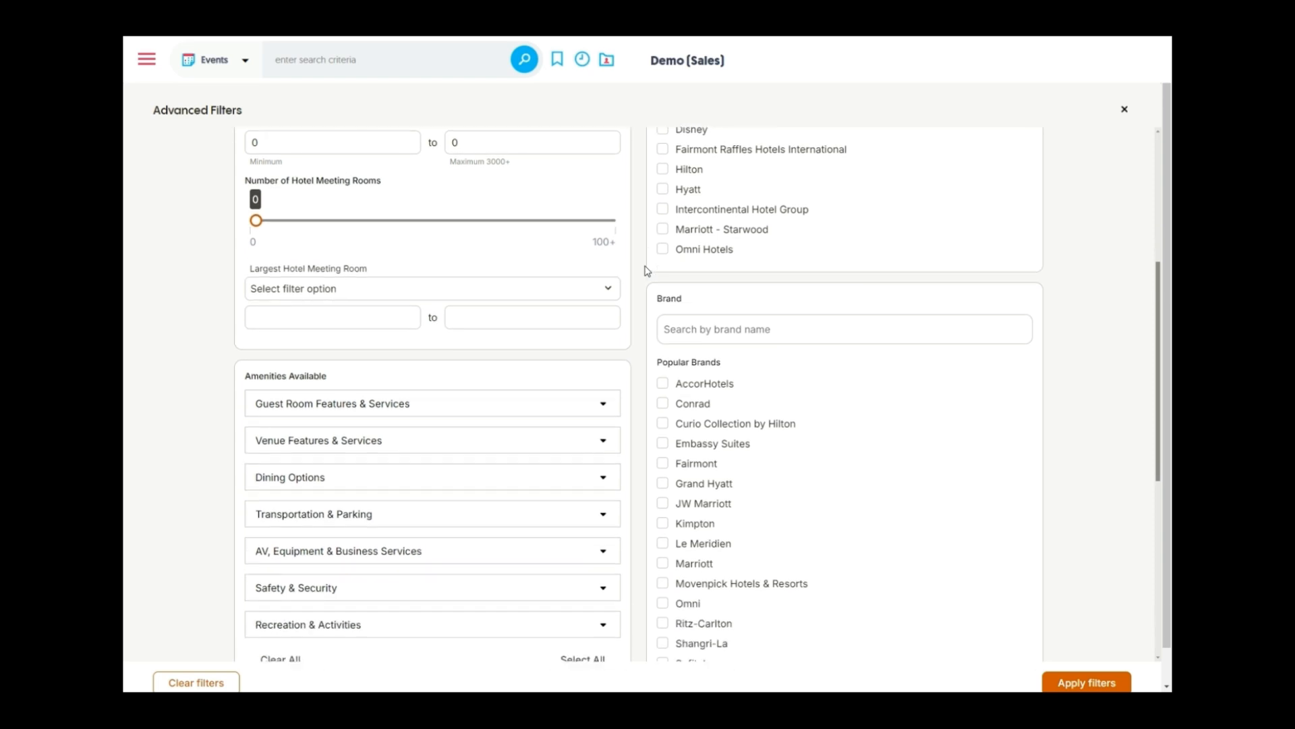
pyautogui.scroll(-4, 646, 271)
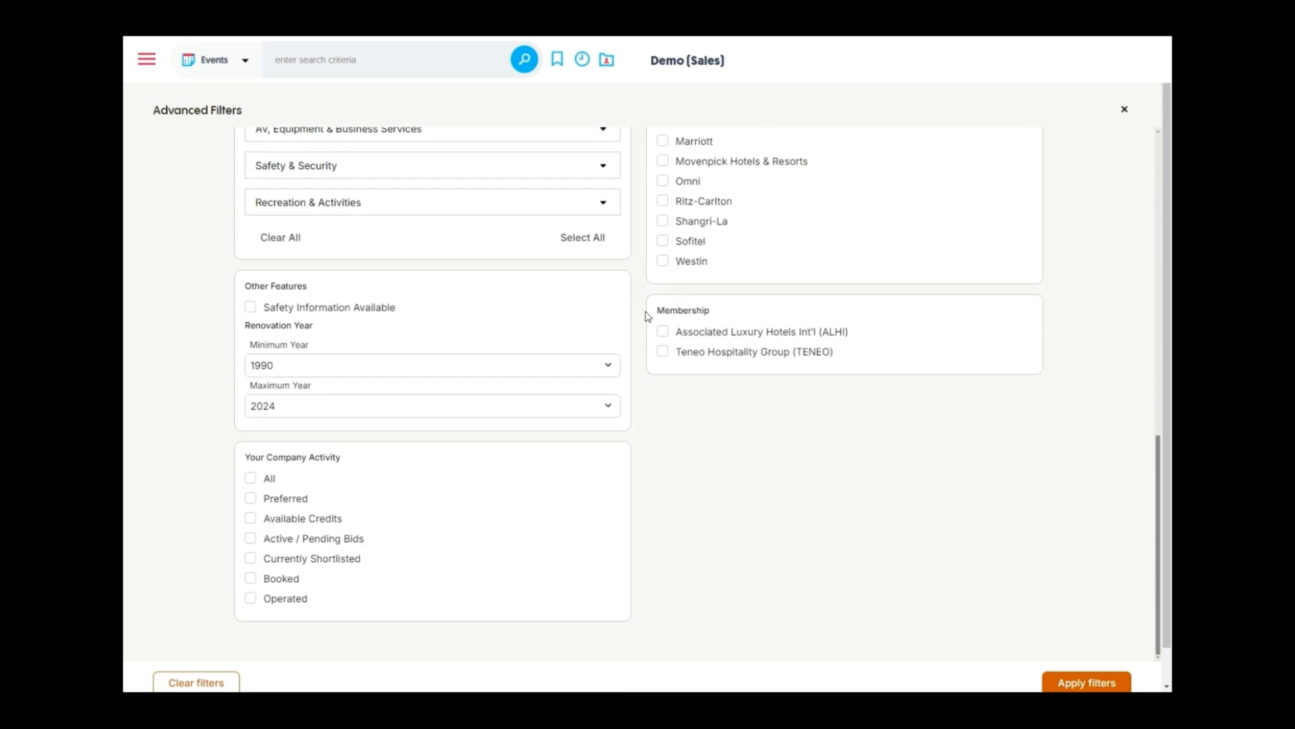
pyautogui.scroll(-1, 641, 324)
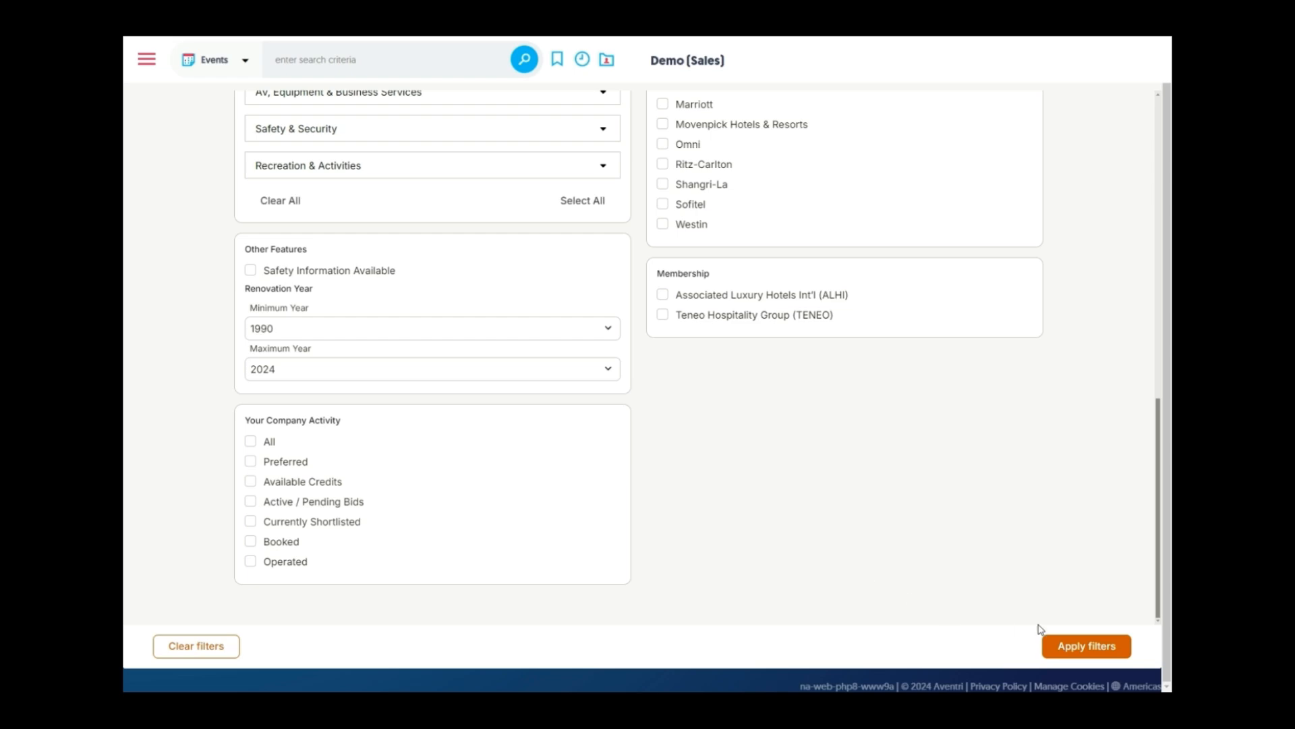
pyautogui.click(1077, 649)
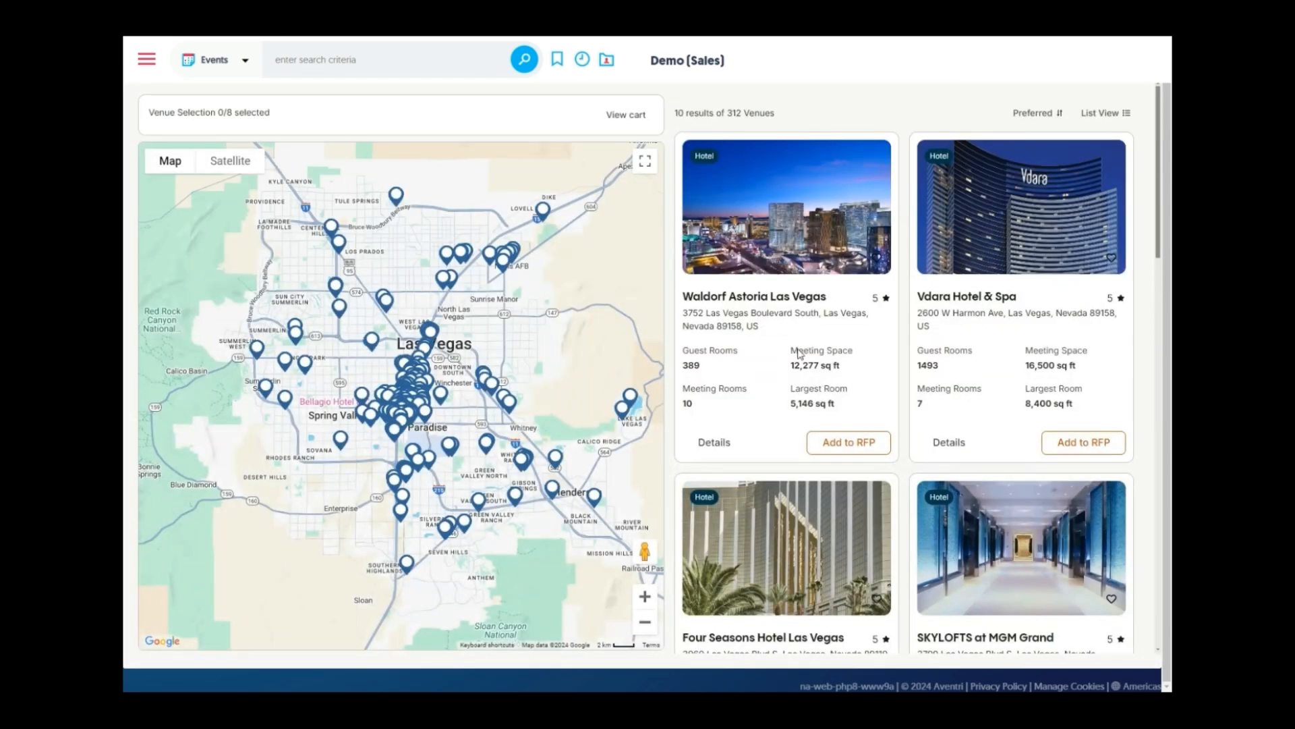
# Add the Waldorf Astoria, Vdara, SKYLOFTS and Wynn Las Vegas cards to the RFP, reaching 4/8 selected
pyautogui.click(829, 445)
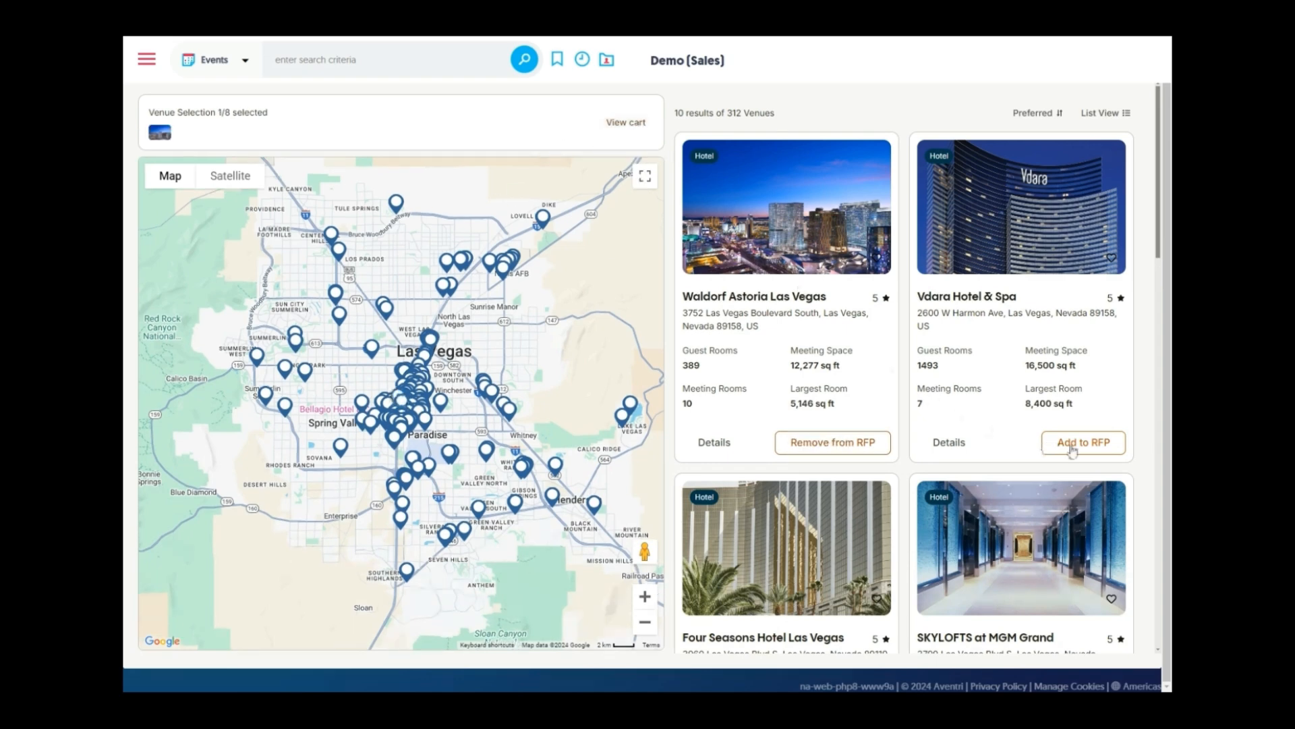
pyautogui.click(1047, 443)
pyautogui.scroll(-2, 898, 405)
pyautogui.scroll(-4, 879, 399)
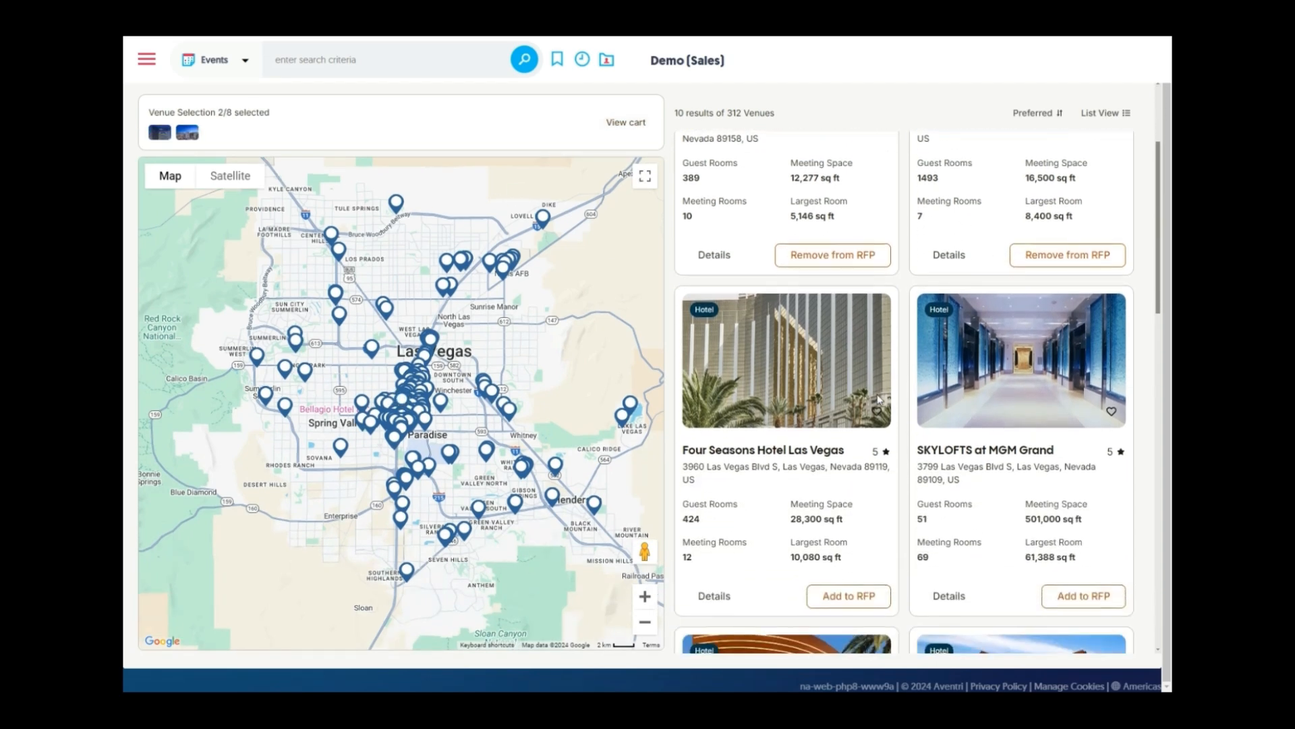
pyautogui.click(1084, 470)
pyautogui.scroll(-3, 1079, 472)
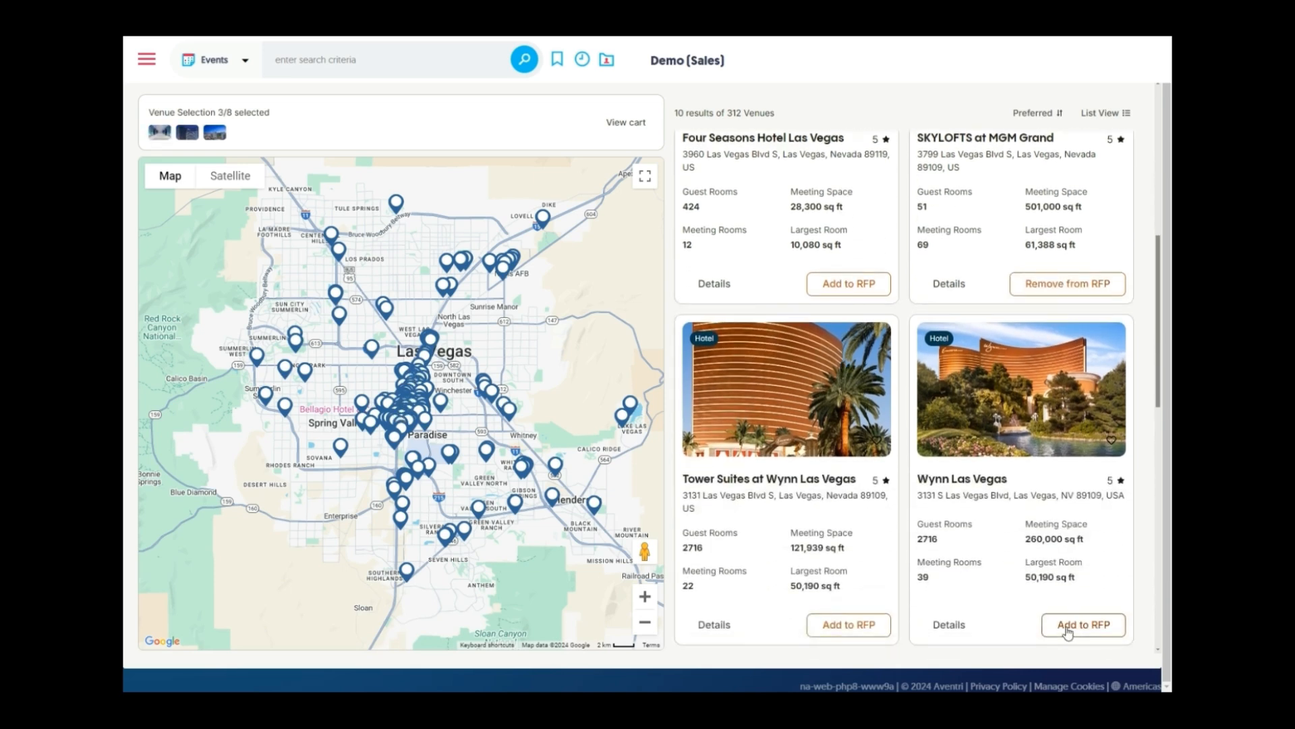
pyautogui.click(1065, 627)
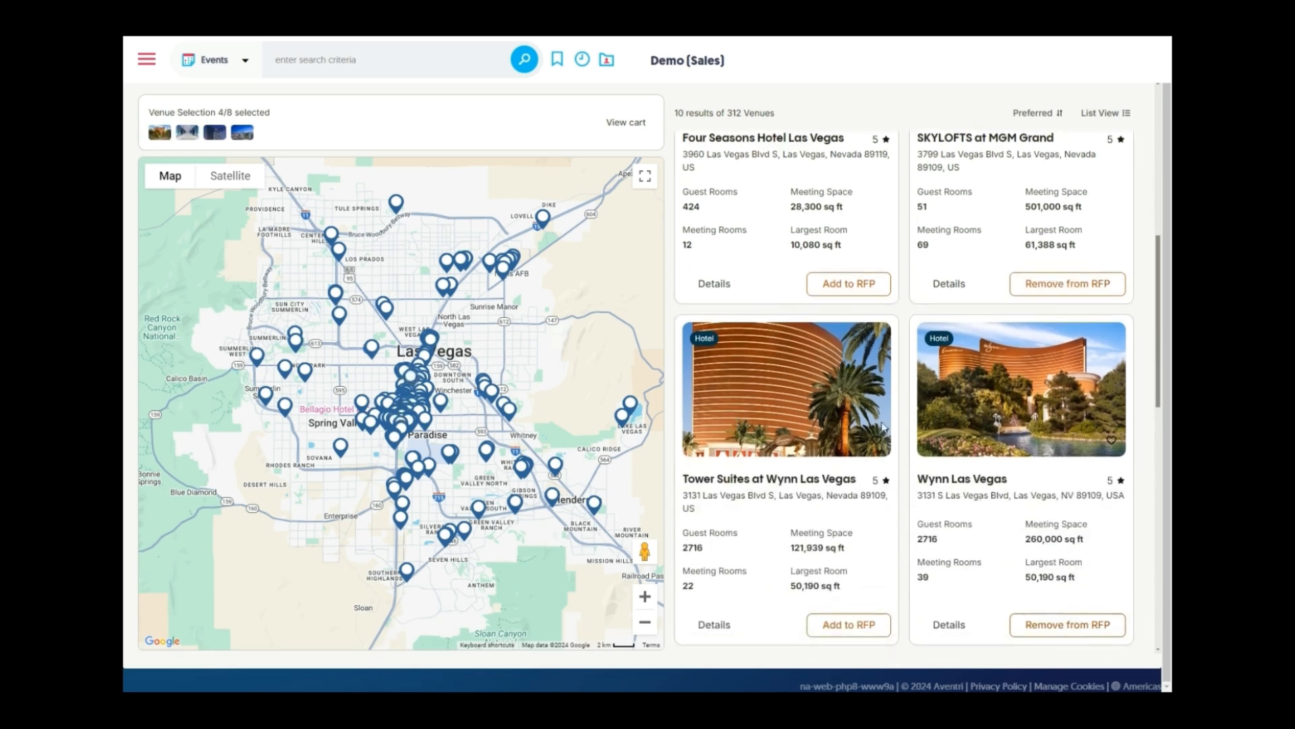
pyautogui.scroll(7, 883, 426)
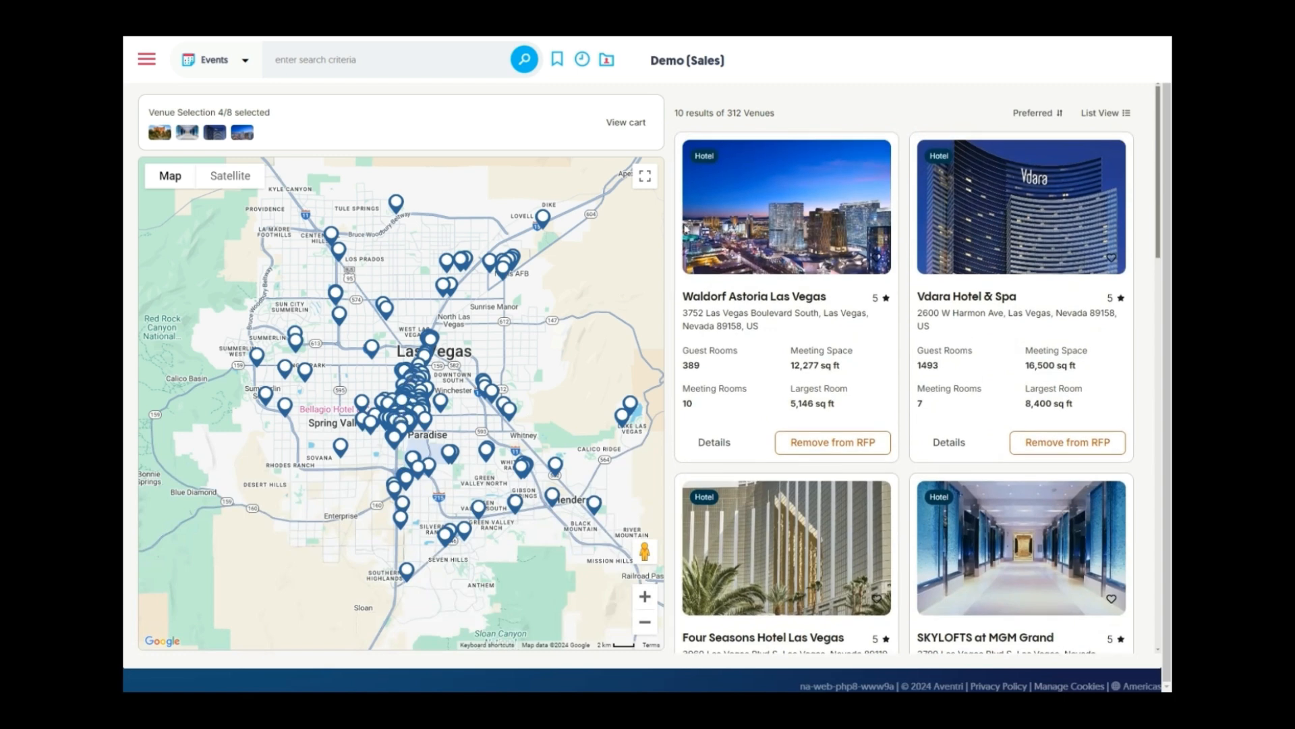
pyautogui.scroll(1, 685, 229)
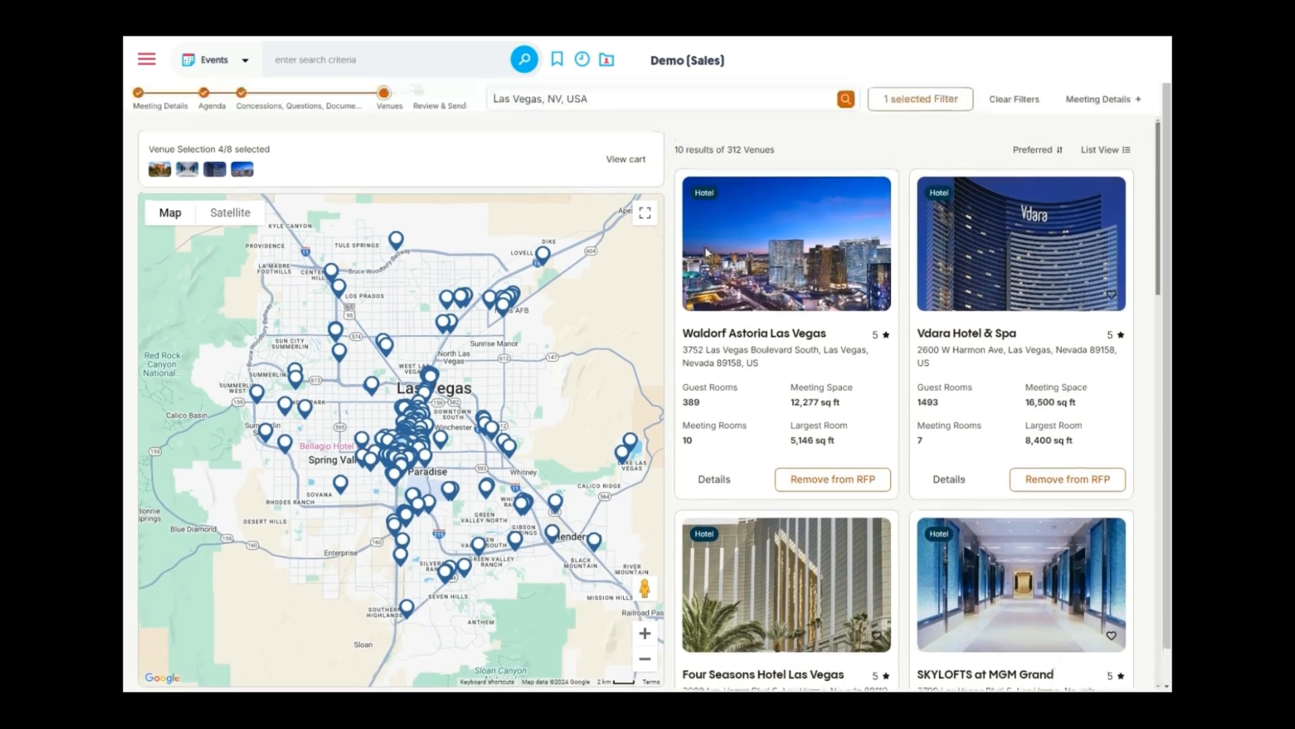
# Compare the four cart venues side by side, then return to the venue list and continue to Review and Send
pyautogui.click(616, 164)
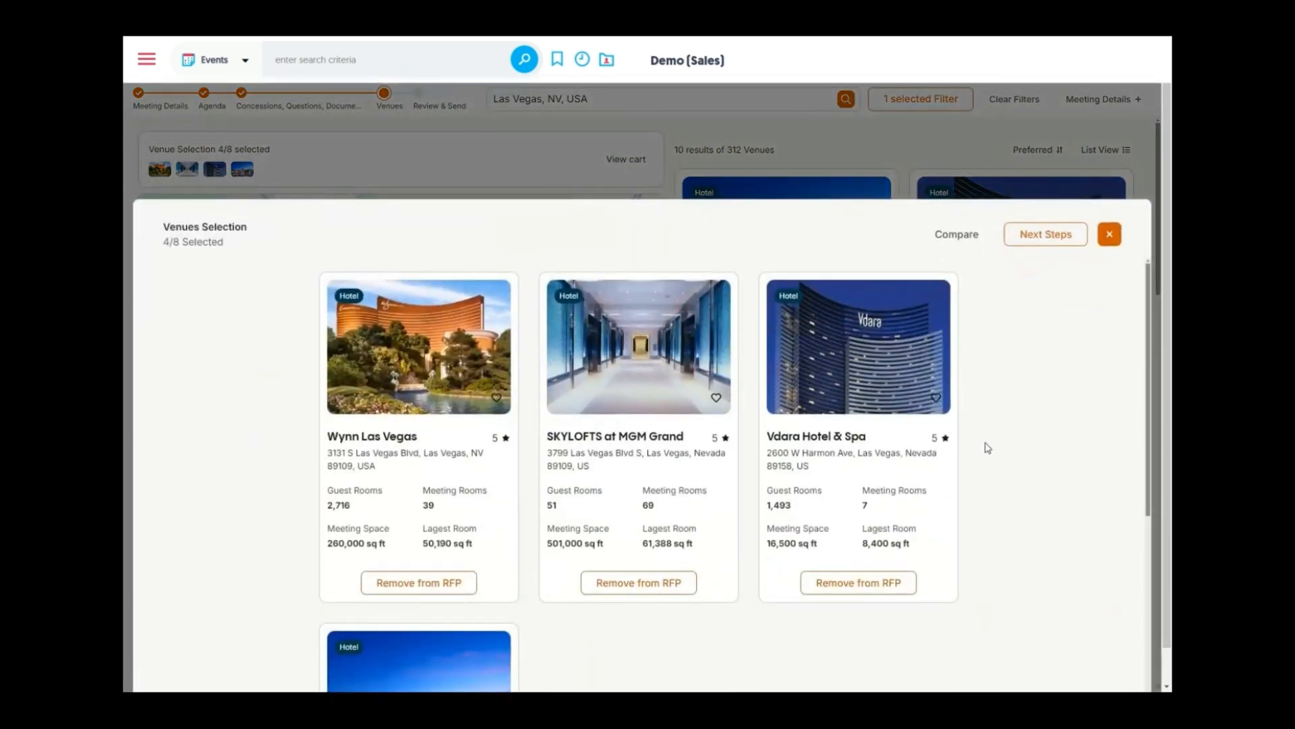
pyautogui.scroll(-4, 992, 447)
pyautogui.scroll(5, 1010, 445)
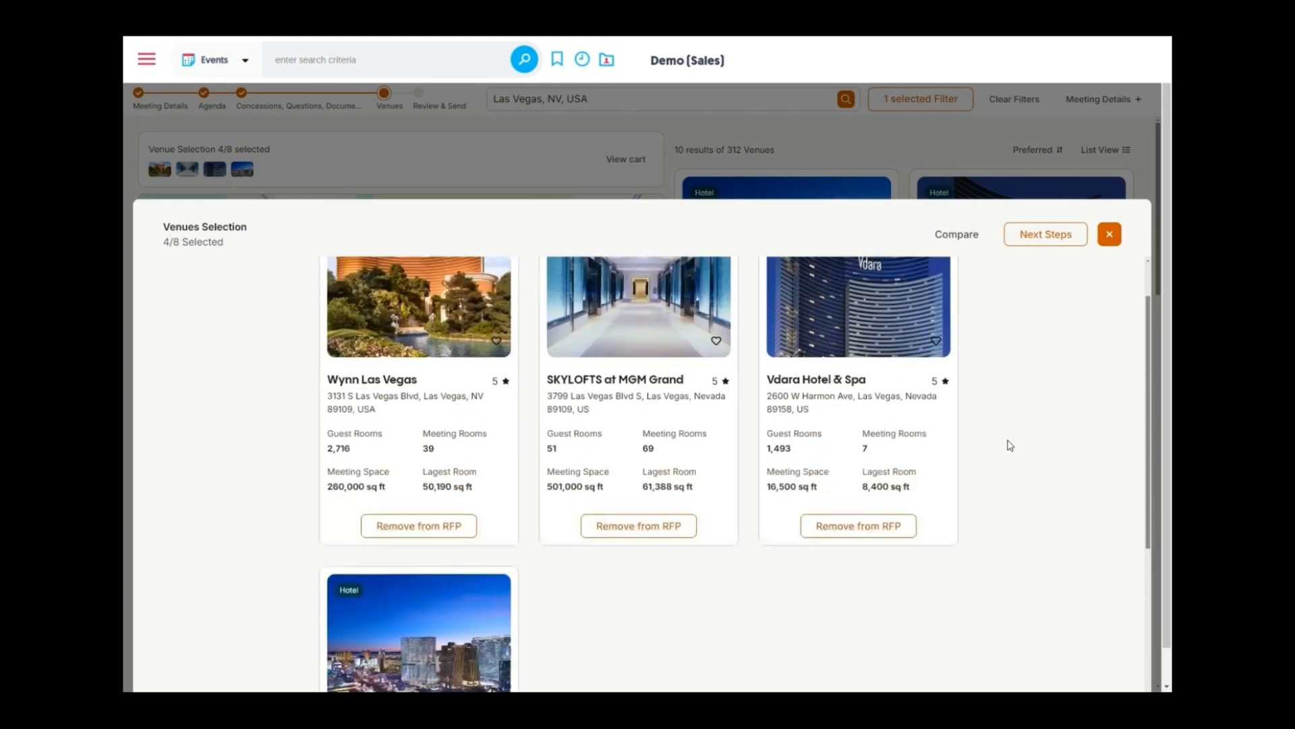
pyautogui.click(949, 237)
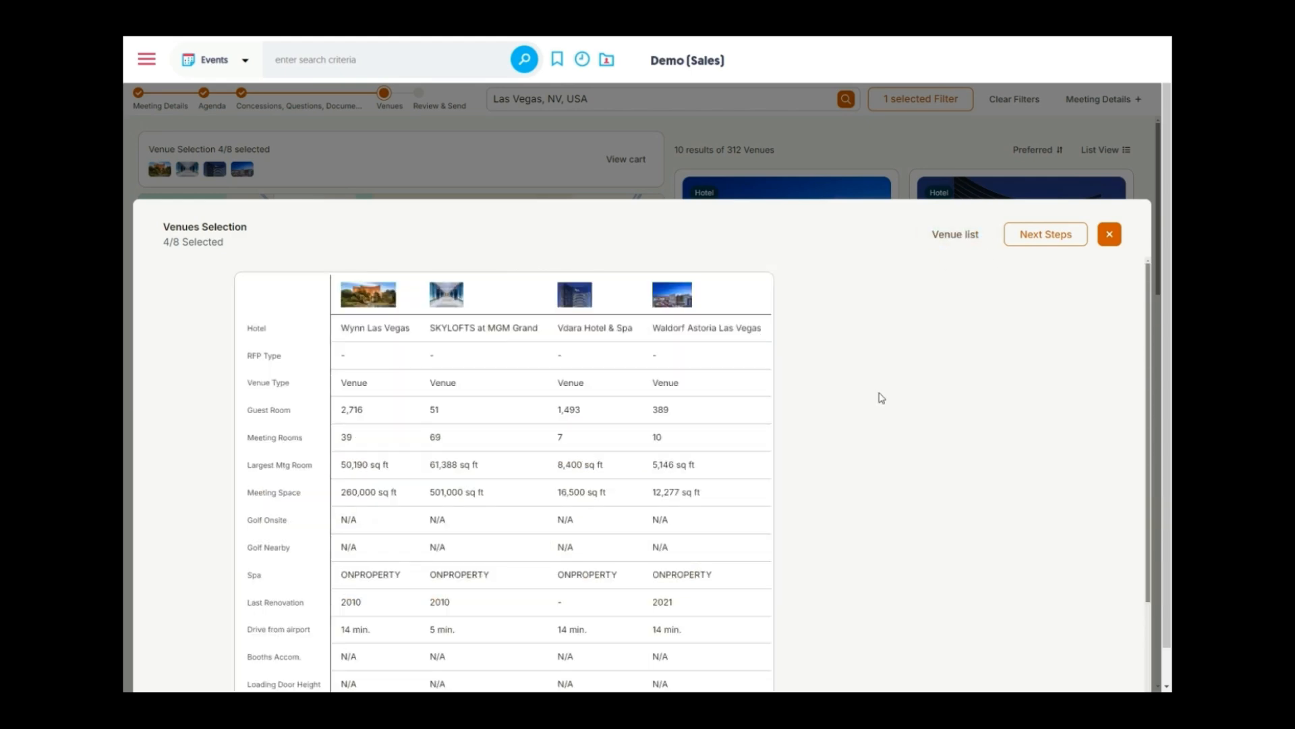
pyautogui.scroll(-3, 880, 397)
pyautogui.scroll(4, 879, 396)
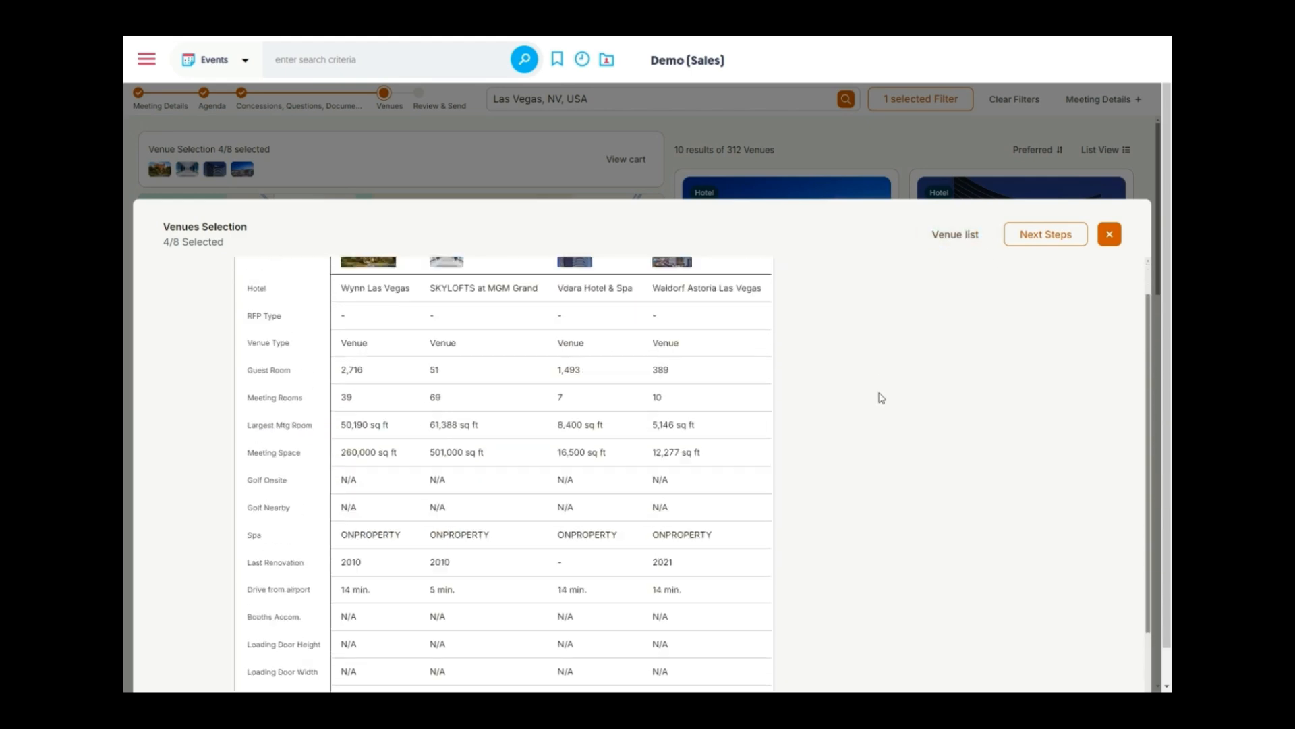
pyautogui.click(955, 234)
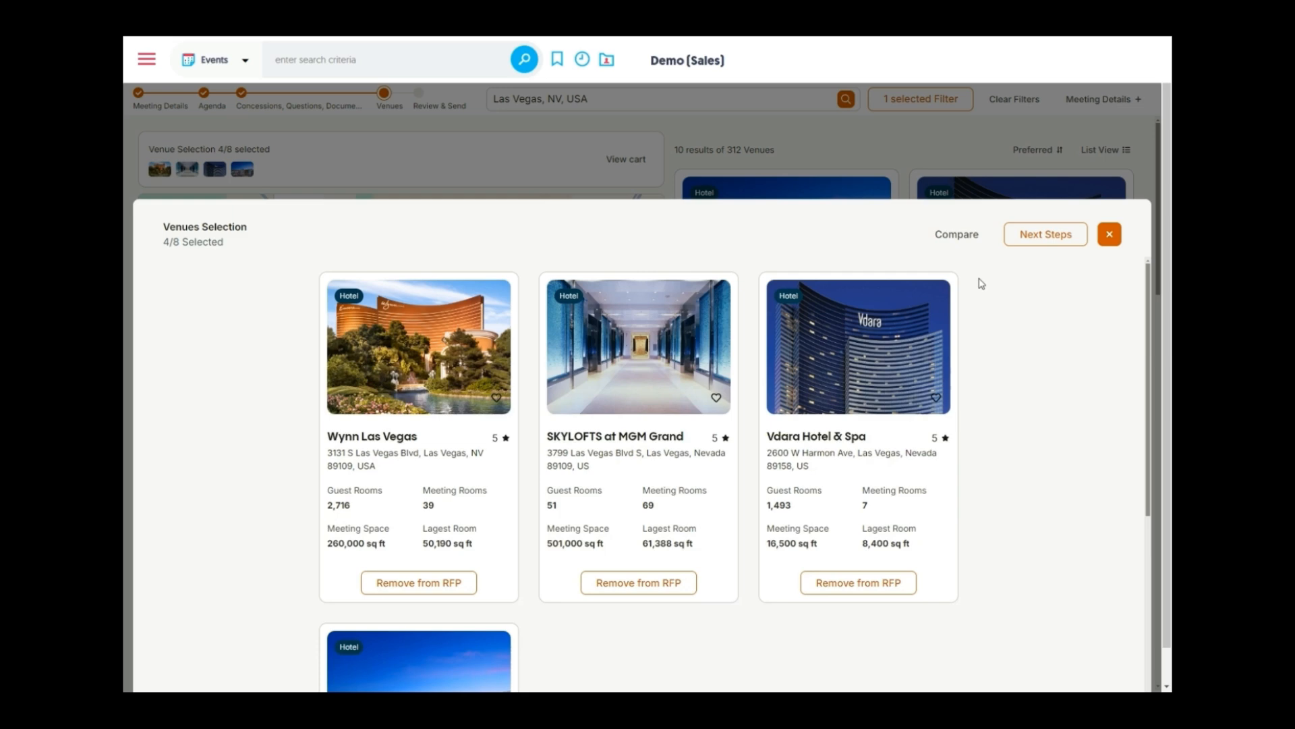
pyautogui.click(1045, 235)
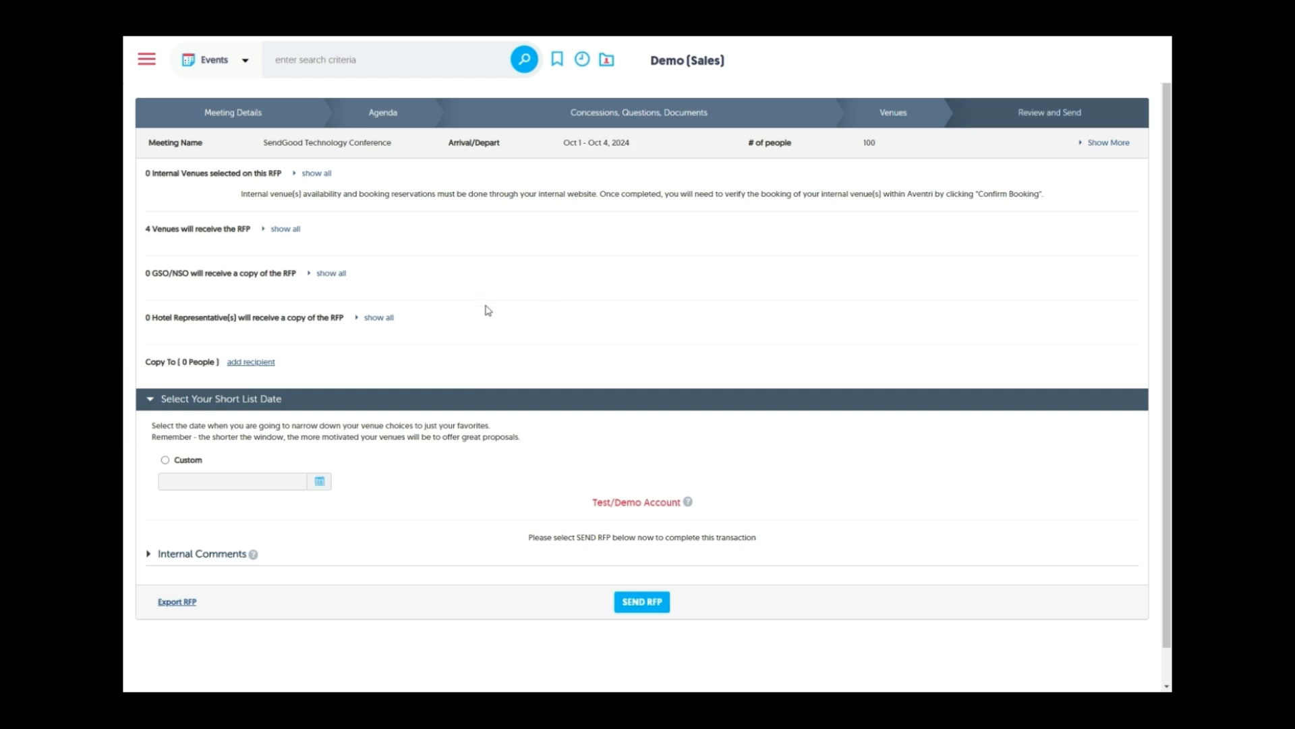
# Check the GSO/NSO and hotel rep copy lists, set short list date 09/30/2024, and send the RFP
pyautogui.click(341, 276)
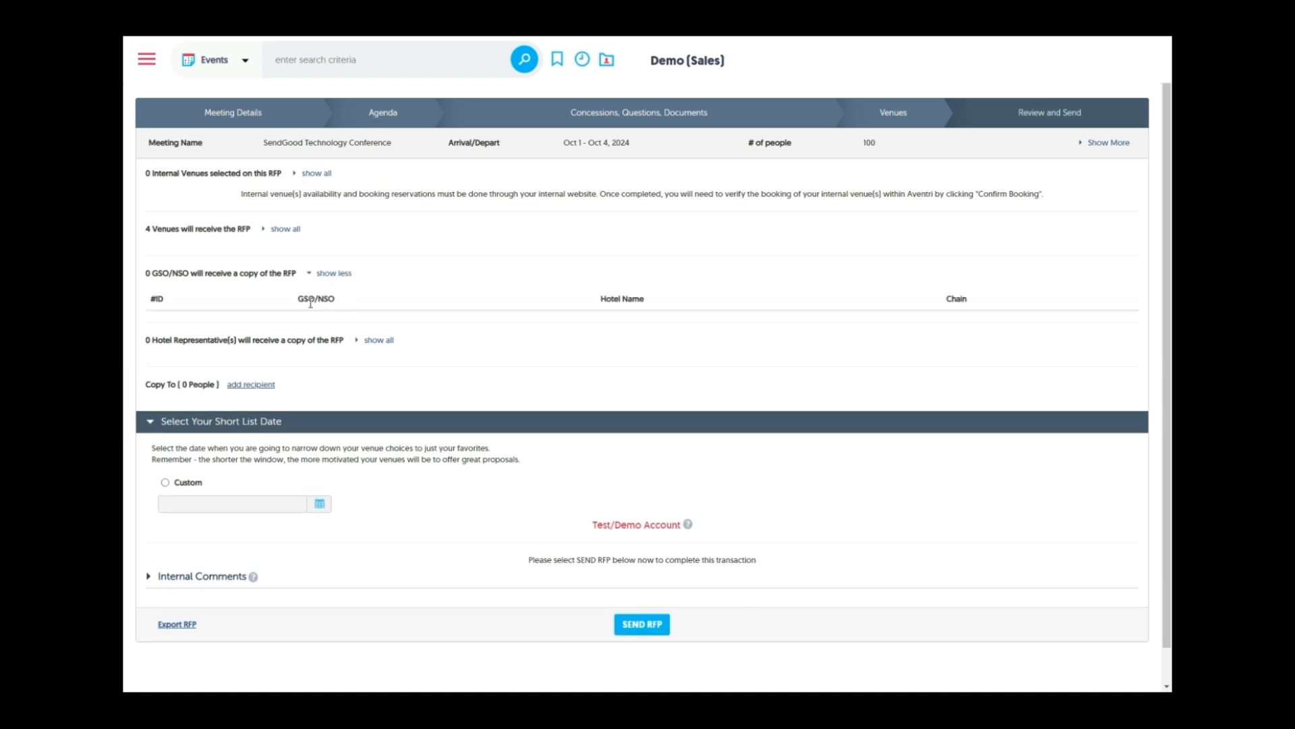
pyautogui.click(369, 343)
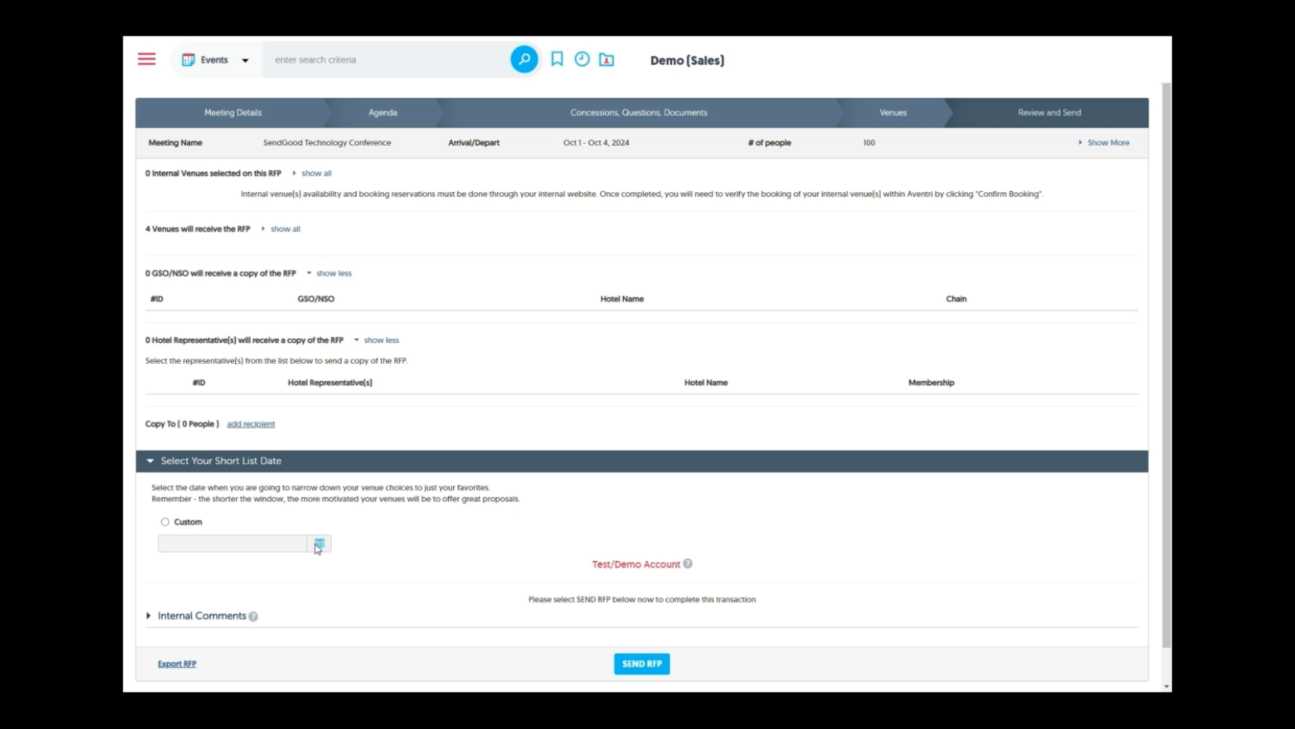
pyautogui.click(166, 522)
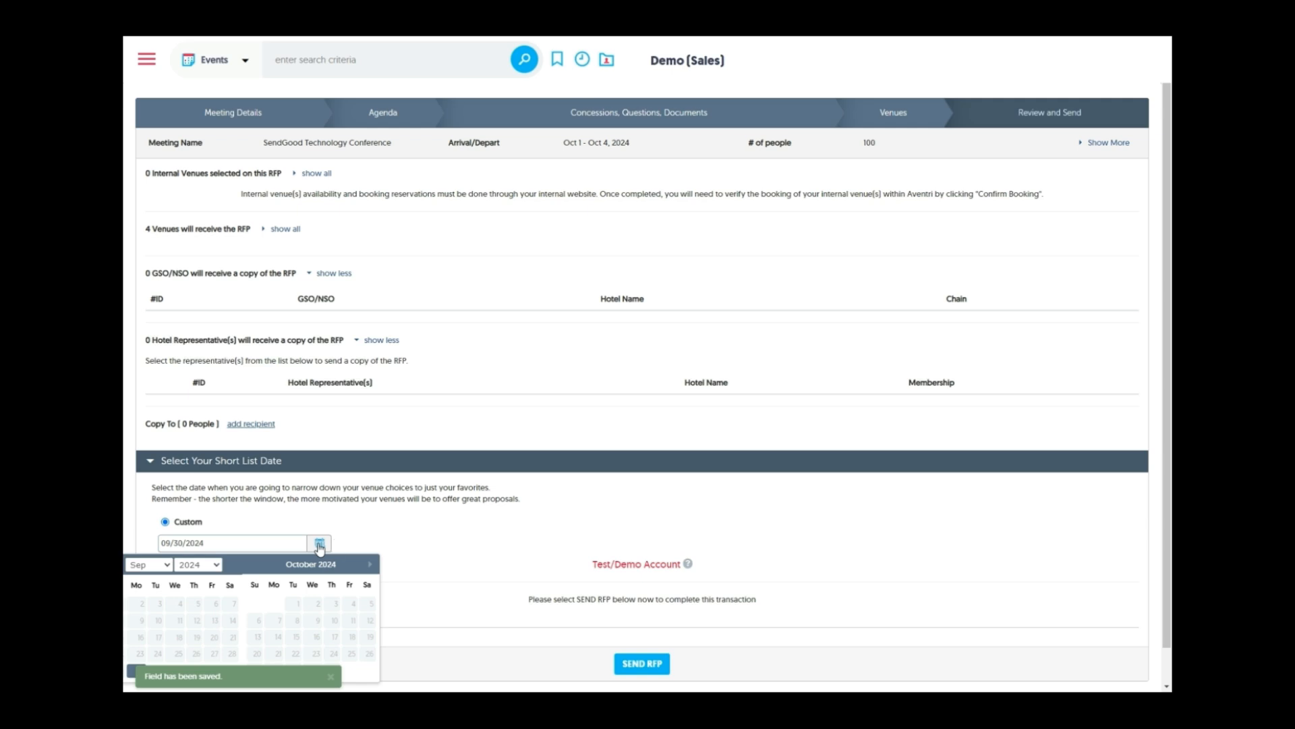
pyautogui.click(386, 540)
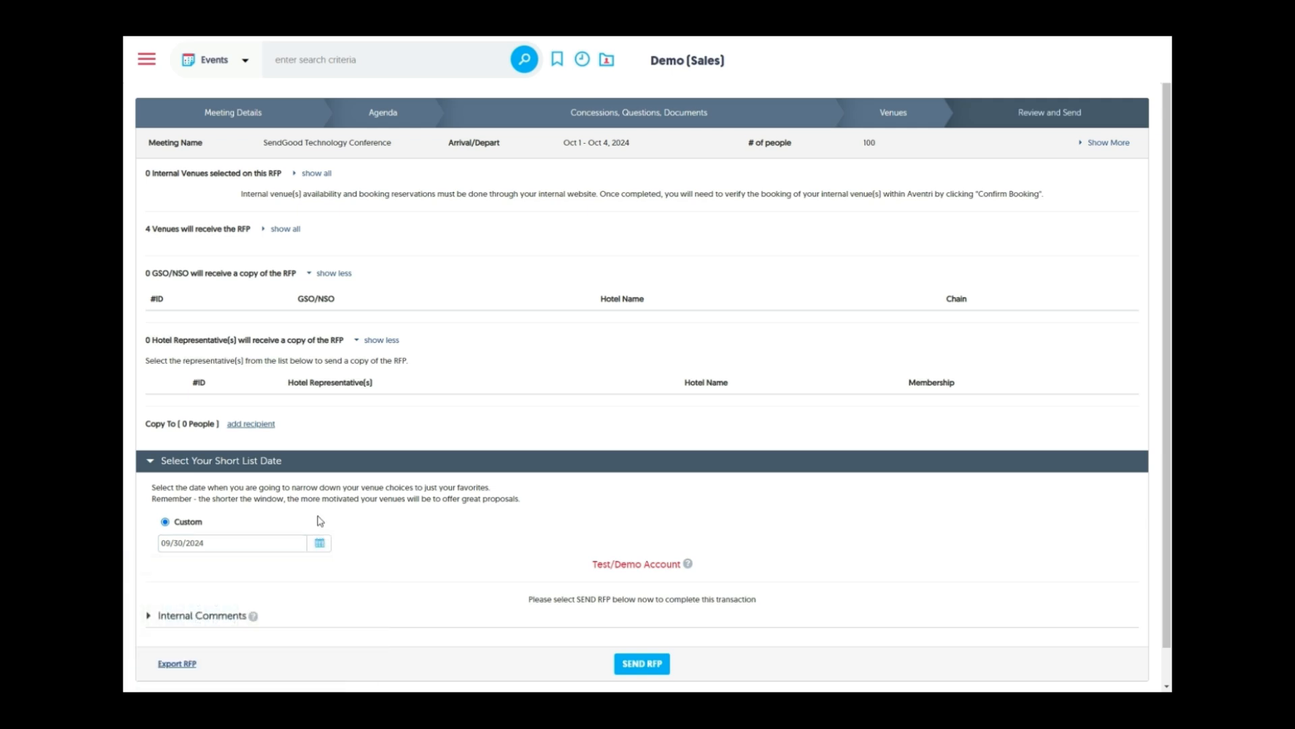
pyautogui.click(642, 664)
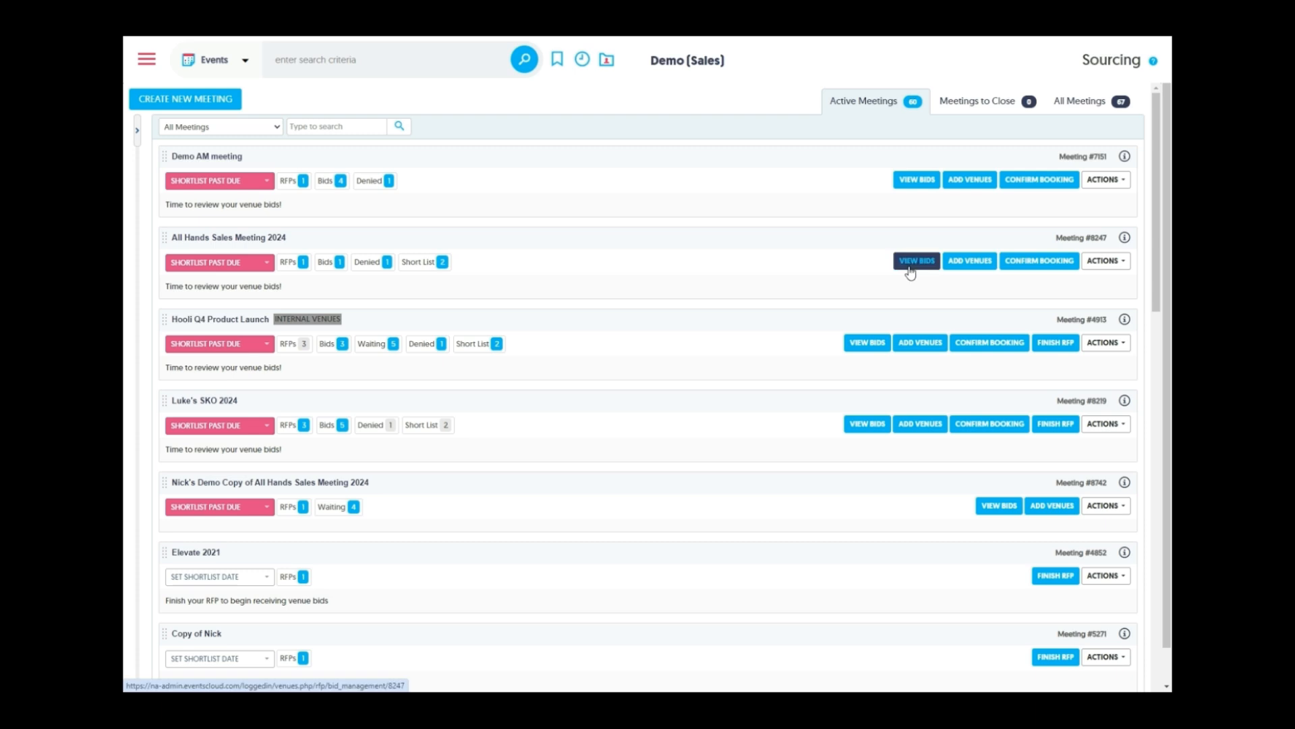
# Open the Hooli Q4 Product Launch bid summary and check the Sunshine County venue options
pyautogui.click(870, 345)
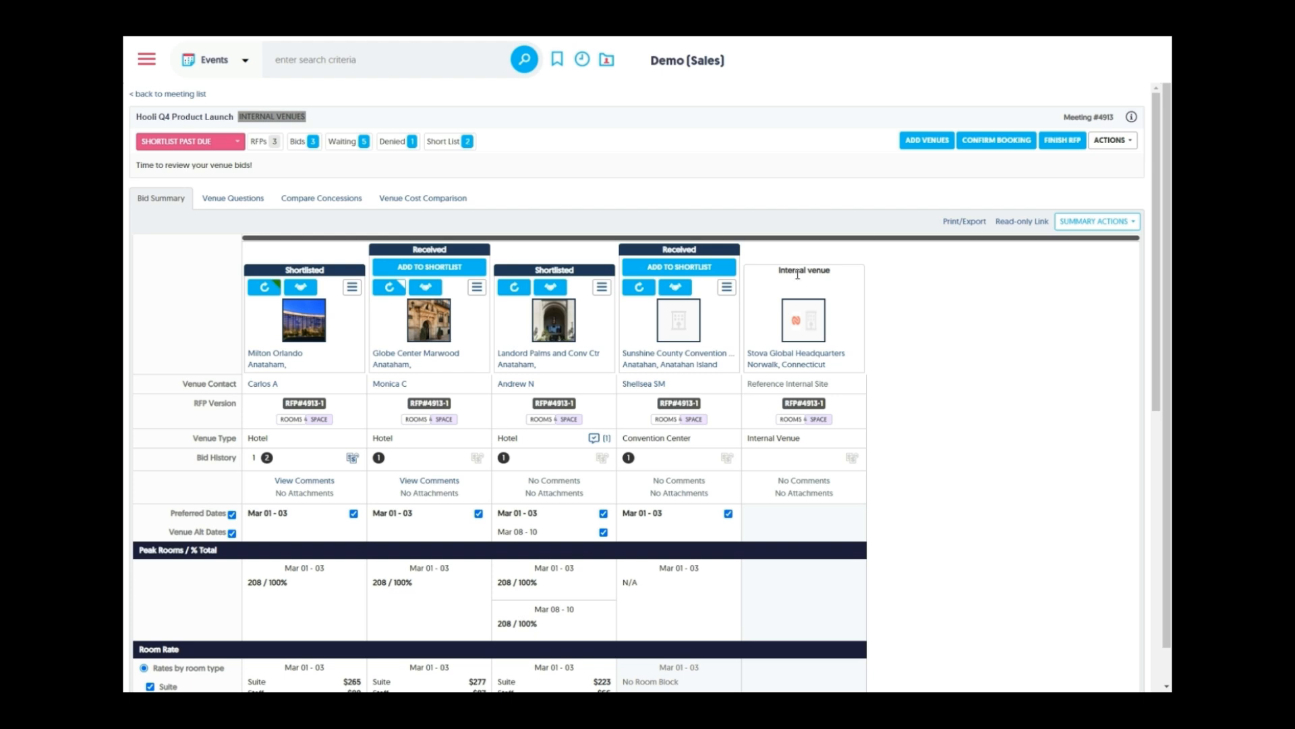
pyautogui.click(726, 289)
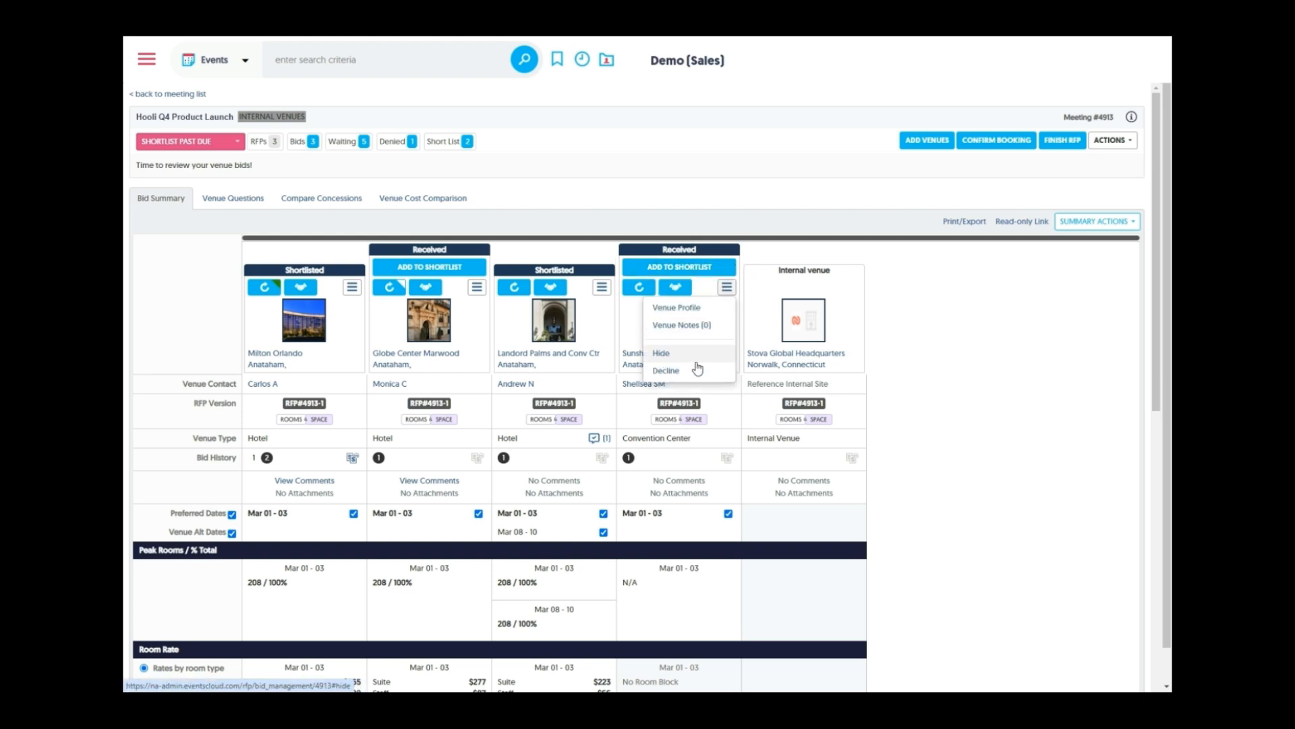
pyautogui.click(917, 314)
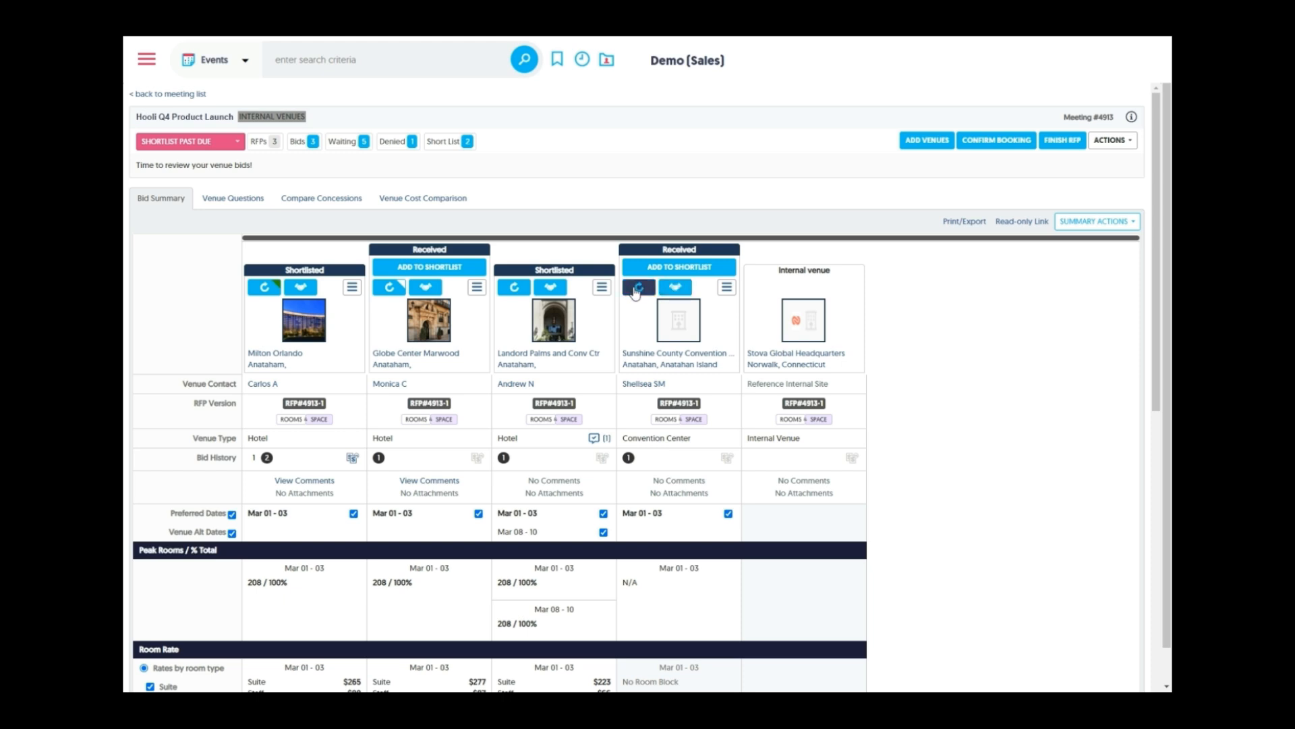
pyautogui.click(637, 291)
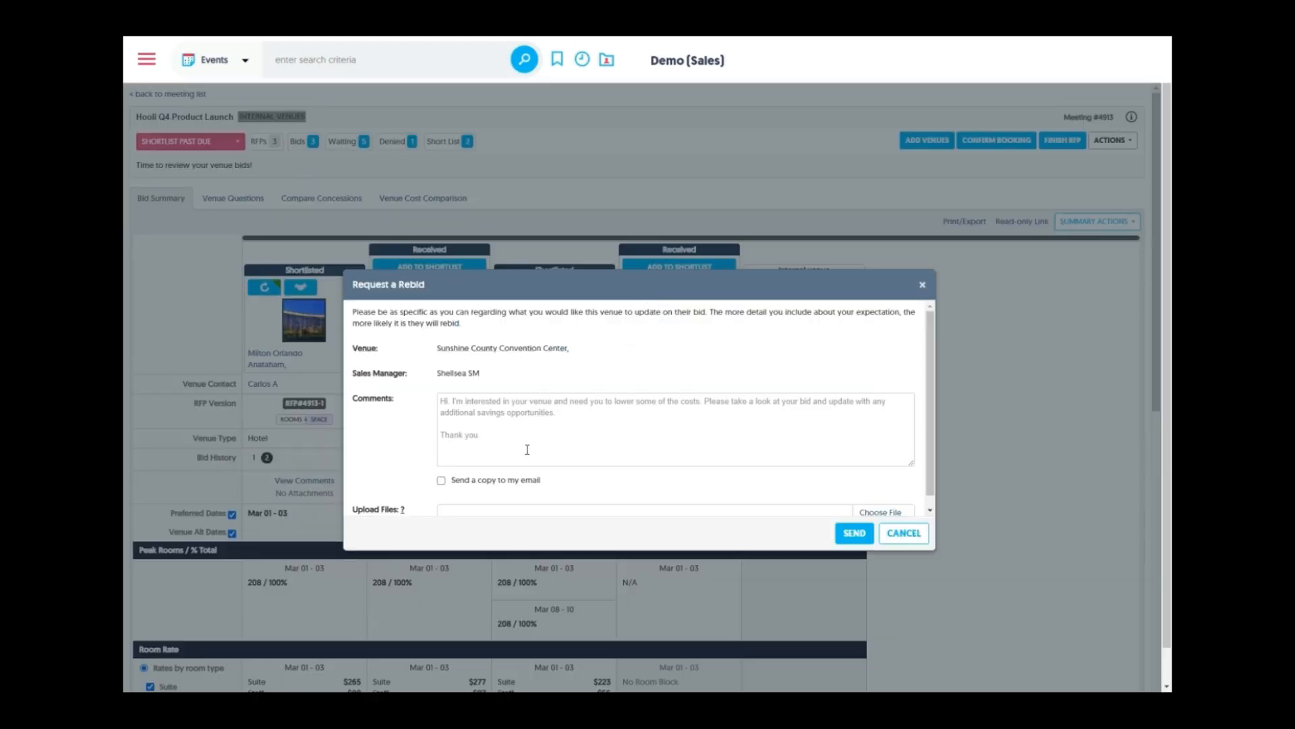
pyautogui.scroll(-1, 563, 412)
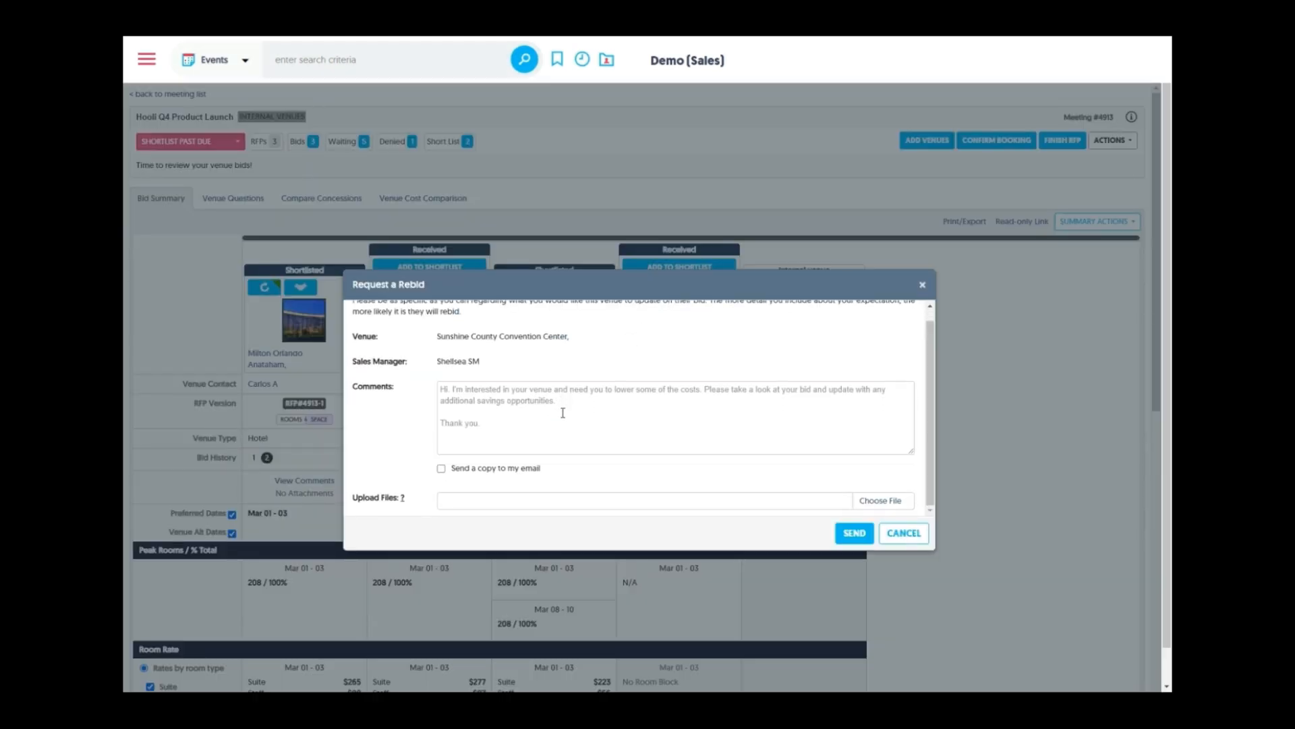
pyautogui.click(923, 286)
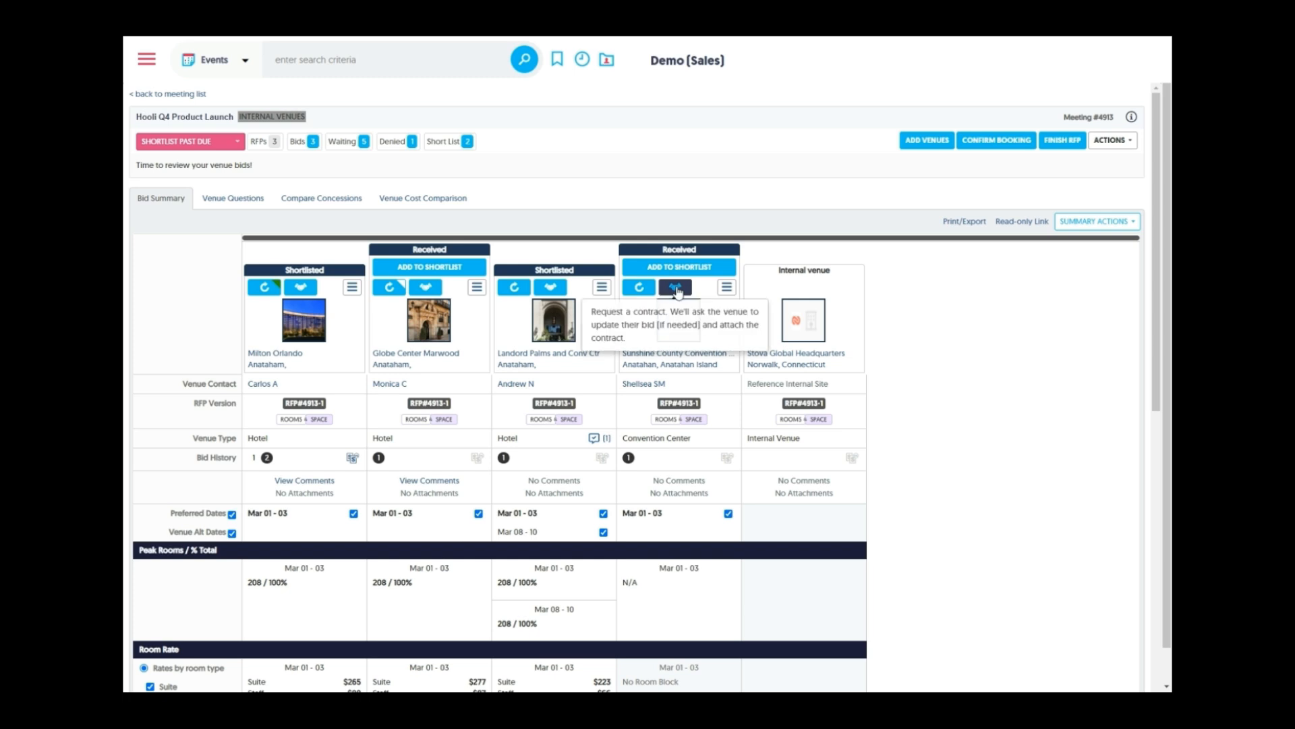
pyautogui.click(354, 461)
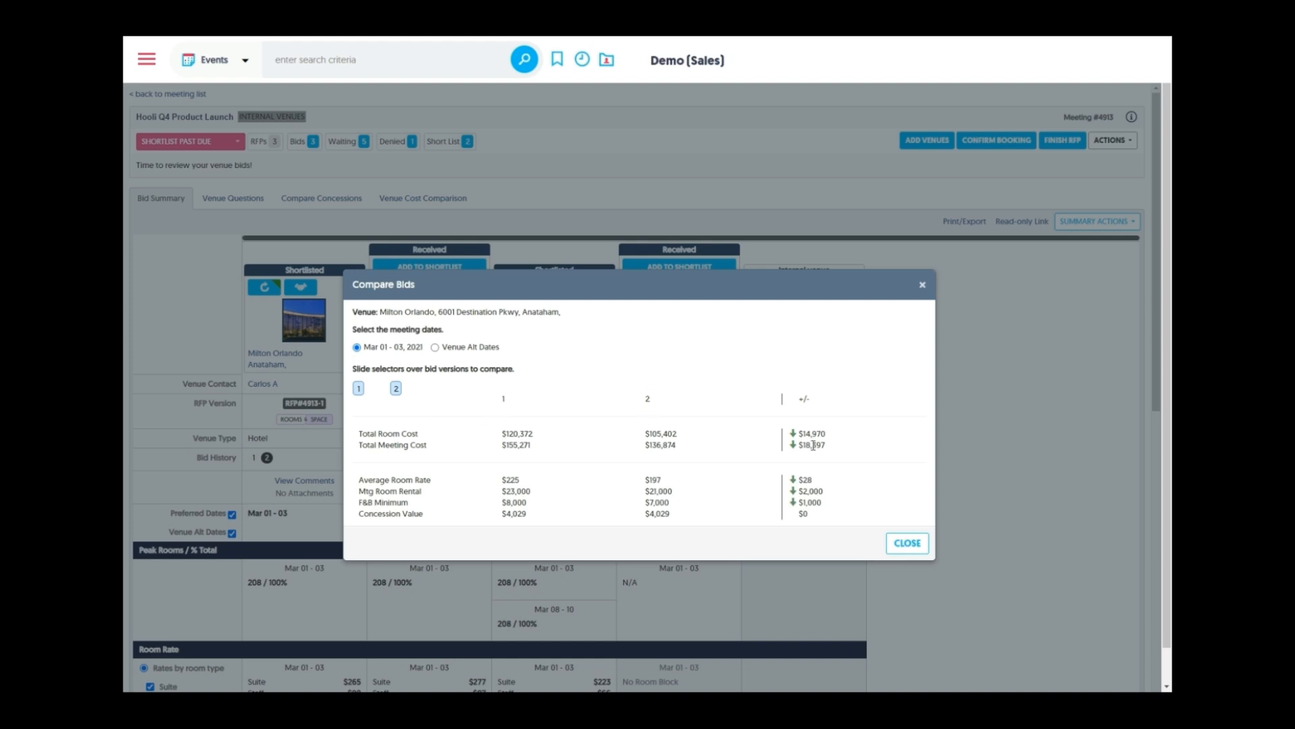
pyautogui.click(908, 543)
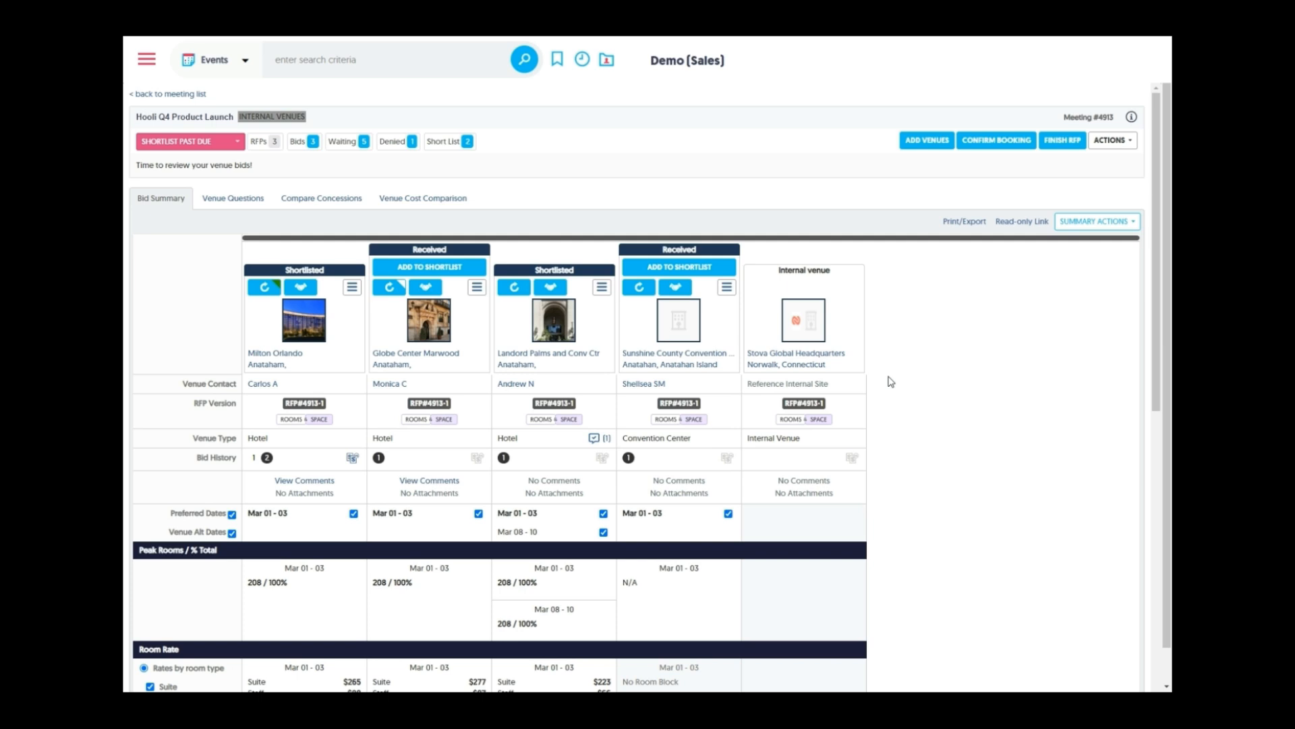
pyautogui.scroll(-4, 890, 382)
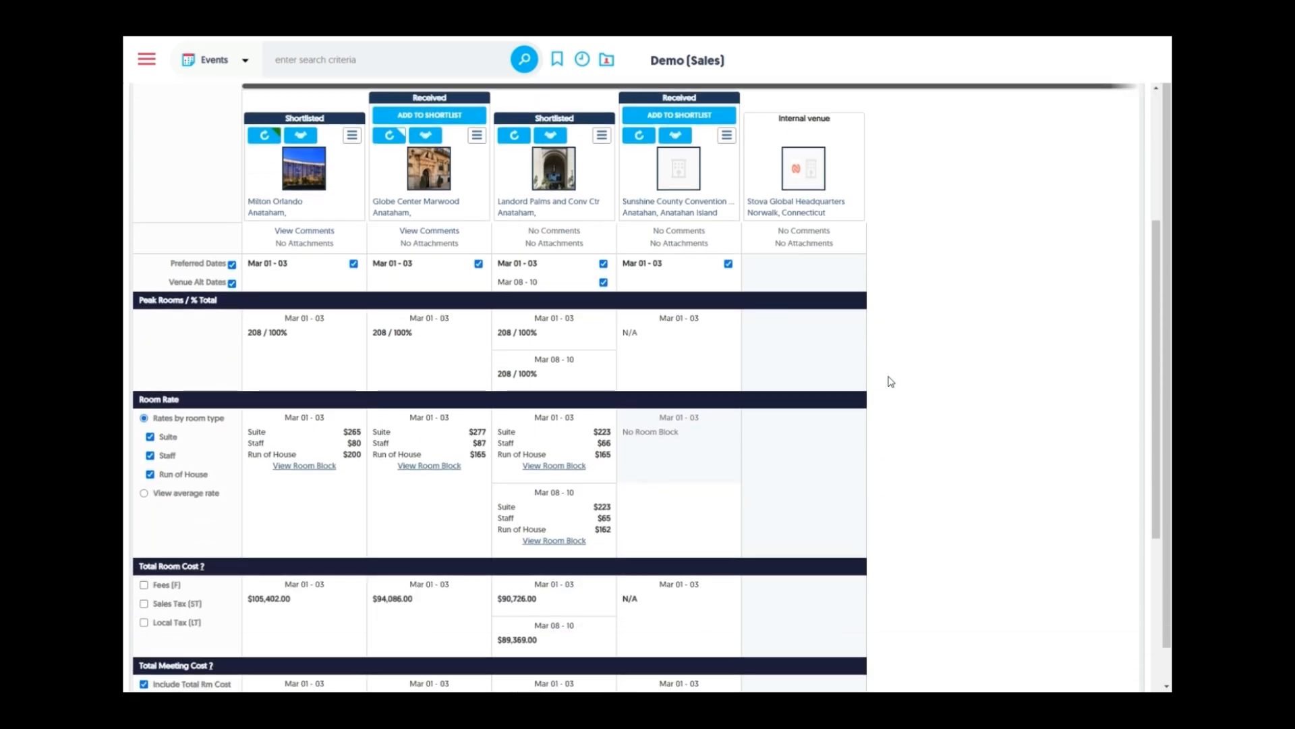
pyautogui.scroll(-1, 890, 382)
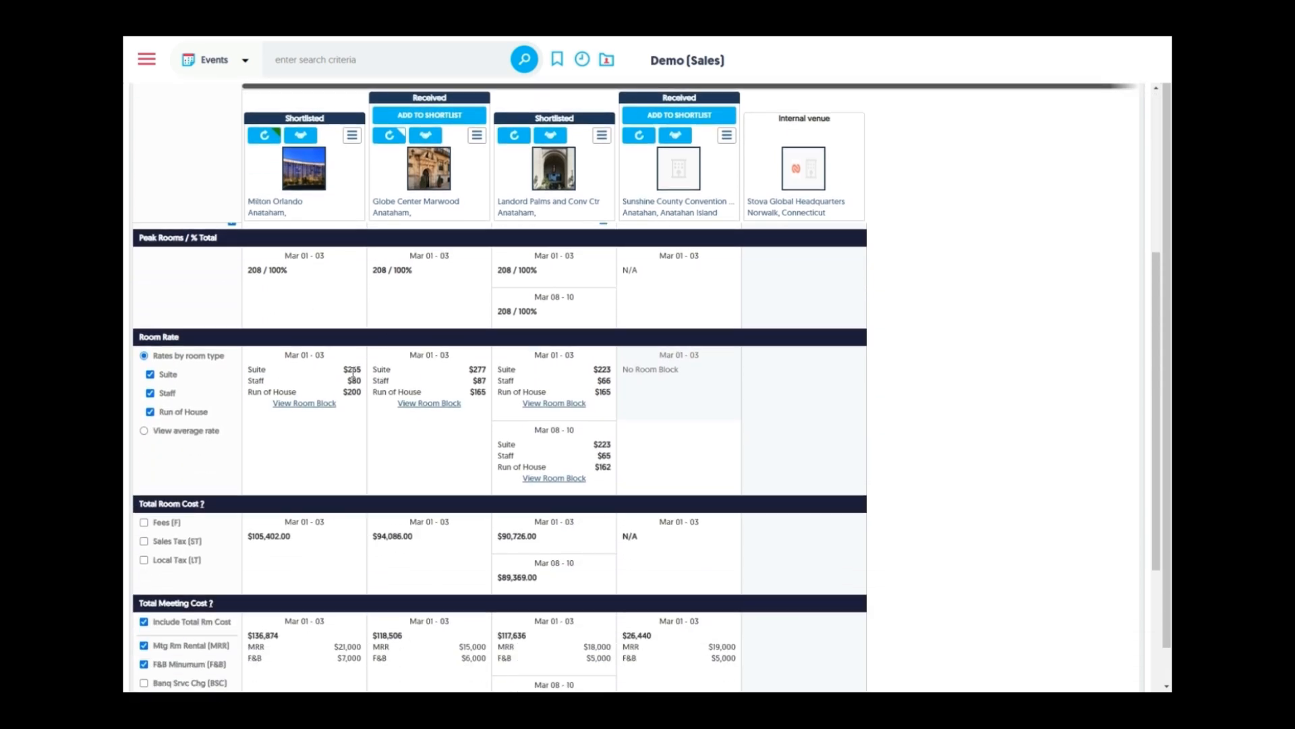
pyautogui.scroll(-4, 361, 463)
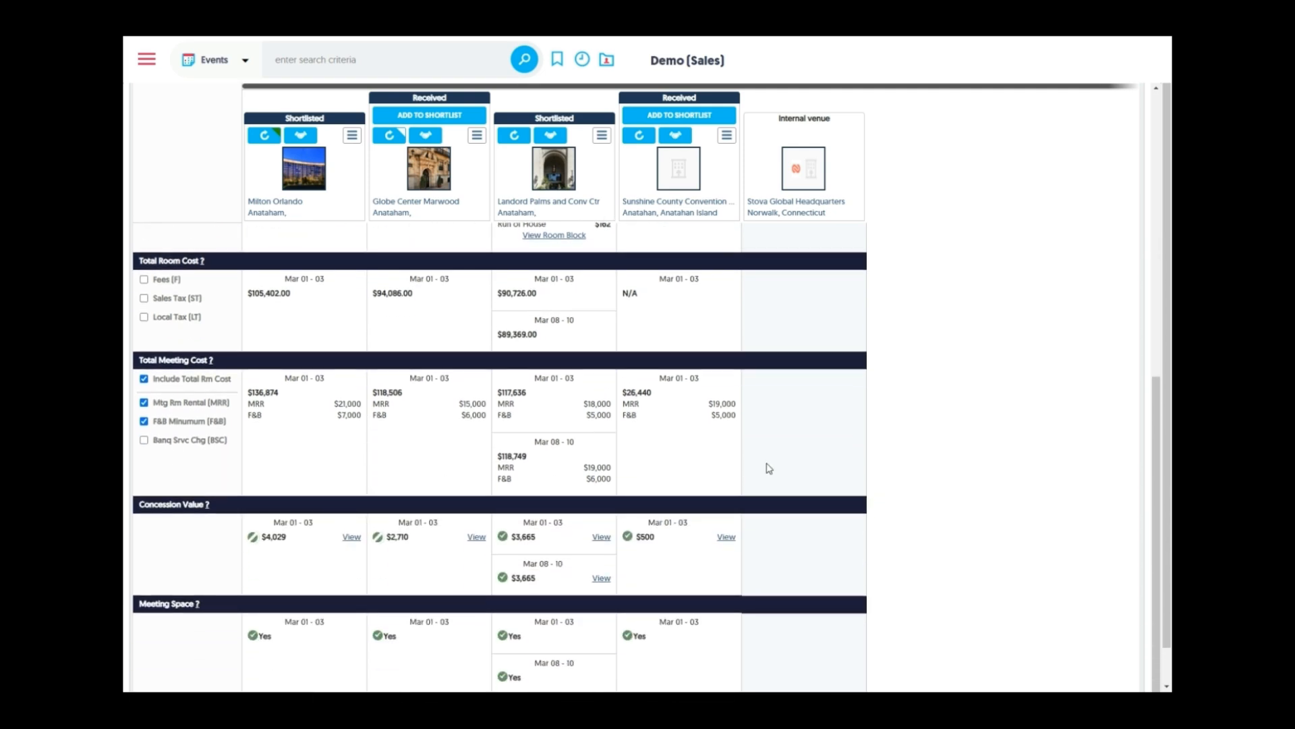
pyautogui.scroll(-1, 871, 473)
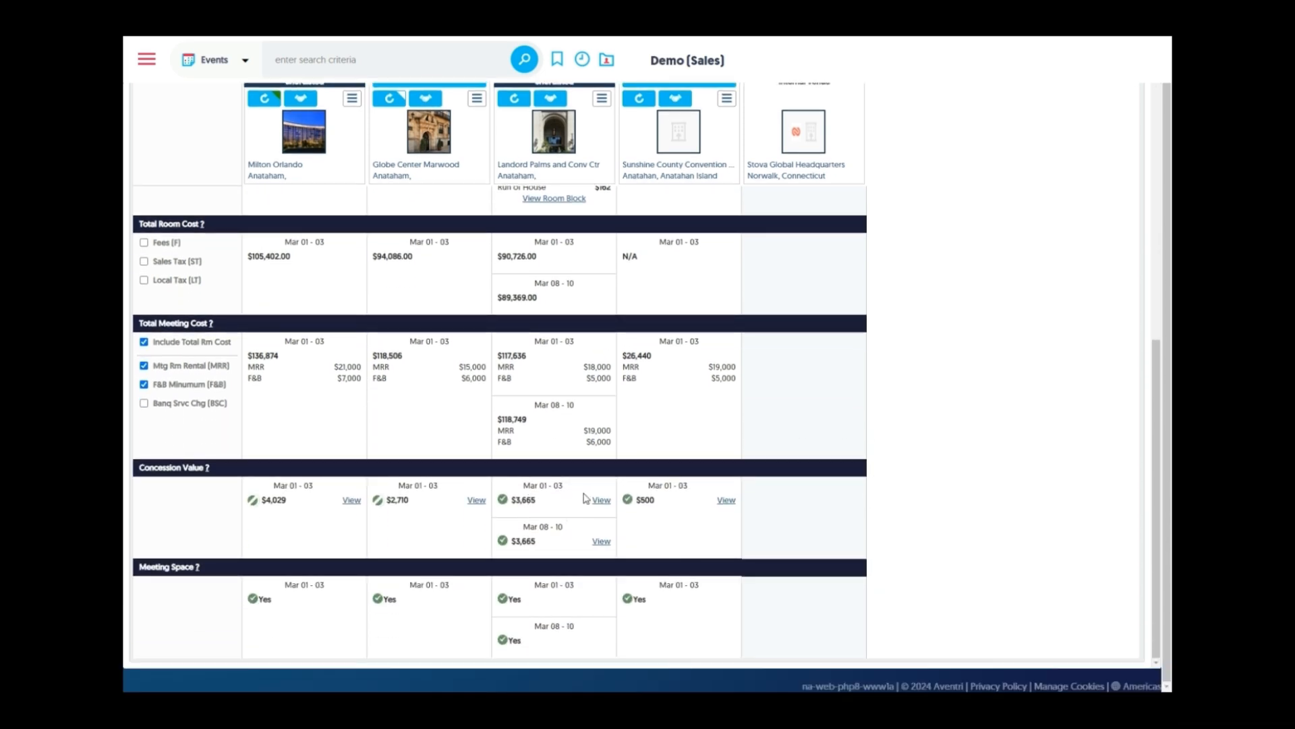
pyautogui.click(601, 500)
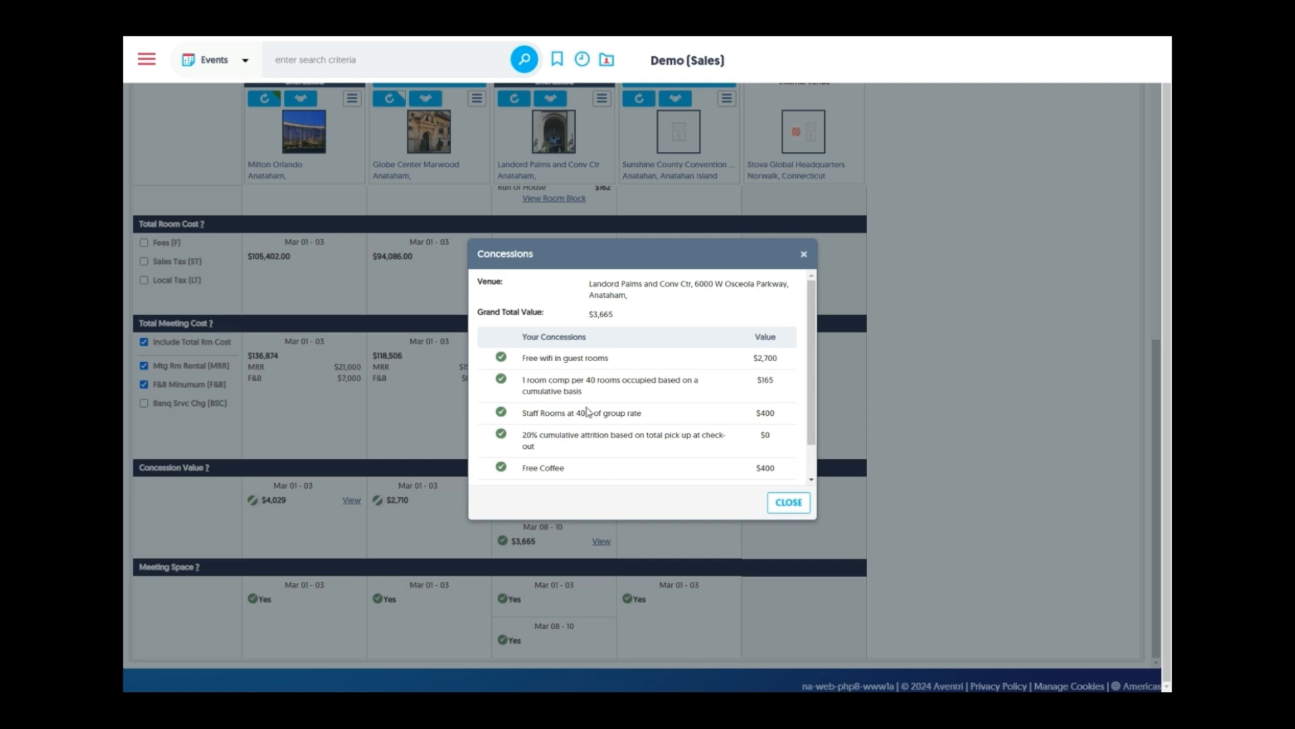
pyautogui.click(804, 254)
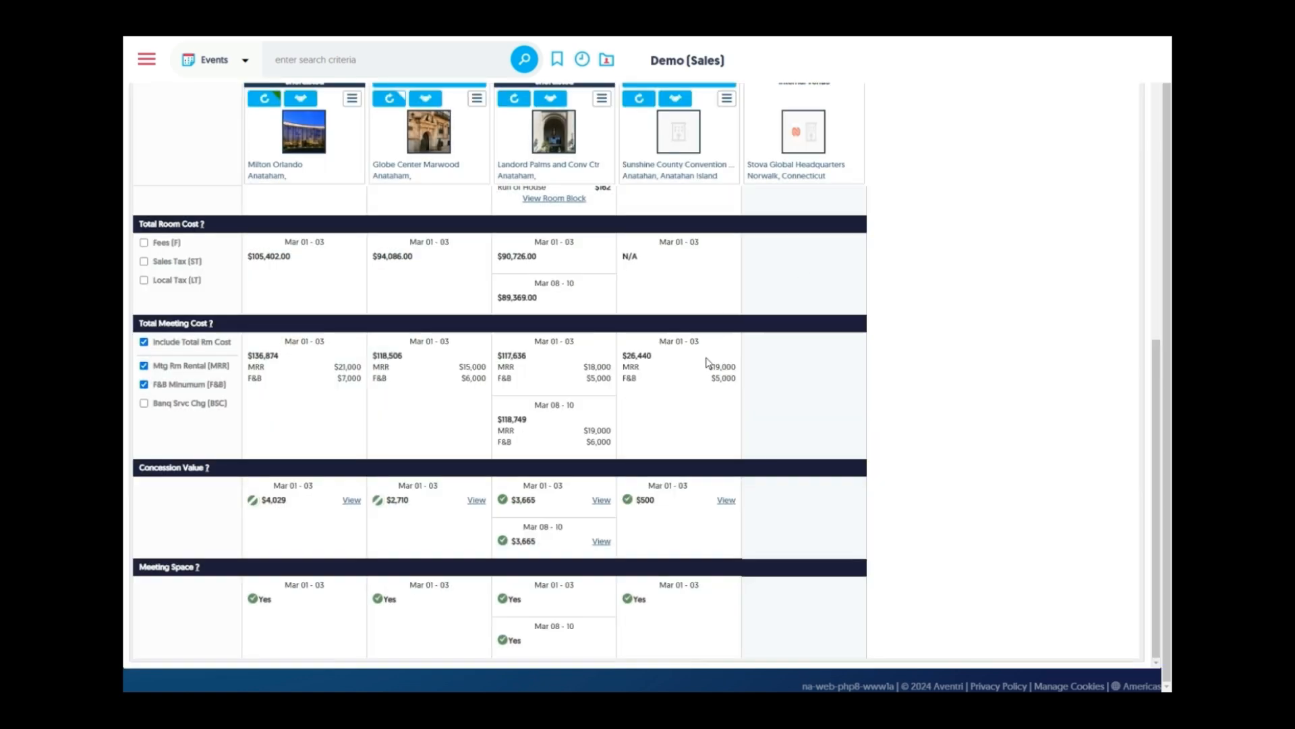
pyautogui.click(476, 500)
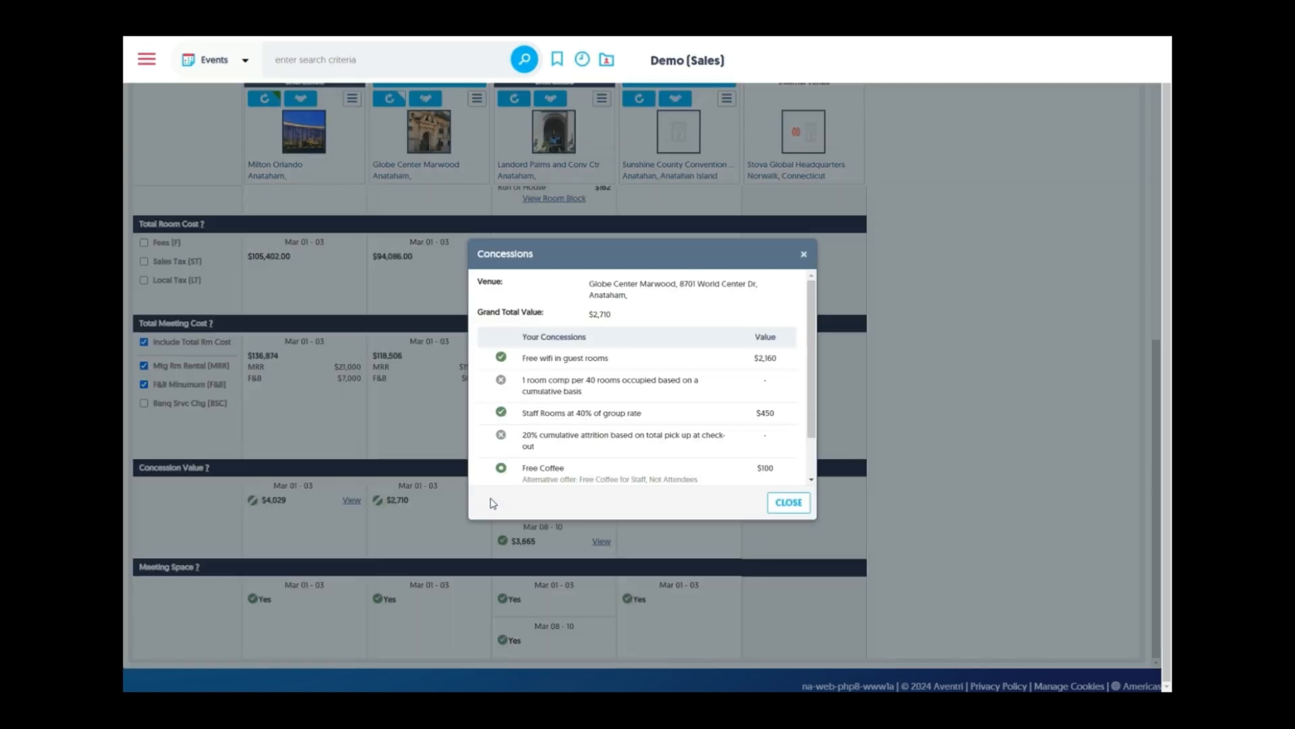
pyautogui.click(805, 255)
pyautogui.scroll(5, 947, 383)
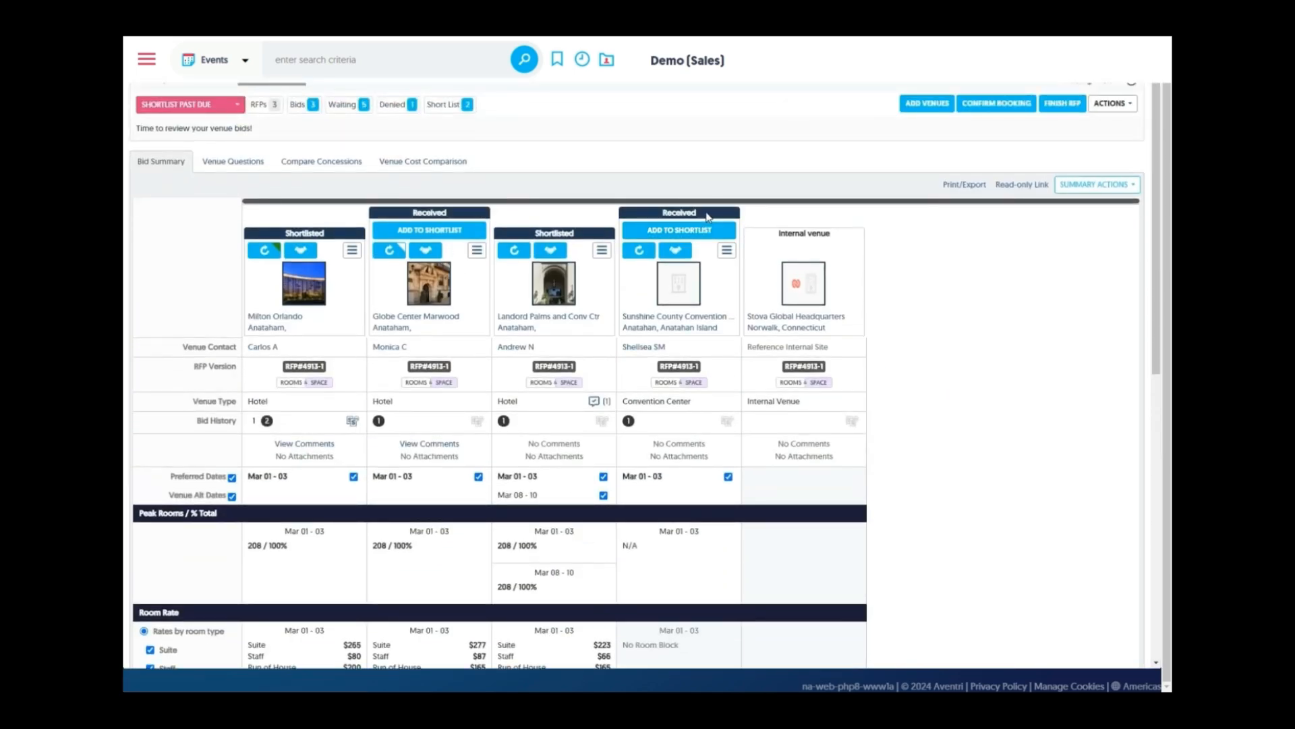
# View the Venue Questions and Compare Concessions tabs, then bring up the Export Bid Summary dialog
pyautogui.tripleClick(615, 223)
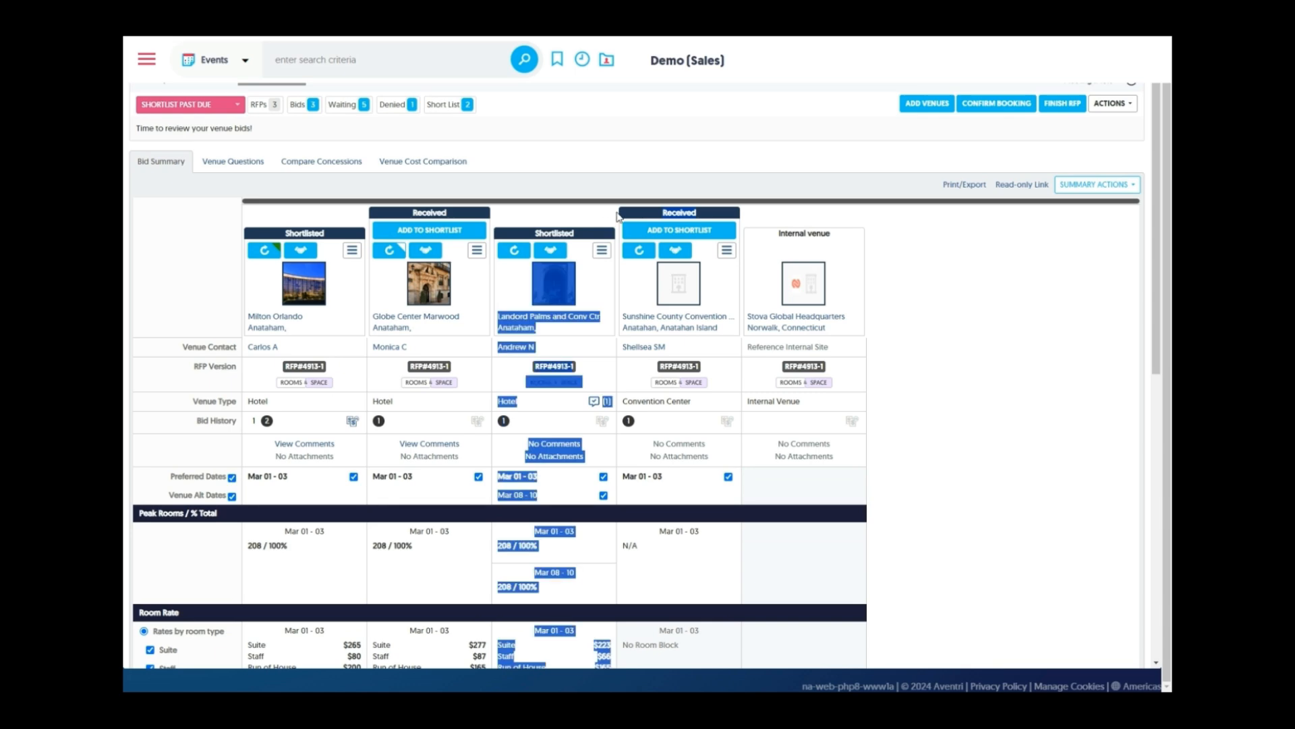
pyautogui.click(893, 246)
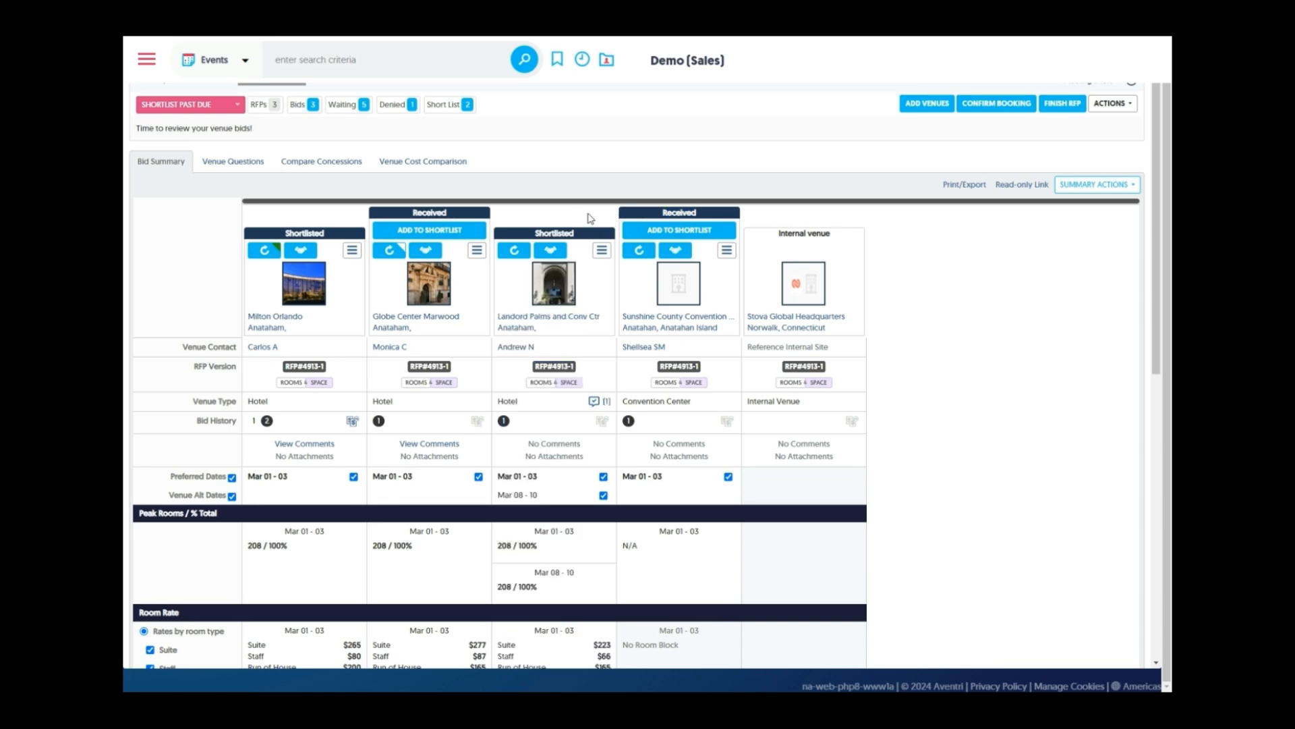
pyautogui.click(249, 166)
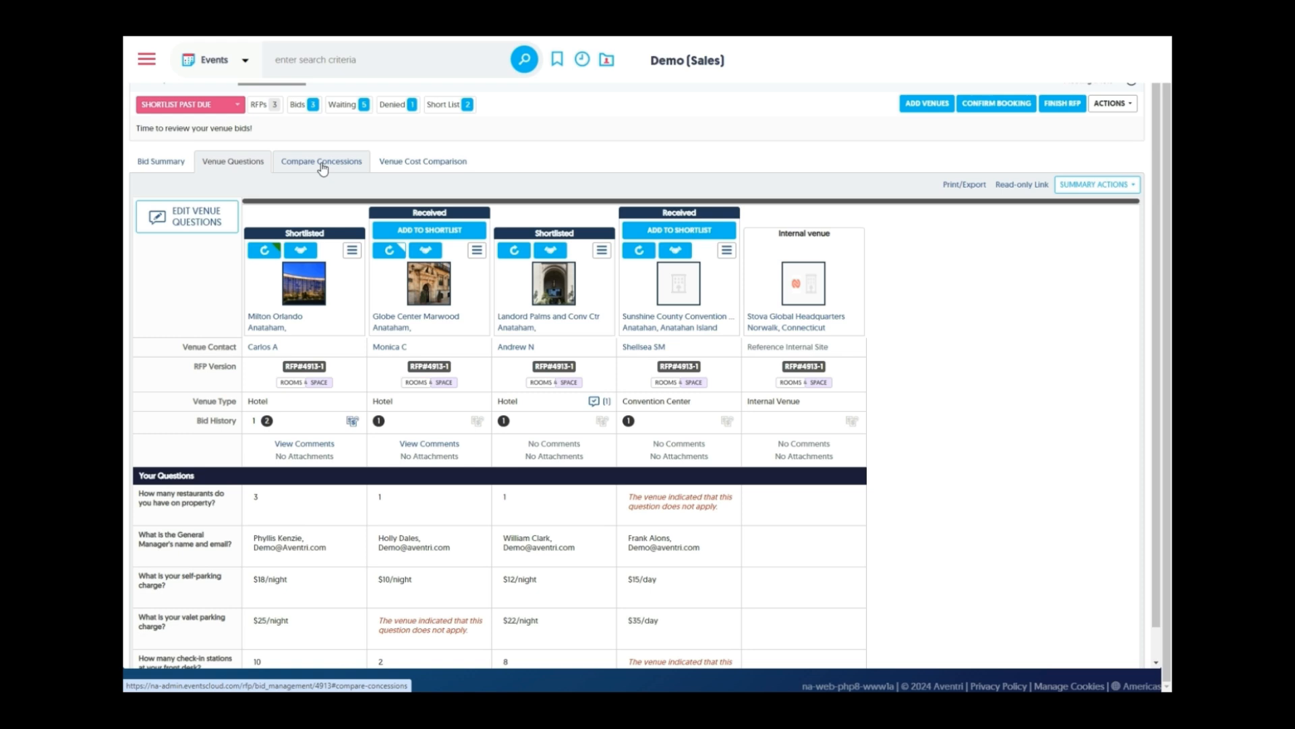
pyautogui.click(323, 169)
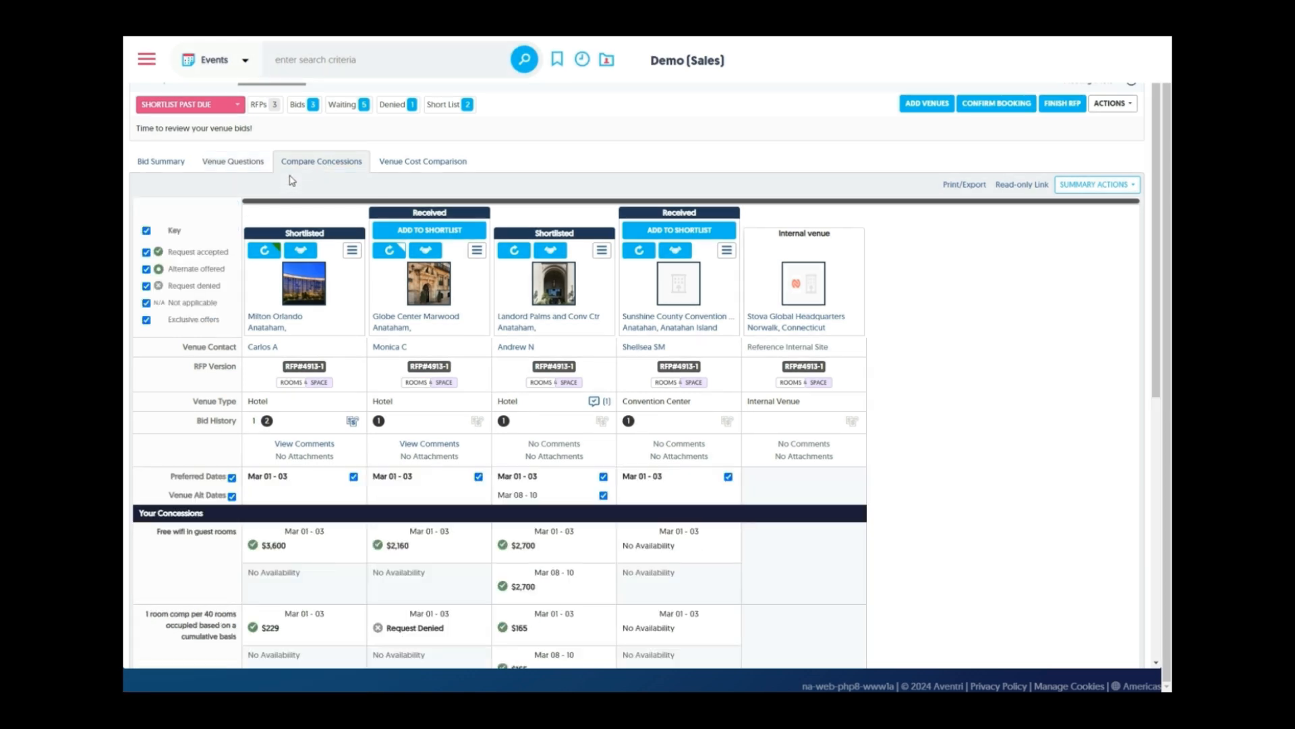
pyautogui.click(964, 185)
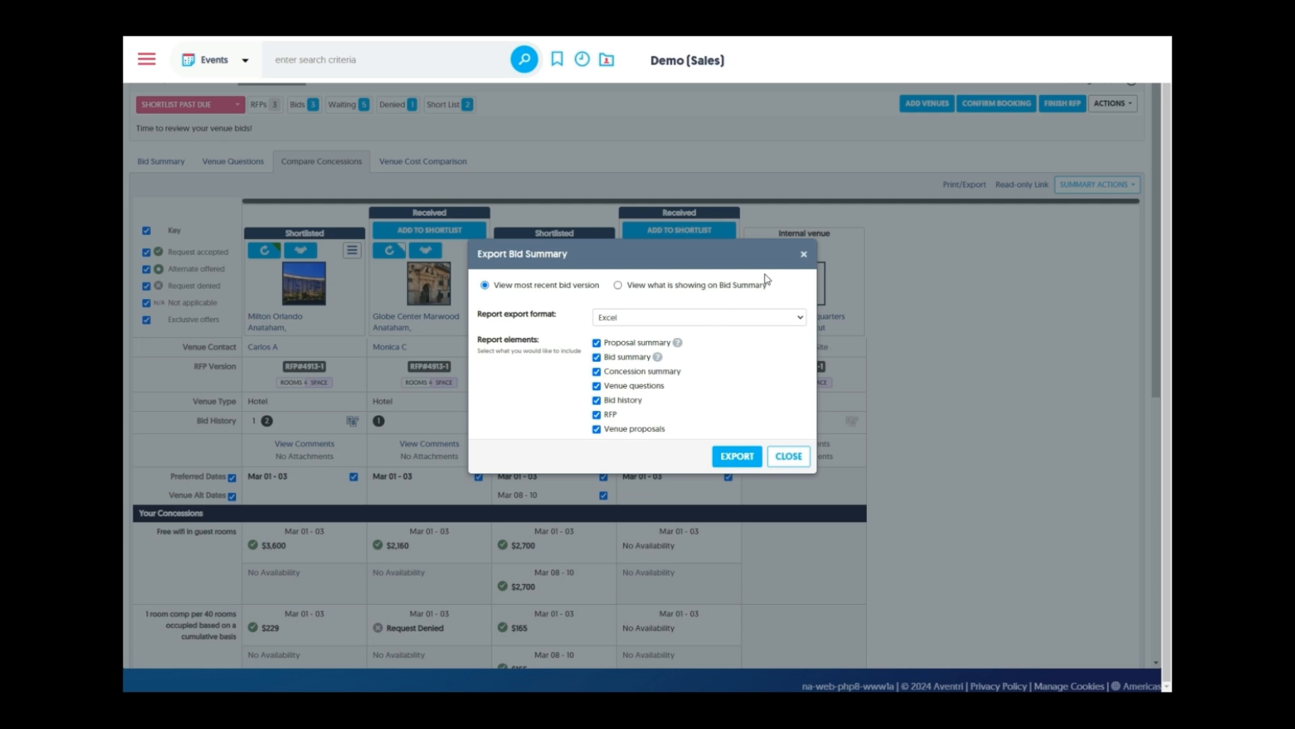
# Close the export dialog and preview the read-only shareable link to the summary
pyautogui.click(804, 255)
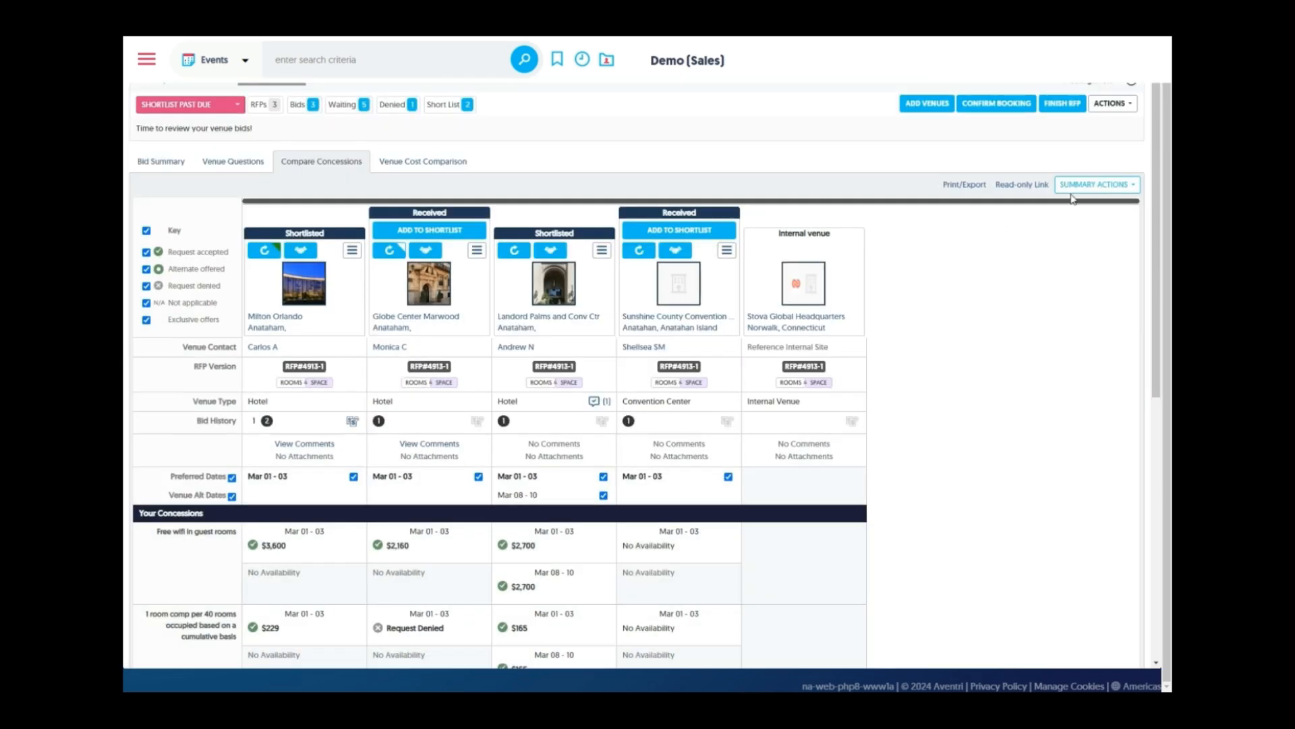
pyautogui.click(1025, 184)
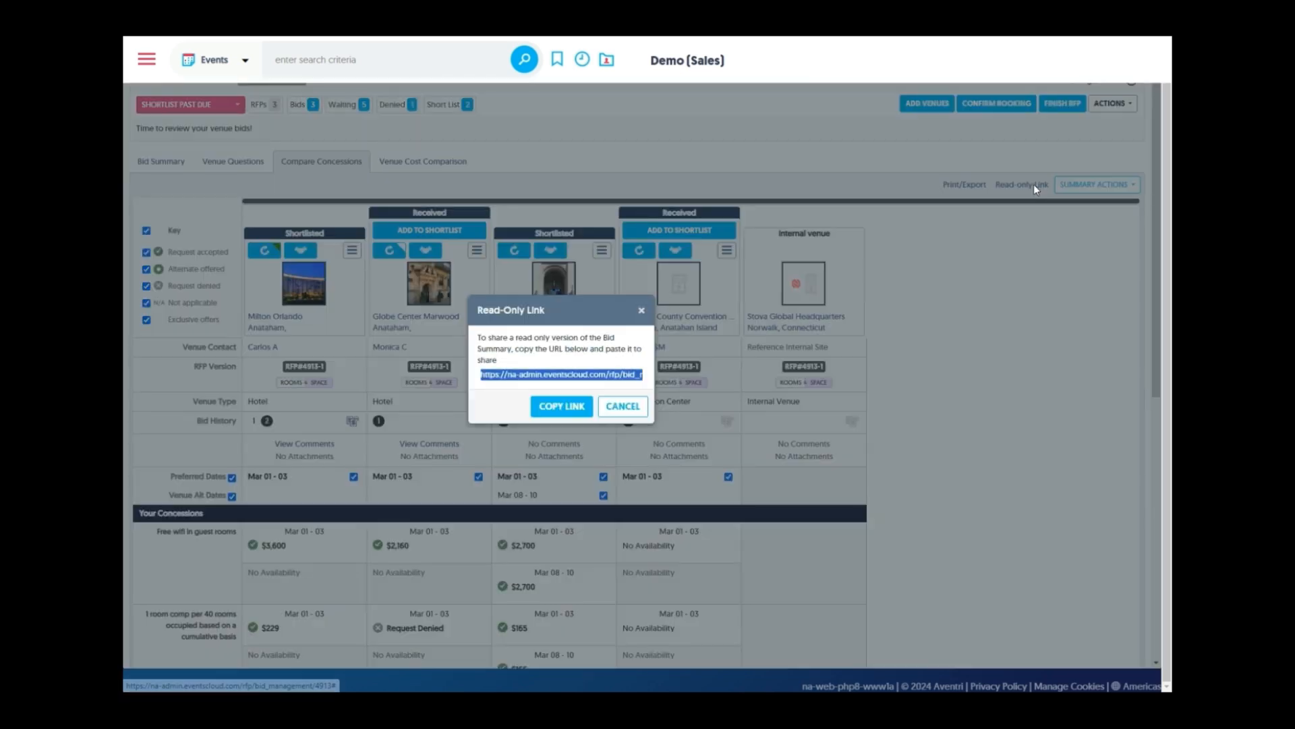
pyautogui.click(642, 312)
# Look at the external sourcing users picker for shortlist review, then close it
pyautogui.click(1134, 188)
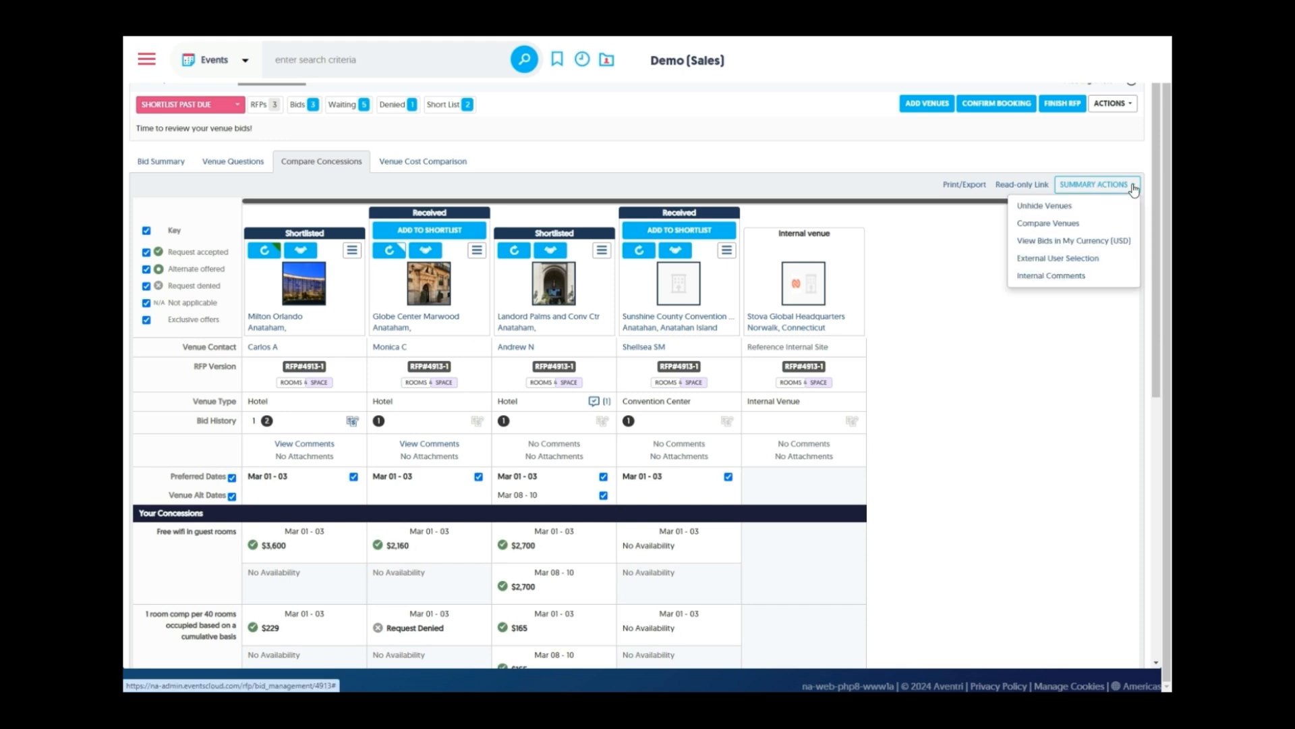
pyautogui.click(1101, 261)
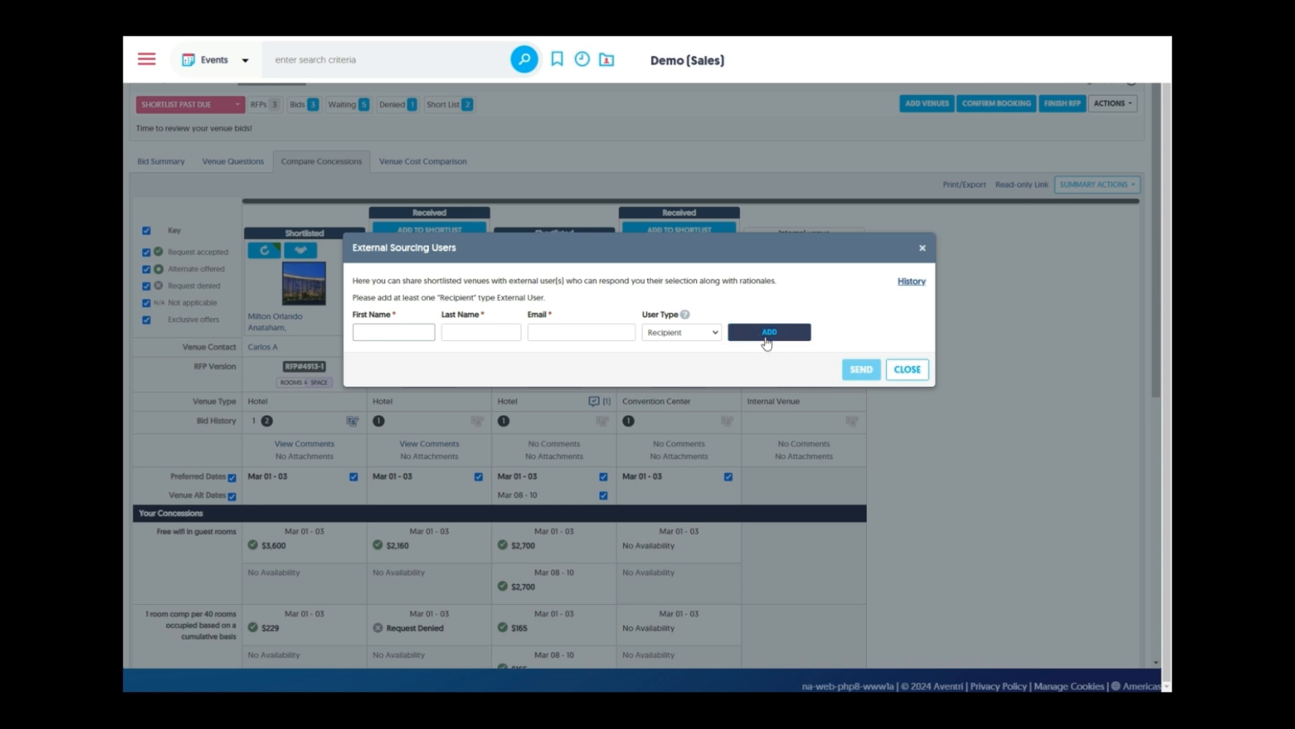
pyautogui.click(922, 249)
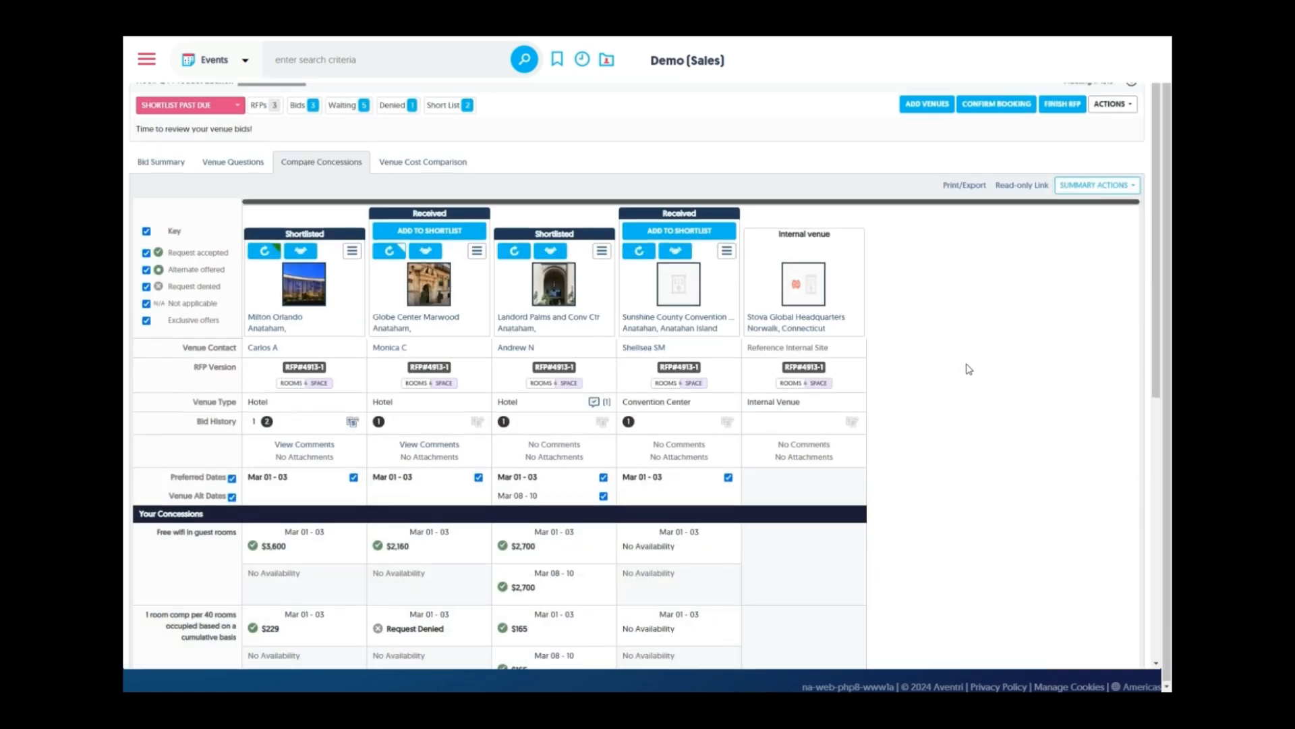
pyautogui.scroll(1, 969, 369)
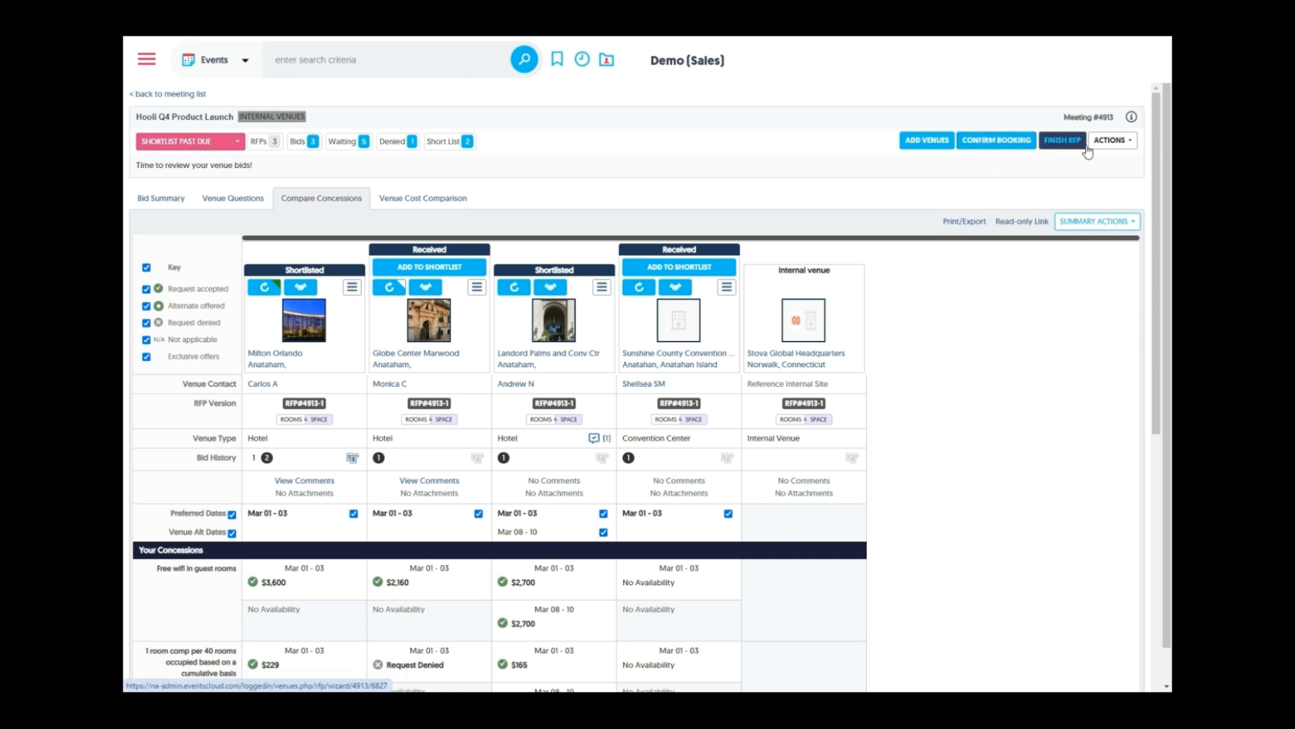
# Start creating a registration event for Hooli Q4 Product Launch from the meeting actions
pyautogui.click(1128, 144)
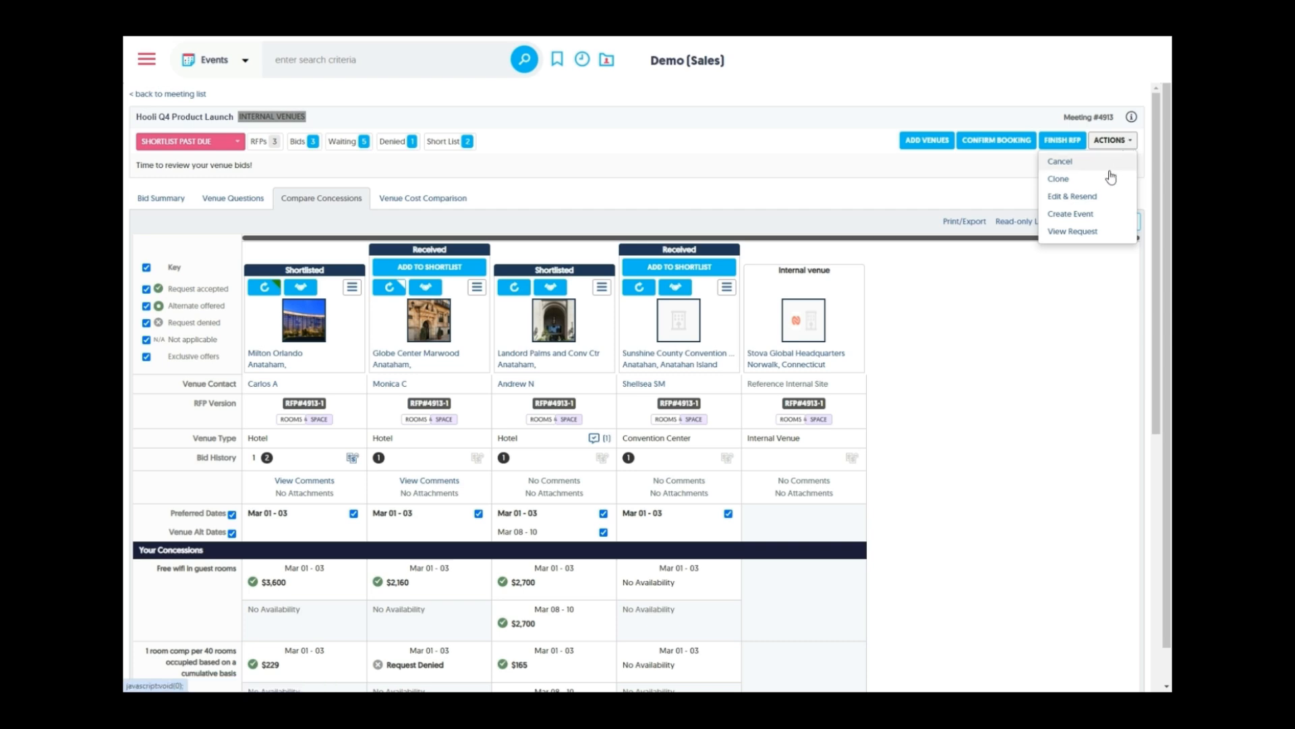
pyautogui.click(1084, 215)
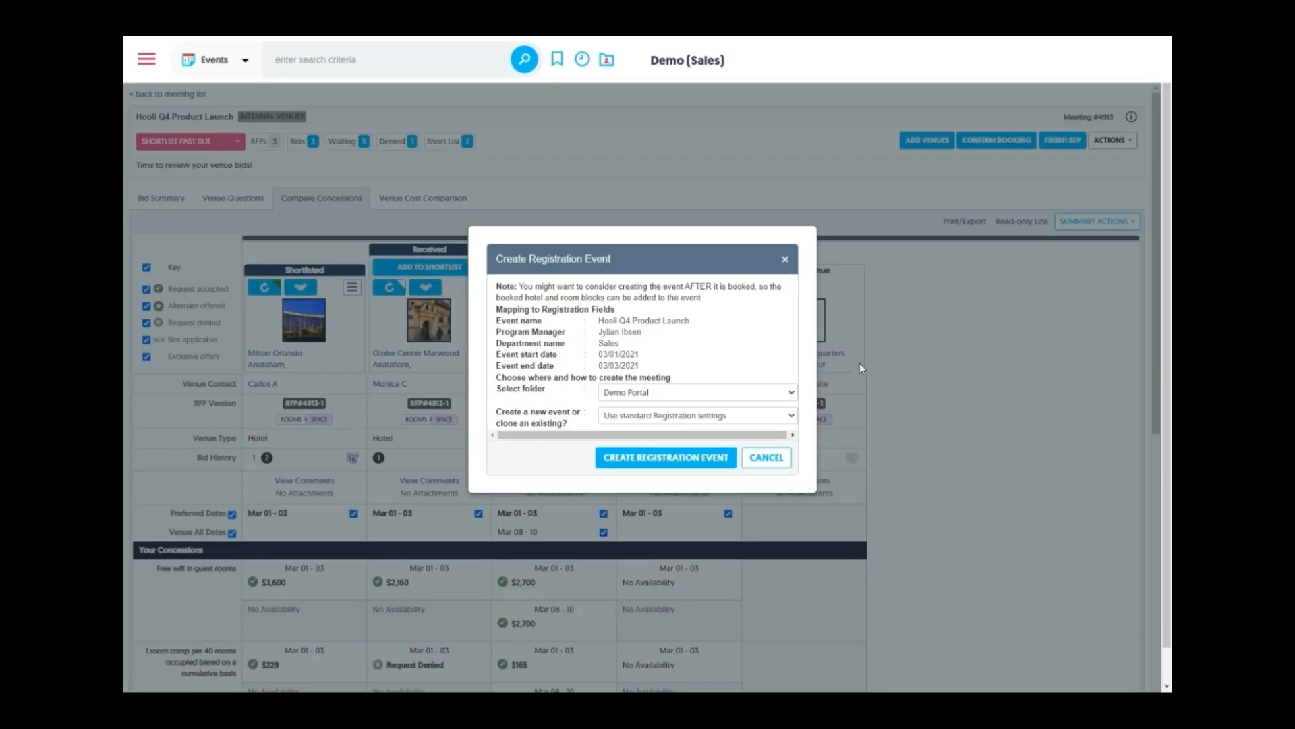
pyautogui.scroll(-1, 622, 334)
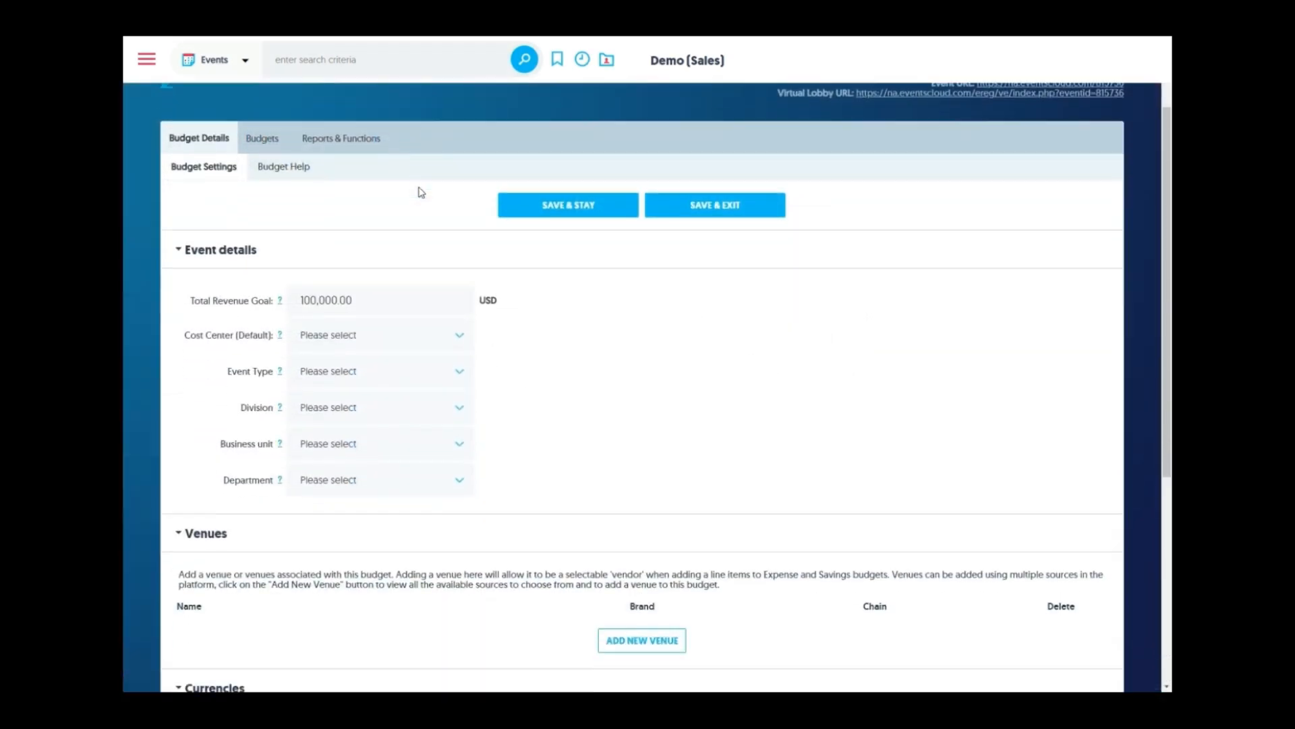
# Set the cost center to Sales and the event type to Annual Conference
pyautogui.scroll(-2, 319, 239)
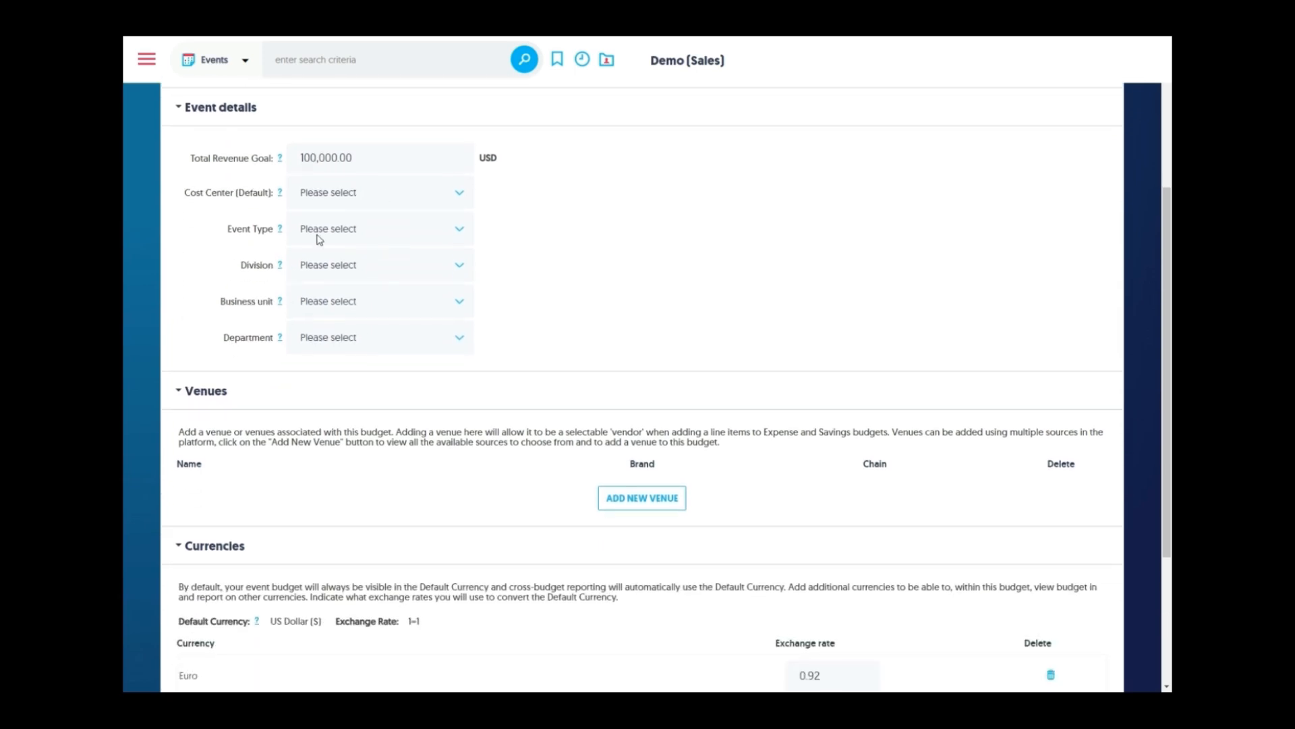
pyautogui.click(346, 195)
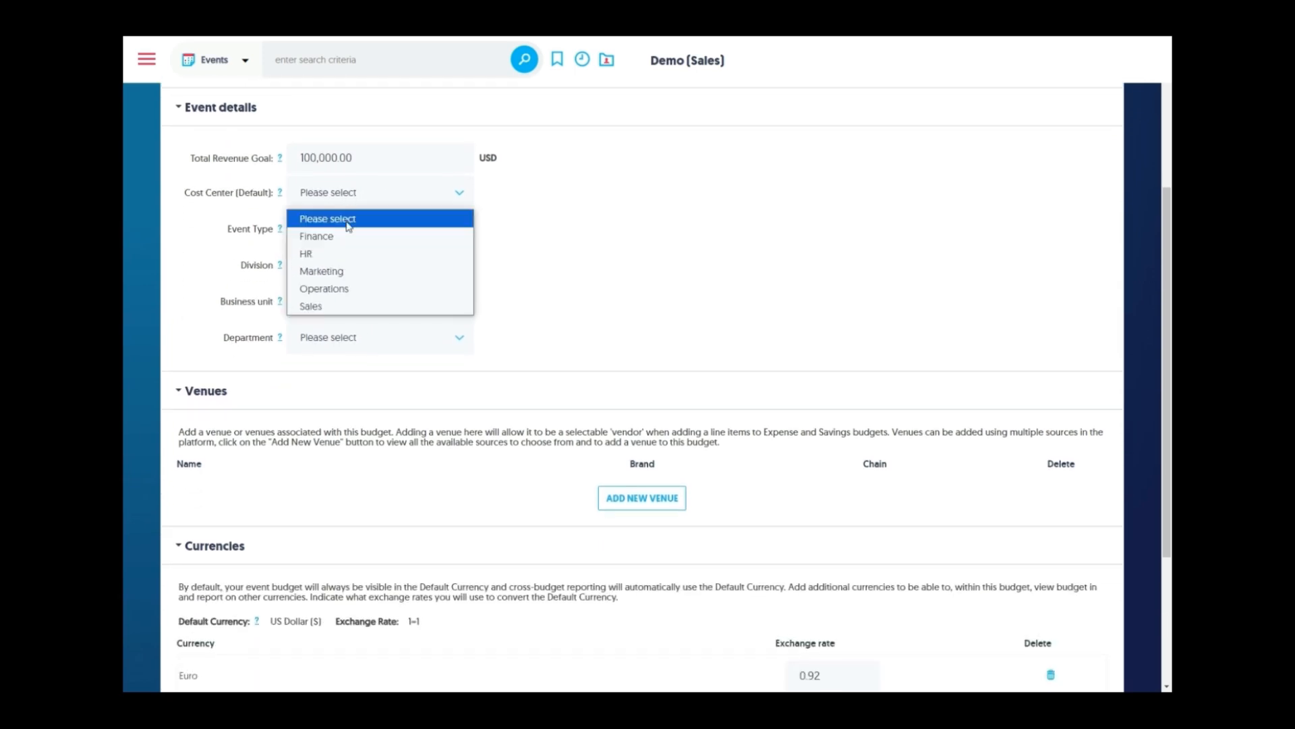
pyautogui.click(334, 301)
pyautogui.click(391, 232)
pyautogui.scroll(-3, 391, 305)
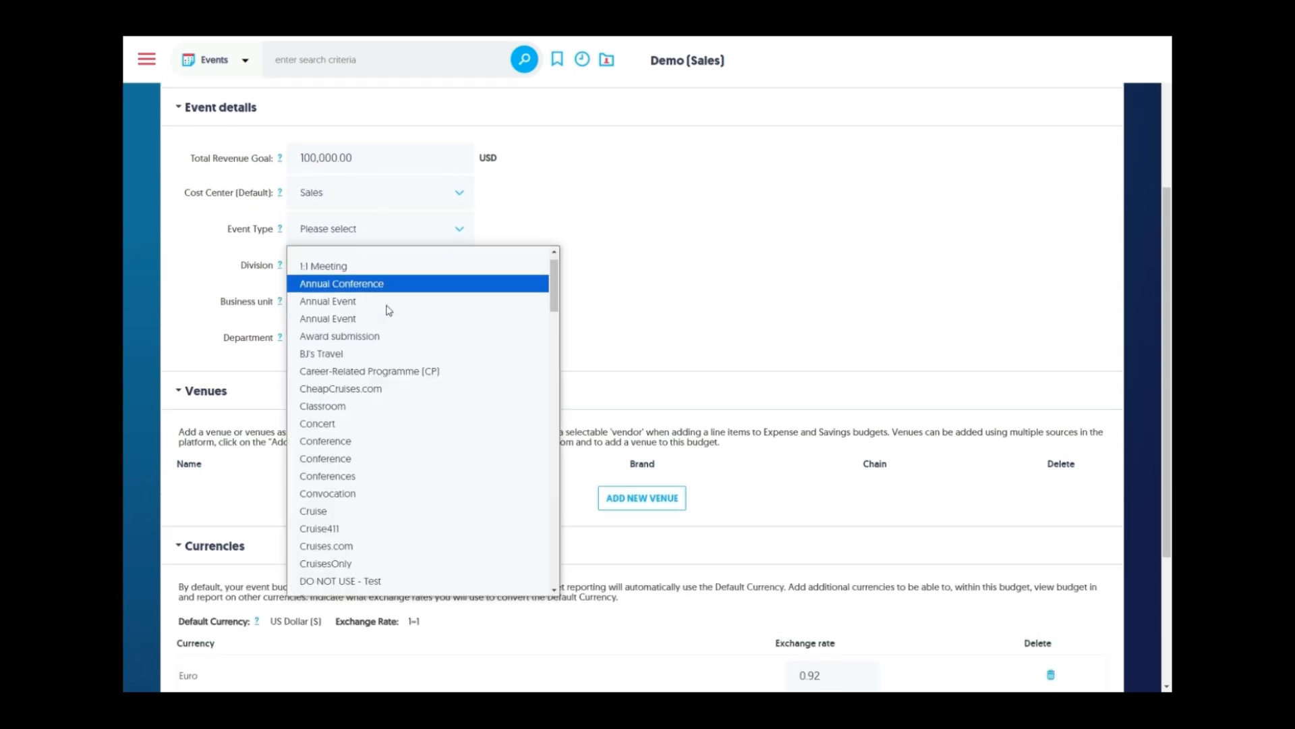
pyautogui.scroll(3, 402, 334)
pyautogui.click(391, 304)
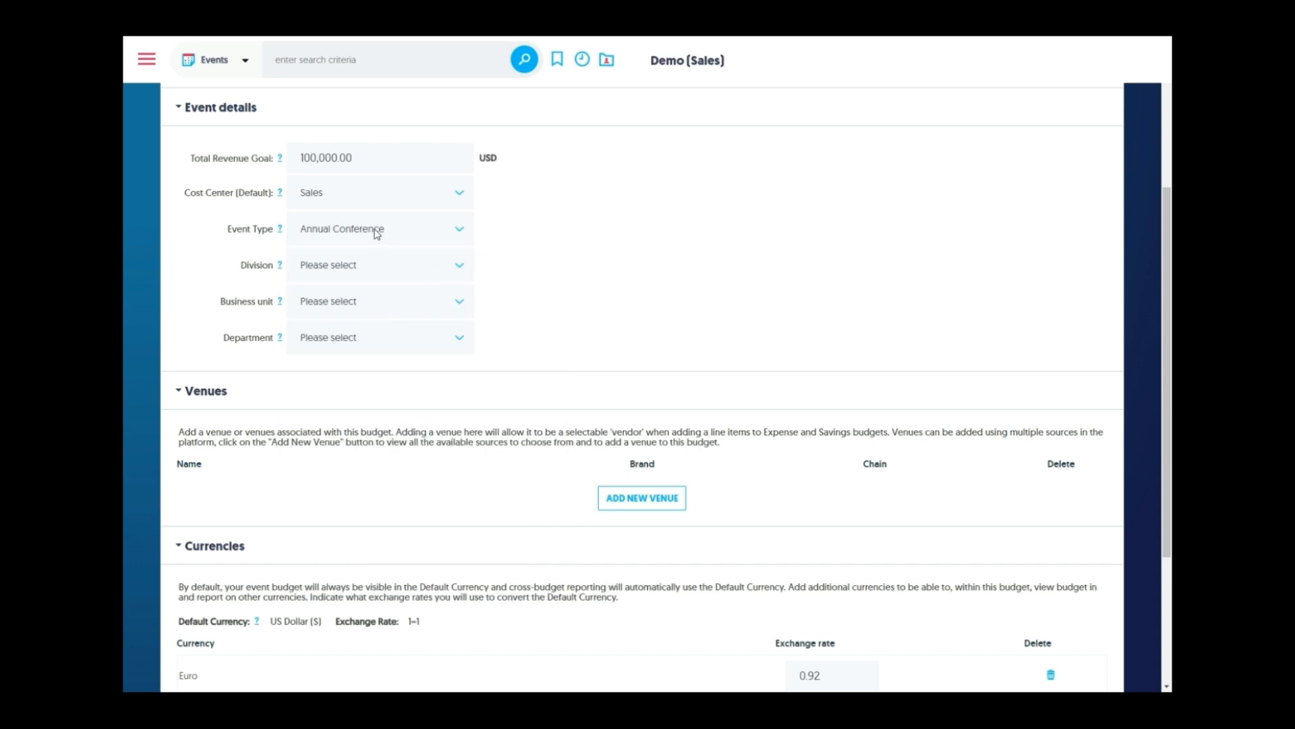
pyautogui.click(376, 269)
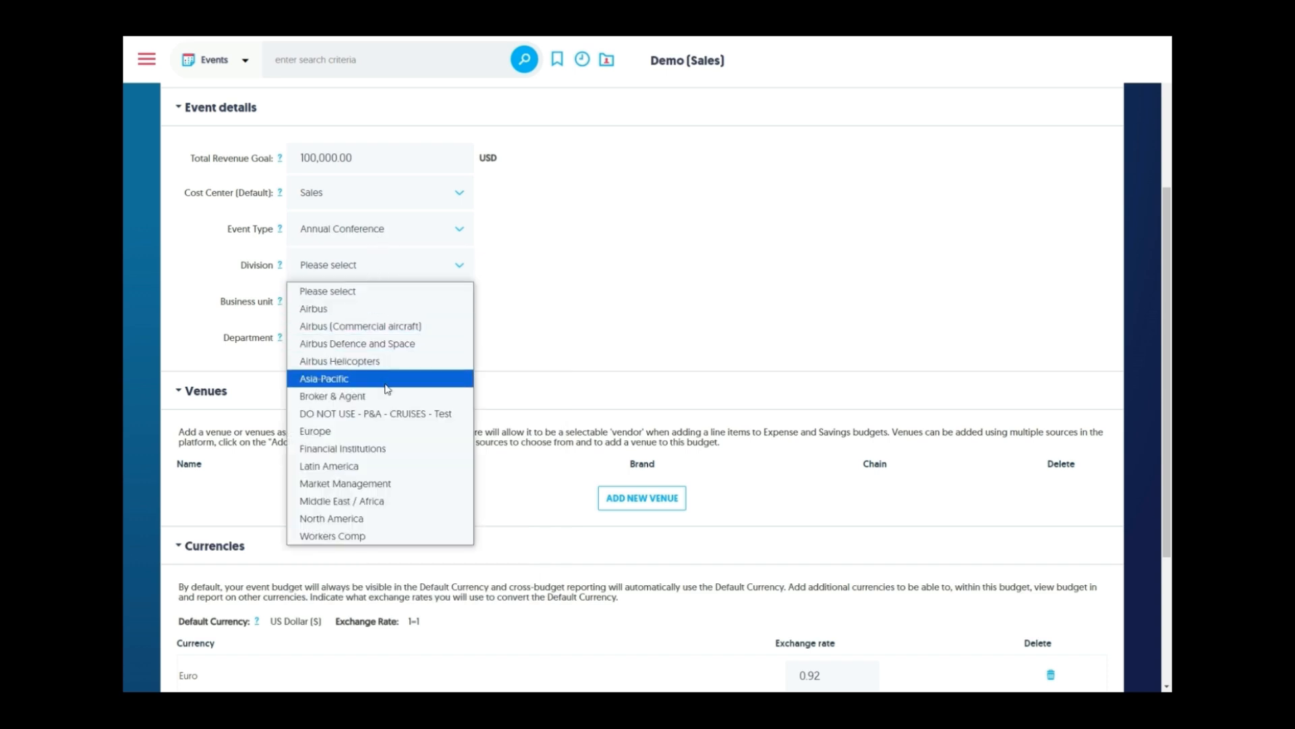
pyautogui.click(626, 301)
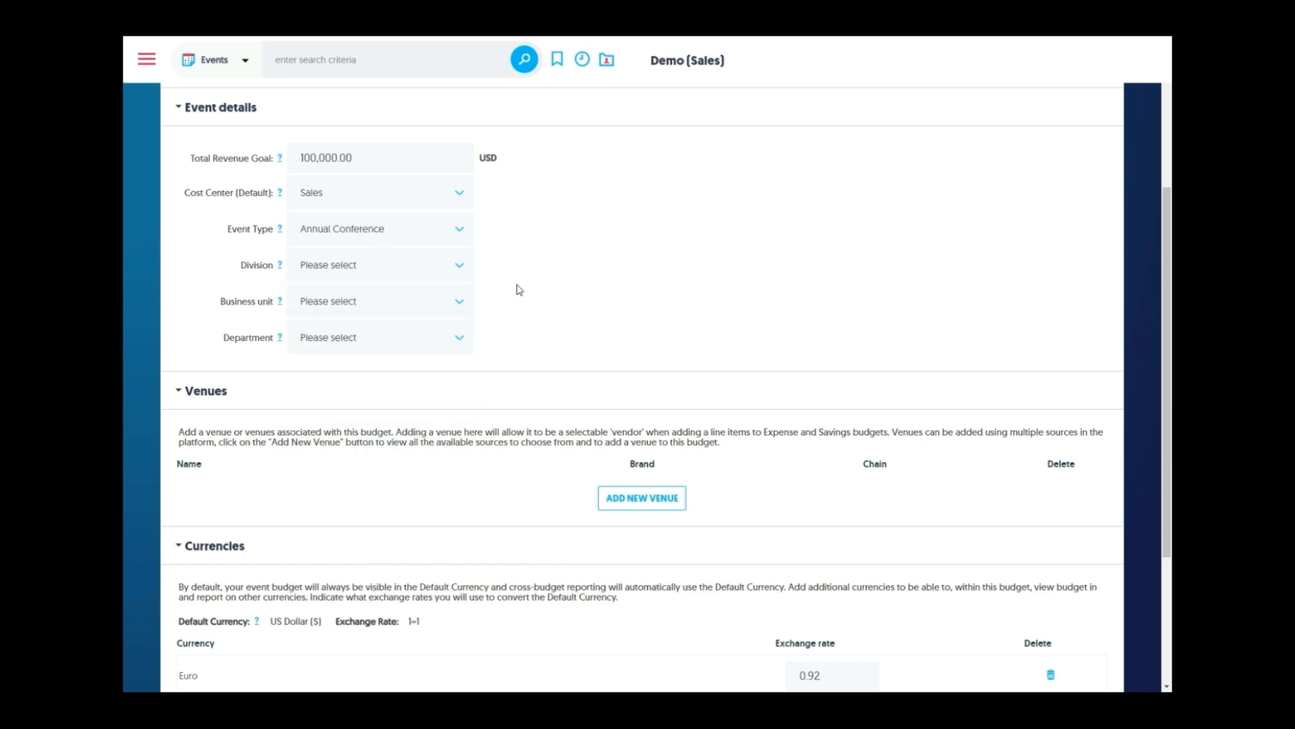
# Choose Broker & Agent business unit and Events department, then Save & Stay
pyautogui.click(463, 306)
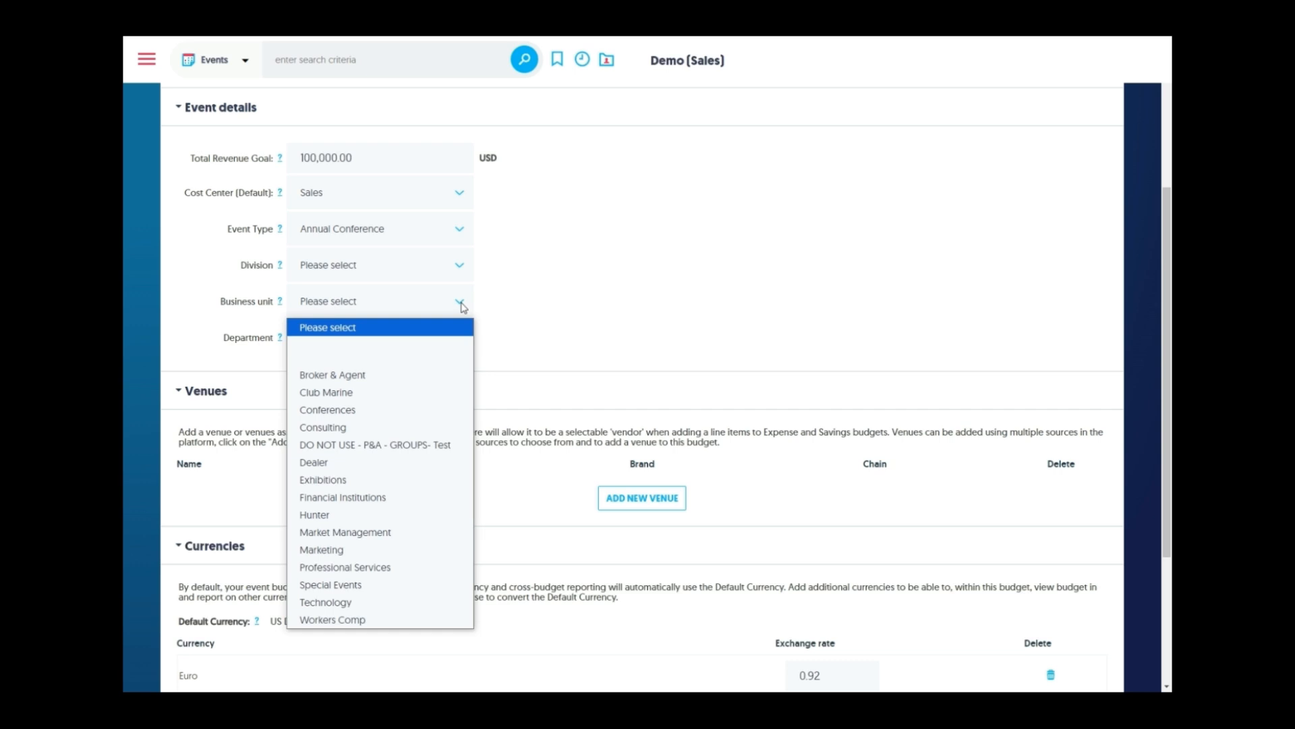
pyautogui.click(431, 374)
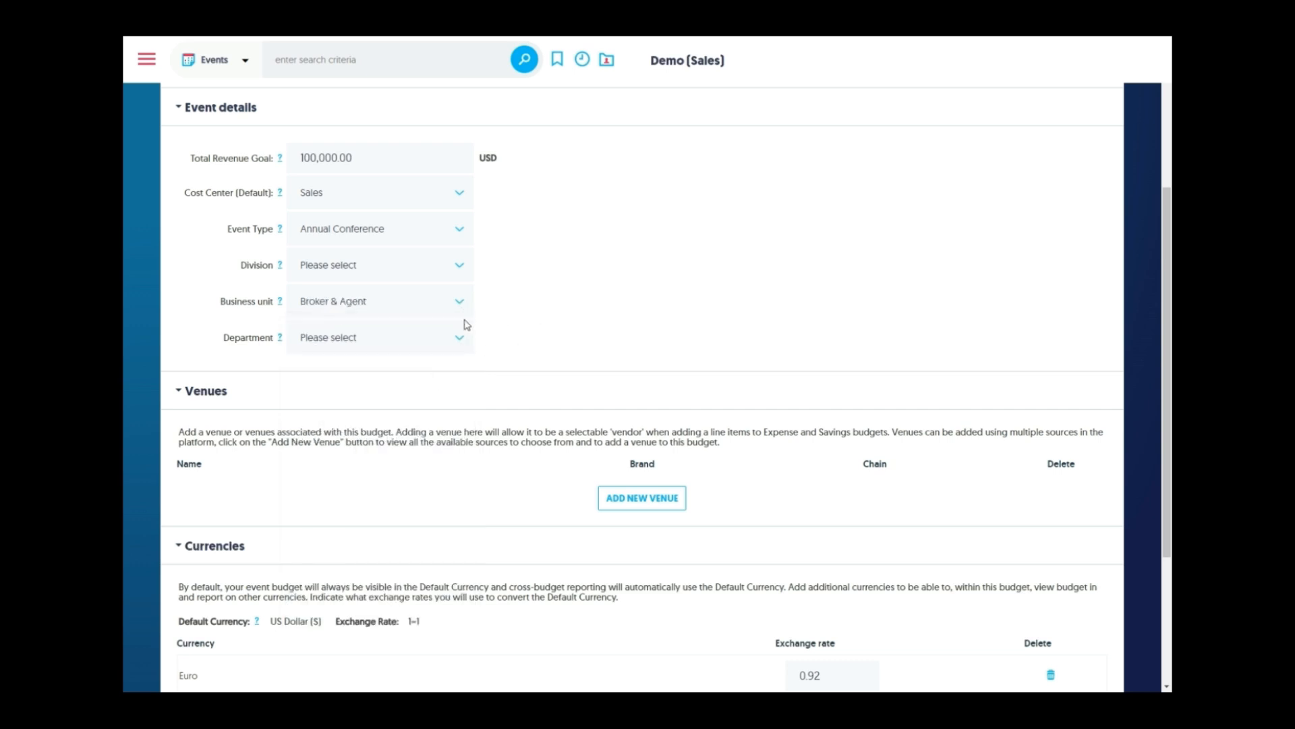
pyautogui.click(454, 338)
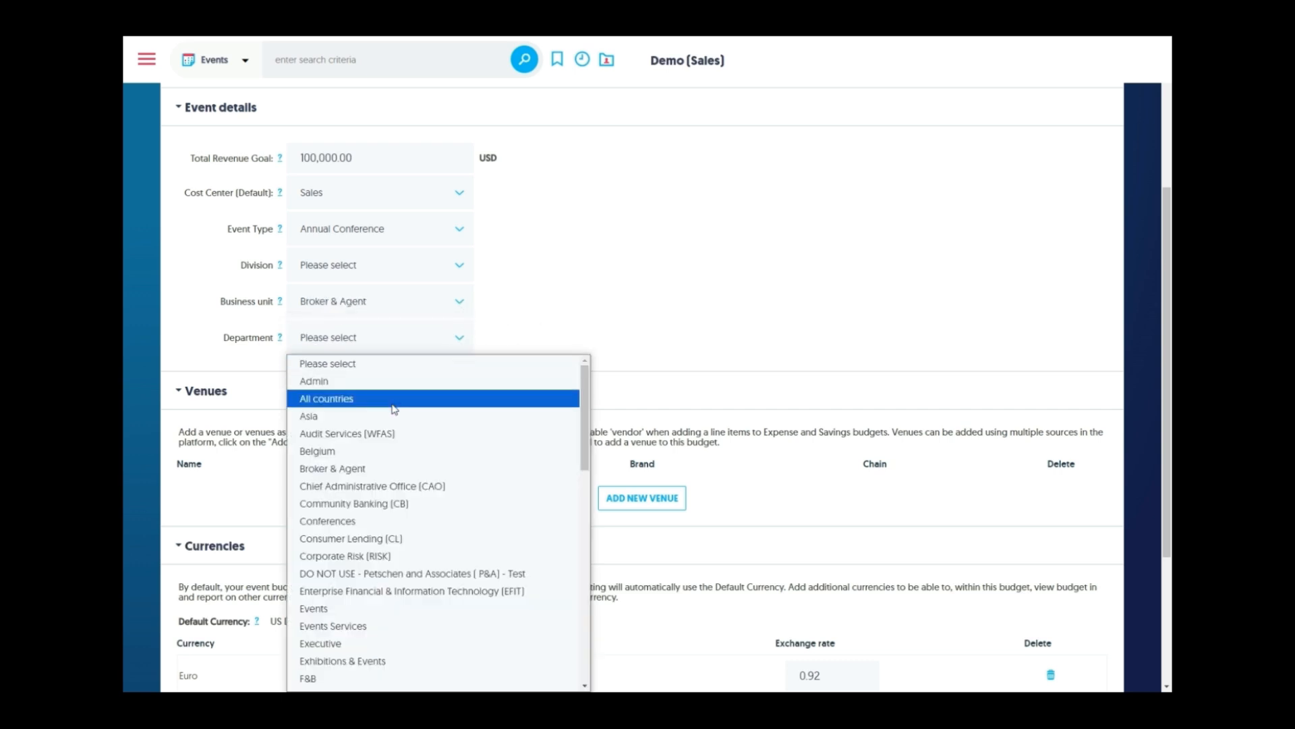
pyautogui.scroll(-3, 391, 402)
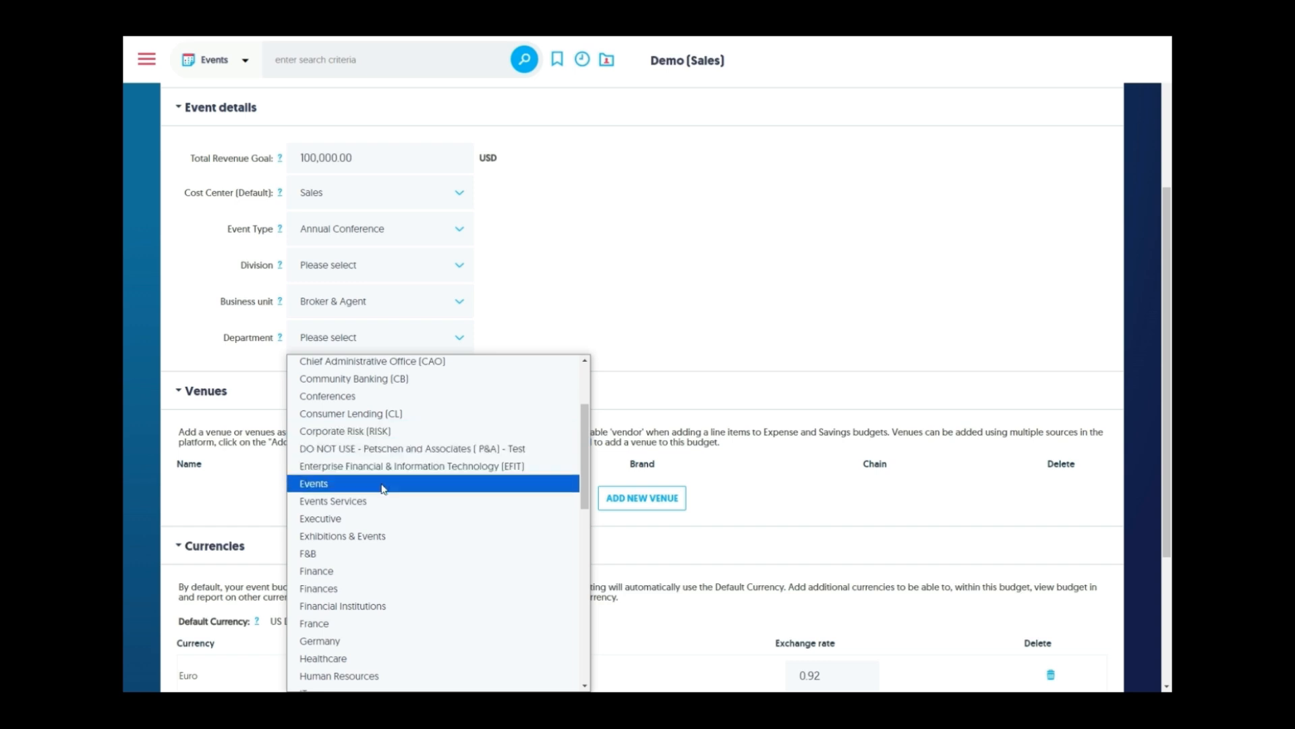
pyautogui.click(382, 491)
pyautogui.scroll(-2, 616, 290)
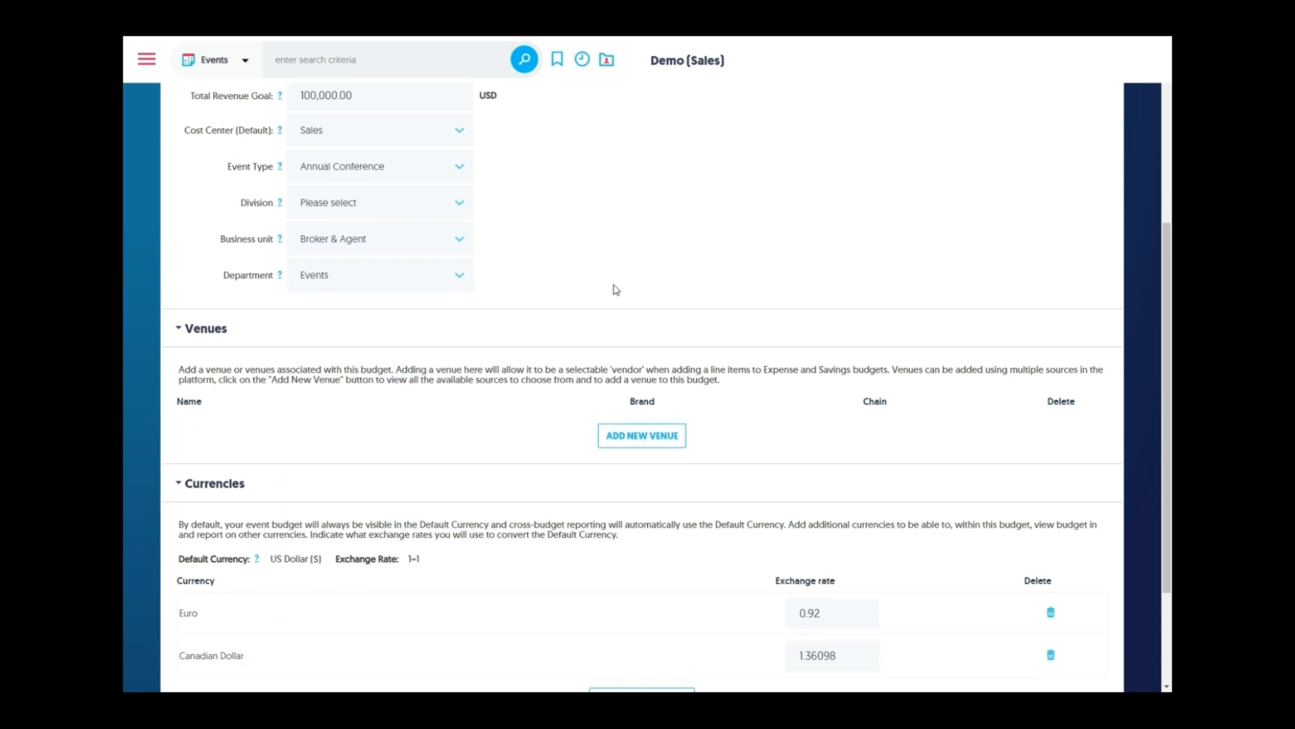
pyautogui.scroll(-1, 622, 318)
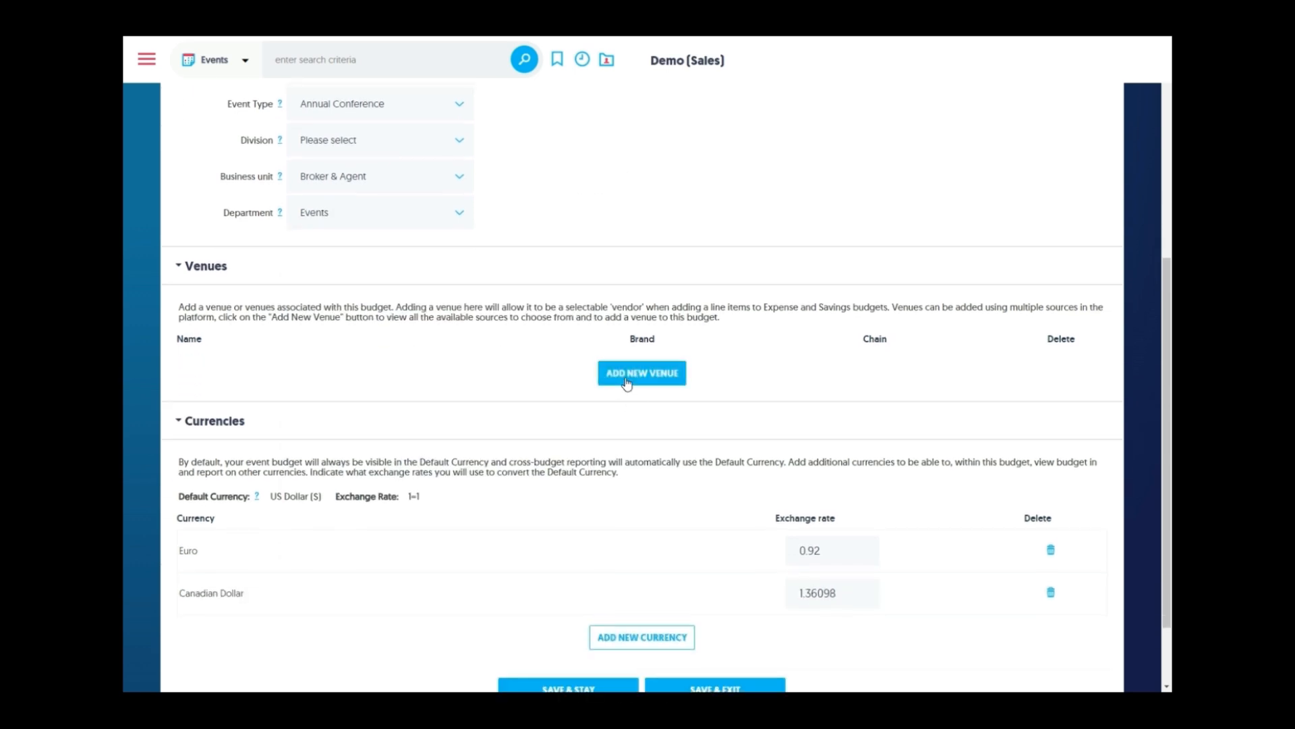
pyautogui.scroll(-2, 511, 386)
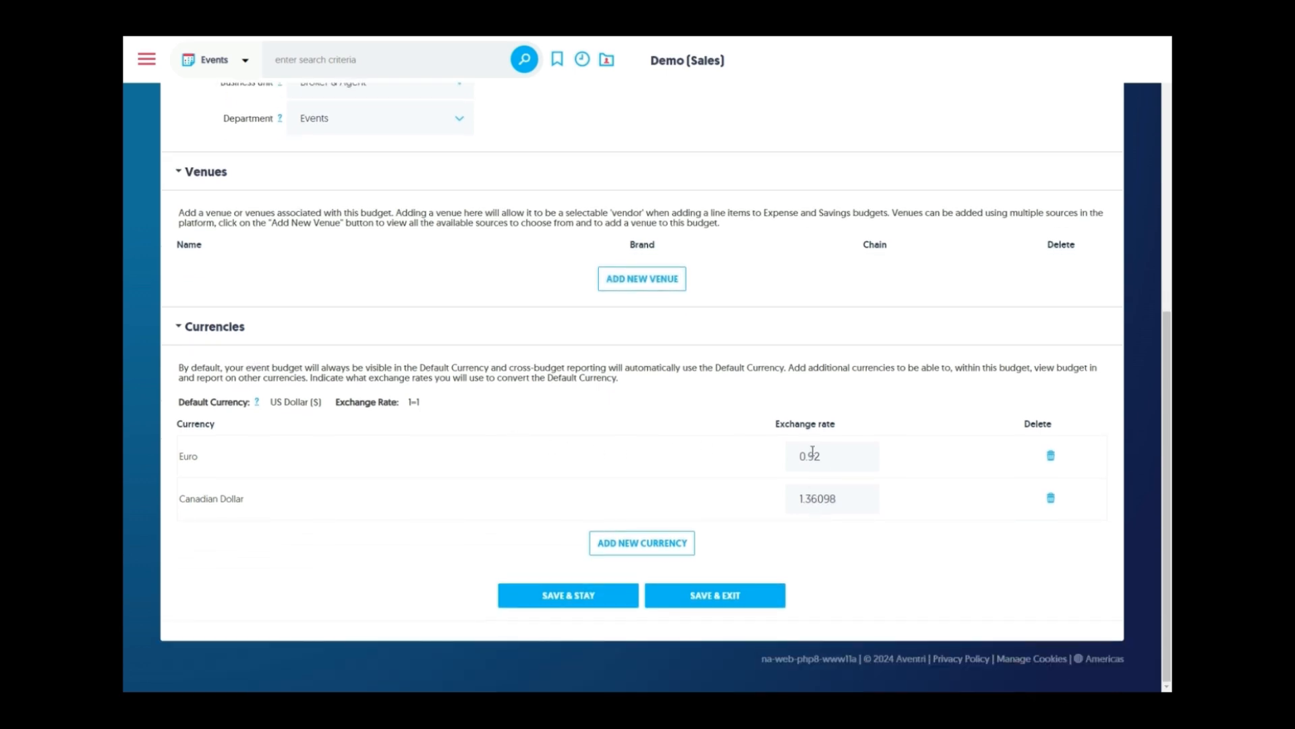
pyautogui.scroll(6, 506, 413)
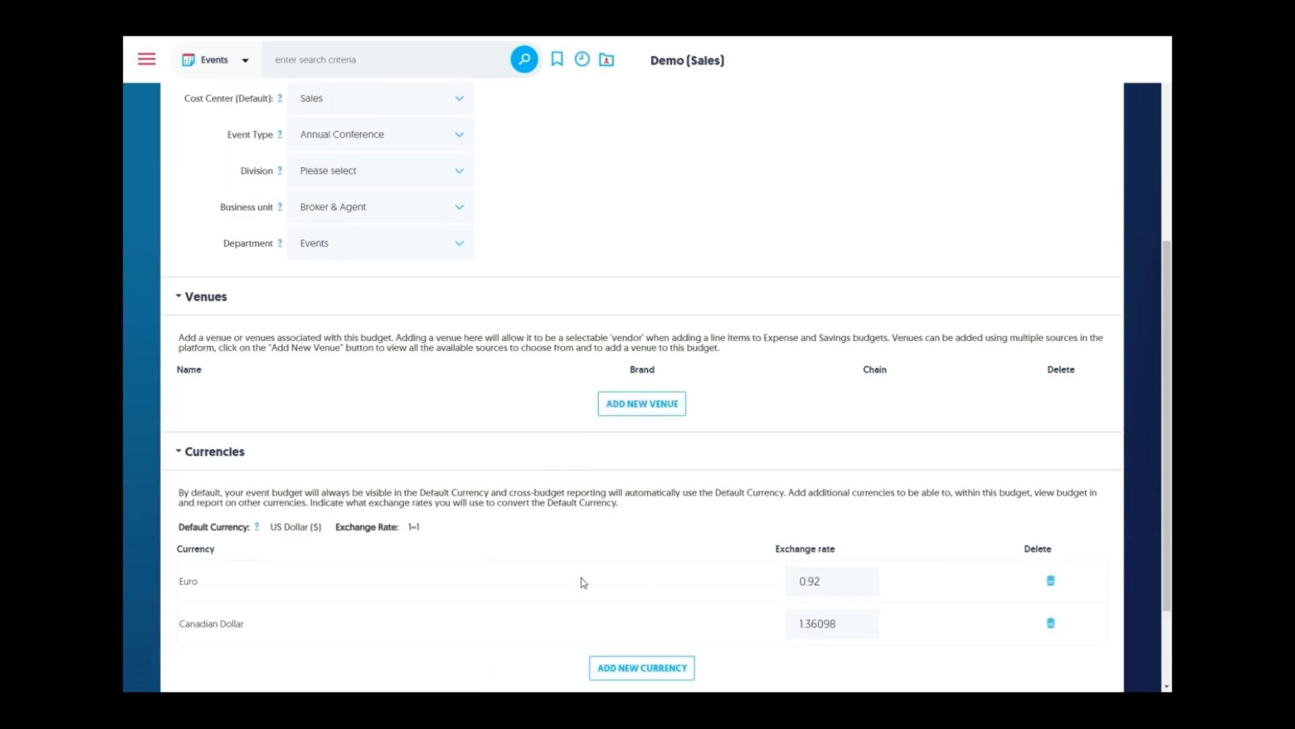
pyautogui.click(580, 315)
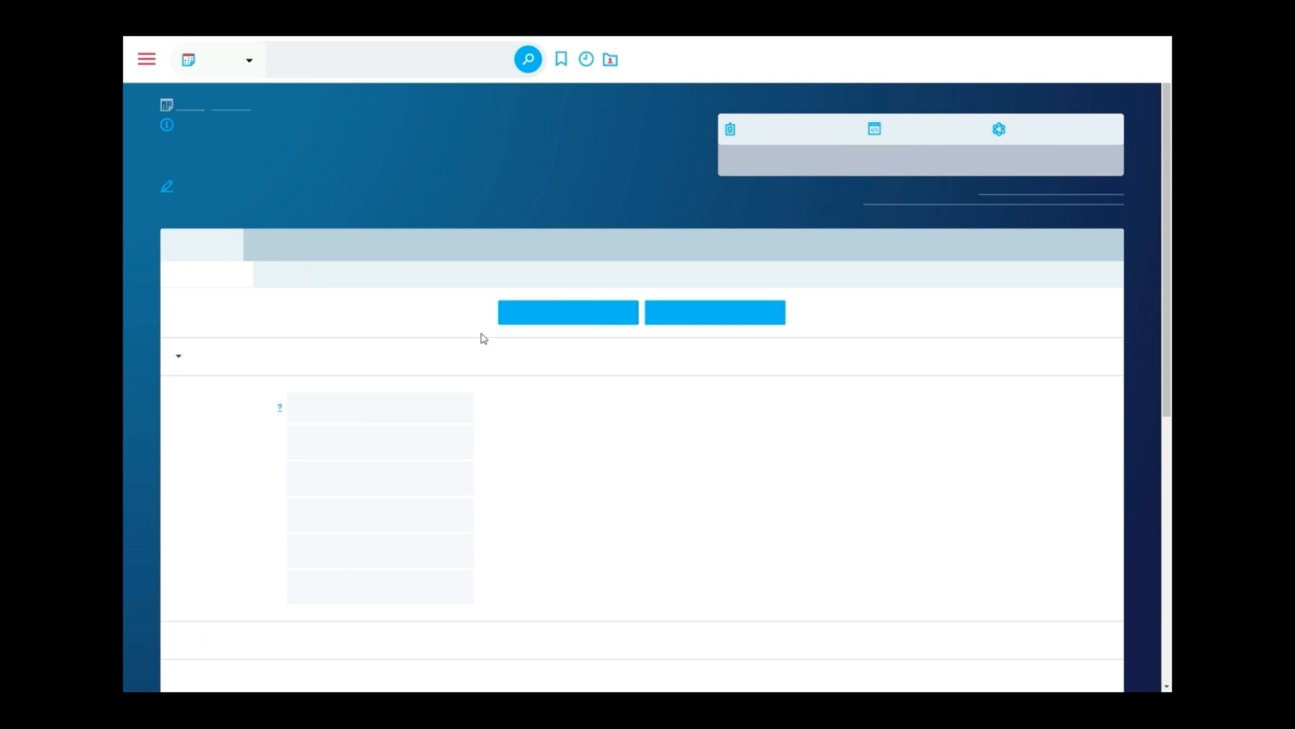
# Go to the Budgets tab and expand the estimated Revenues section to show its 11 line items
pyautogui.click(259, 248)
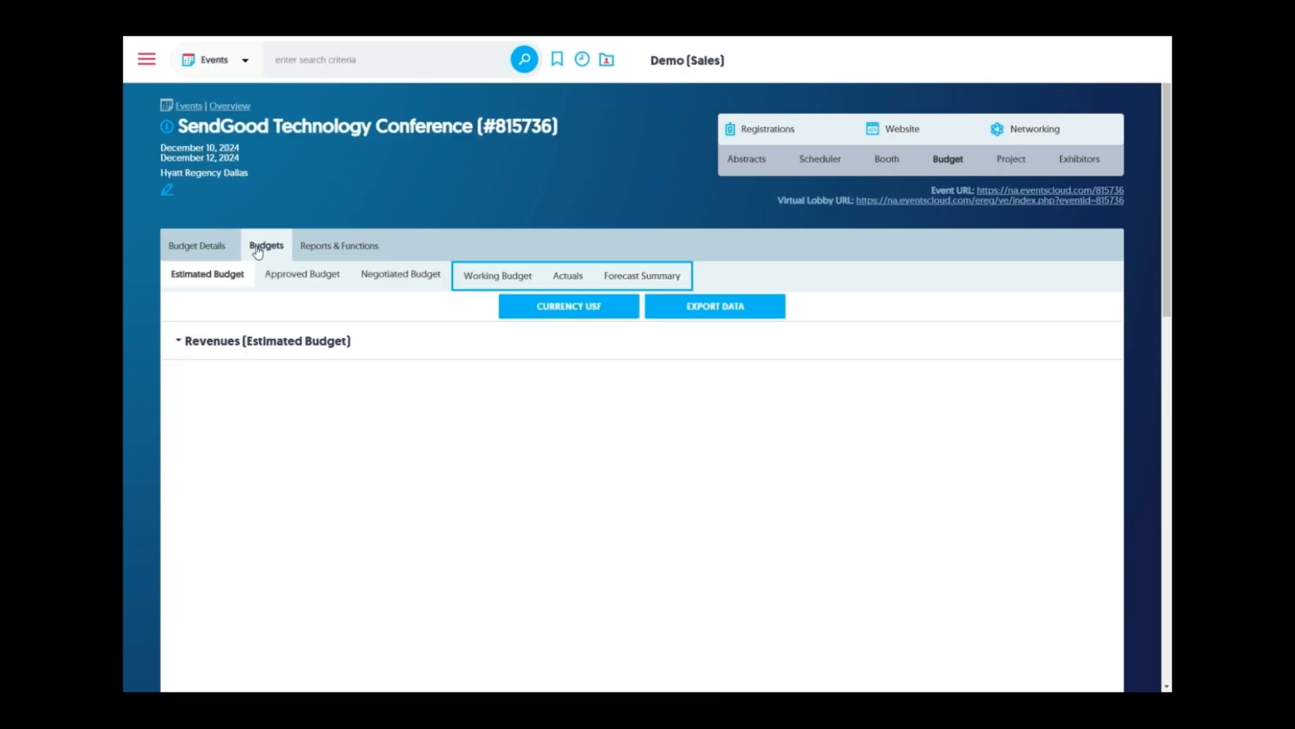
pyautogui.click(179, 344)
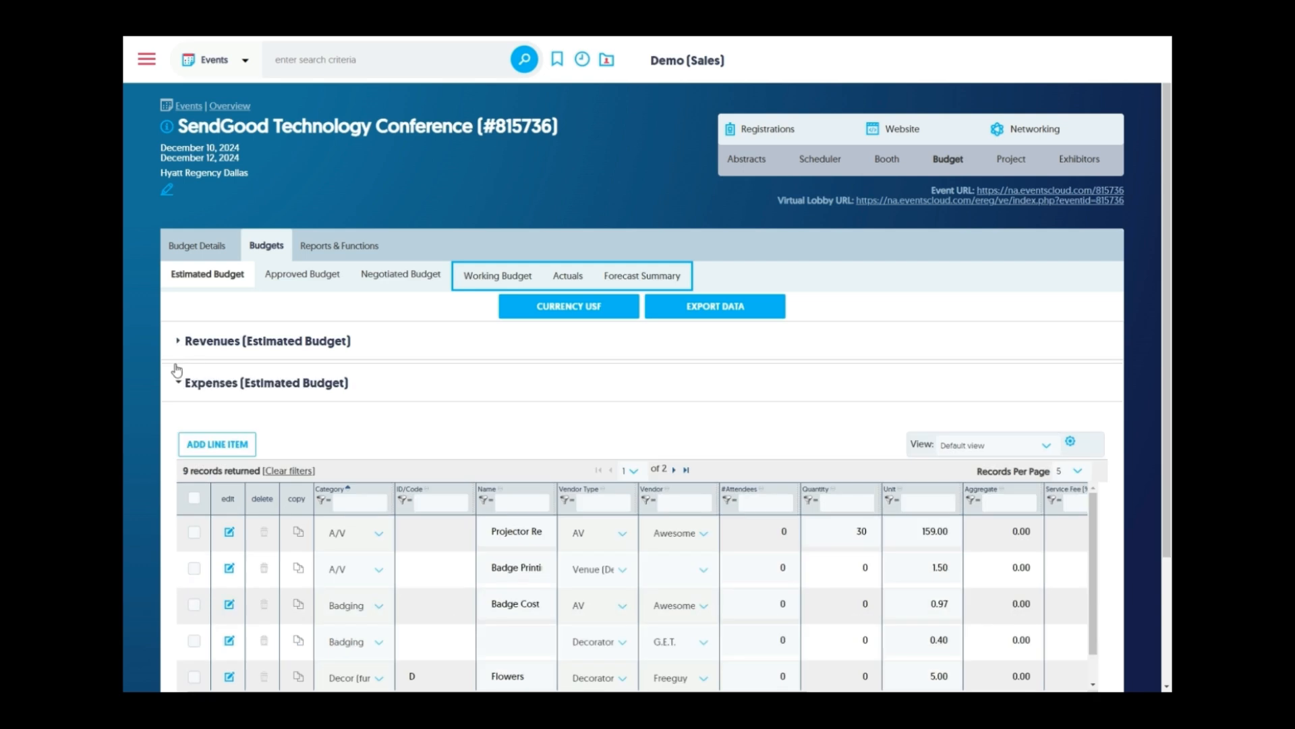
pyautogui.click(180, 383)
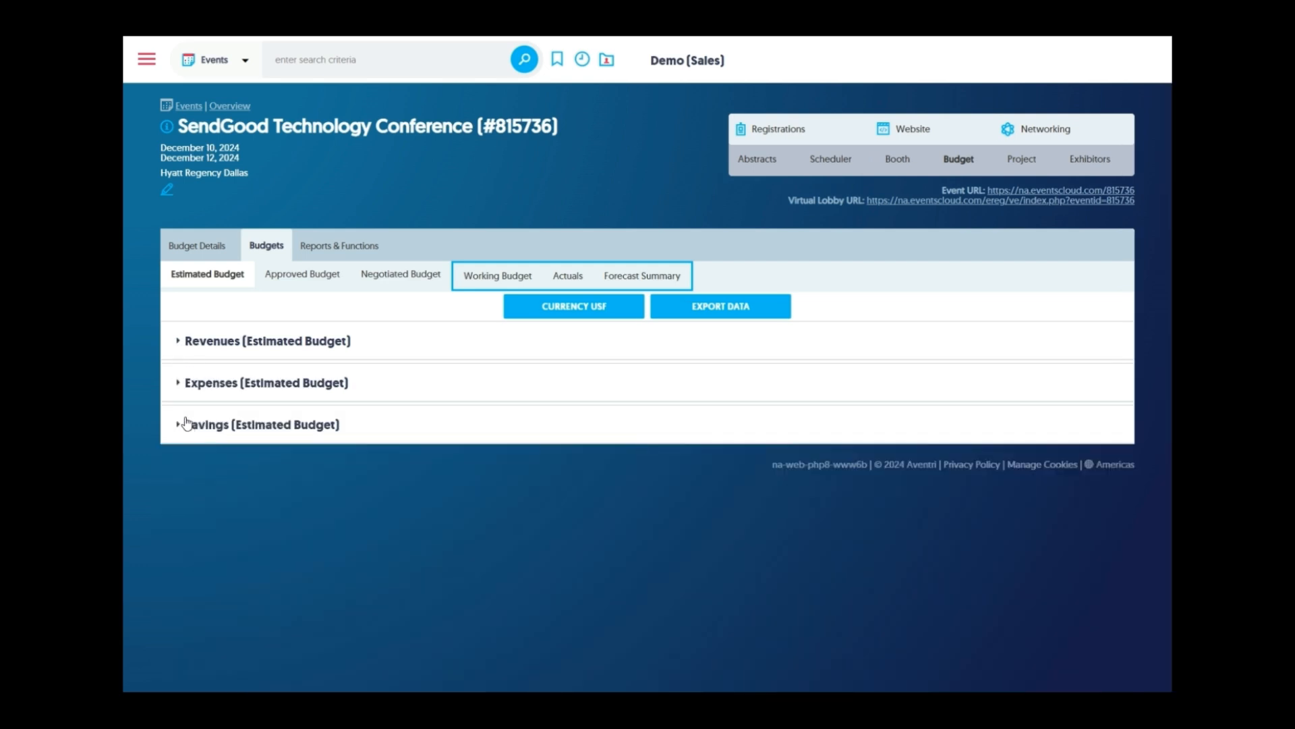
pyautogui.click(214, 348)
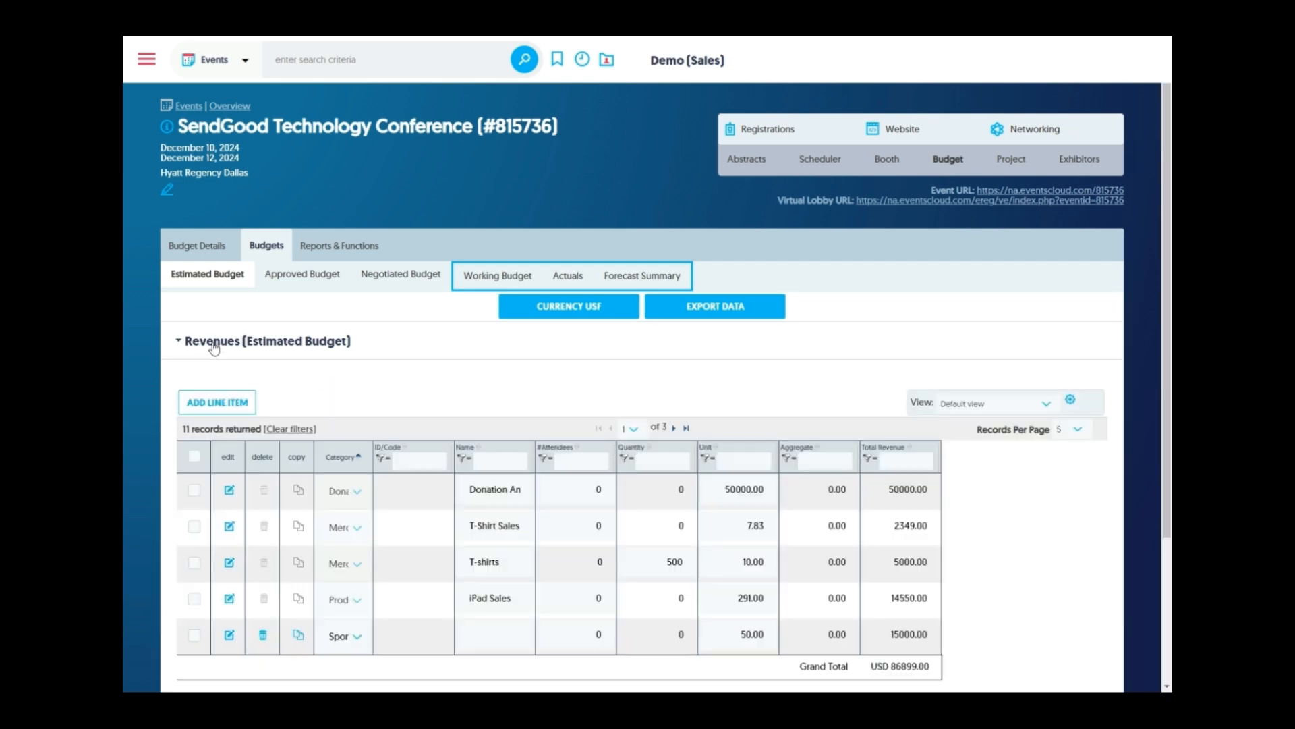
pyautogui.scroll(-1, 172, 362)
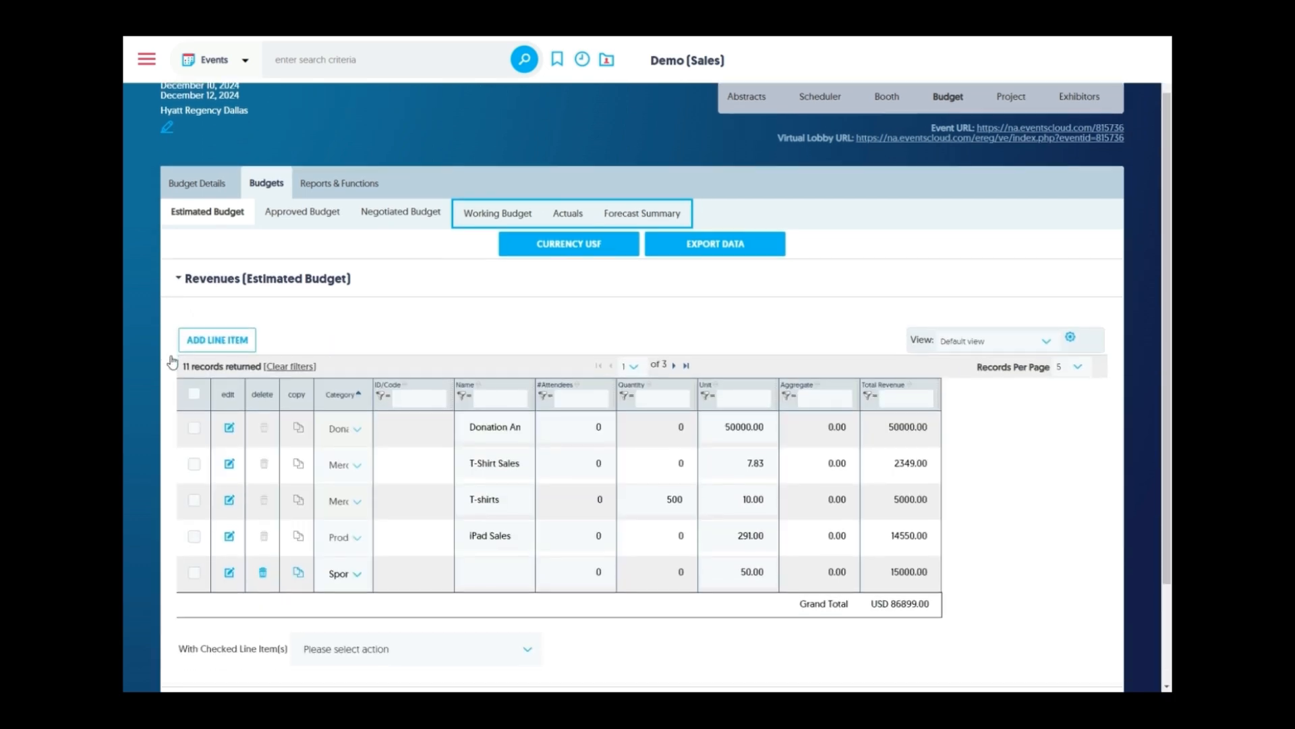
# Open the Manage views dialog from the table view menu, then close it
pyautogui.click(1019, 342)
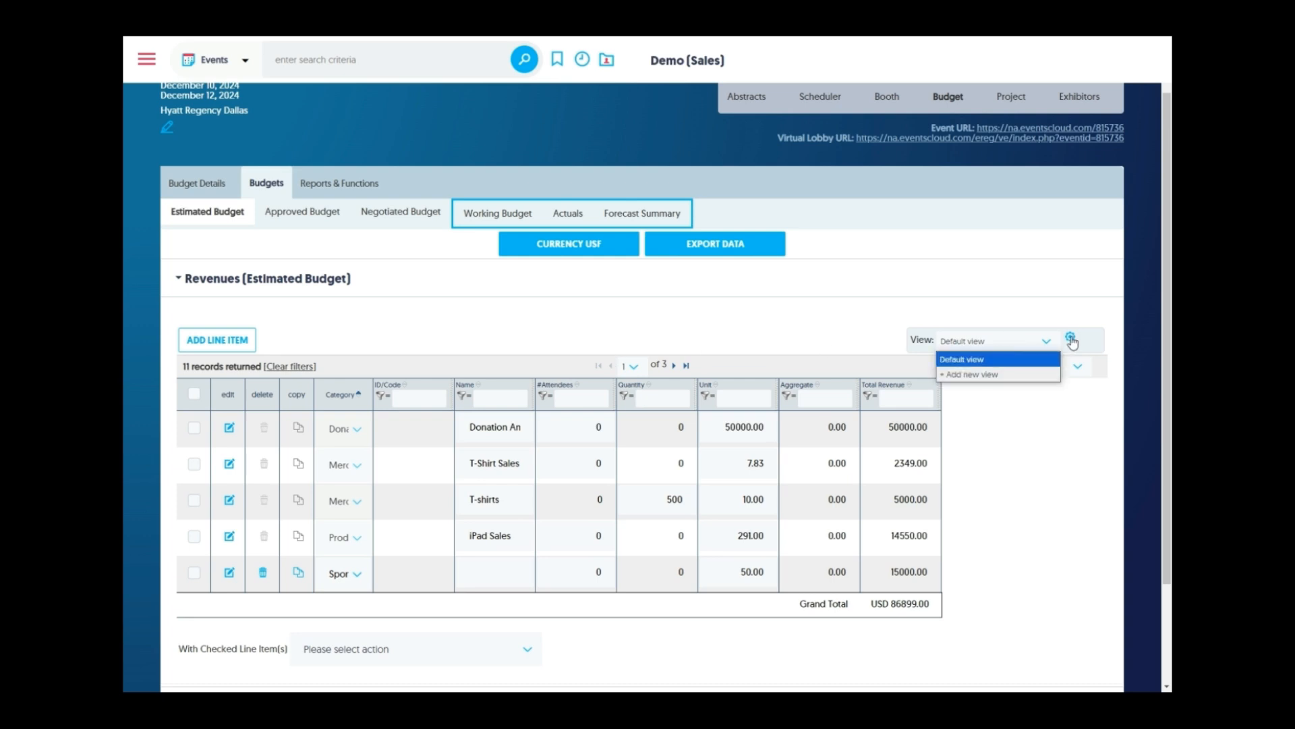
pyautogui.click(1070, 337)
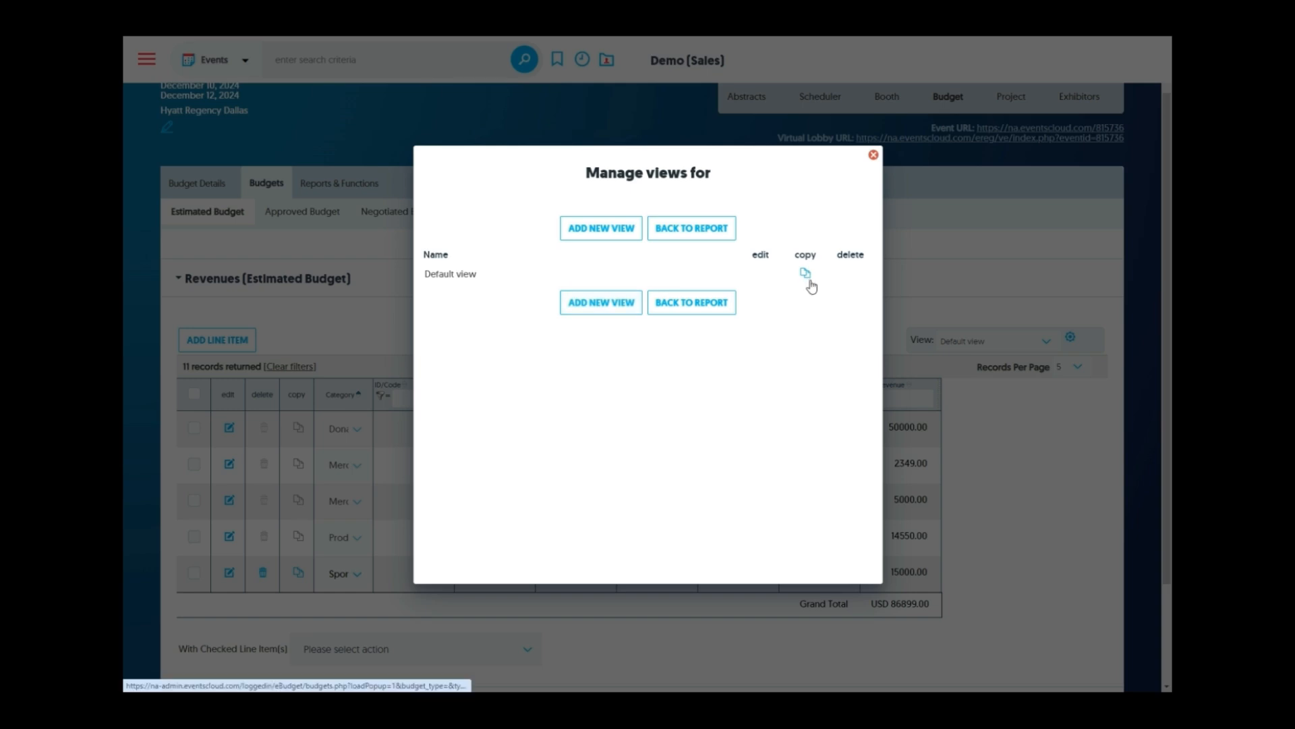
pyautogui.click(873, 155)
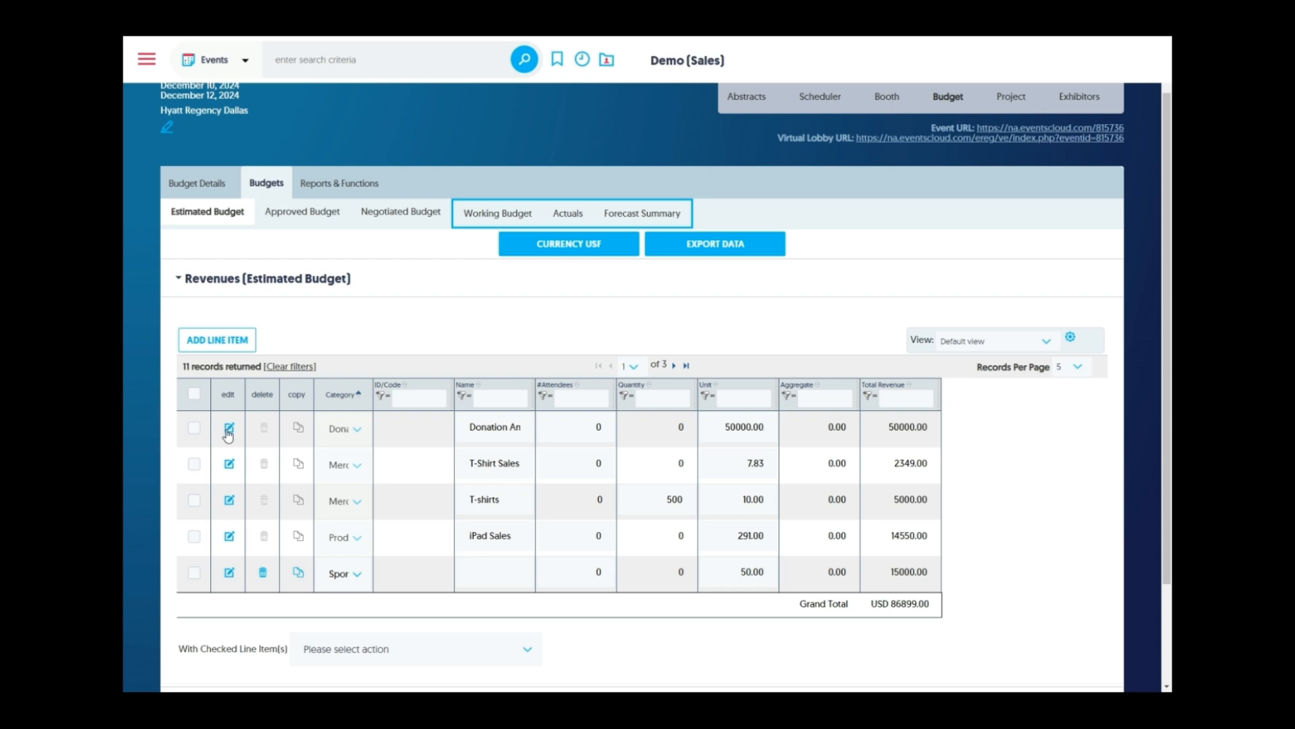
# Glance at the Donation Amount Total line, then set T-Shirt Sales attendees to 50
pyautogui.click(229, 429)
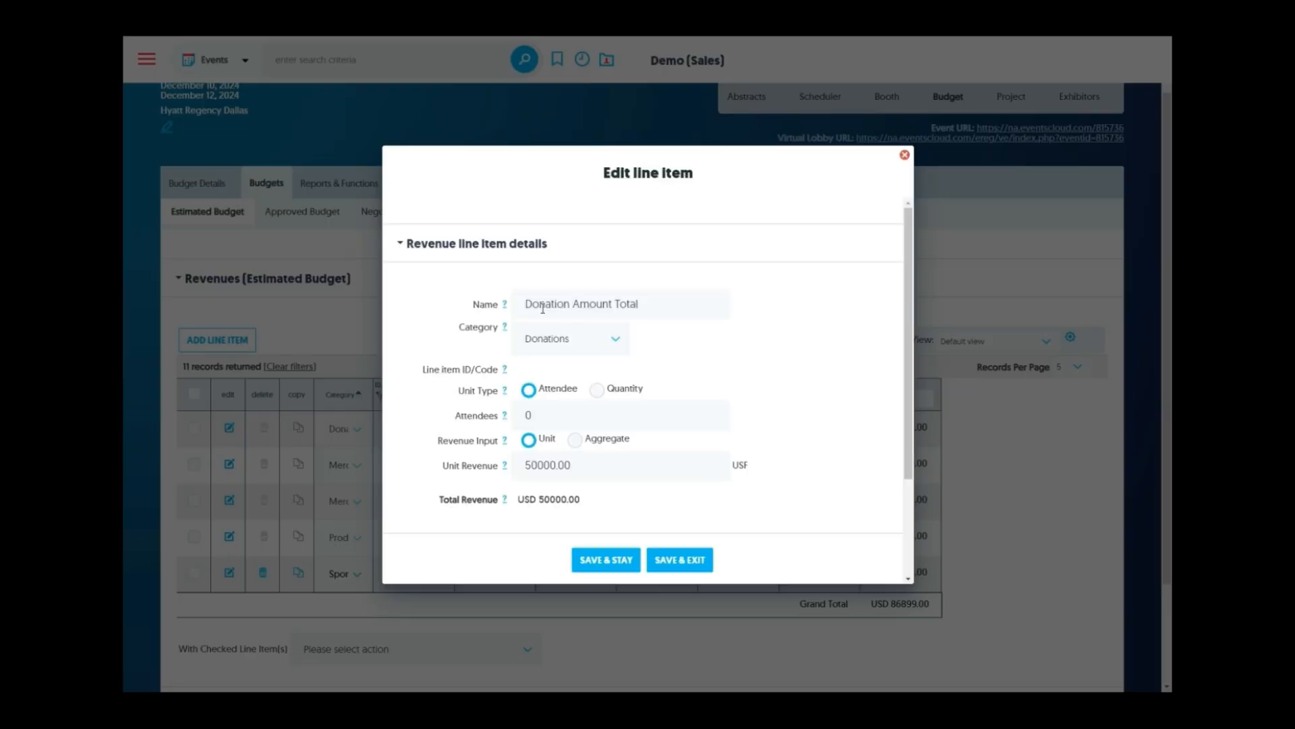
pyautogui.click(905, 155)
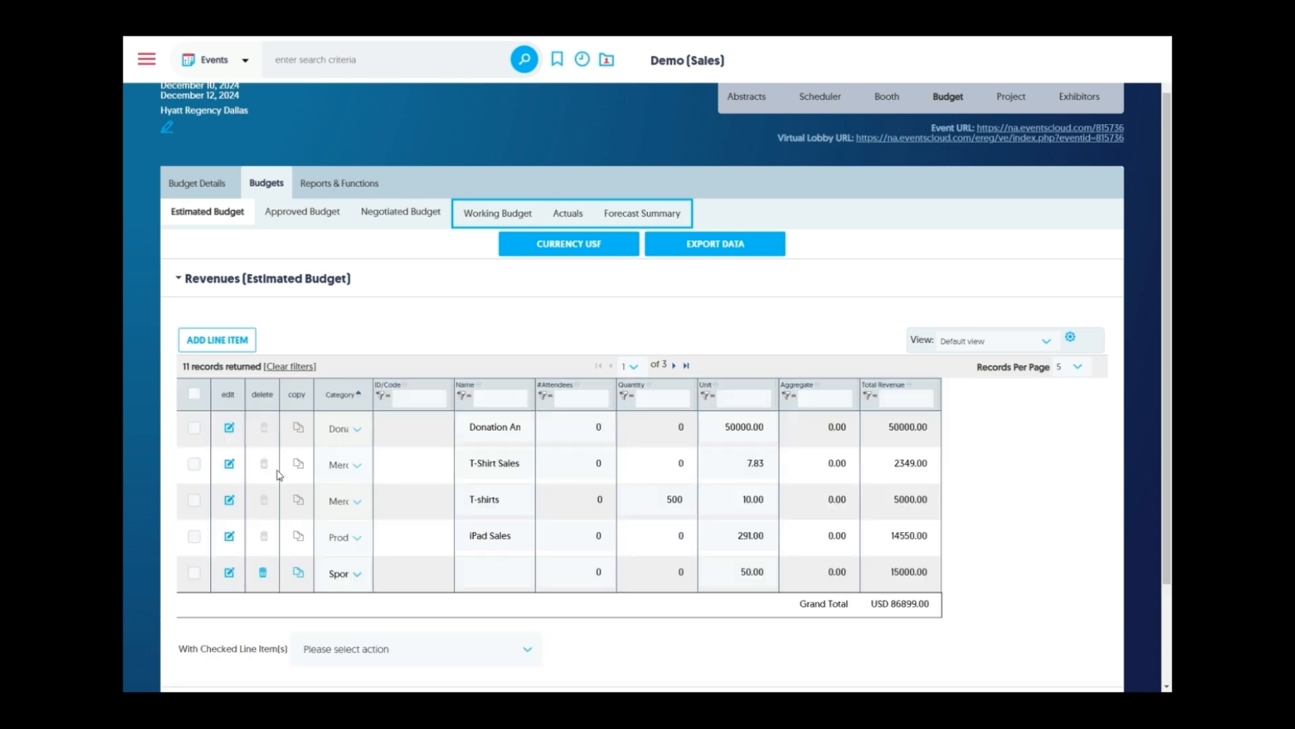
pyautogui.click(230, 464)
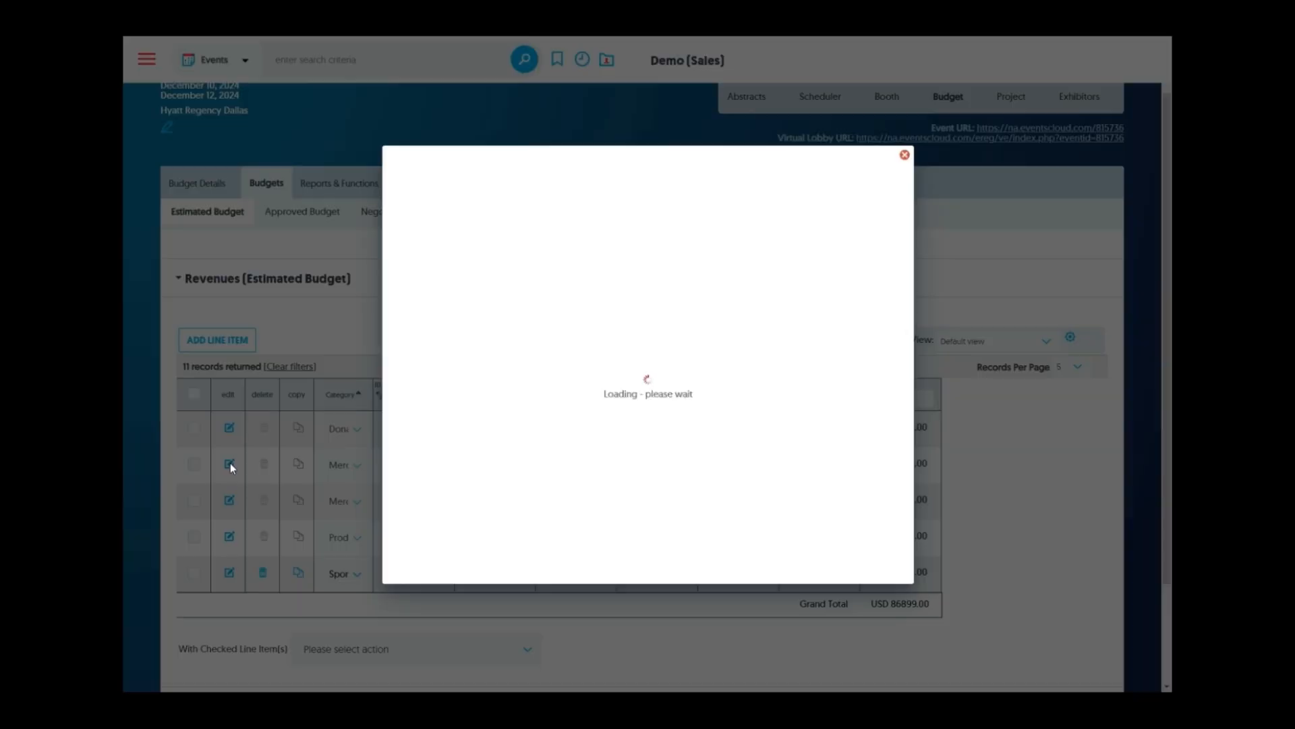
pyautogui.scroll(-3, 805, 354)
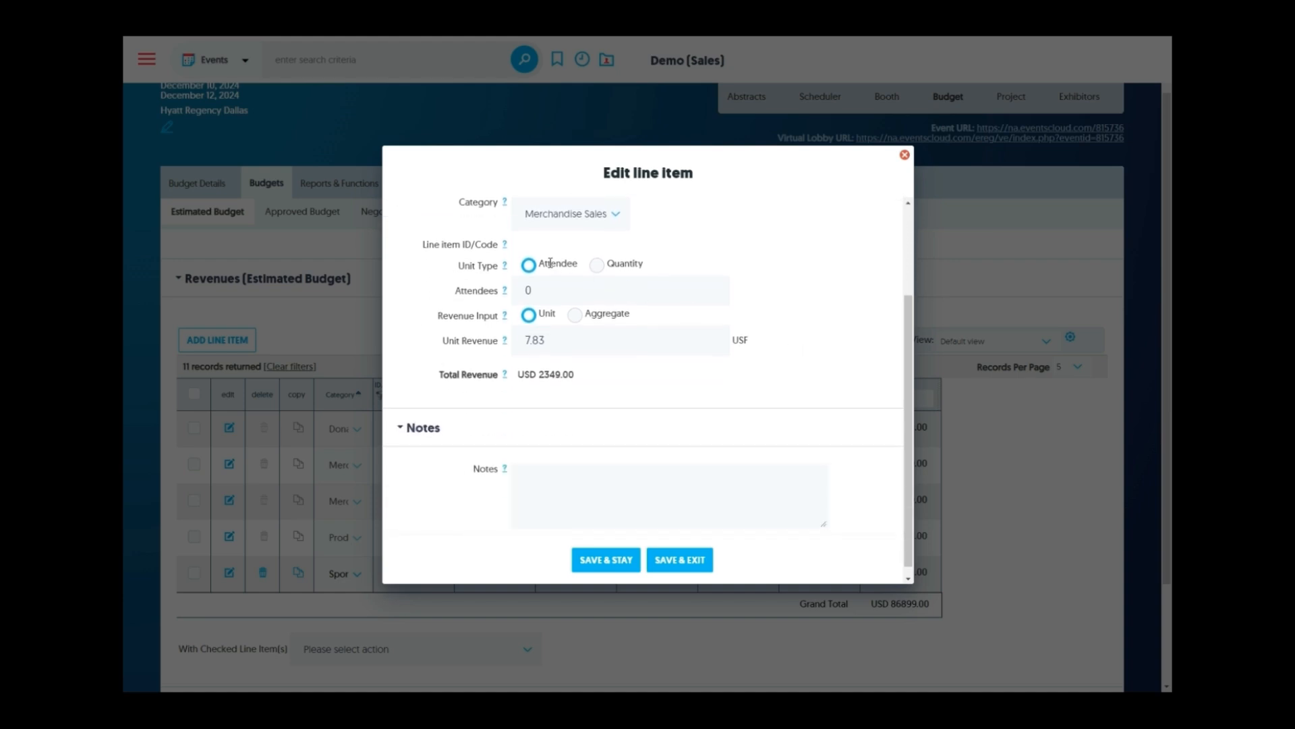
pyautogui.click(517, 292)
pyautogui.write('50')
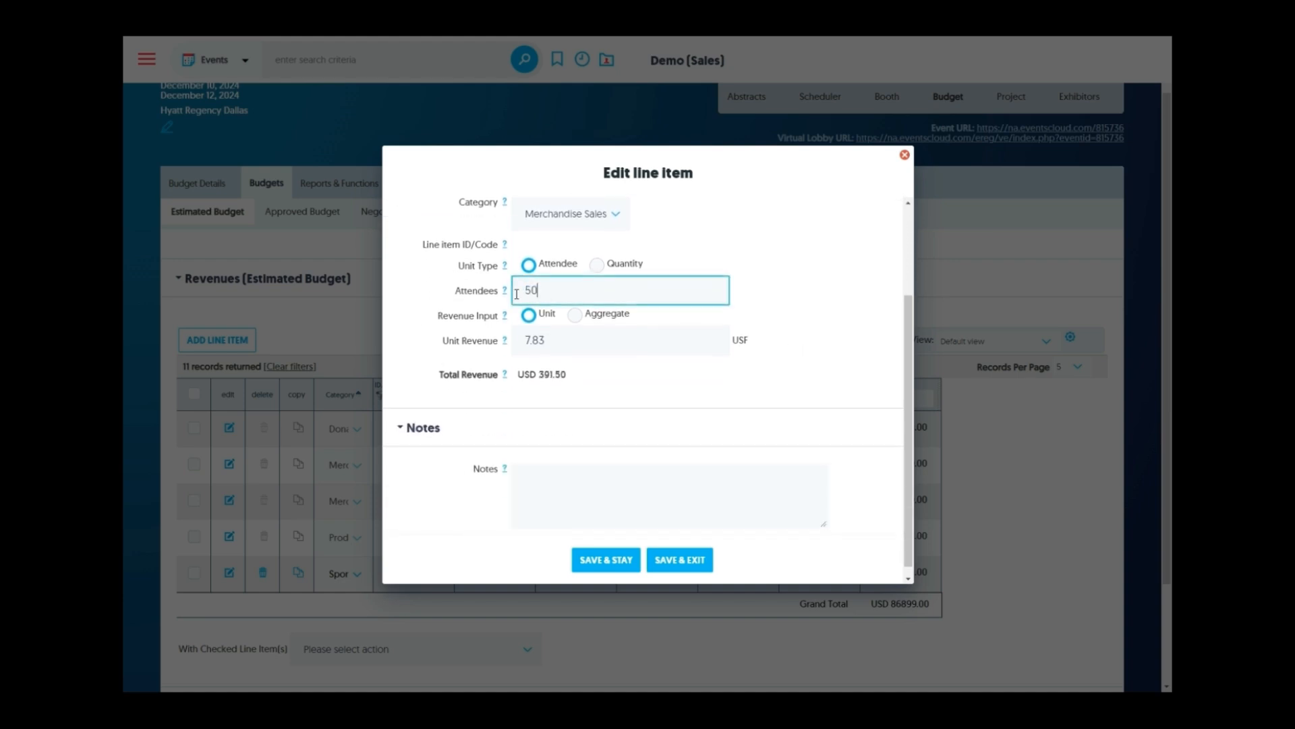
pyautogui.click(793, 319)
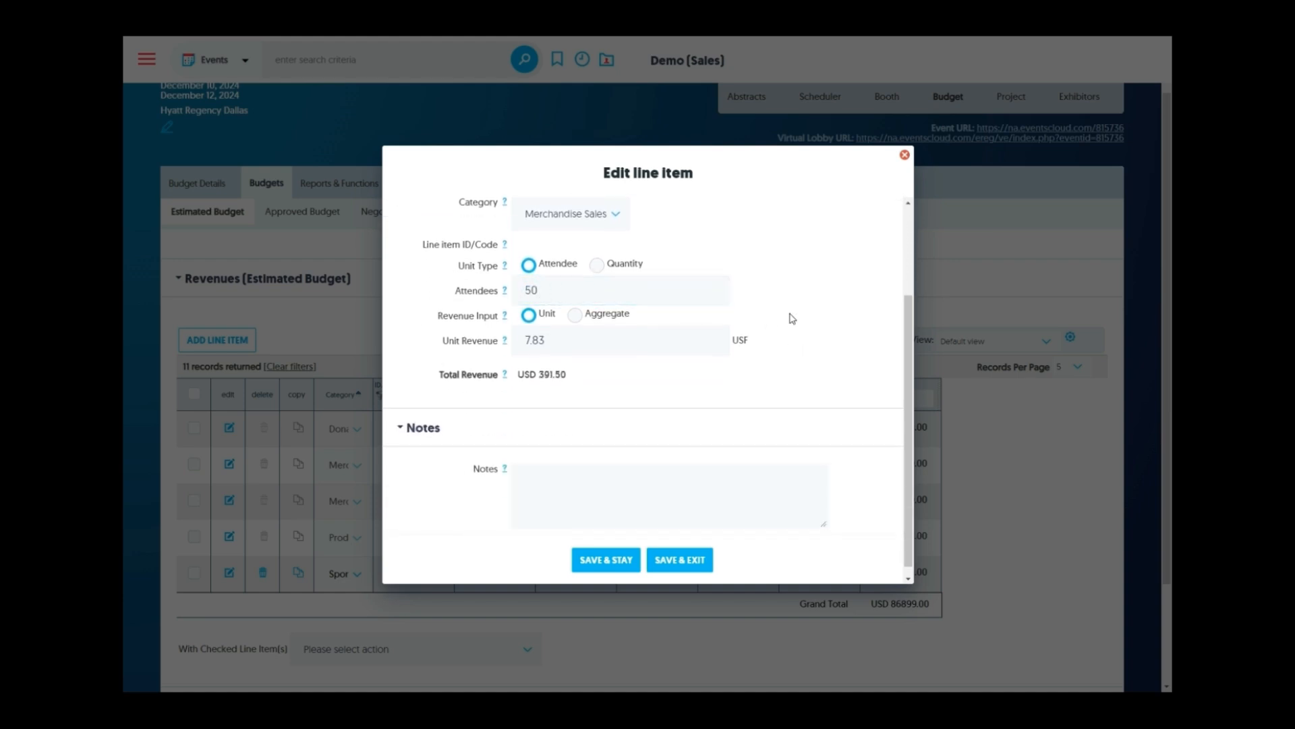
# Change T-Shirt Sales unit revenue from 7.83 to 15 for a 750.00 total and save
pyautogui.click(572, 343)
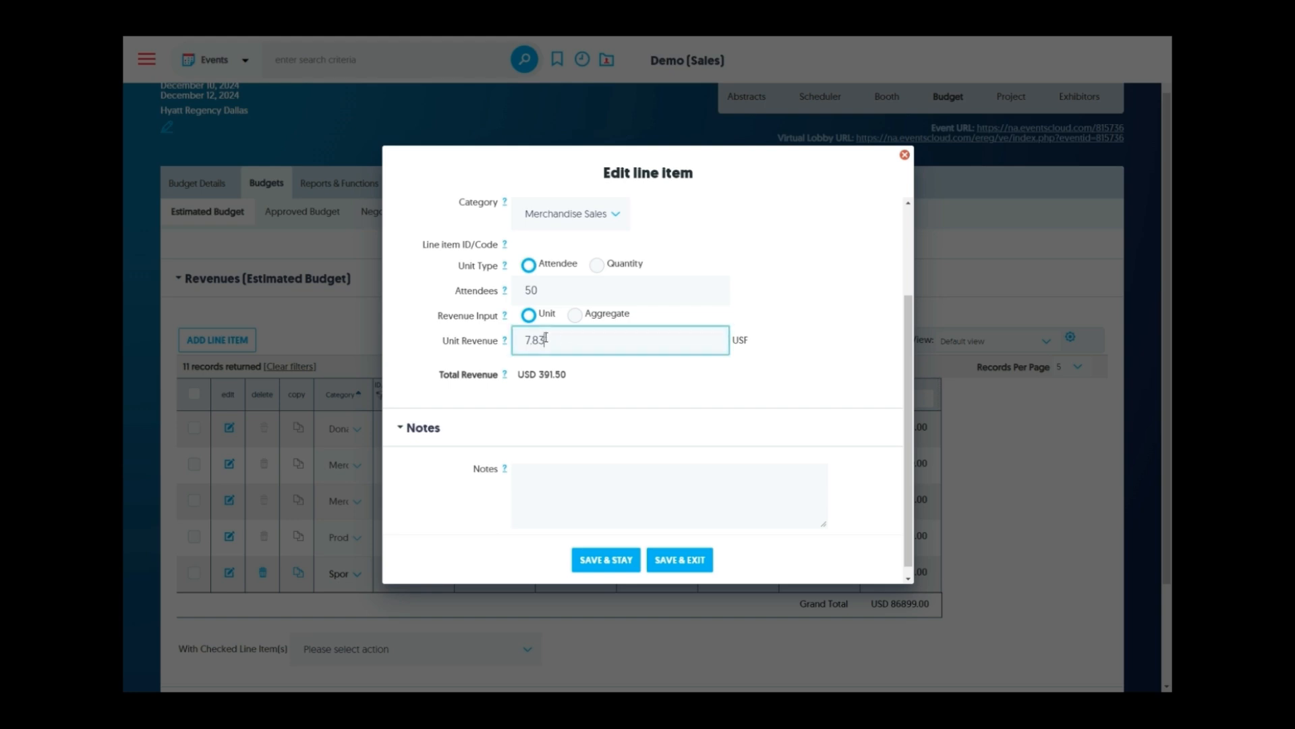
pyautogui.doubleClick(571, 343)
pyautogui.write('15')
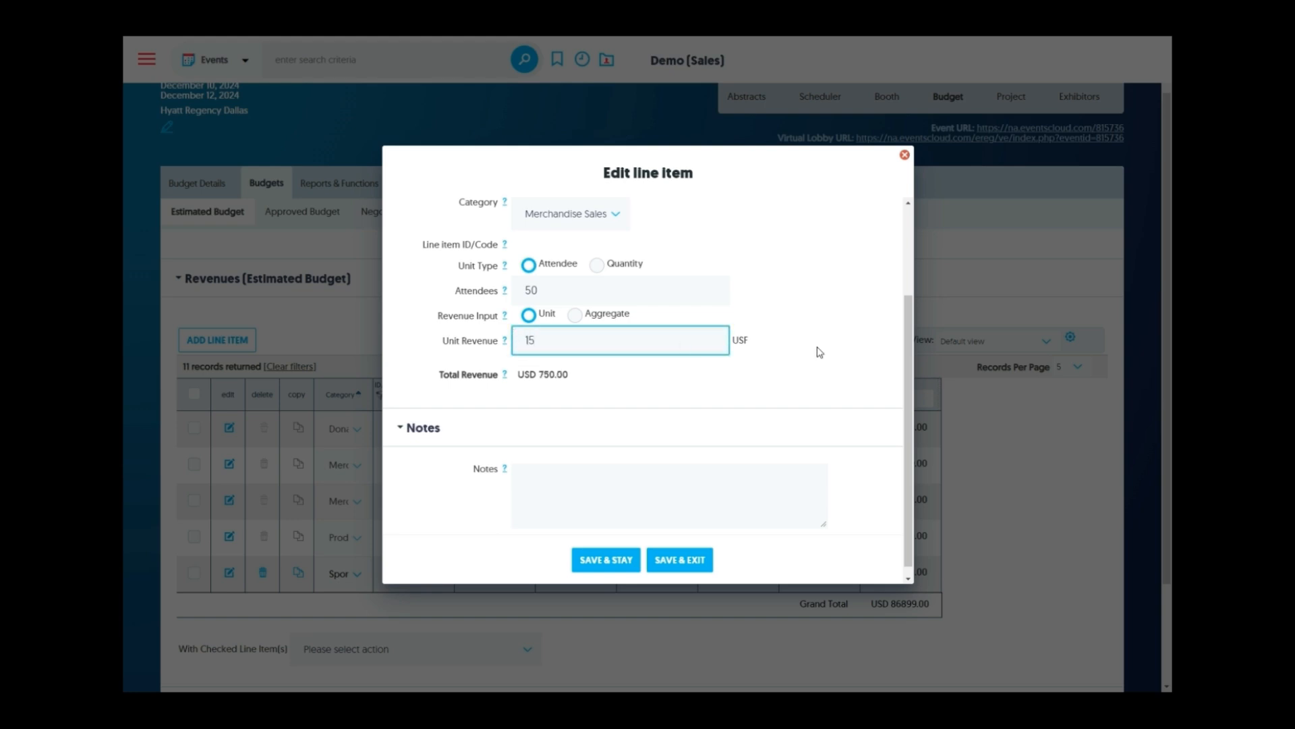
pyautogui.click(807, 351)
pyautogui.scroll(1, 802, 346)
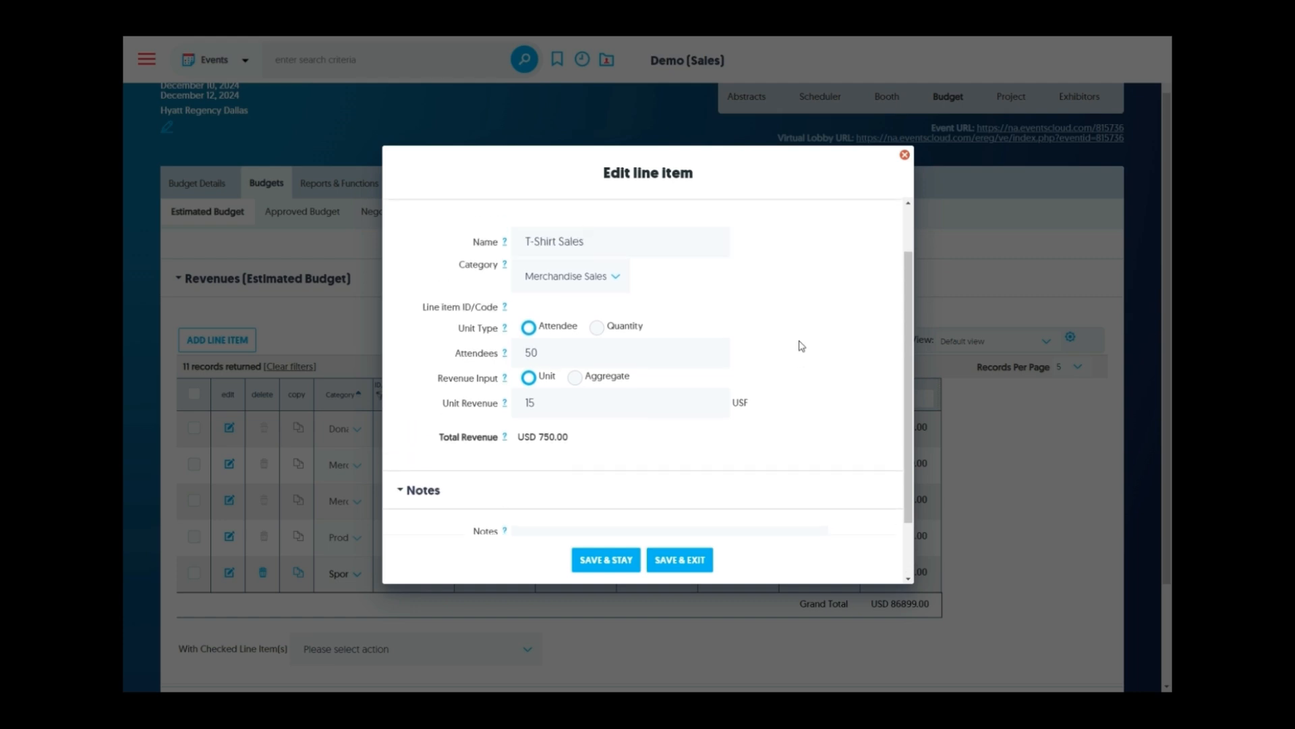
pyautogui.scroll(-1, 802, 346)
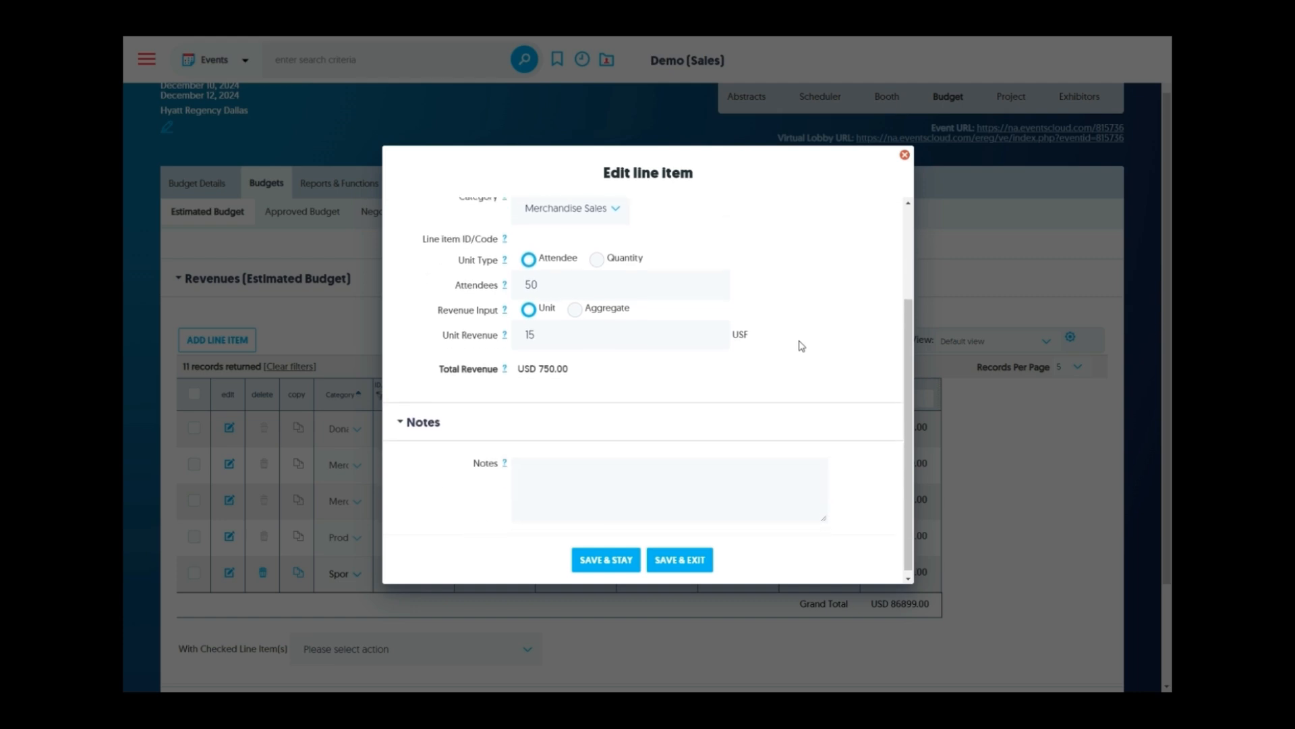
pyautogui.click(684, 562)
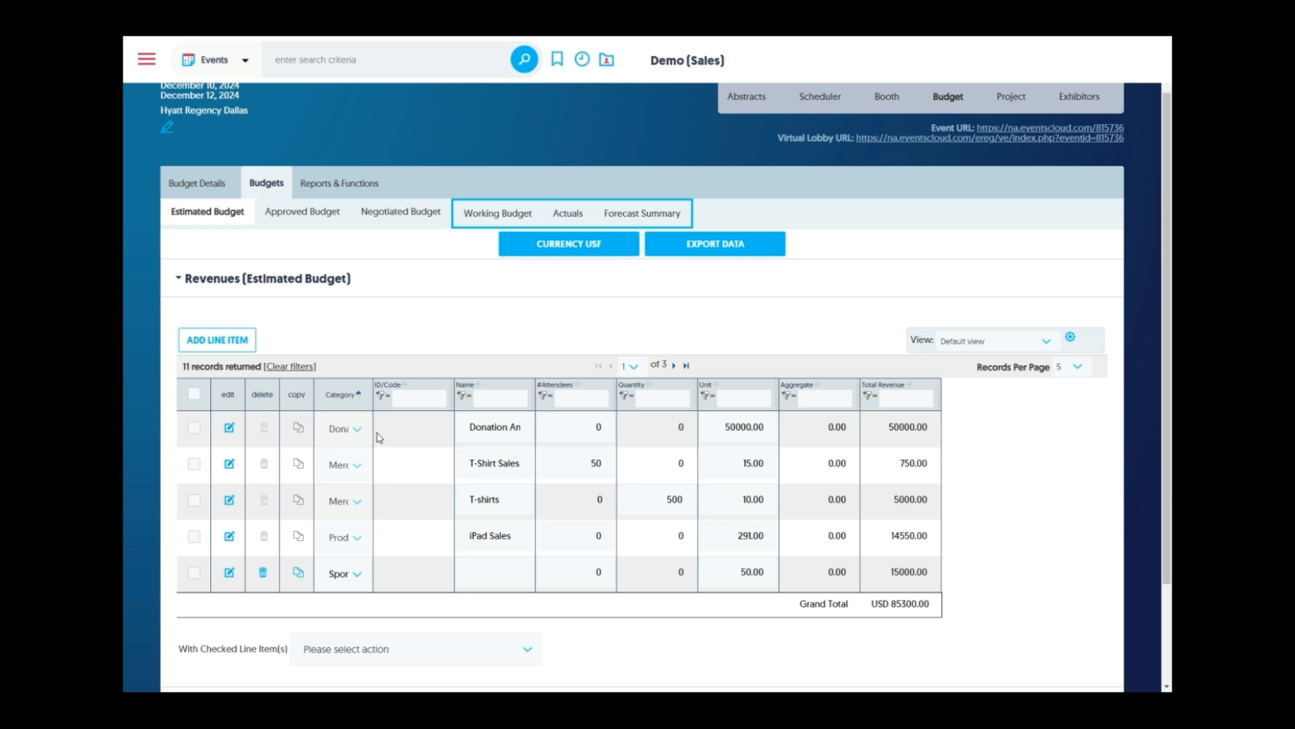
# Check all revenue lines to view bulk actions, uncheck them, then collapse the Revenues section
pyautogui.scroll(-1, 380, 438)
pyautogui.click(195, 332)
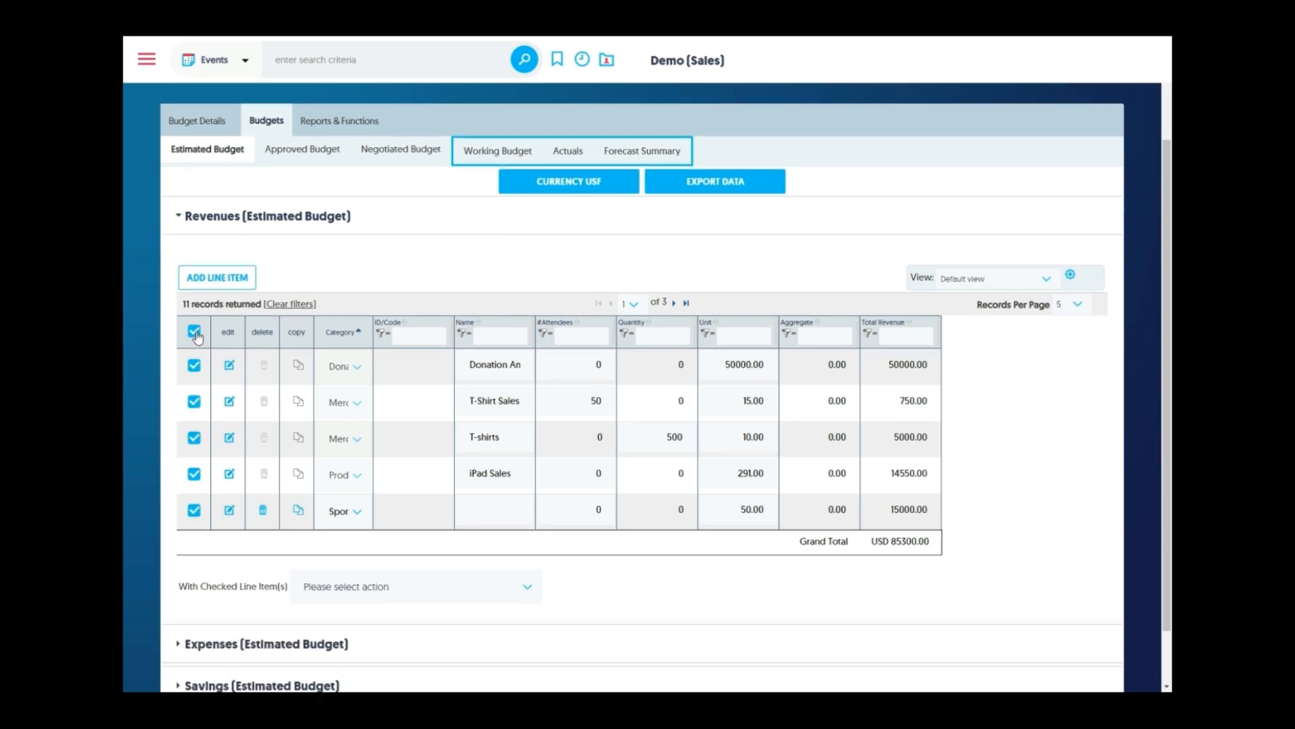
pyautogui.click(375, 591)
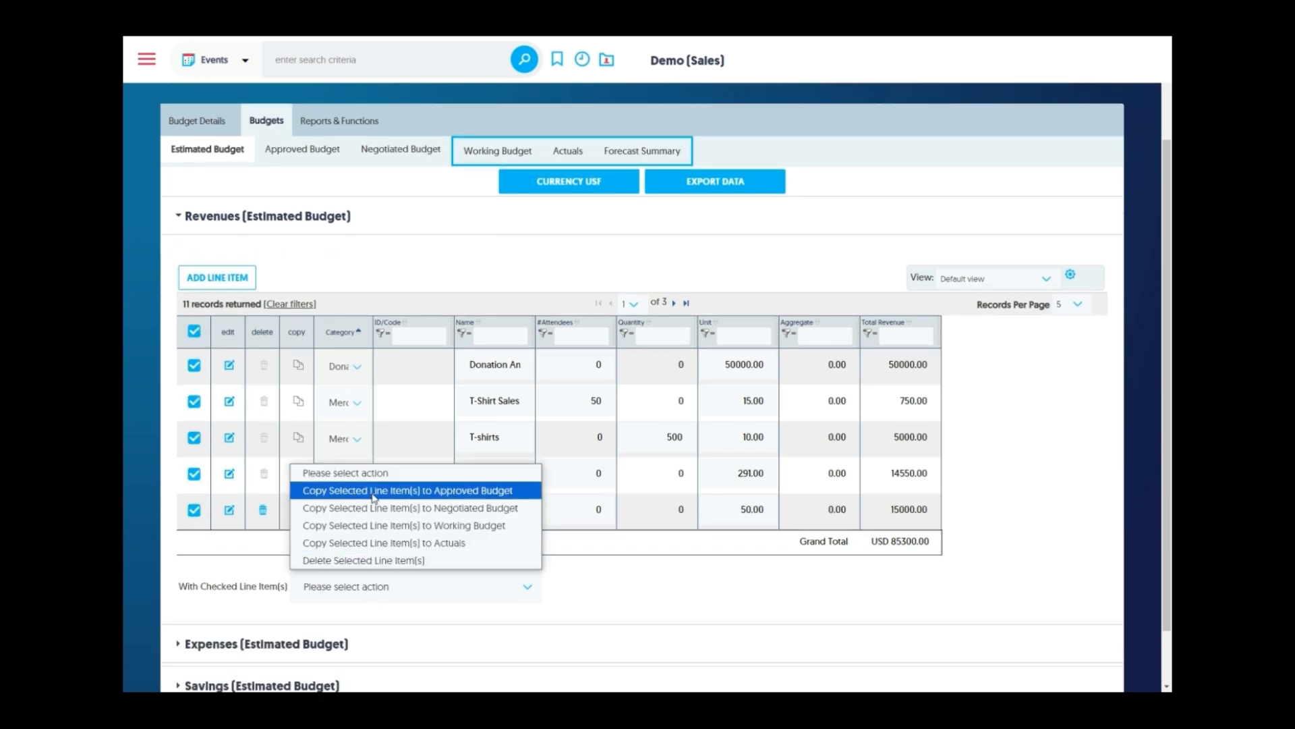
pyautogui.click(195, 332)
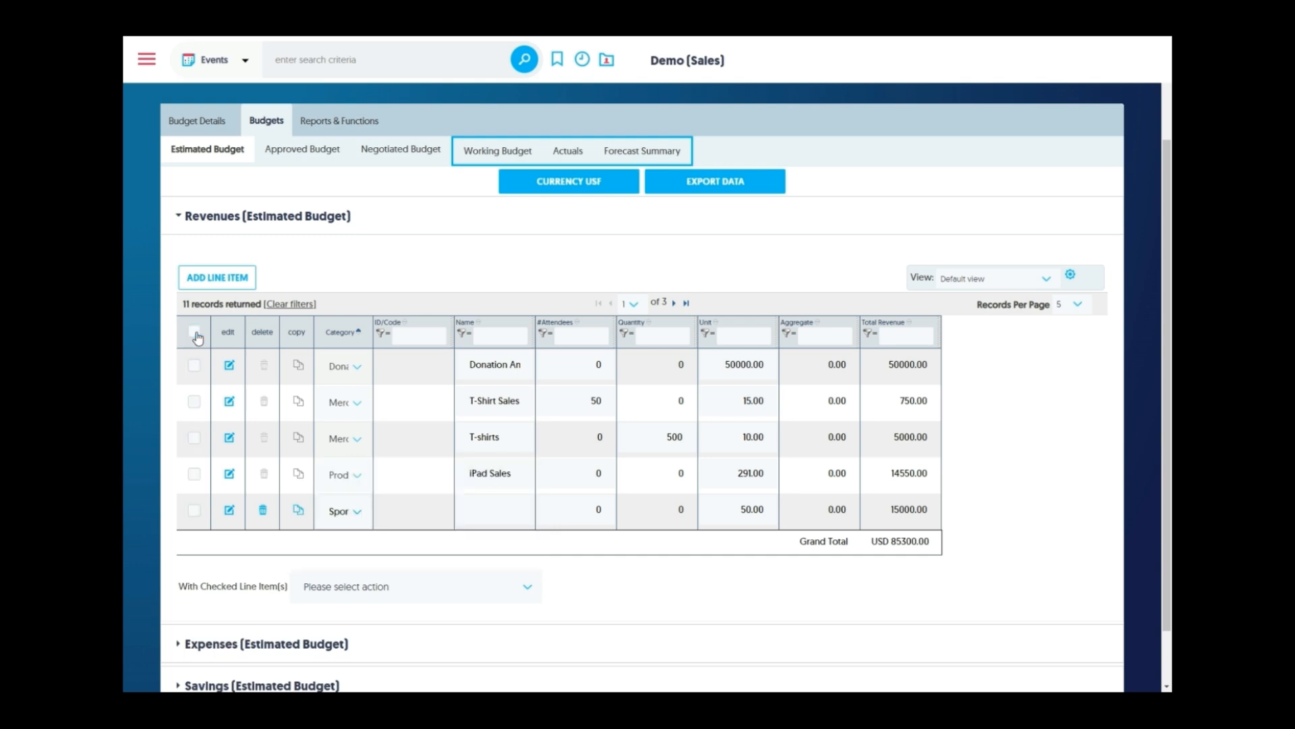
pyautogui.scroll(-1, 125, 415)
pyautogui.click(224, 161)
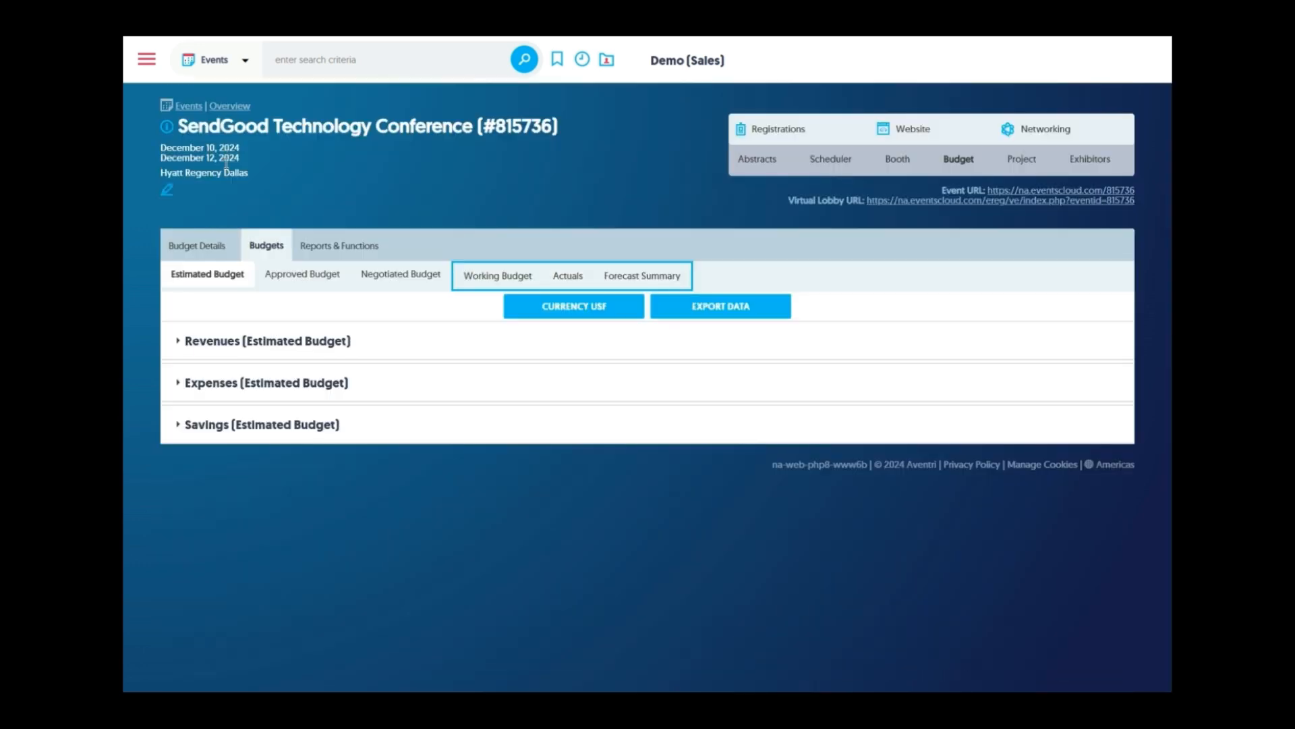
# Open the Projector Rental expense line and keep its category as A/V
pyautogui.click(223, 394)
pyautogui.scroll(-2, 213, 375)
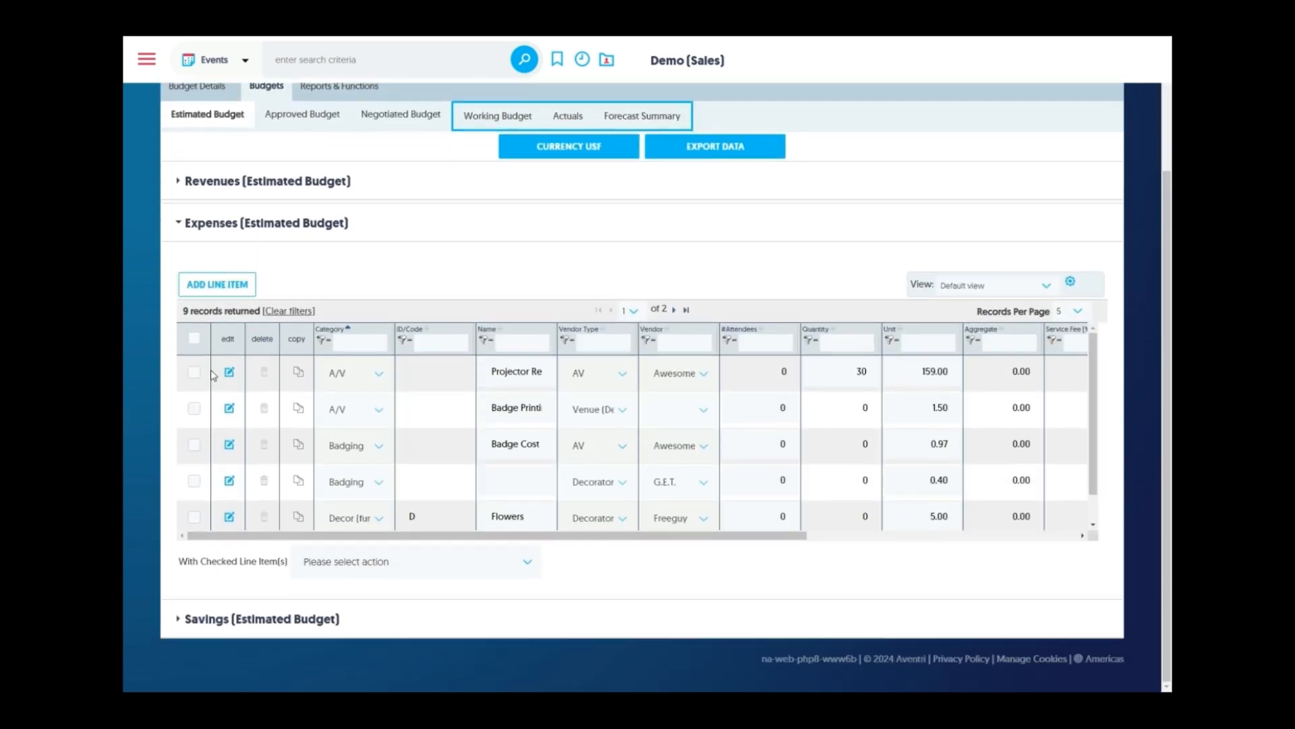
pyautogui.click(229, 377)
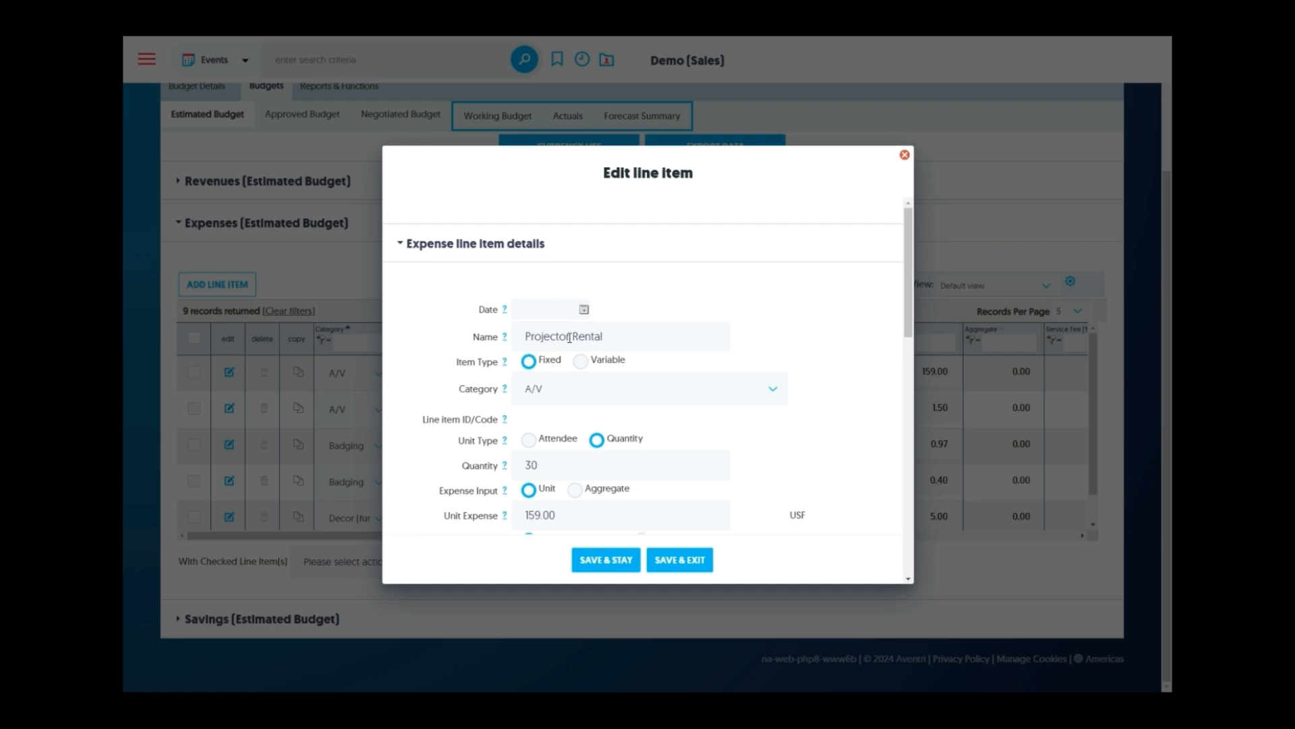
pyautogui.scroll(-1, 568, 337)
pyautogui.click(601, 338)
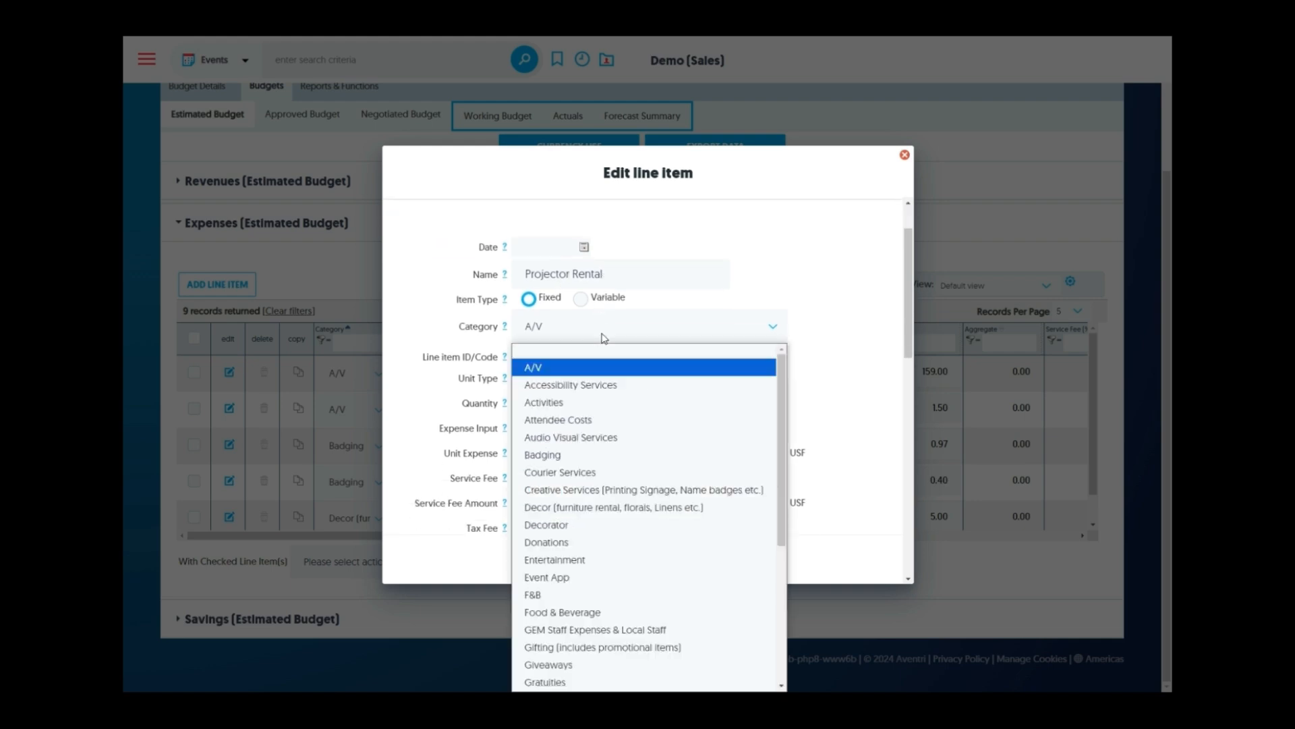
pyautogui.click(604, 338)
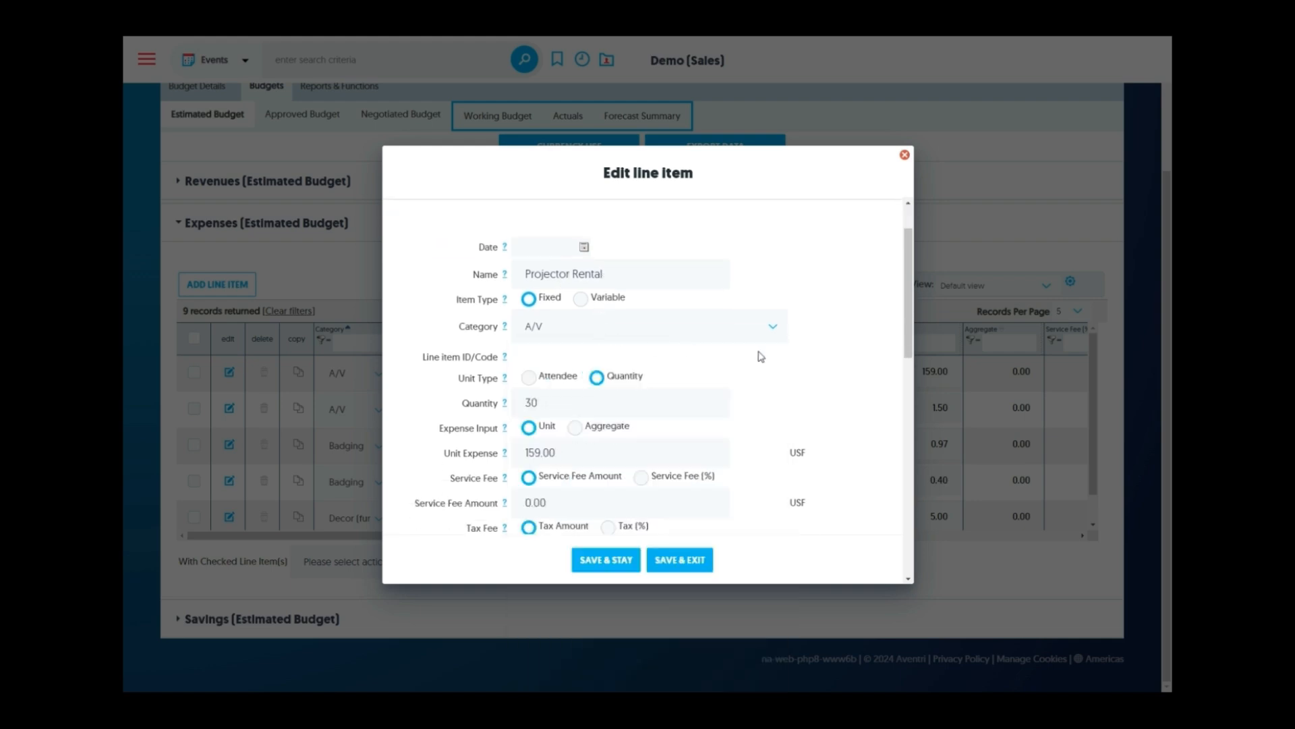
# Keep the vendor type as AV and the vendor as Awesome A/V
pyautogui.scroll(-2, 758, 358)
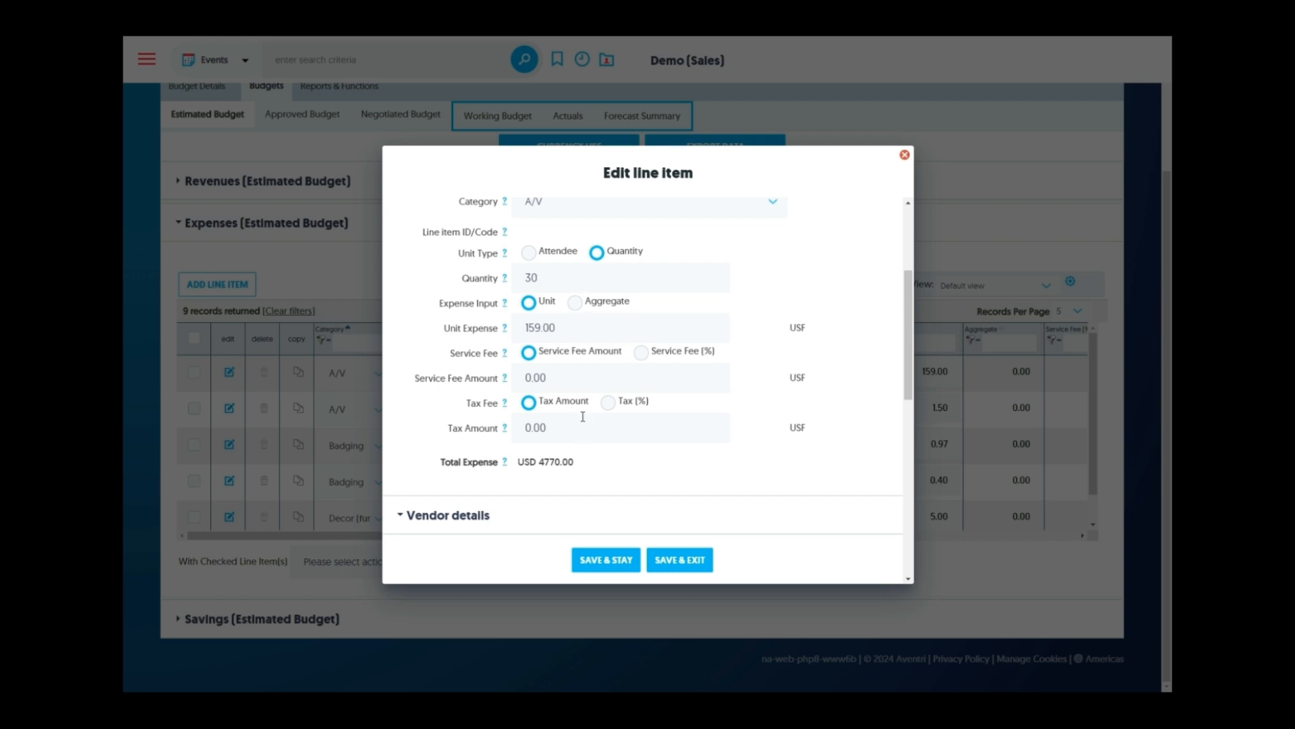
pyautogui.scroll(-3, 774, 379)
pyautogui.click(608, 382)
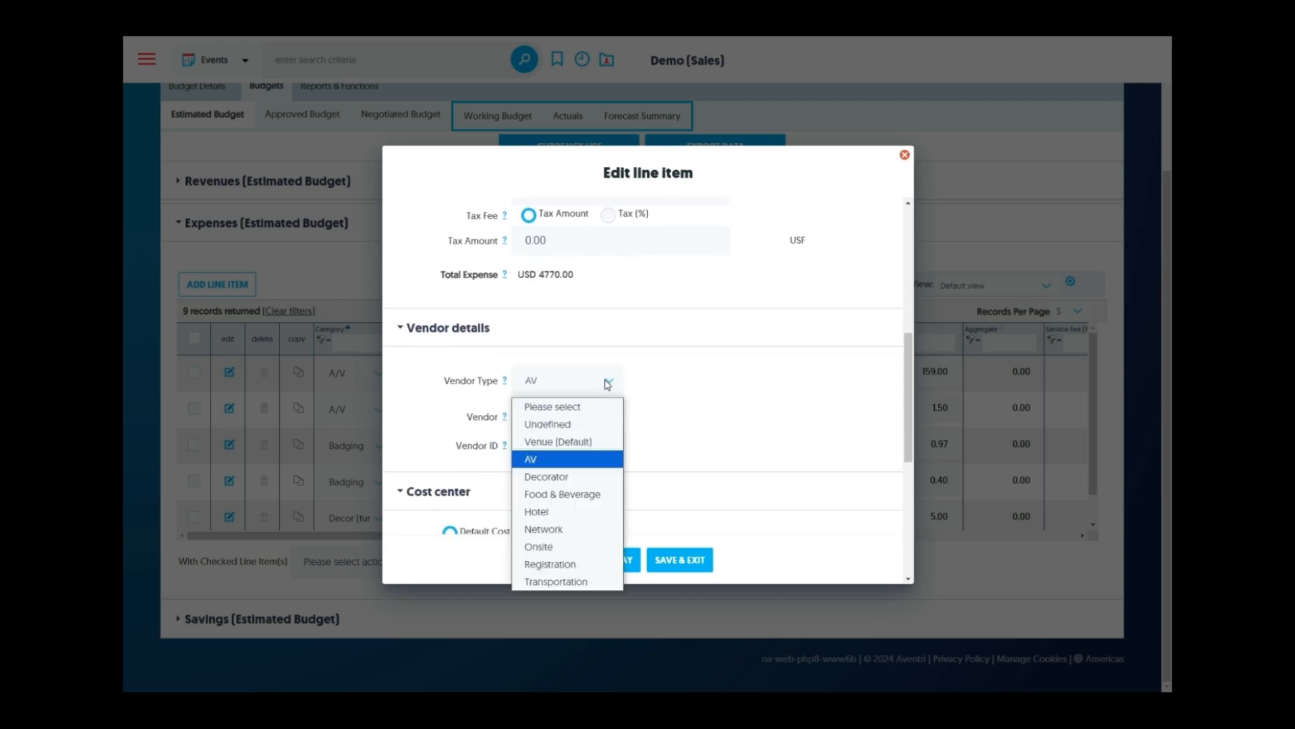
pyautogui.click(607, 383)
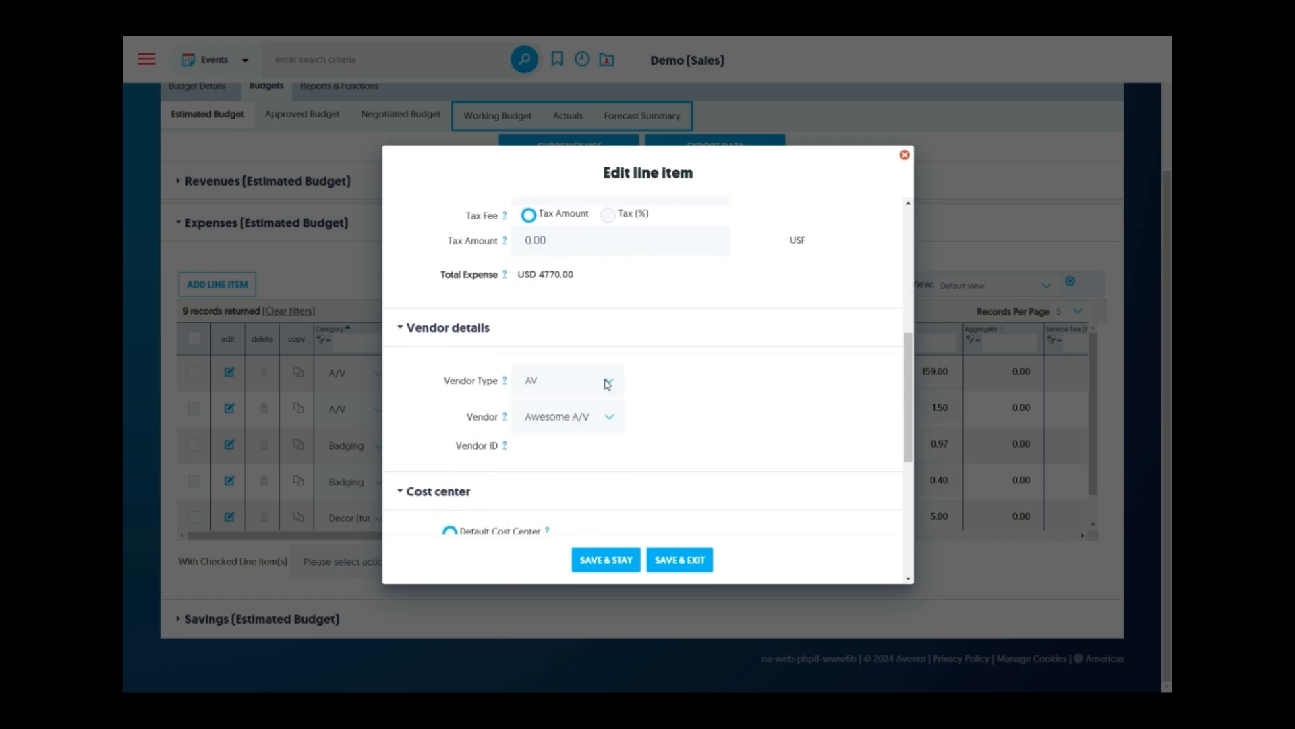
pyautogui.click(600, 423)
pyautogui.click(597, 423)
# Try a multi-cost-center split, then revert to the default Sales cost center at 100%
pyautogui.scroll(-3, 670, 393)
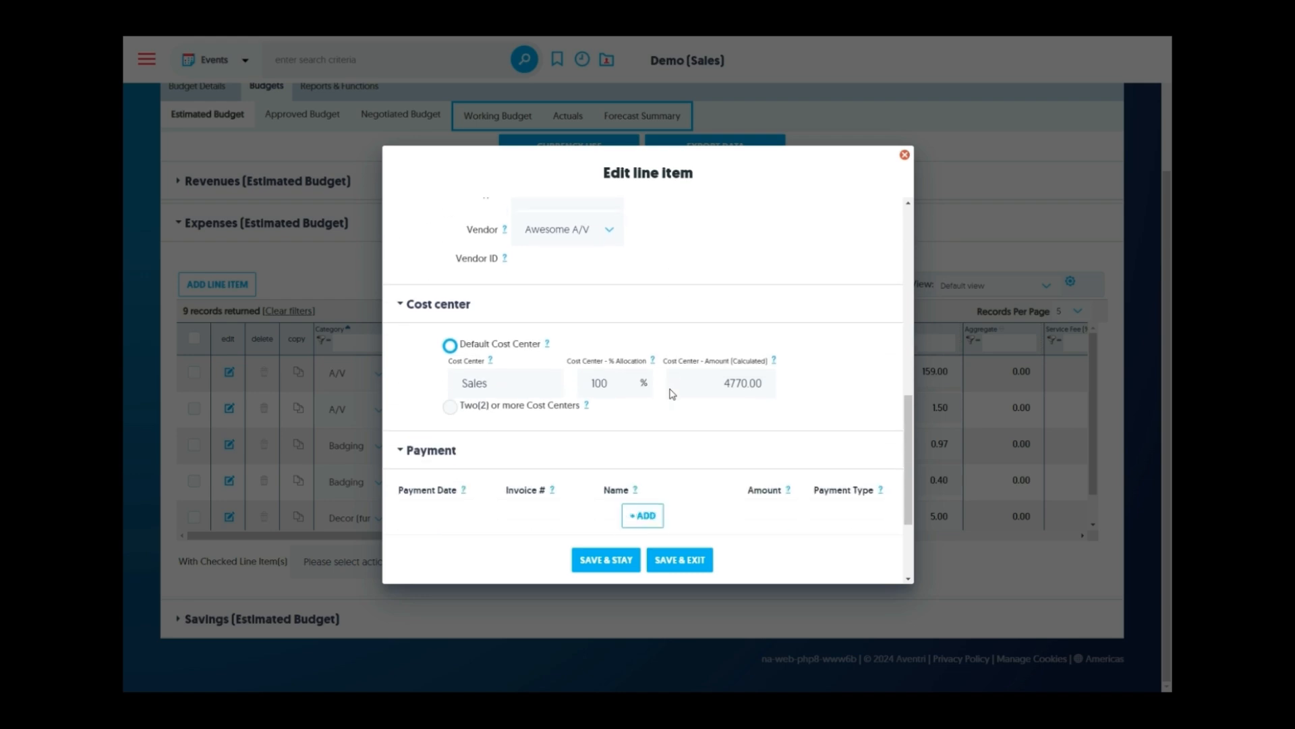
pyautogui.click(450, 407)
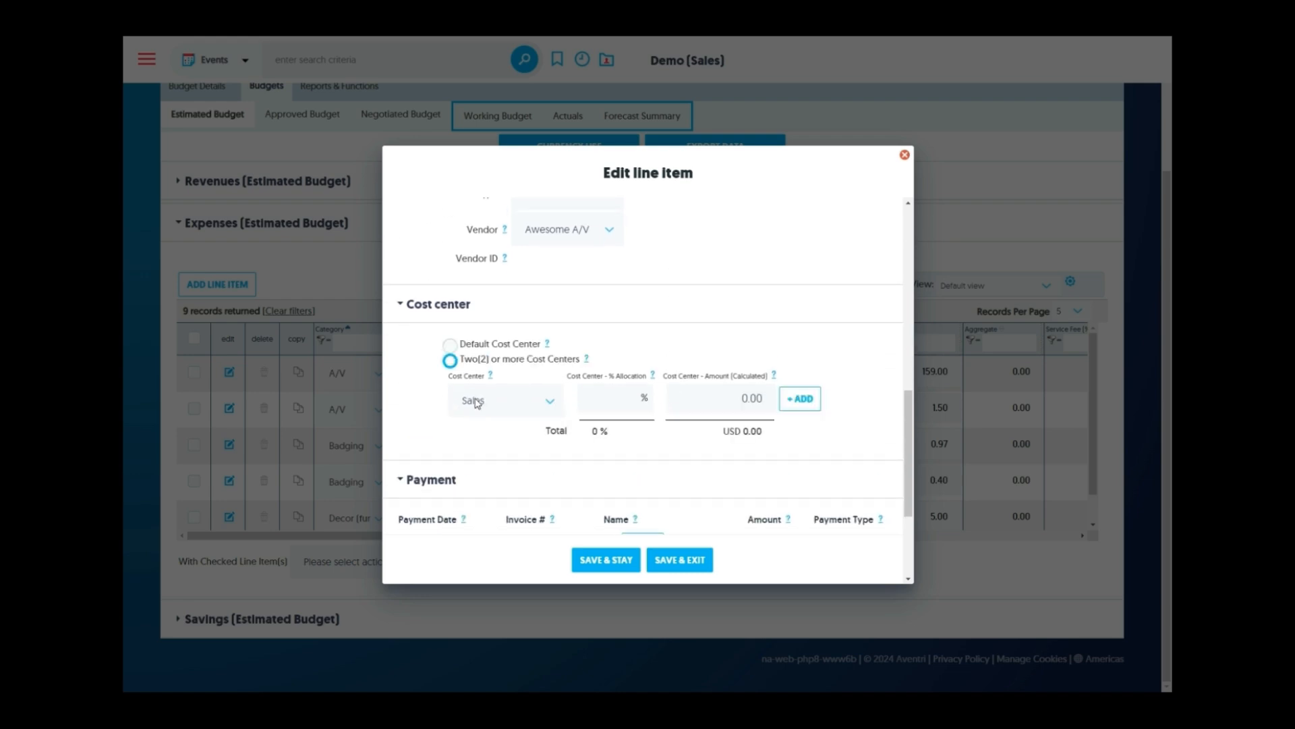
pyautogui.click(805, 405)
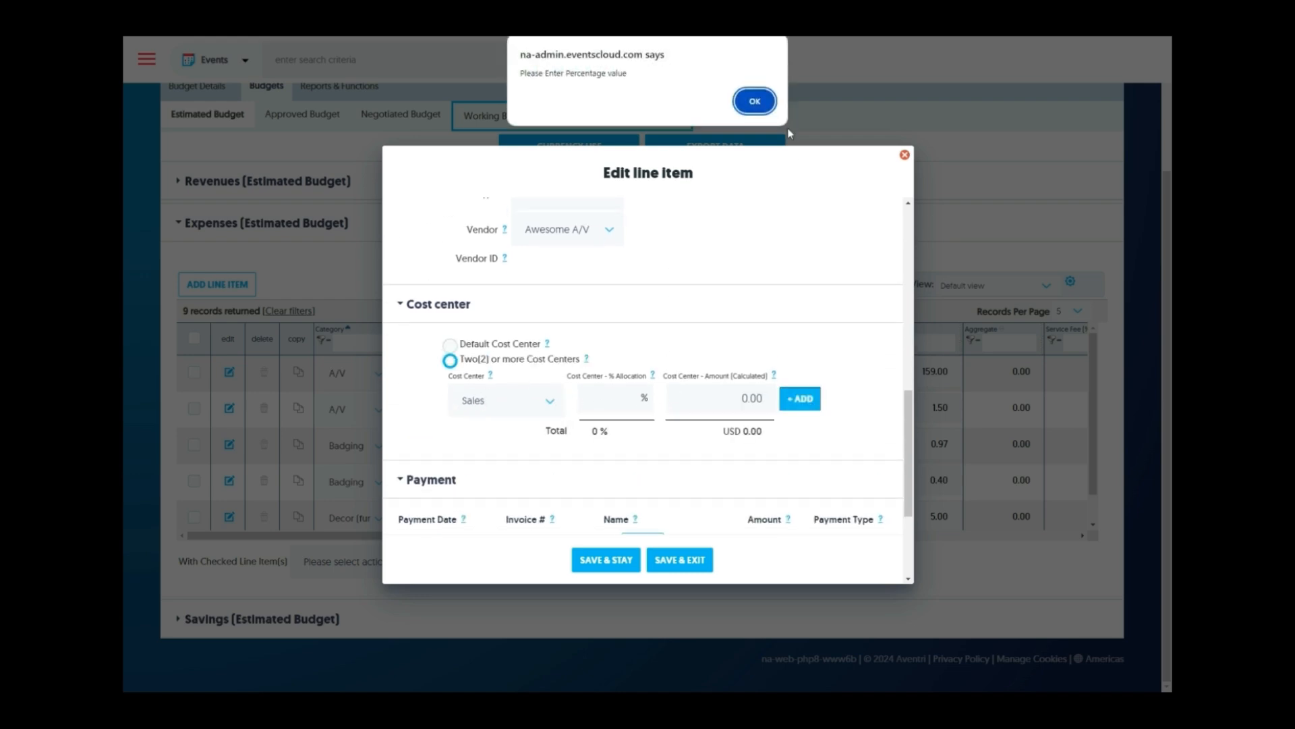
pyautogui.click(755, 101)
pyautogui.click(608, 398)
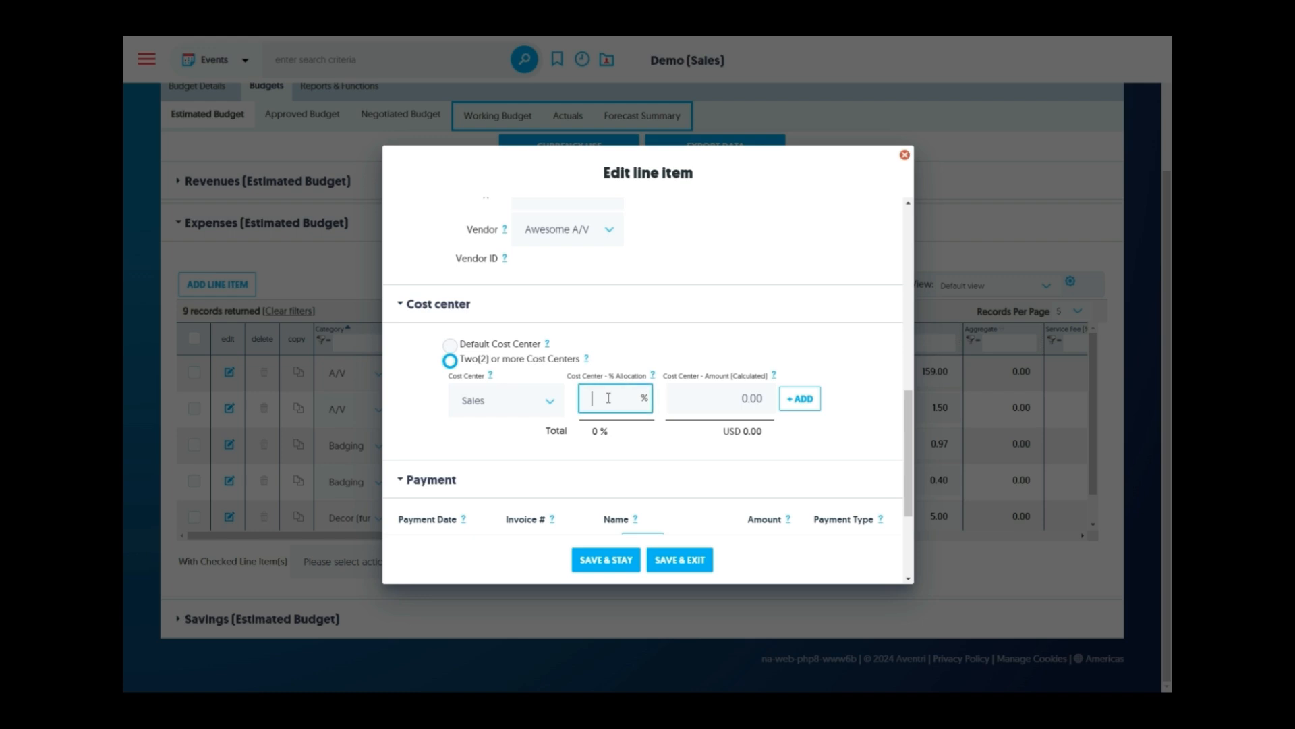
pyautogui.click(550, 402)
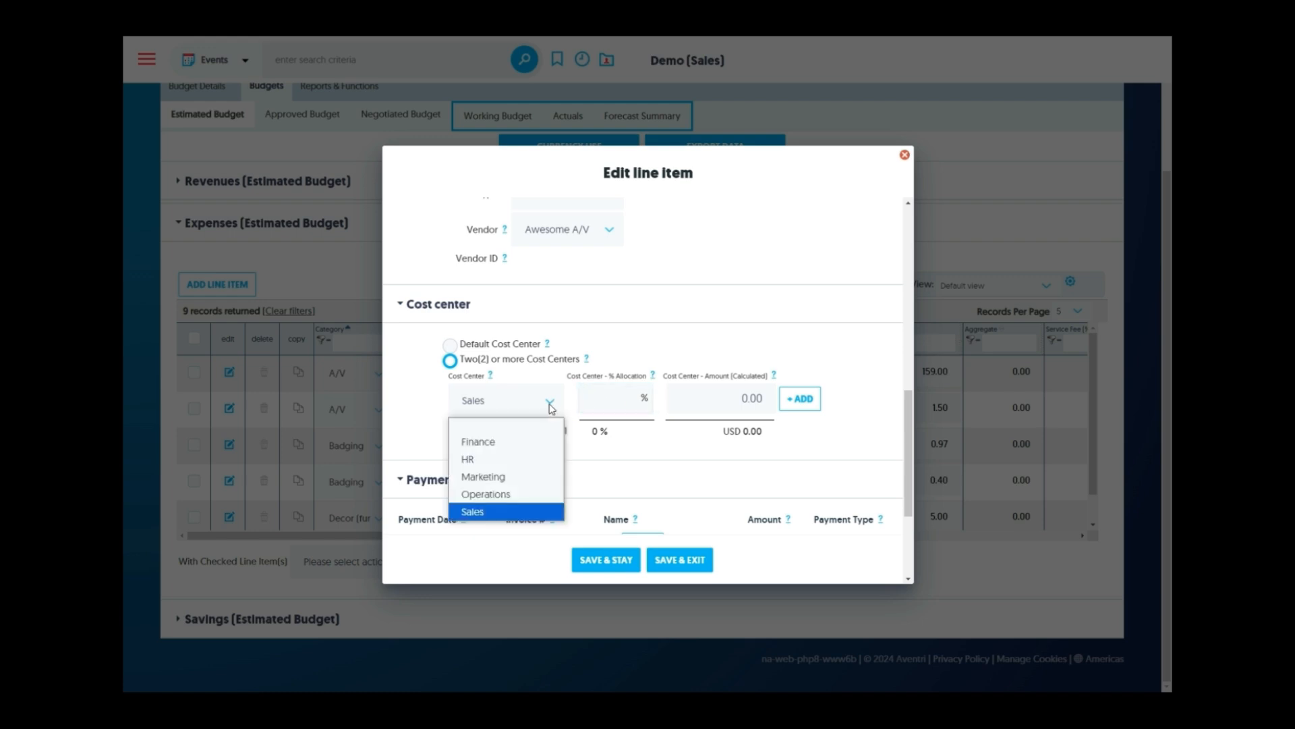
pyautogui.click(551, 403)
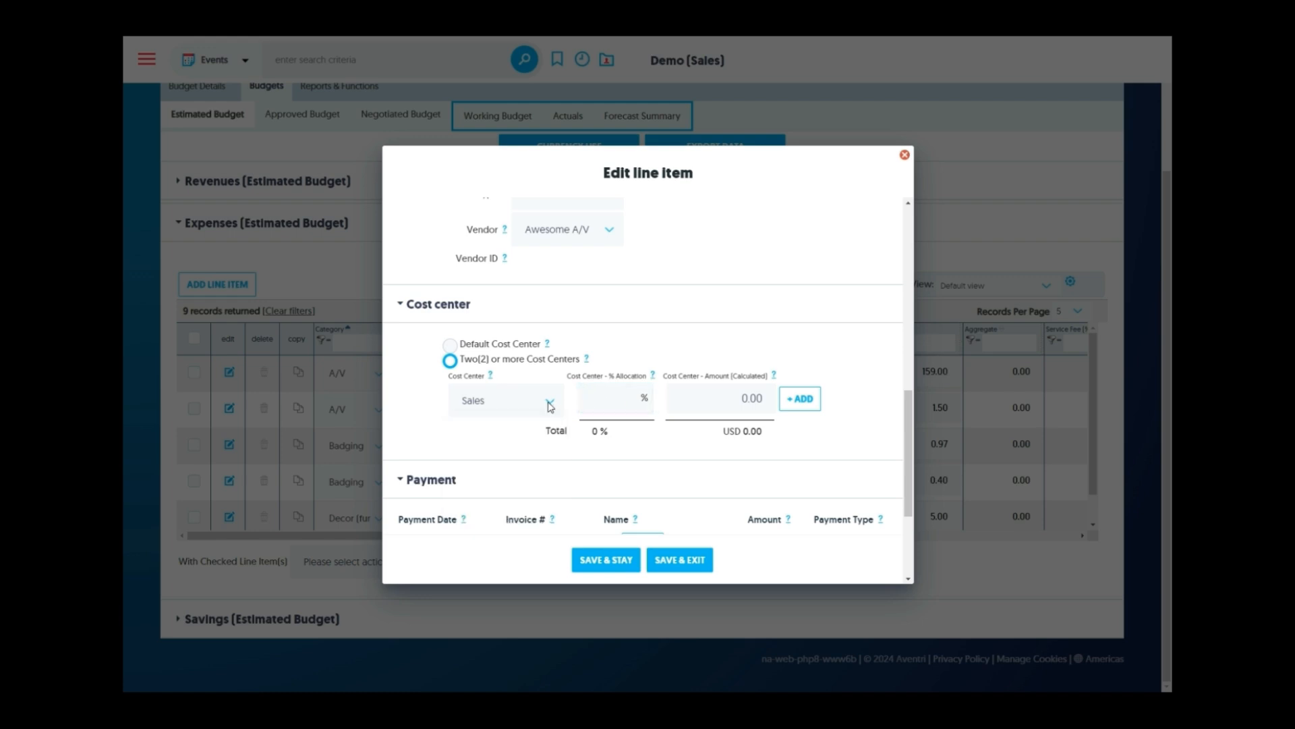
pyautogui.click(451, 345)
# Add and then delete an empty payment row, and save the Projector Rental expense
pyautogui.scroll(-2, 452, 350)
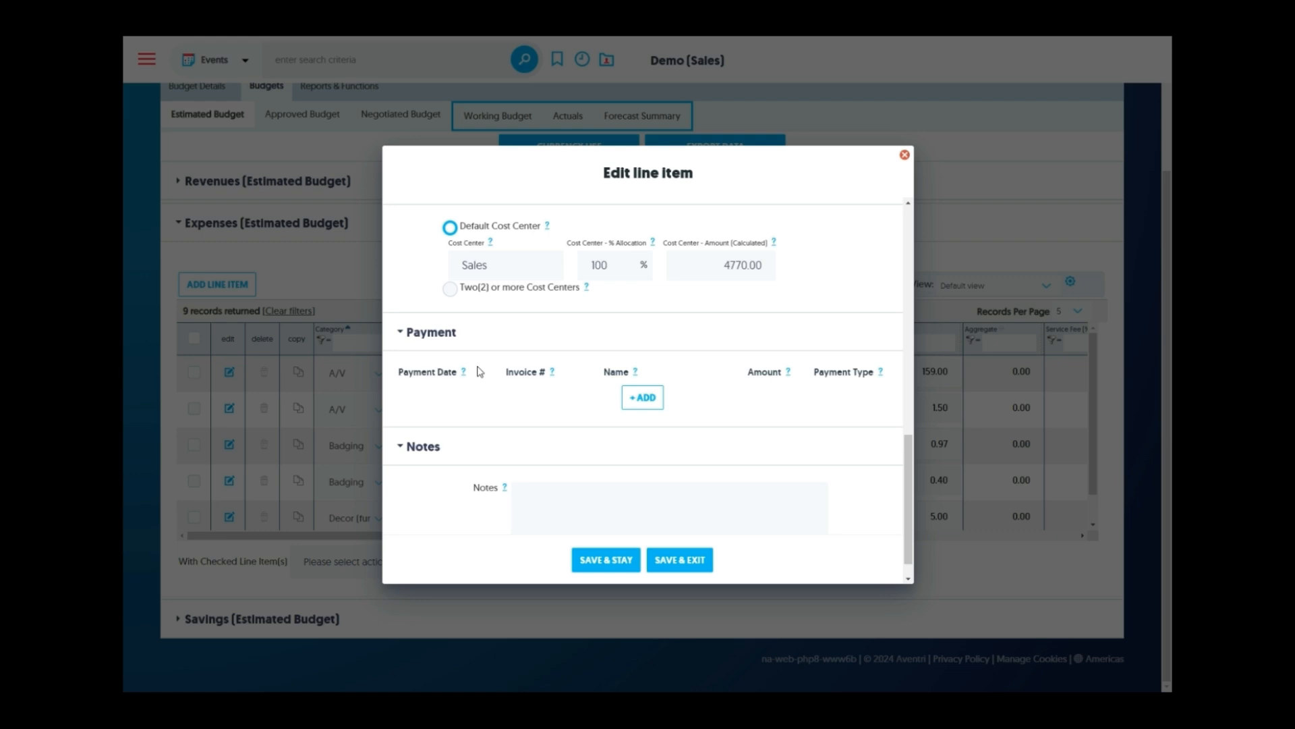
pyautogui.click(641, 398)
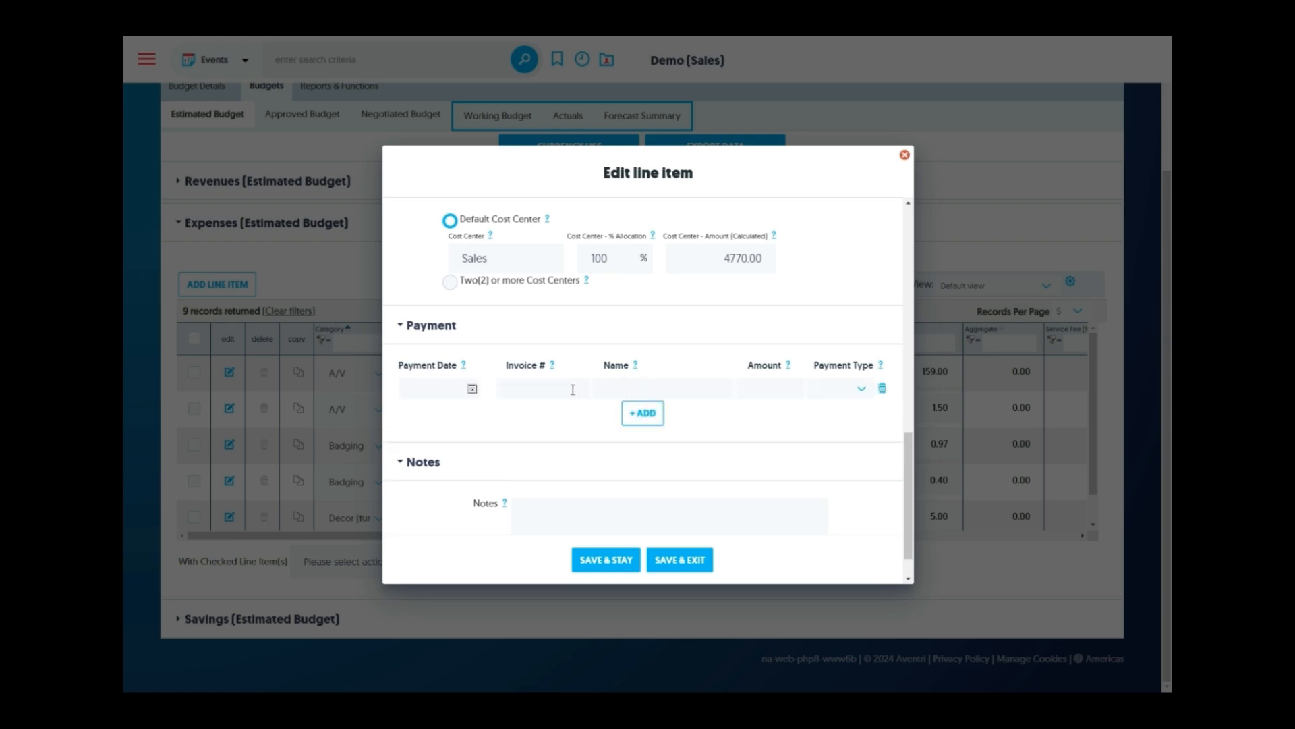
pyautogui.scroll(-1, 733, 396)
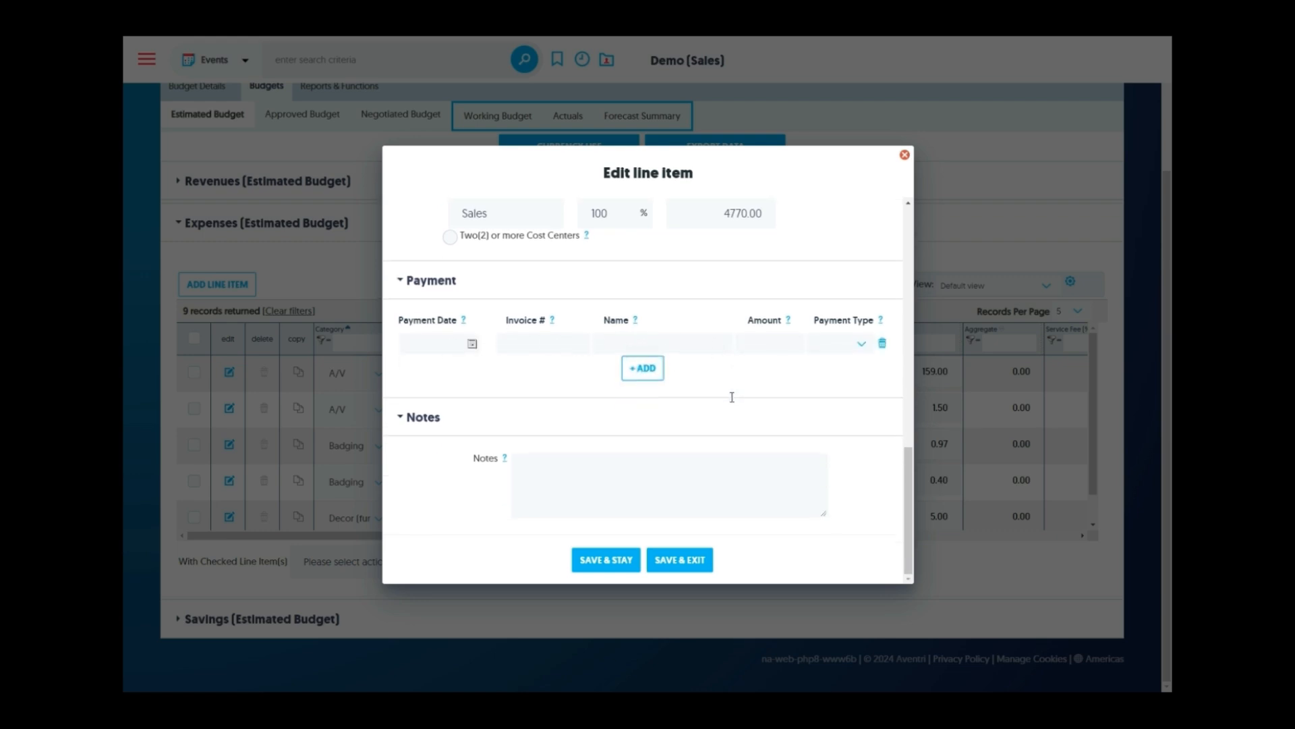
pyautogui.click(882, 343)
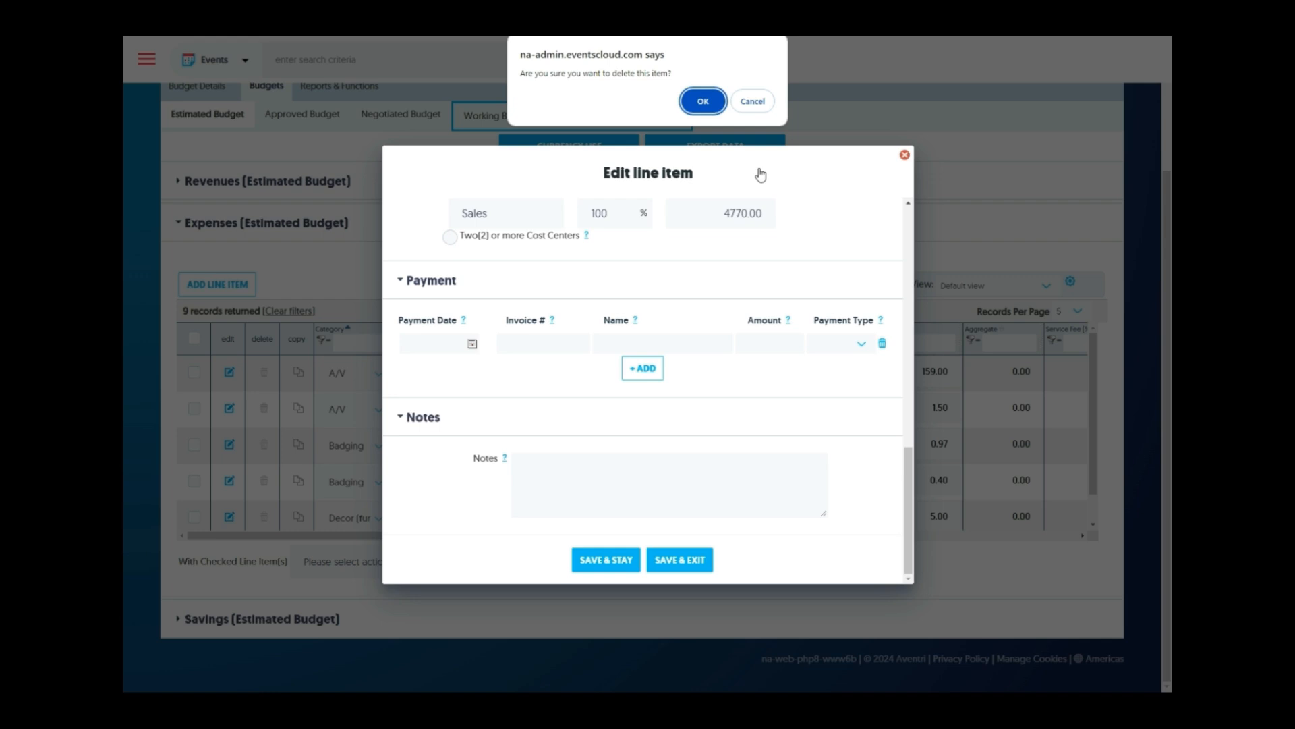
pyautogui.click(702, 101)
pyautogui.click(683, 560)
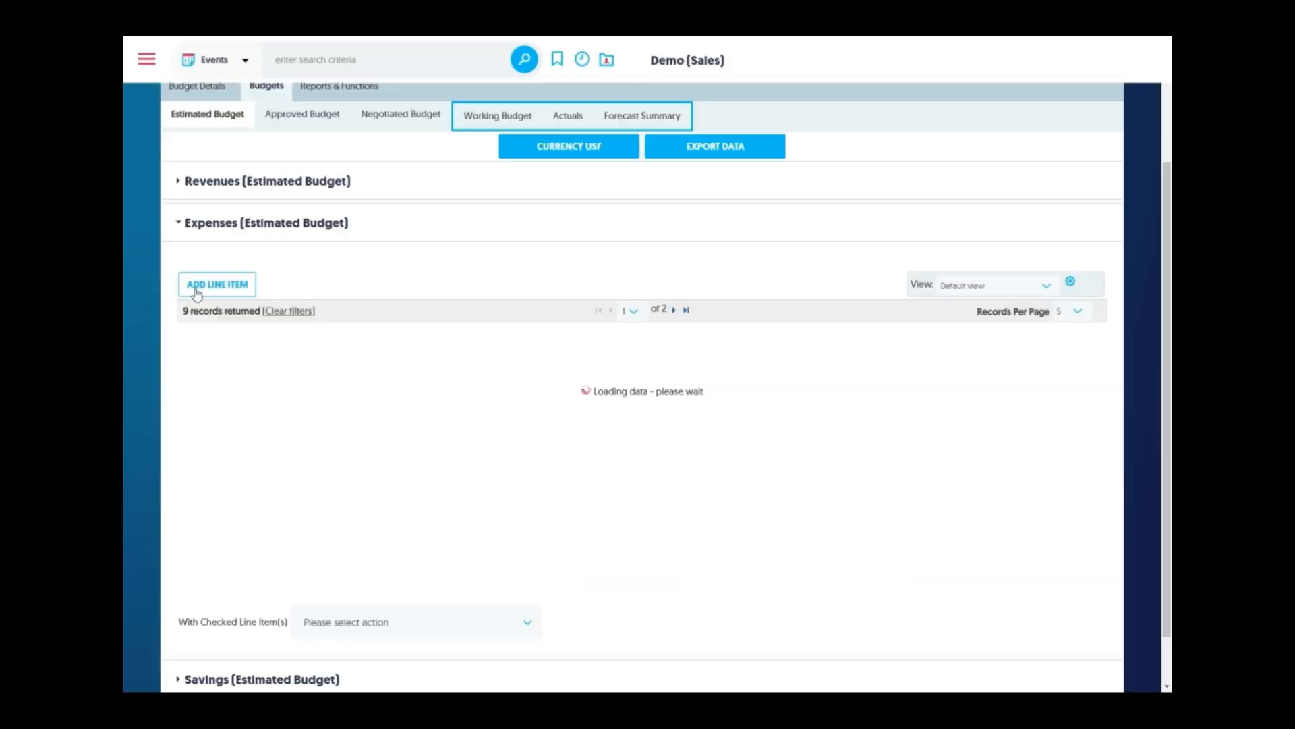
# Open the savings line item, keep Negotiated Savings and set 10 attendees (USD 50.00)
pyautogui.click(204, 235)
pyautogui.click(196, 424)
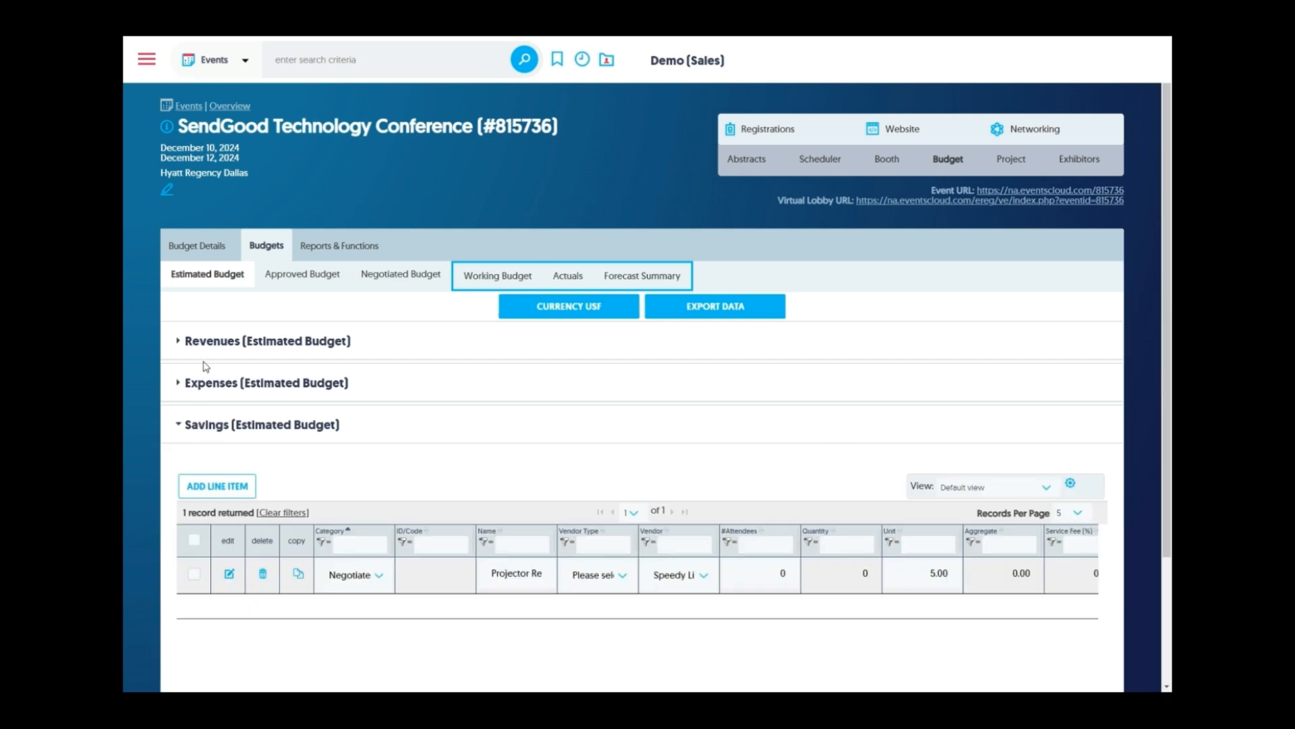
pyautogui.scroll(-2, 213, 386)
pyautogui.click(230, 414)
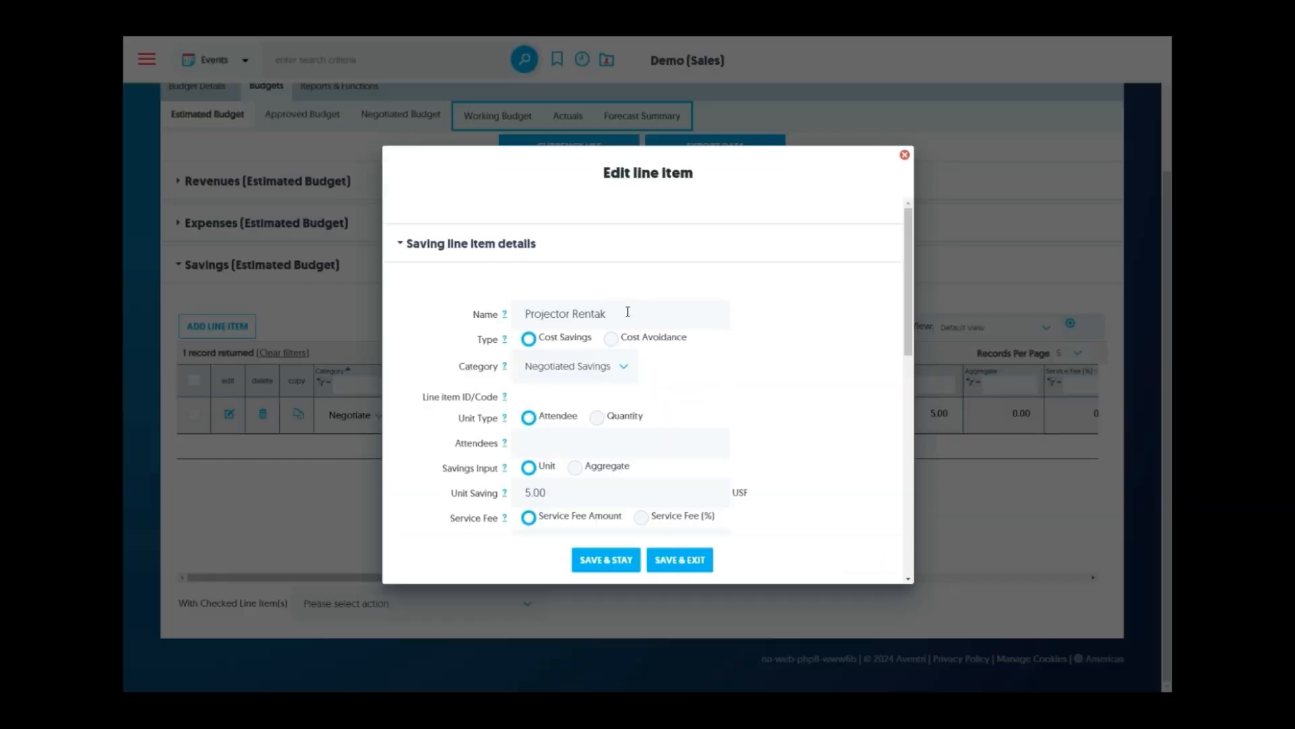
pyautogui.click(624, 367)
pyautogui.click(624, 367)
pyautogui.scroll(-1, 760, 339)
pyautogui.click(583, 383)
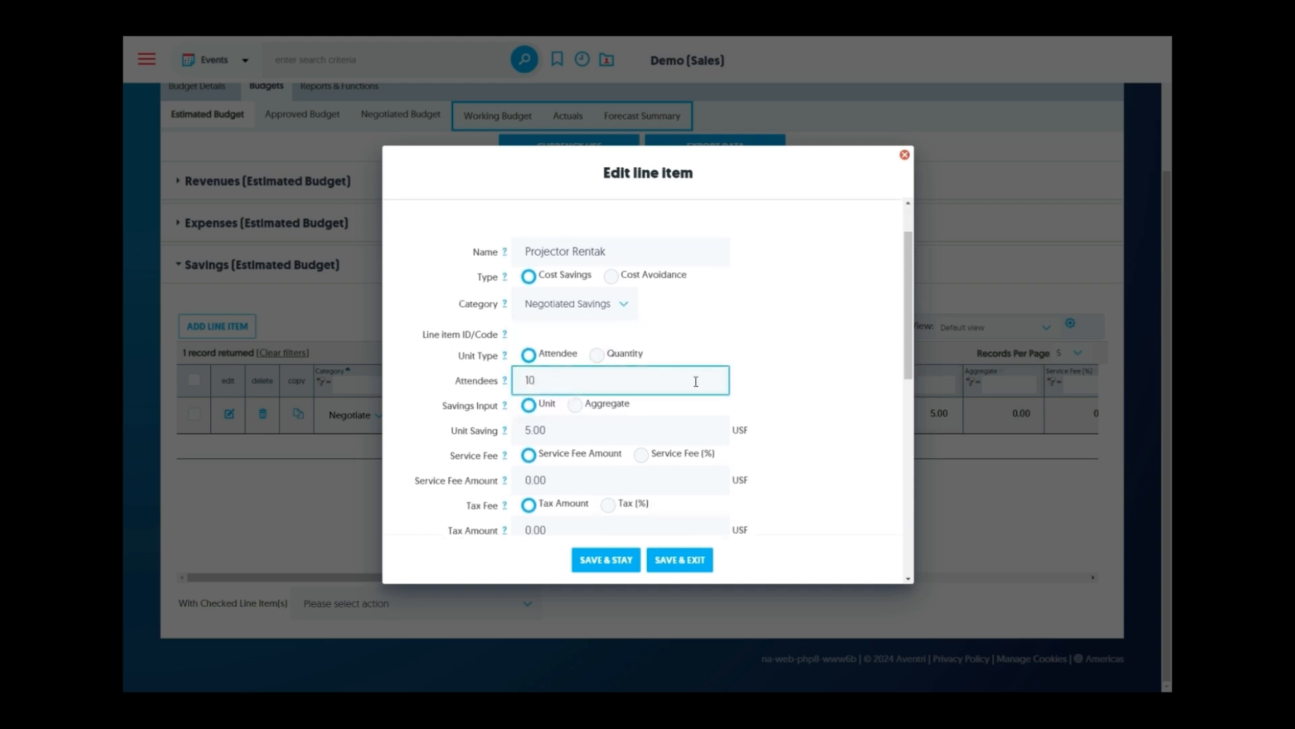
pyautogui.click(828, 391)
# Set vendor type Decorator and vendor Freeguy, then save the savings line item
pyautogui.scroll(-2, 818, 371)
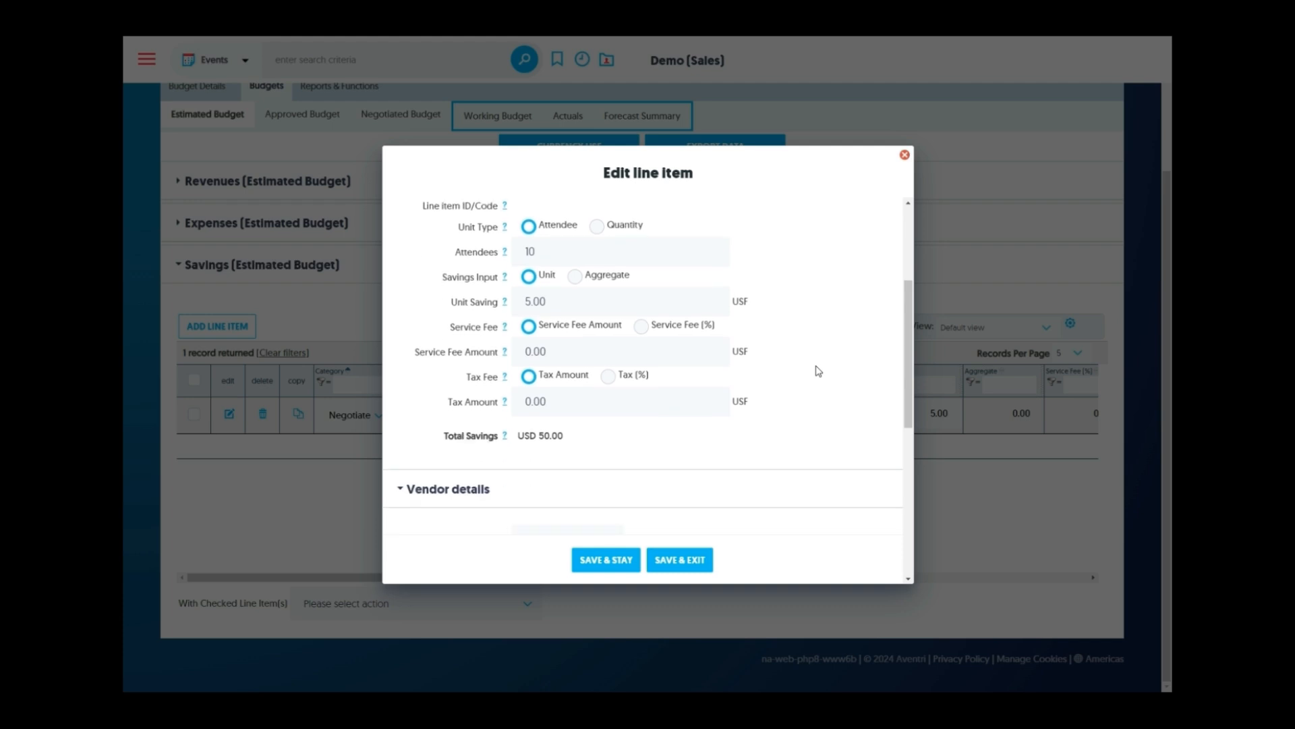
pyautogui.scroll(-3, 818, 371)
pyautogui.click(594, 358)
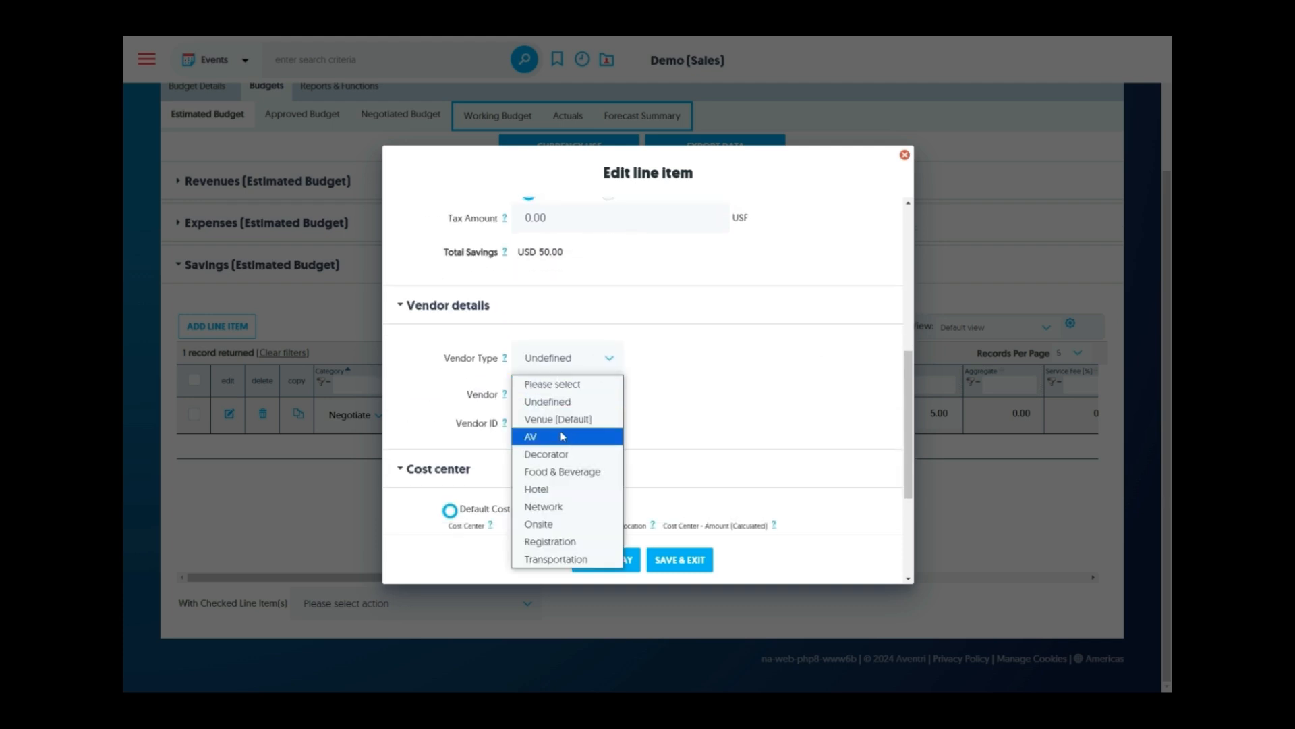
pyautogui.click(562, 454)
pyautogui.click(570, 394)
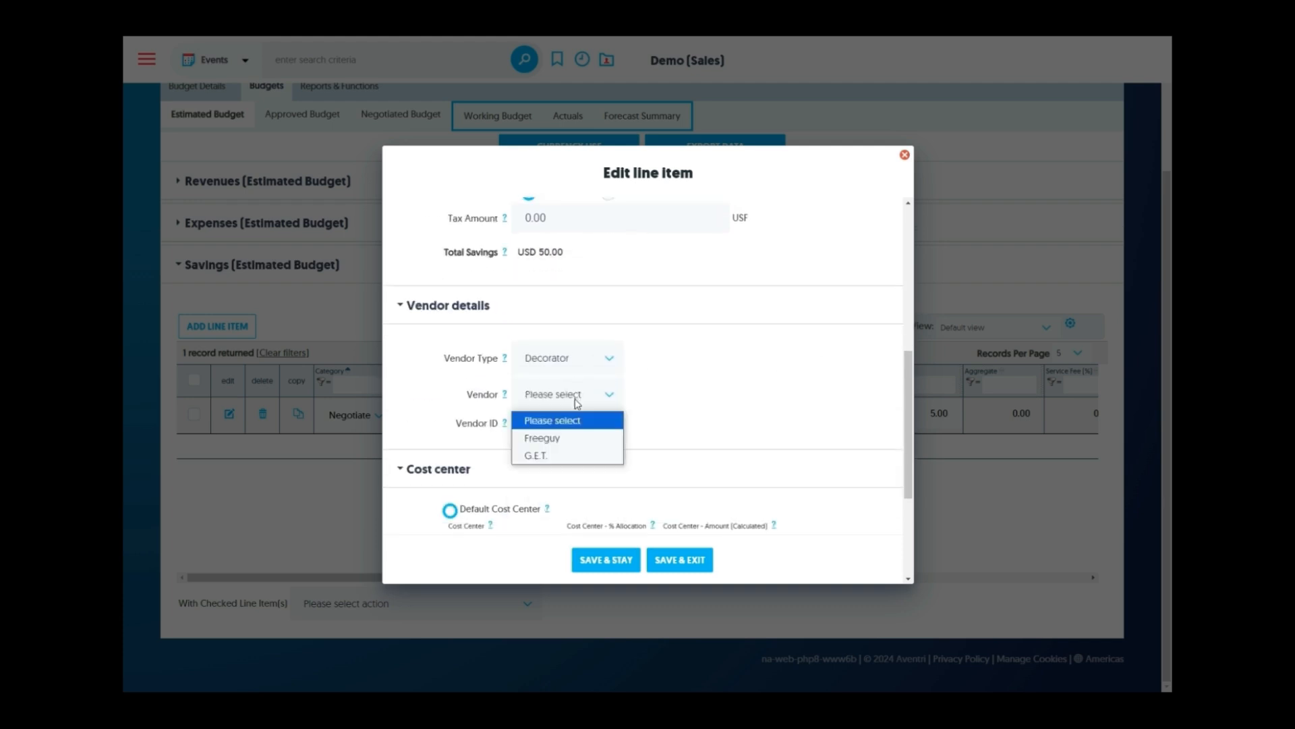
pyautogui.click(566, 439)
pyautogui.scroll(-3, 743, 381)
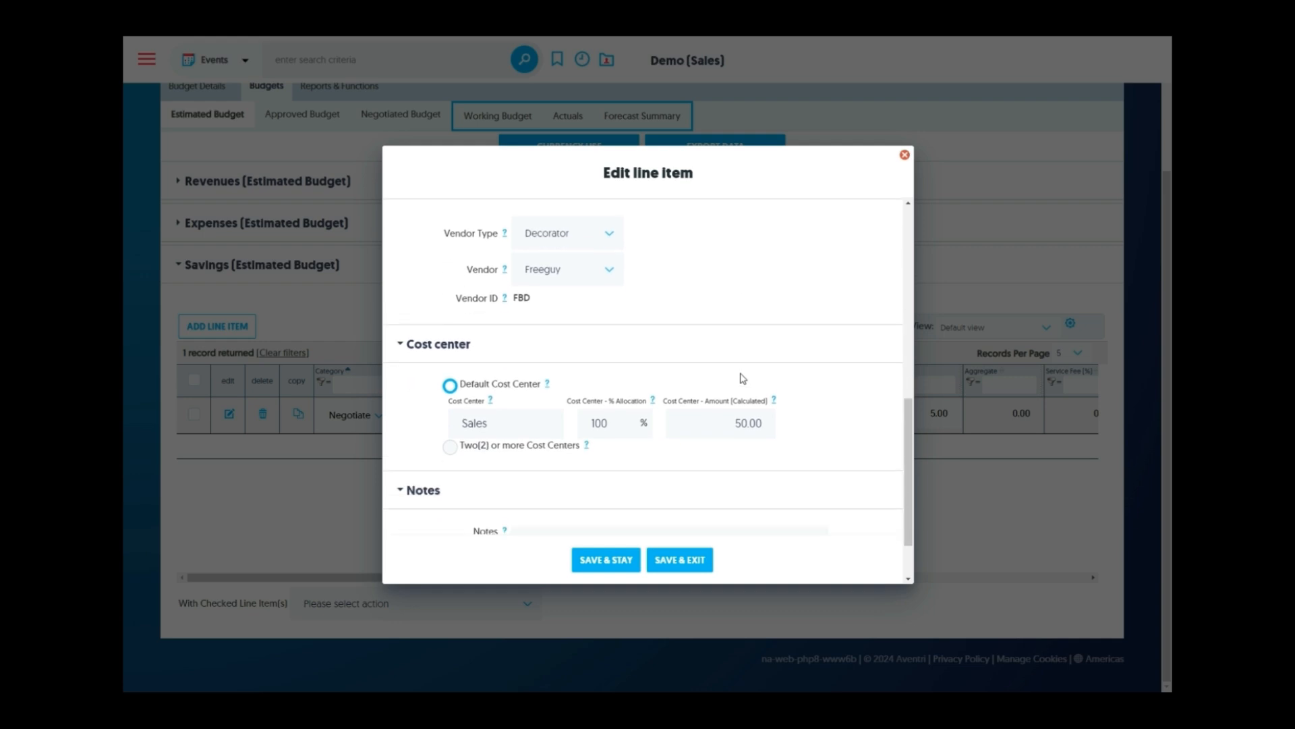
pyautogui.click(686, 566)
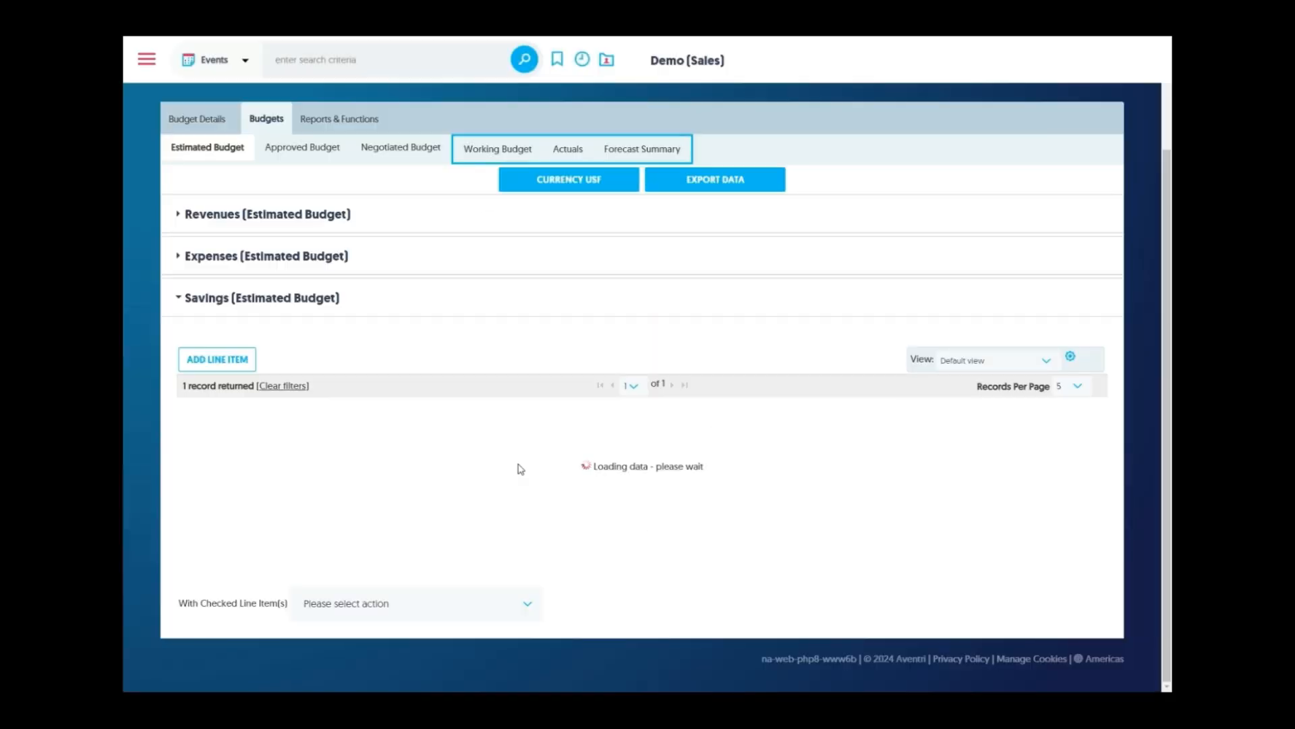
pyautogui.scroll(-1, 151, 348)
pyautogui.scroll(2, 148, 348)
pyautogui.scroll(1, 149, 348)
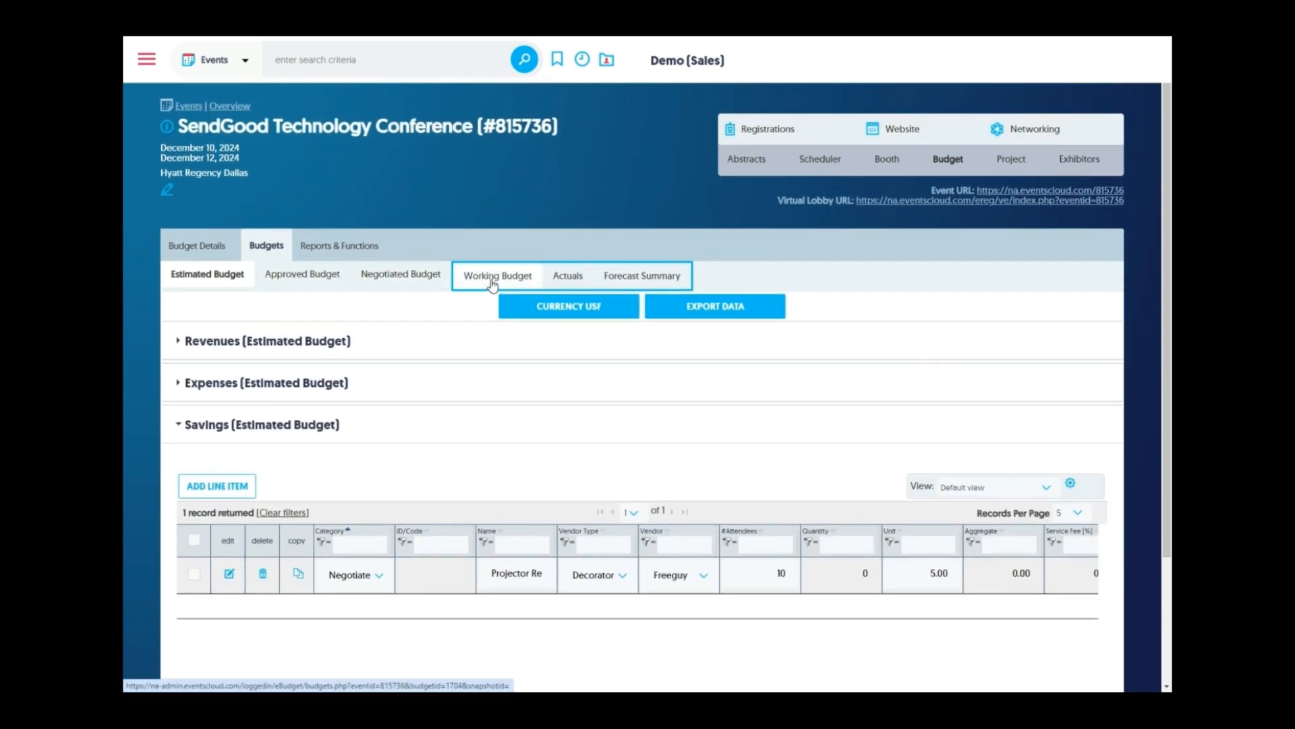
# Open the Forecast Summary Report and expand then collapse the Awesome A/V breakdown
pyautogui.click(630, 284)
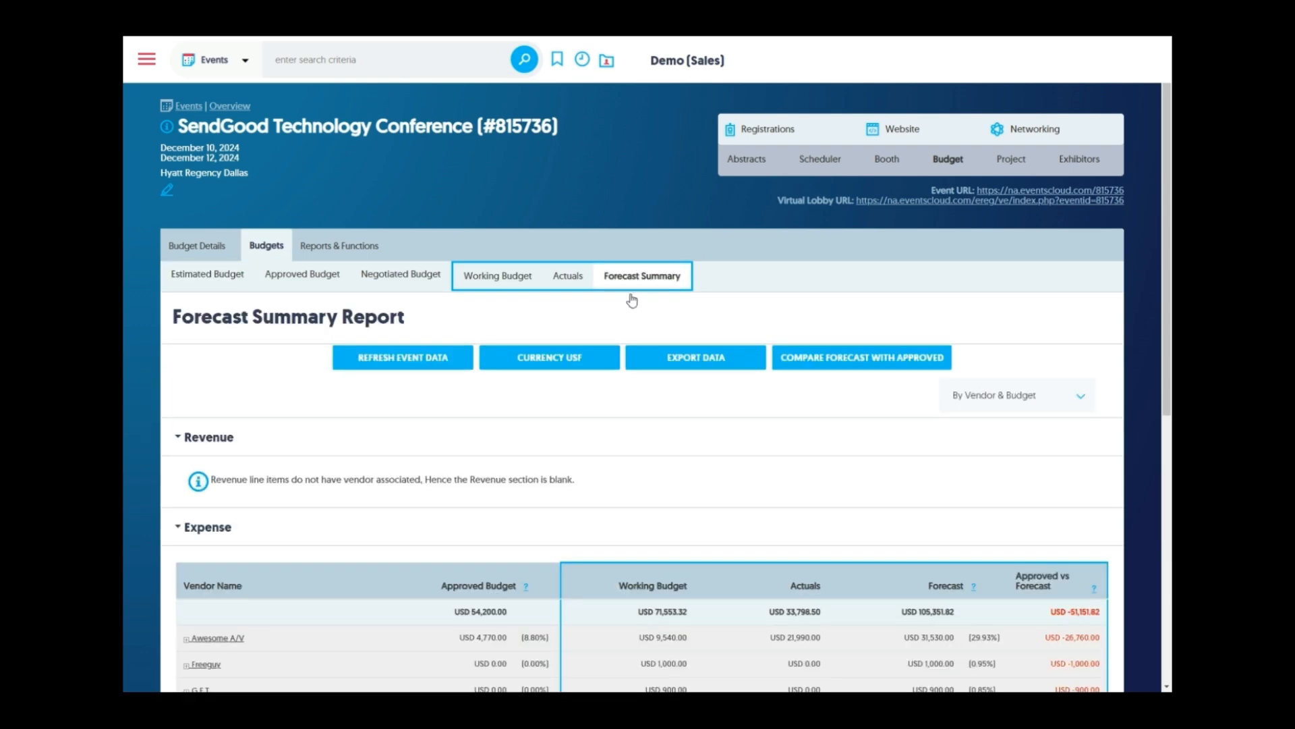
pyautogui.scroll(-5, 617, 342)
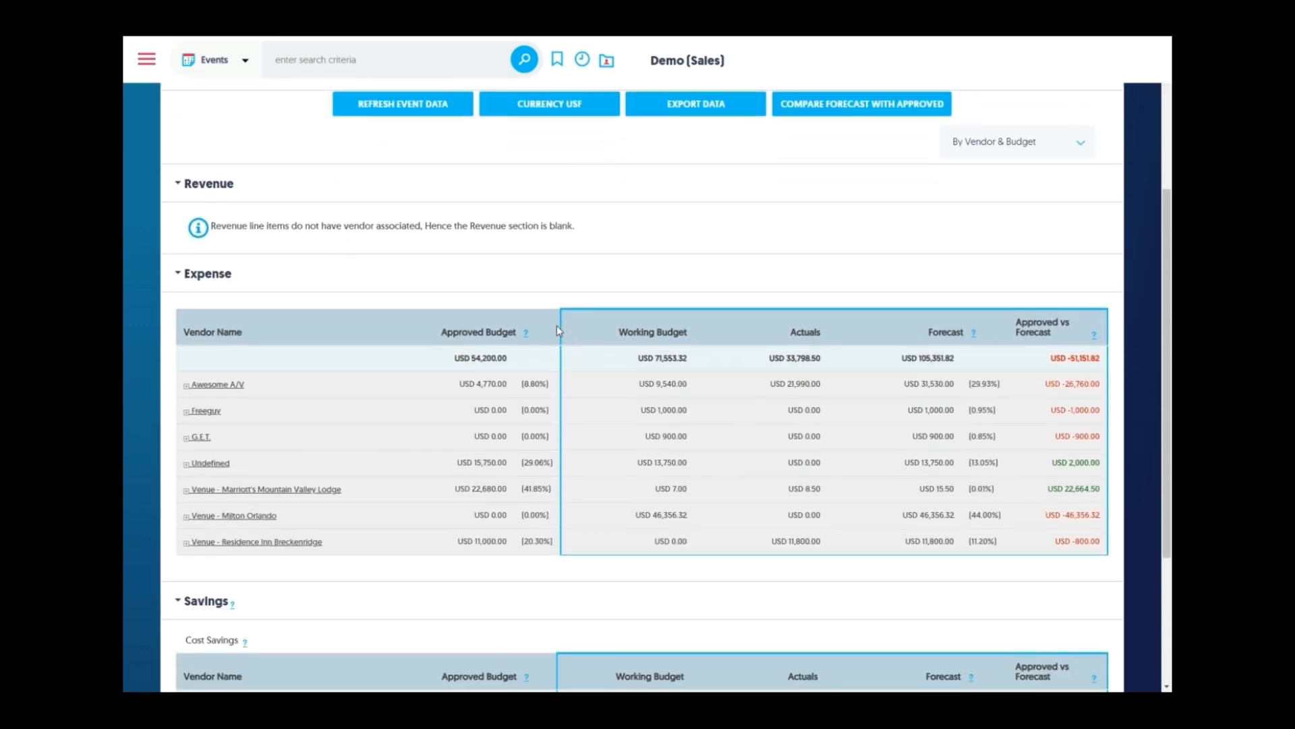
pyautogui.scroll(-1, 554, 325)
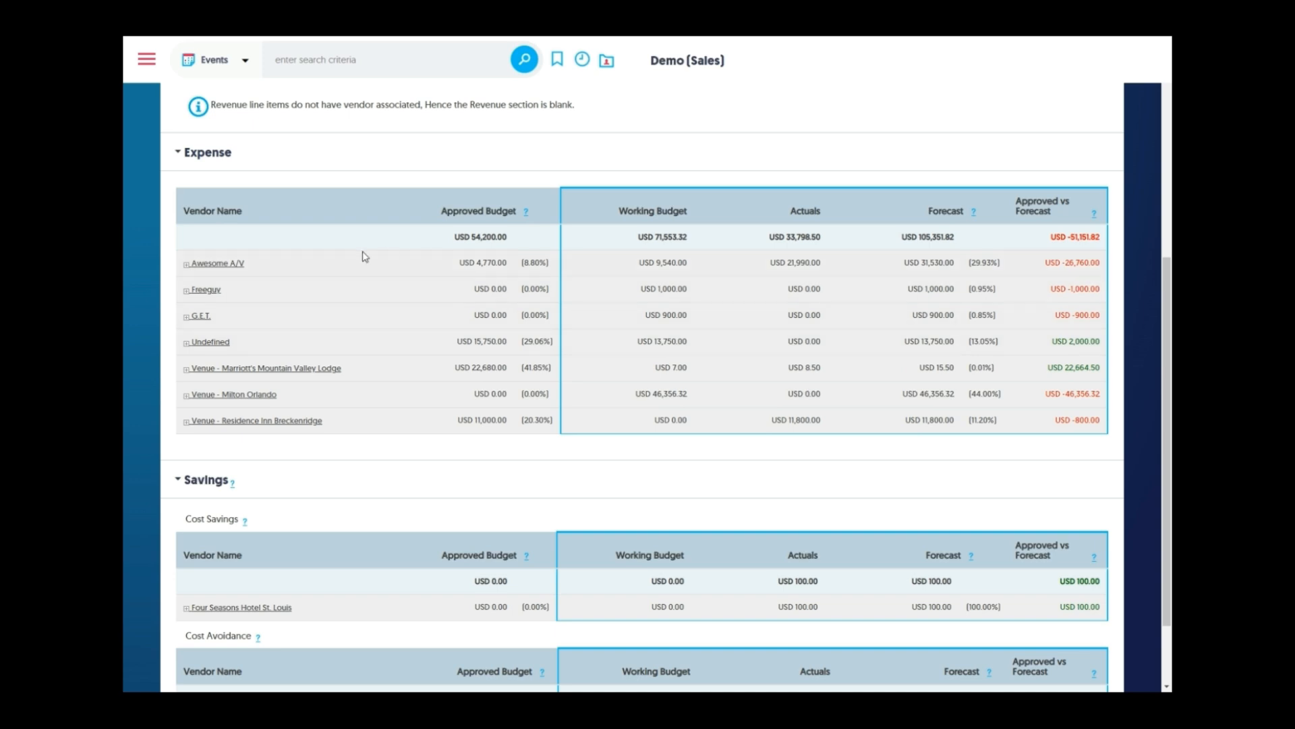
pyautogui.click(186, 265)
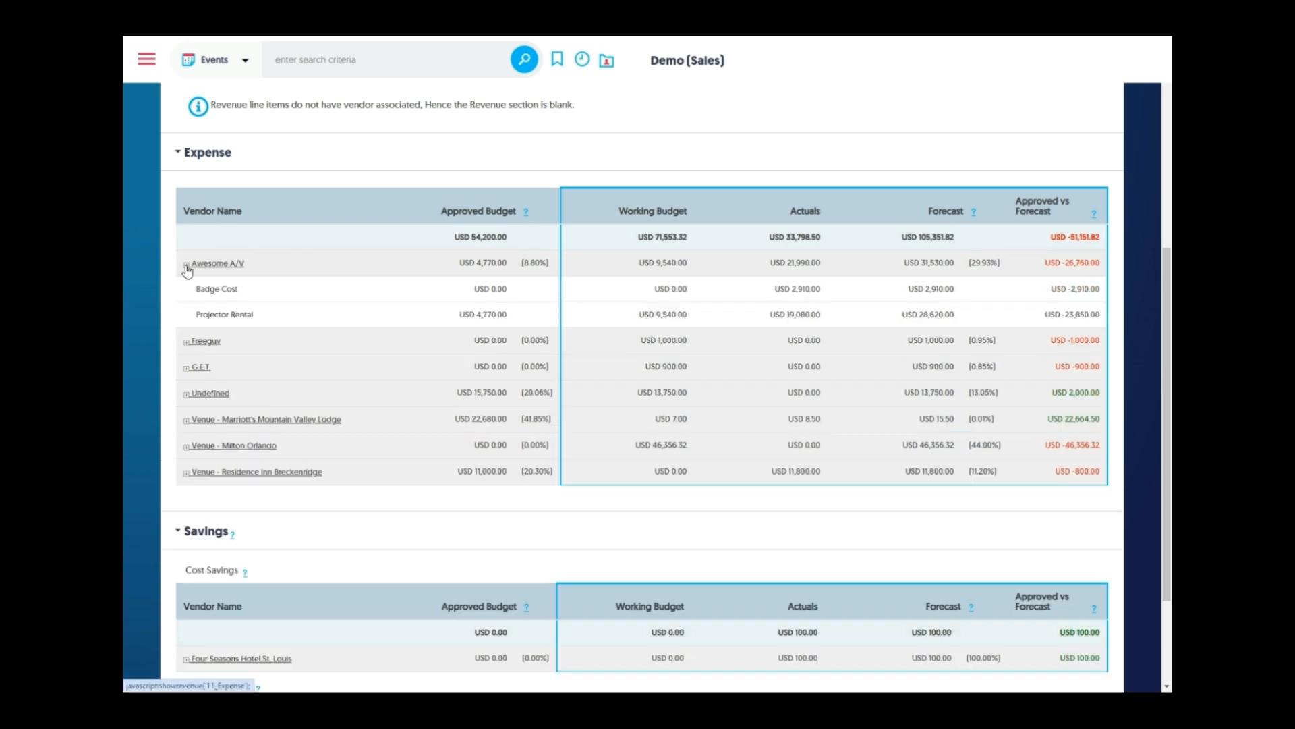
pyautogui.click(187, 265)
# Group the report By Category & Budget and scroll through the results
pyautogui.scroll(3, 1047, 240)
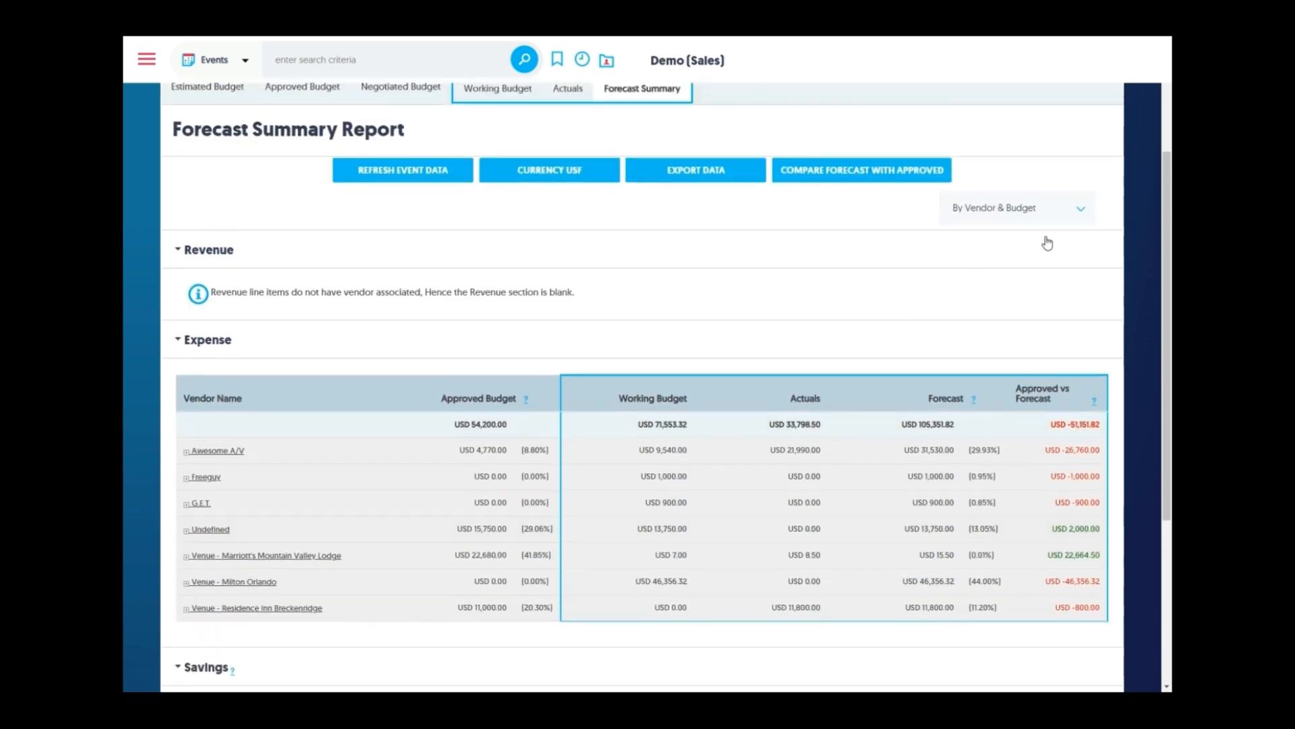
pyautogui.click(1060, 209)
pyautogui.click(1032, 234)
pyautogui.scroll(-3, 292, 364)
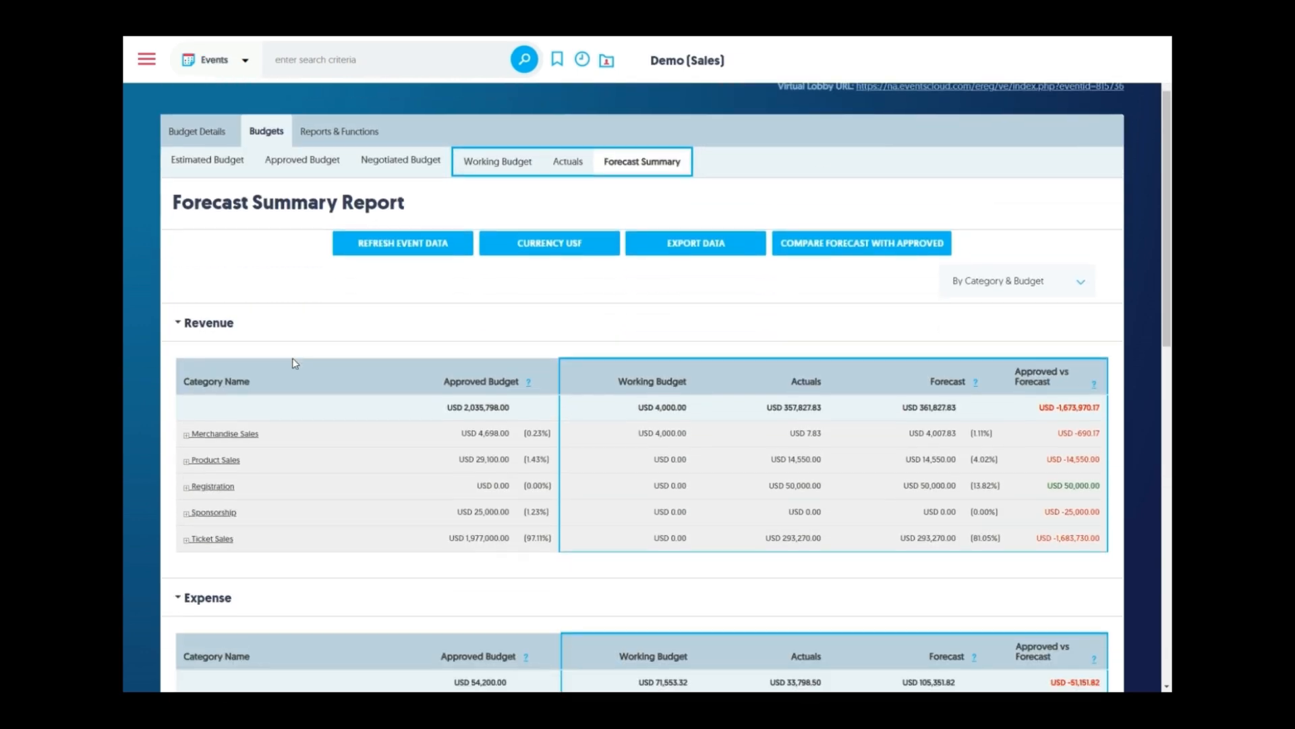
pyautogui.scroll(-1, 294, 366)
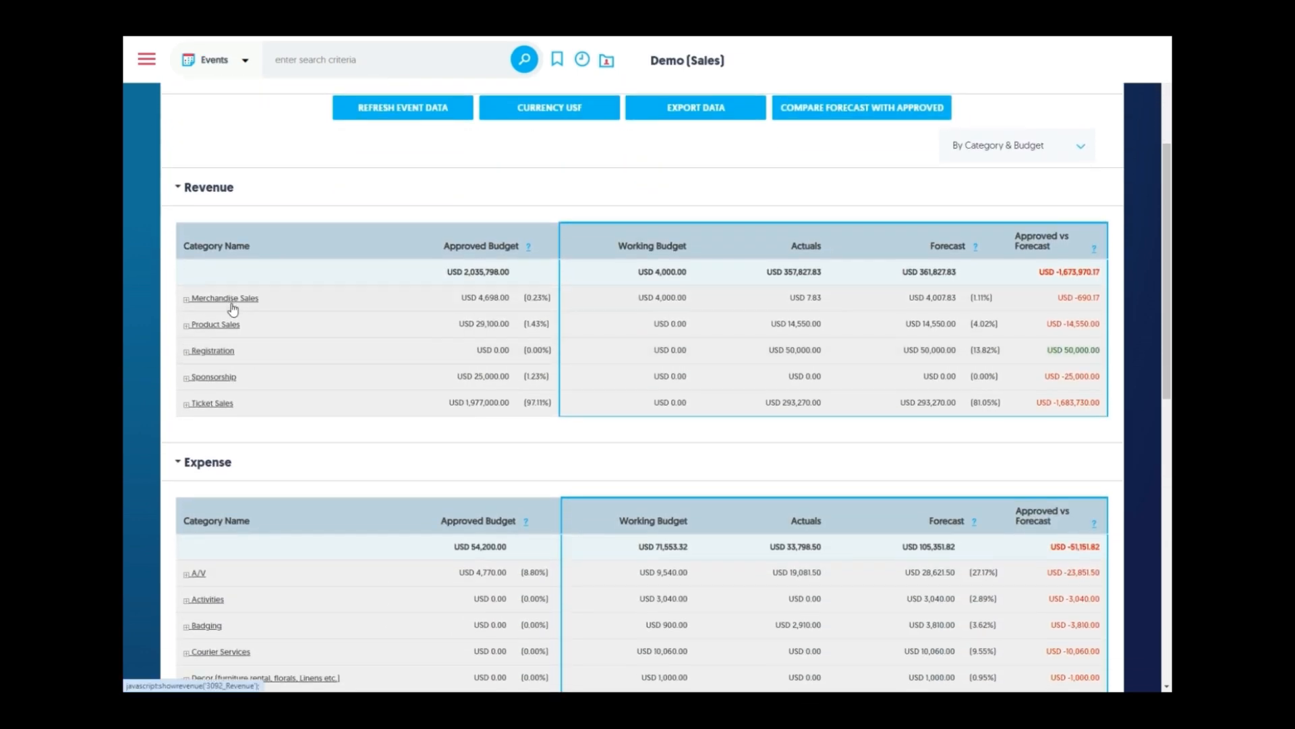
pyautogui.scroll(-1, 246, 416)
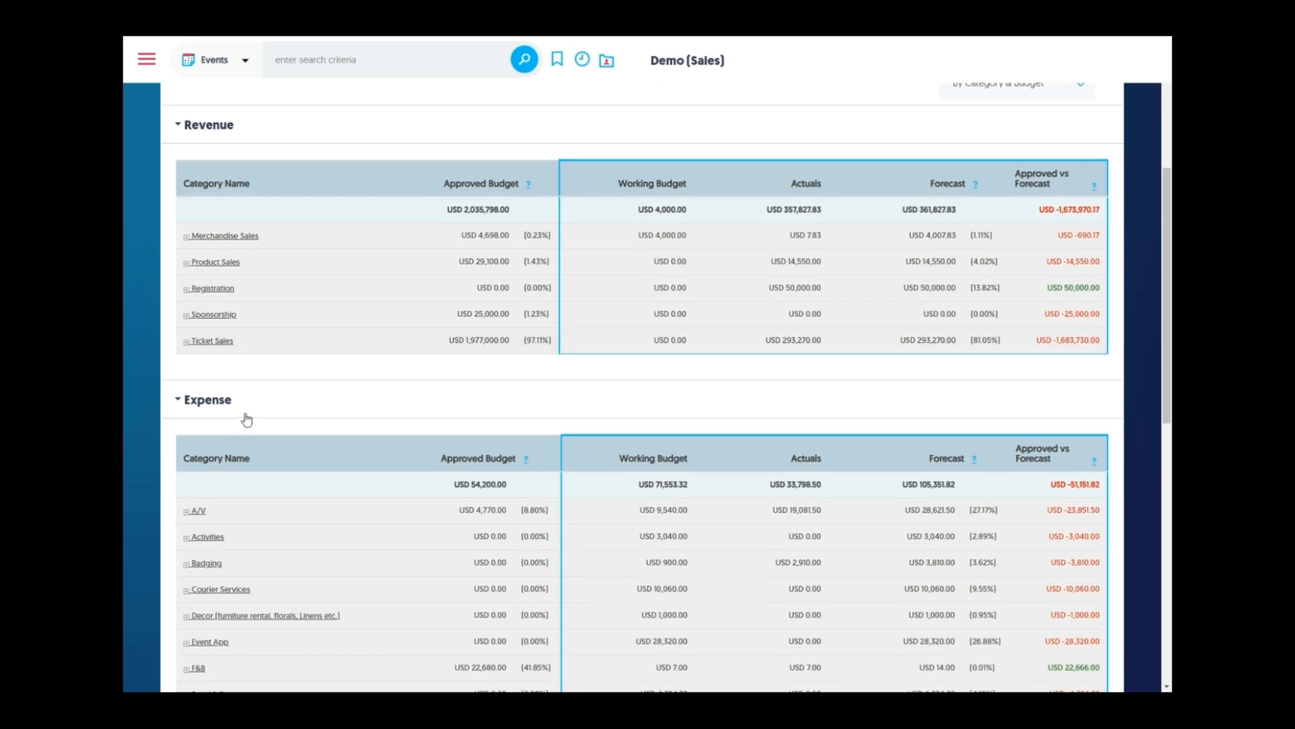
pyautogui.scroll(-3, 231, 410)
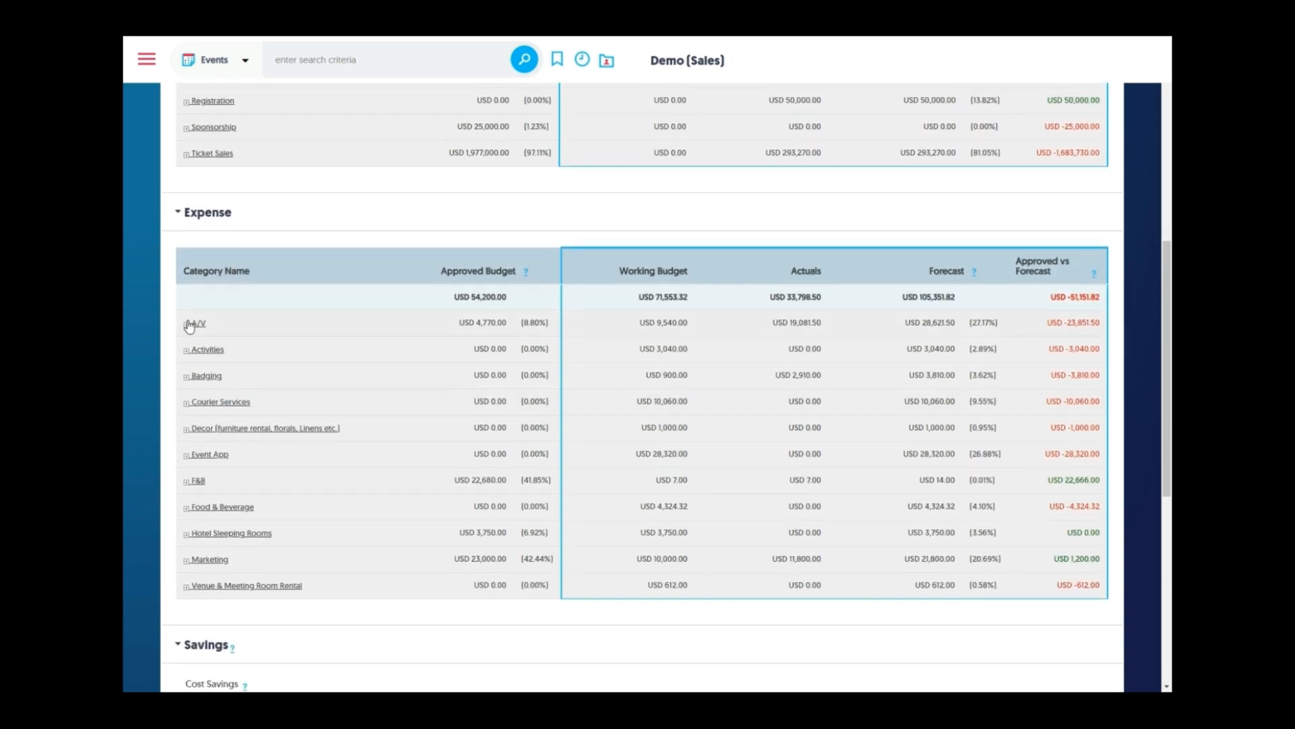
pyautogui.scroll(-4, 164, 409)
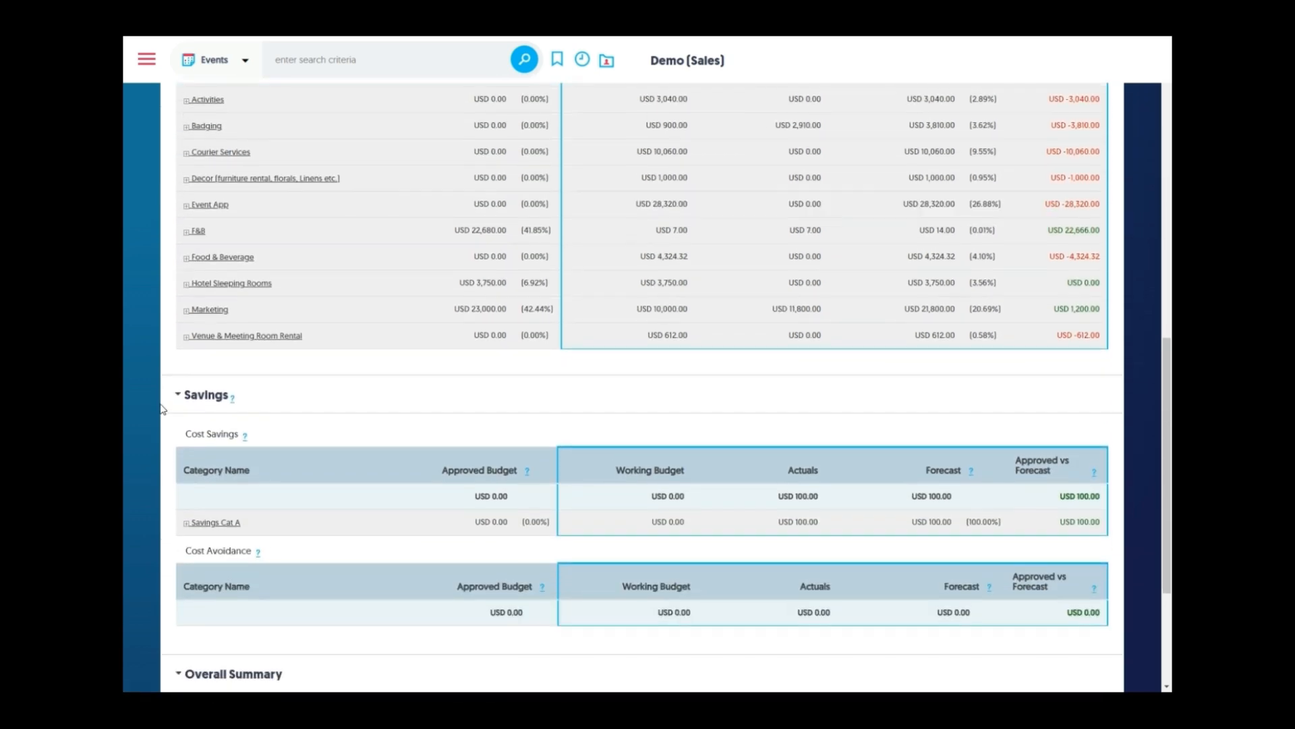
pyautogui.scroll(-2, 154, 415)
pyautogui.scroll(-2, 154, 417)
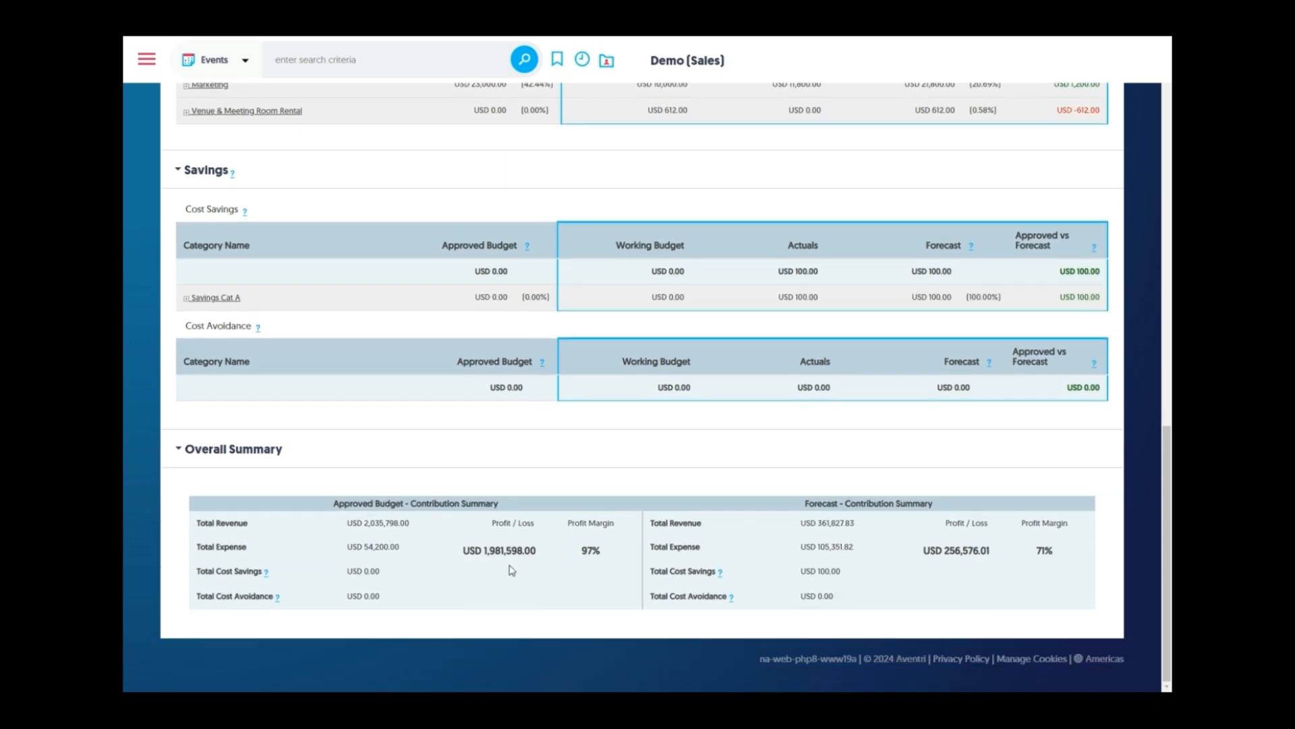
pyautogui.scroll(11, 512, 570)
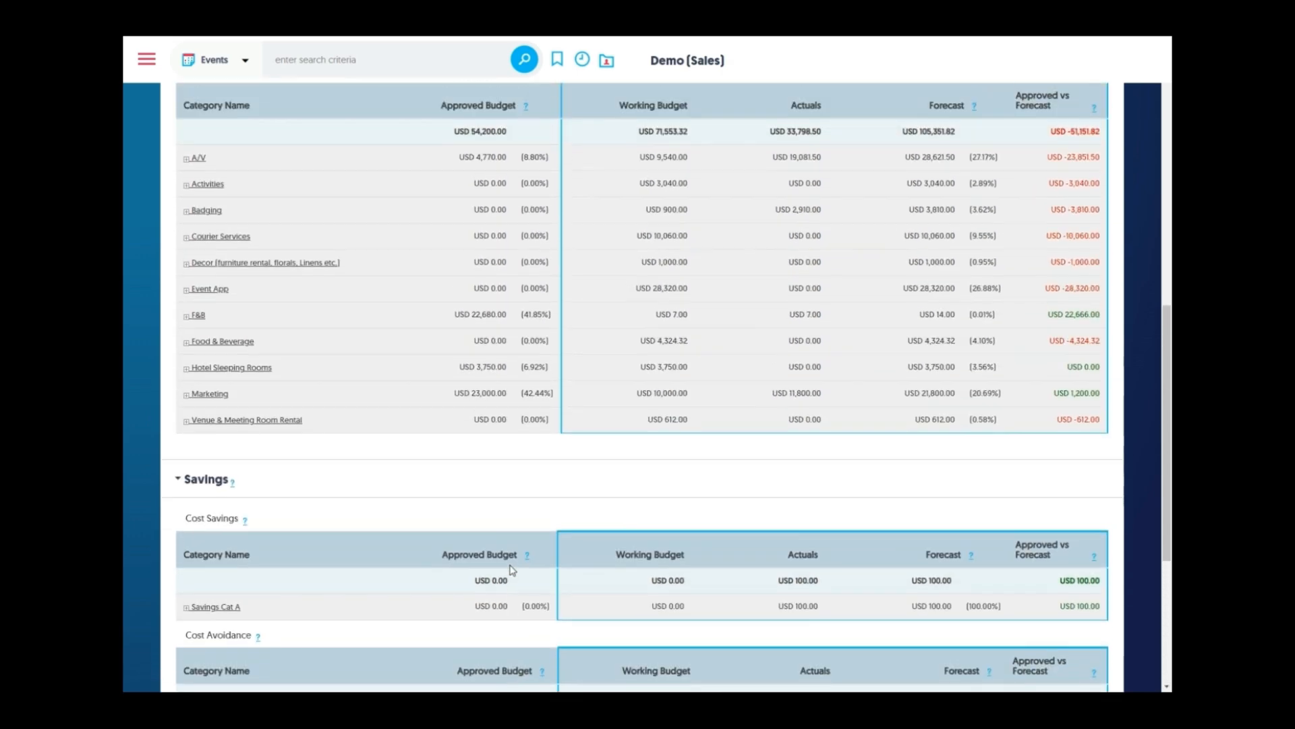
pyautogui.scroll(5, 512, 570)
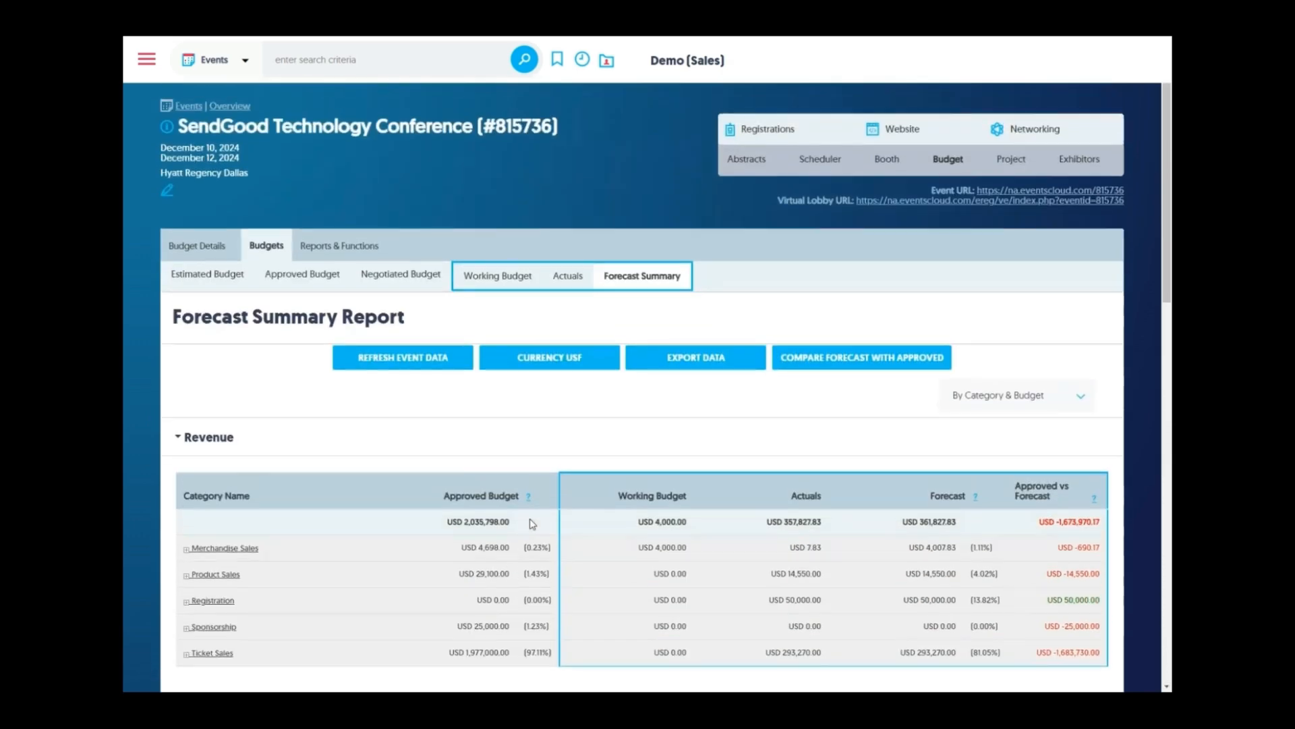
pyautogui.click(577, 358)
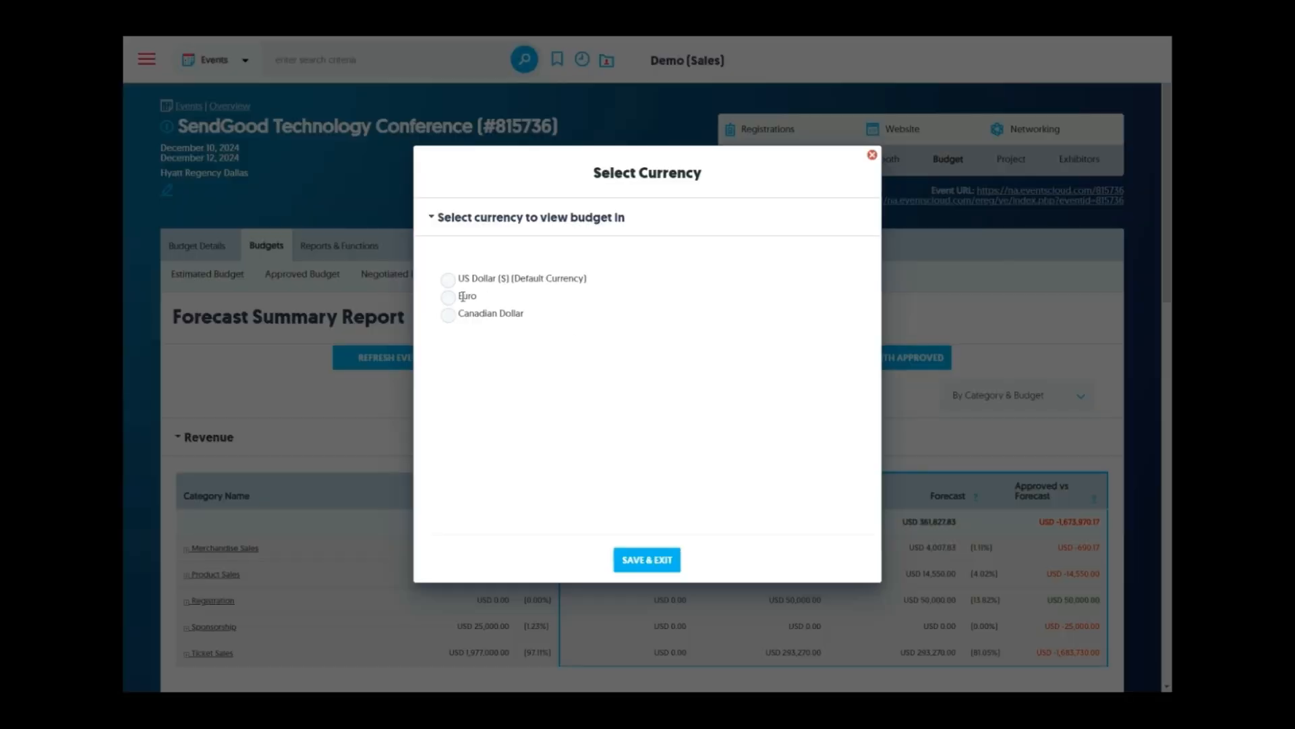
pyautogui.click(451, 300)
pyautogui.click(642, 559)
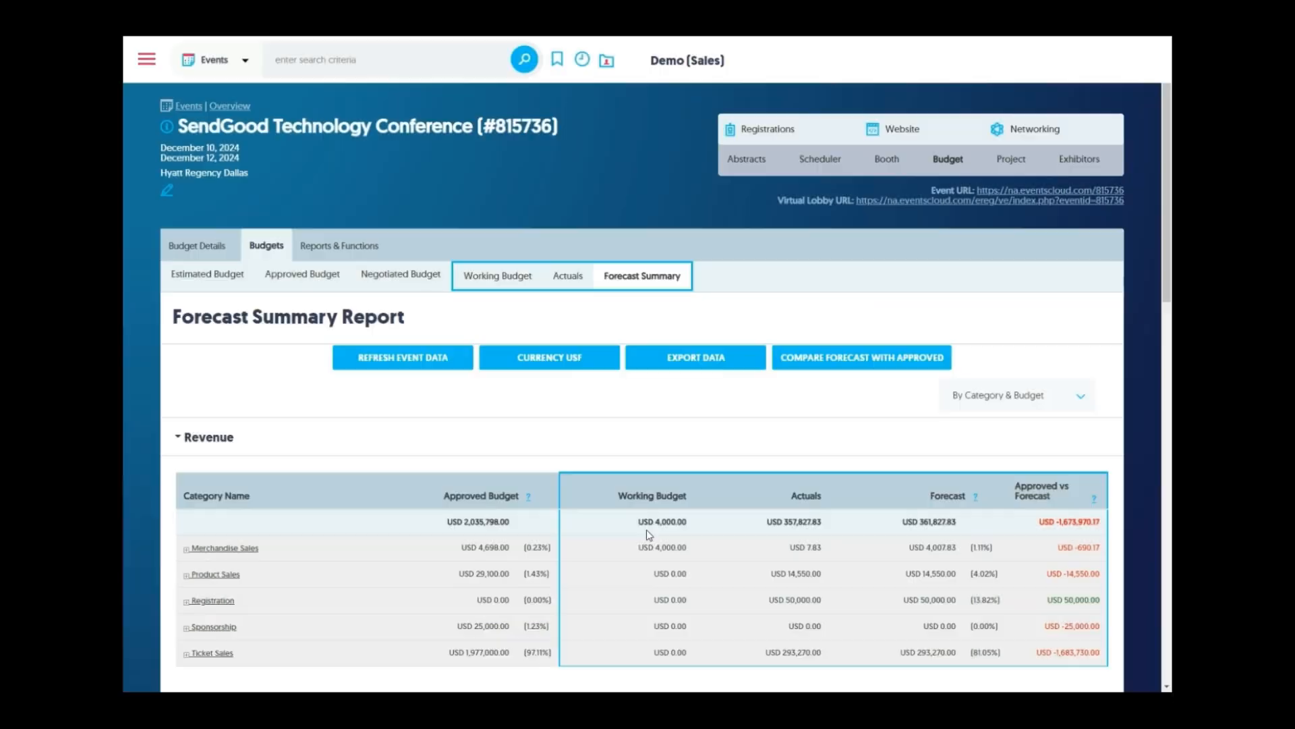
pyautogui.scroll(-1, 643, 414)
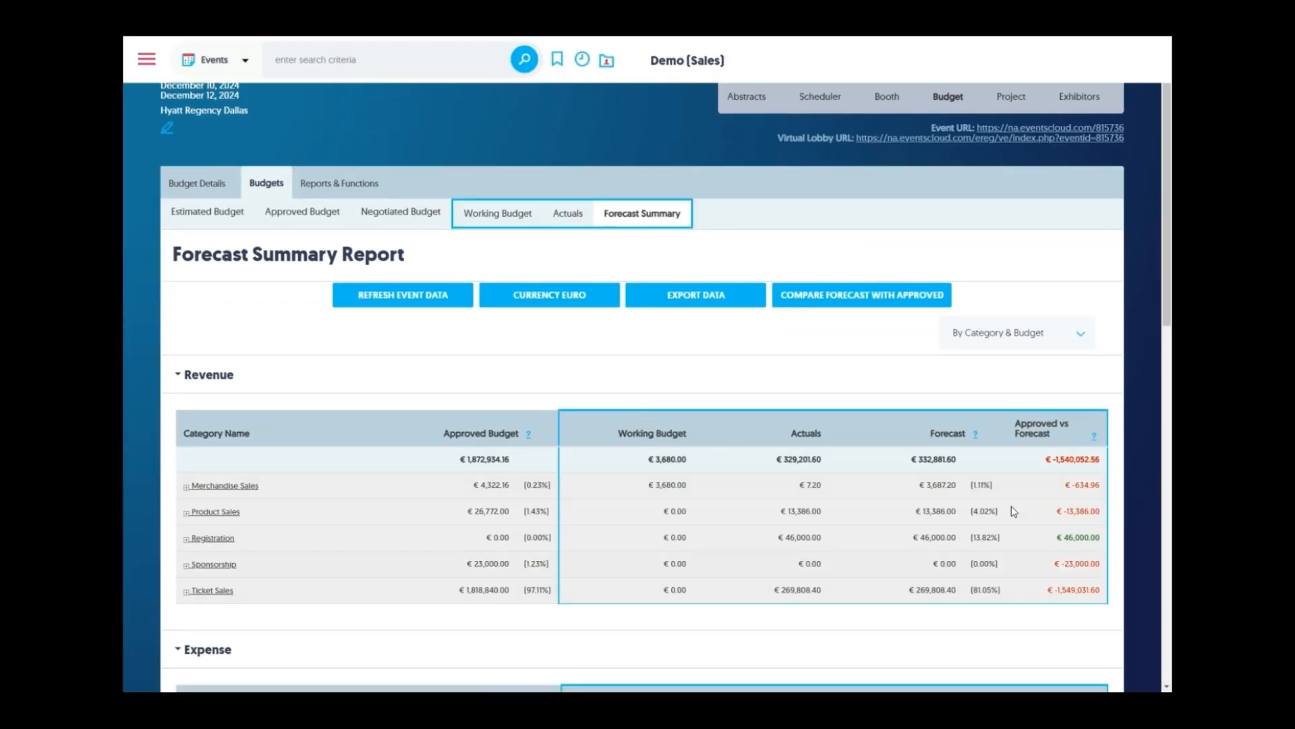
pyautogui.click(579, 301)
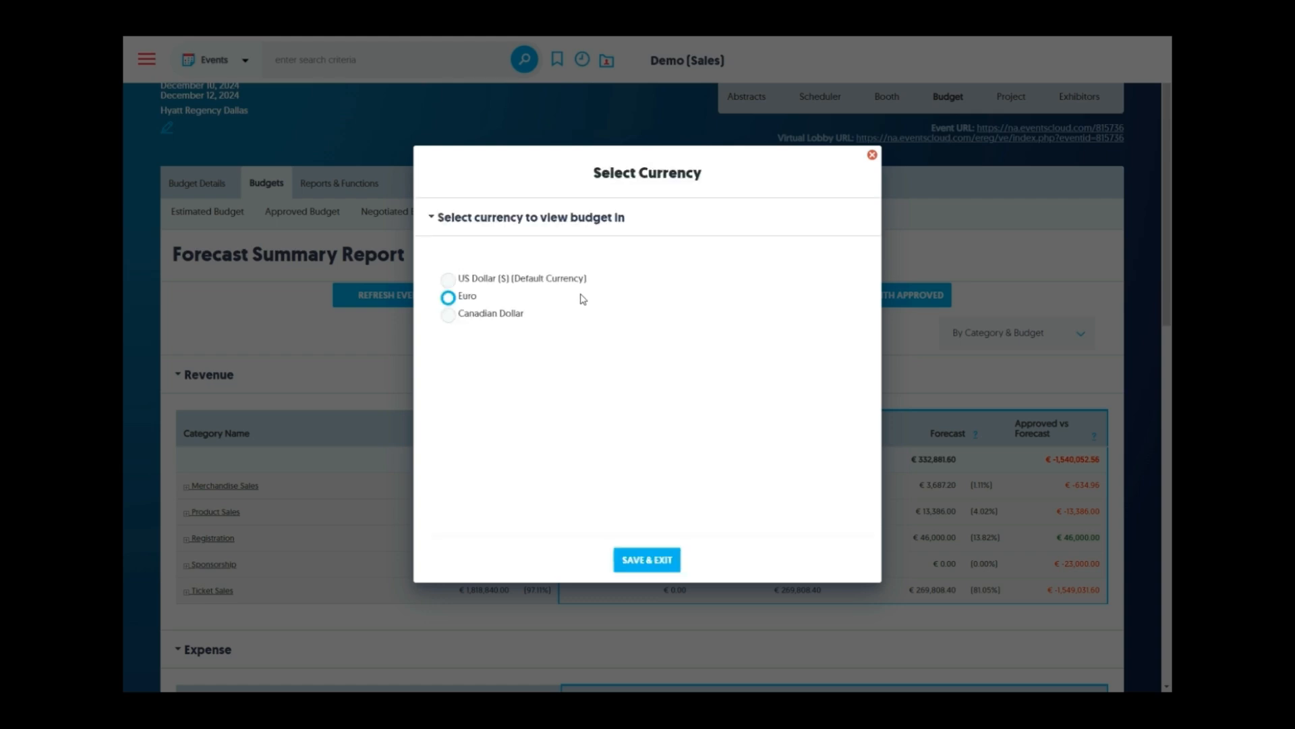
pyautogui.click(448, 280)
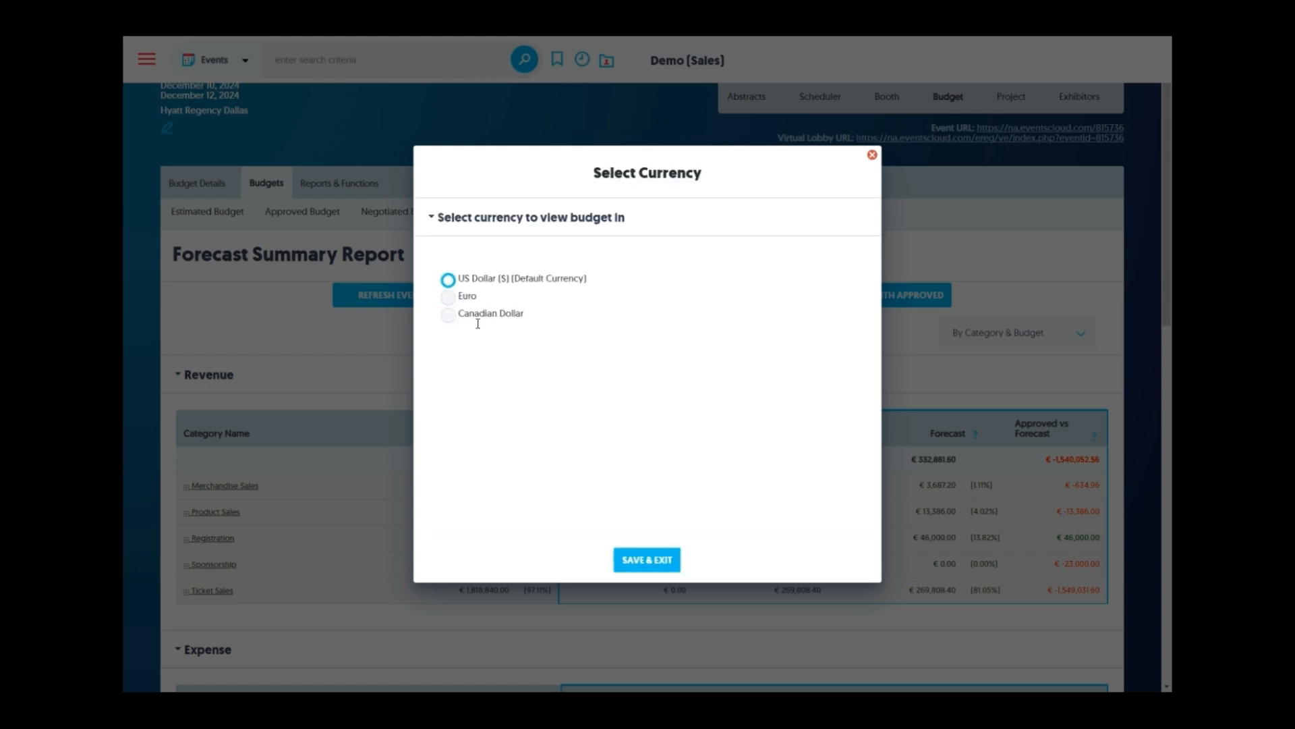
pyautogui.click(658, 560)
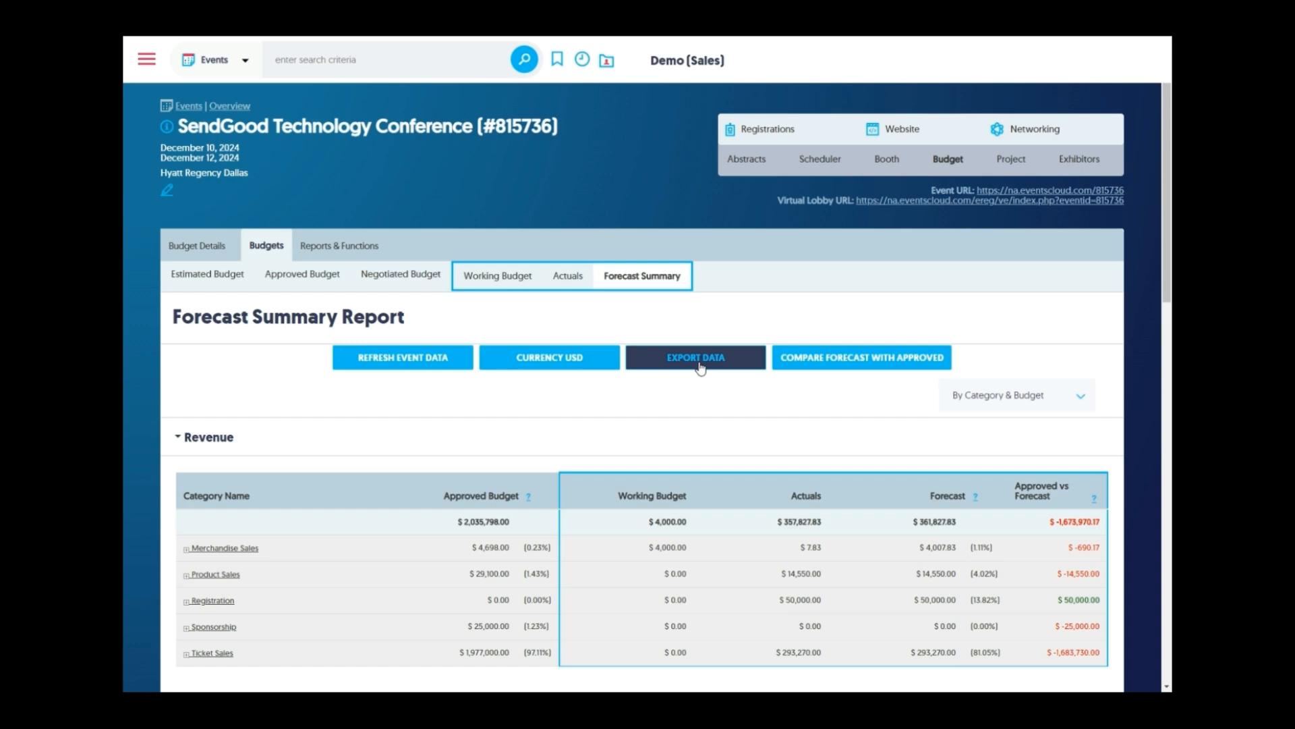
pyautogui.click(831, 365)
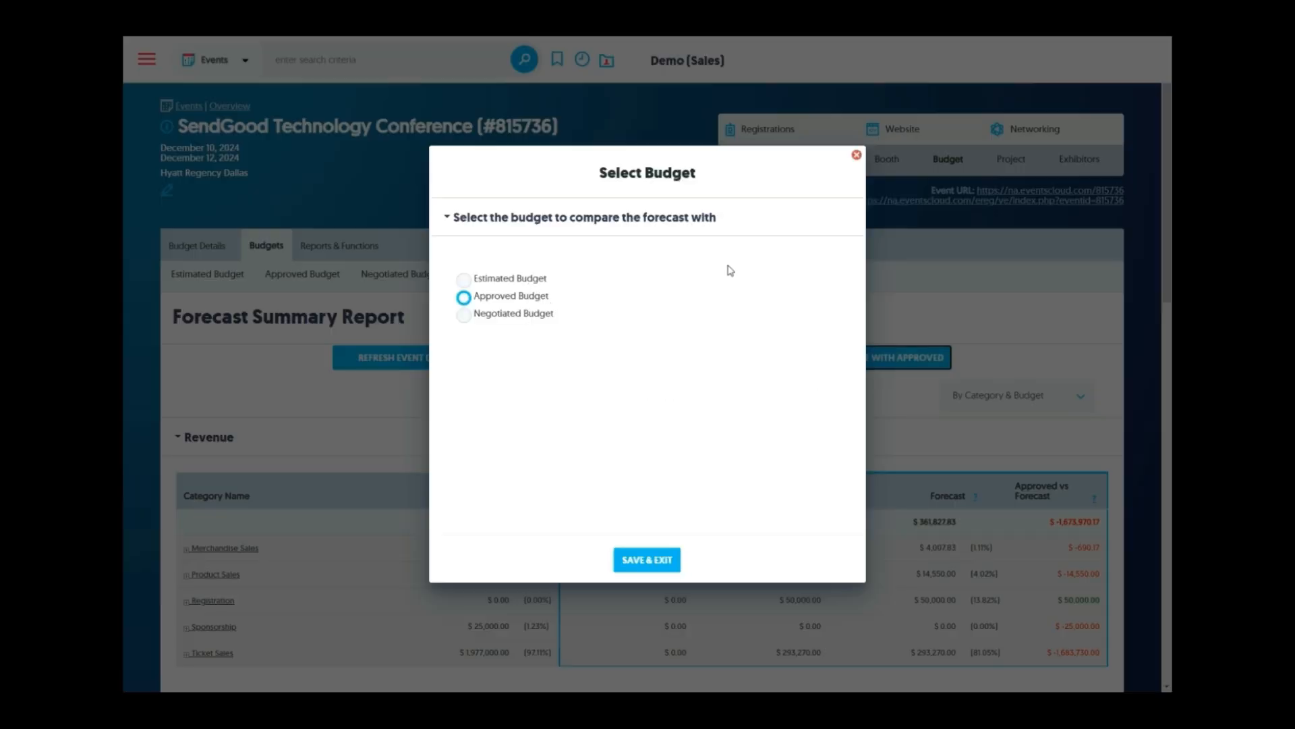
pyautogui.click(856, 154)
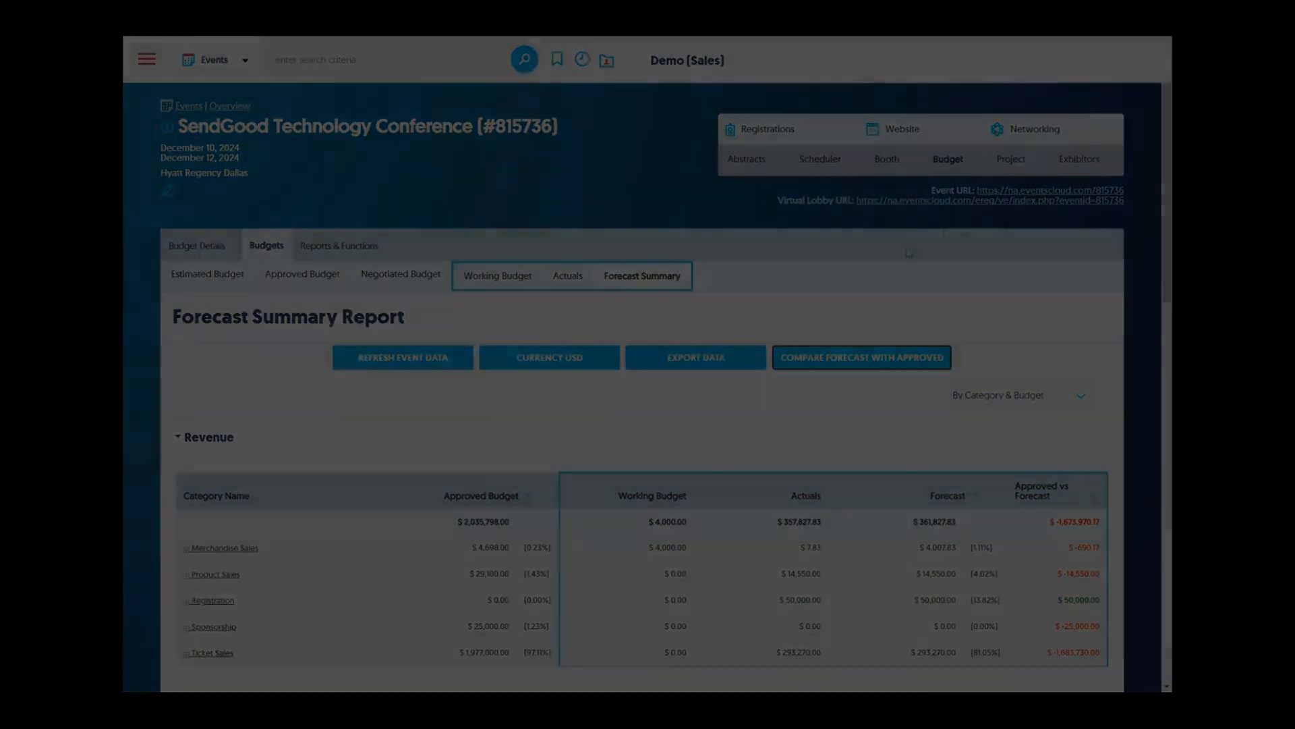